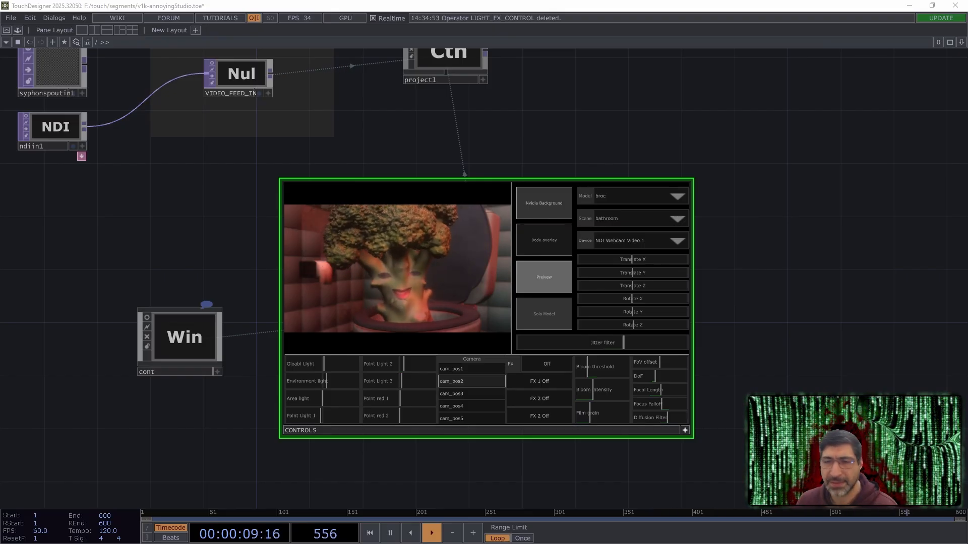
Bring the browser window with the fruit characters reference image into view, and put it away again.
drag(967, 126, 574, 131)
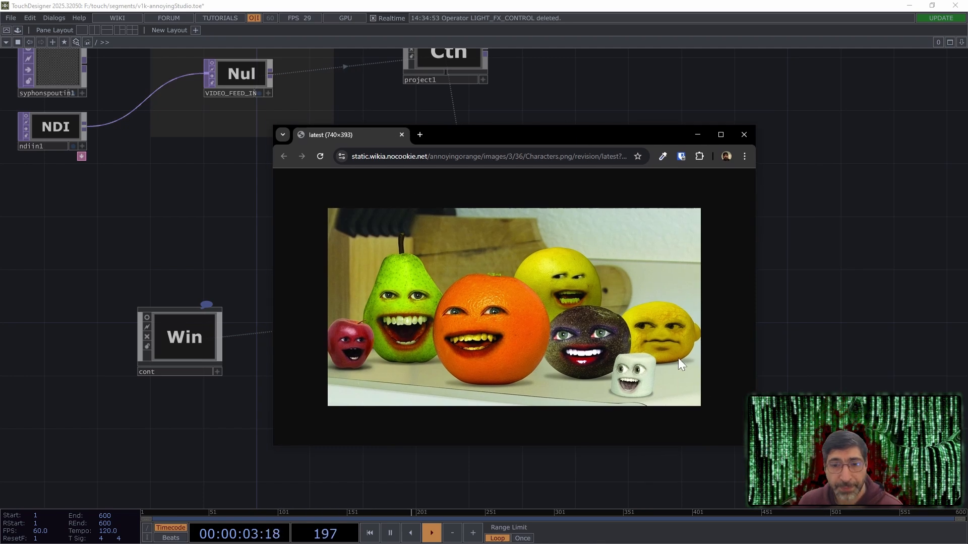
drag(452, 132, 967, 121)
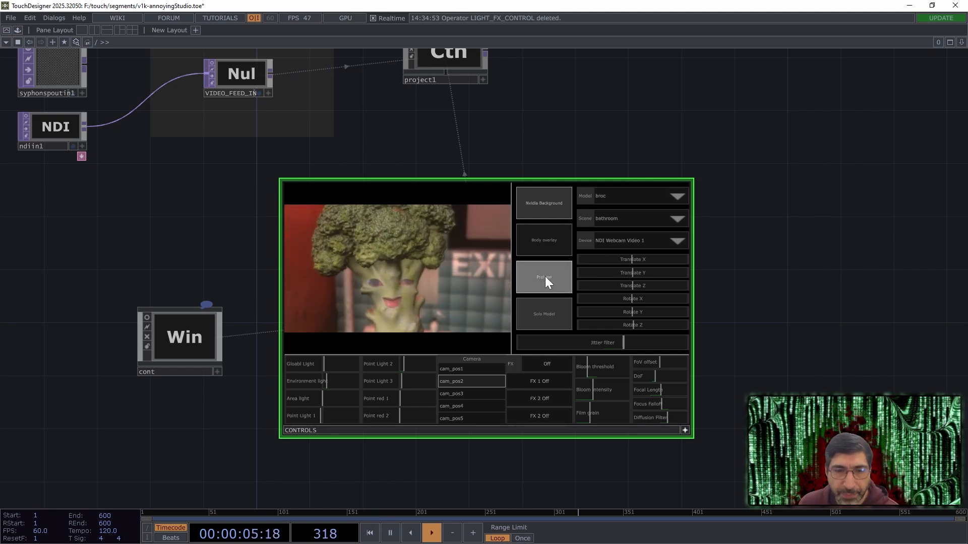
Turn the preview off and on again in the CONTROLS panel, and nudge the broccoli model sideways with Translate X.
click(527, 265)
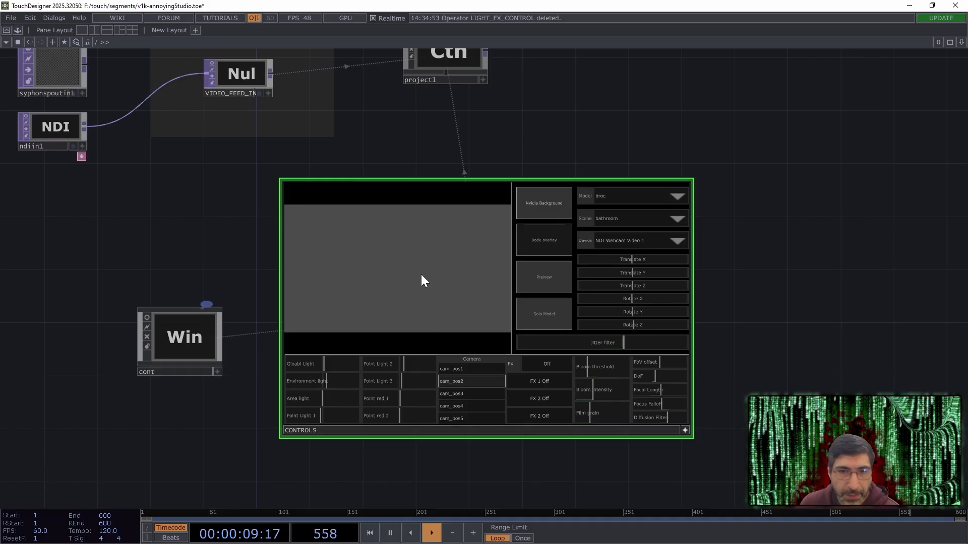
click(522, 289)
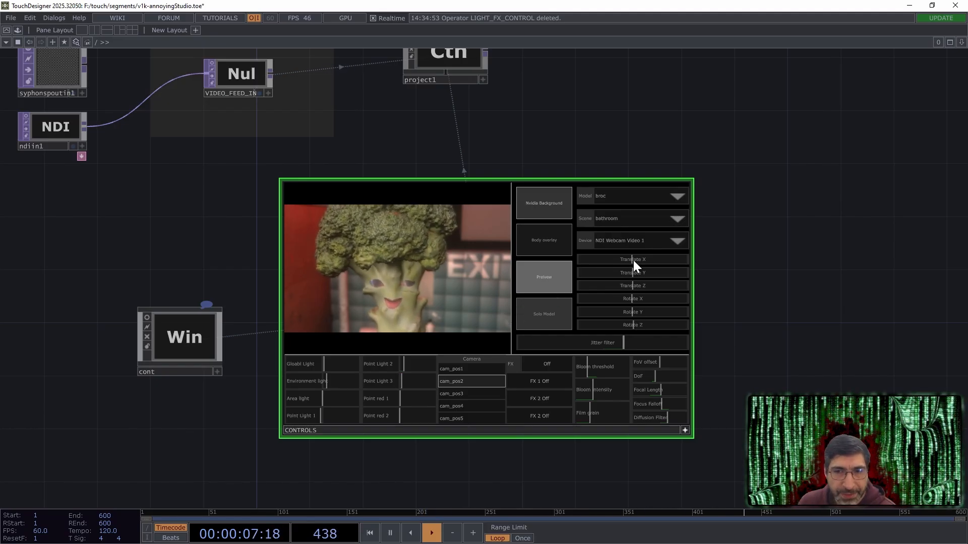
drag(631, 260, 633, 259)
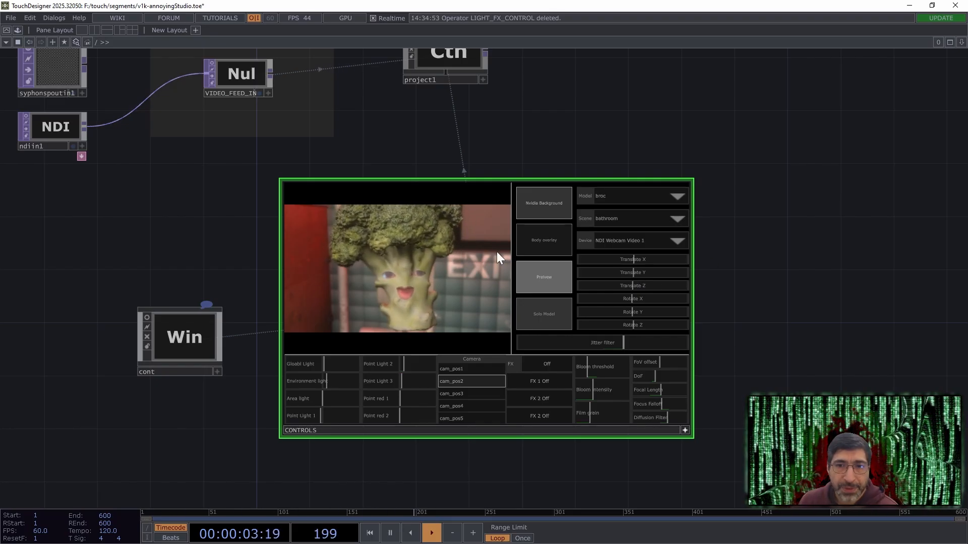
Try the poop and mask models in turn, and return the Model setting to broc.
click(678, 197)
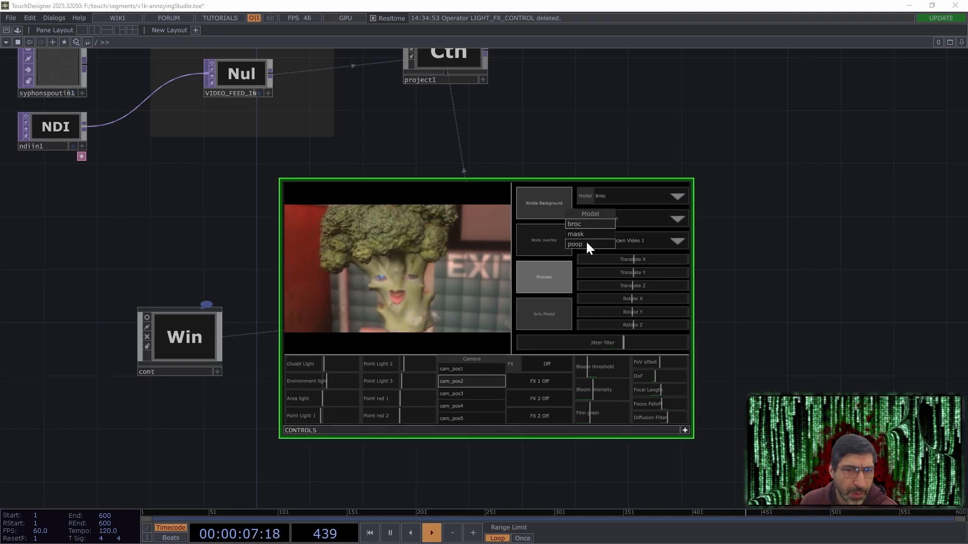
click(588, 244)
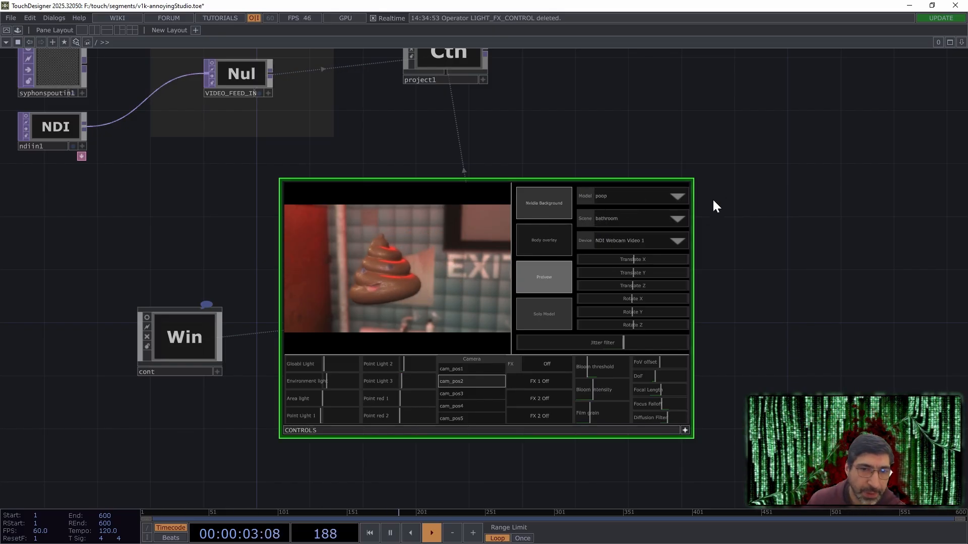
click(680, 192)
click(592, 235)
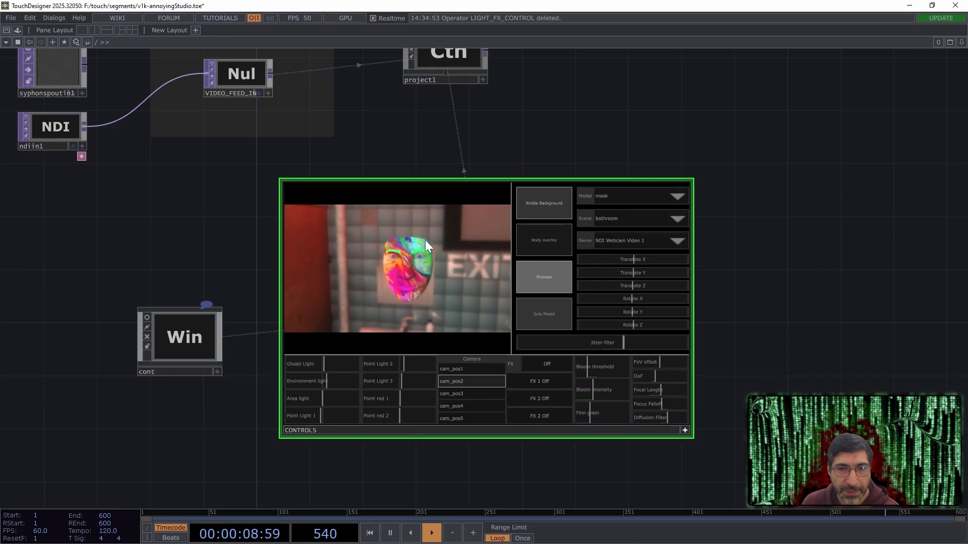
click(668, 199)
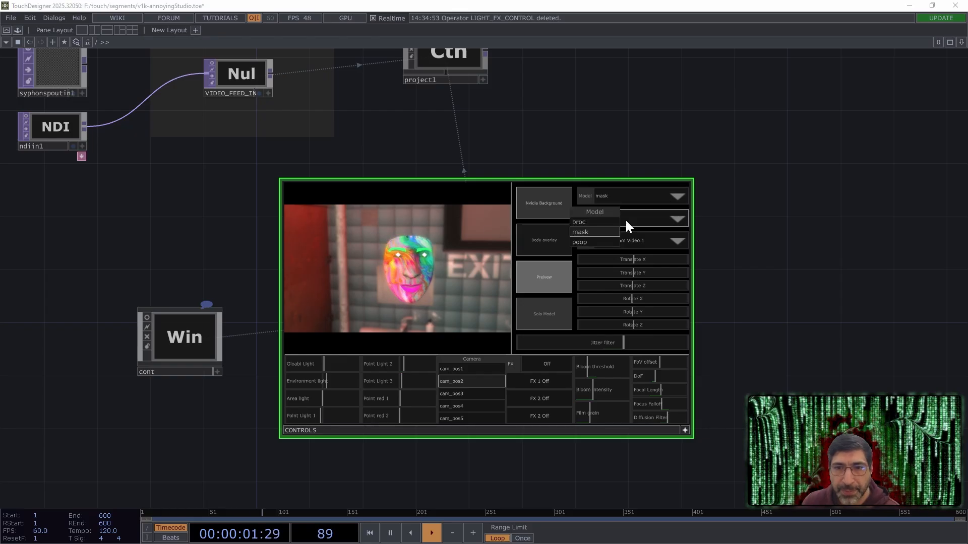
click(594, 222)
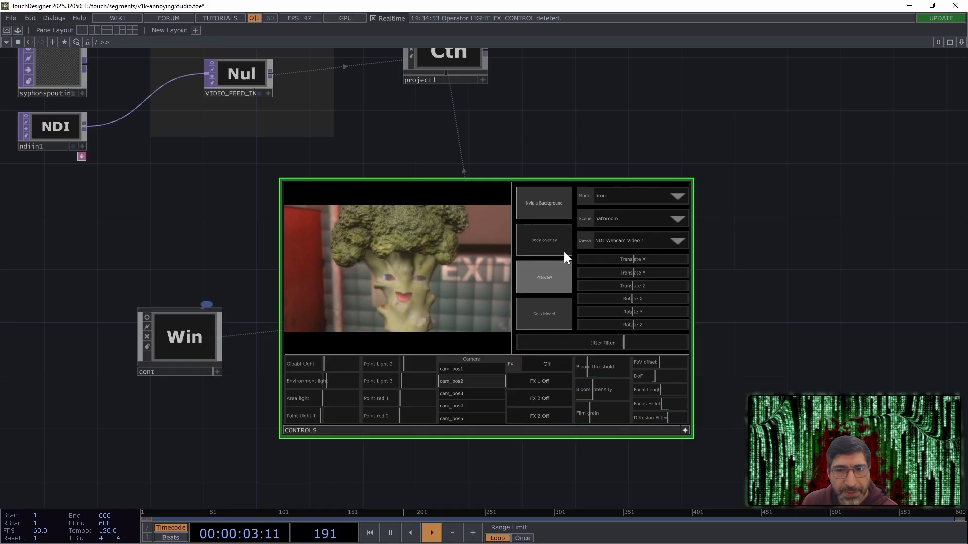
Enable Solo Model for the broccoli, switch to OBS and preview the [M] Broc scene in Studio Mode.
click(548, 314)
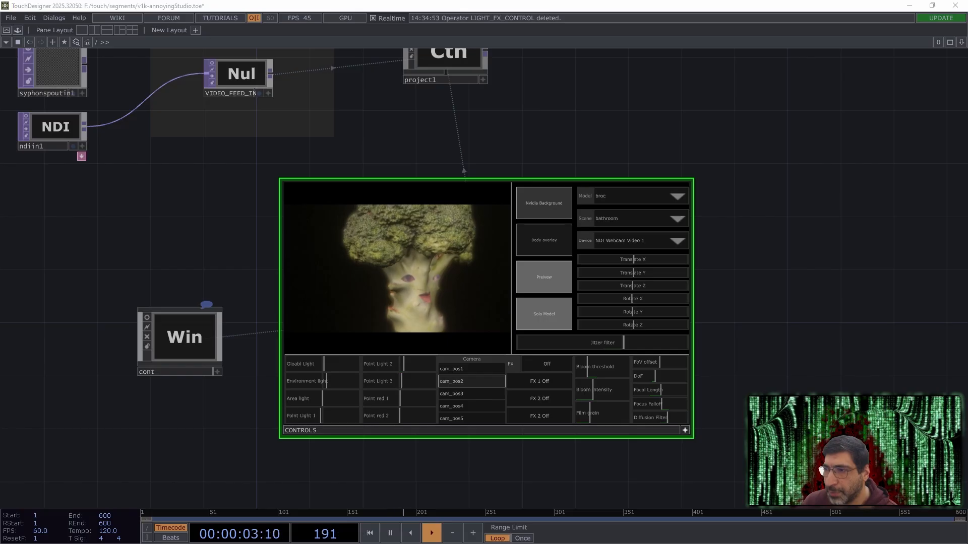
drag(967, 0, 618, 68)
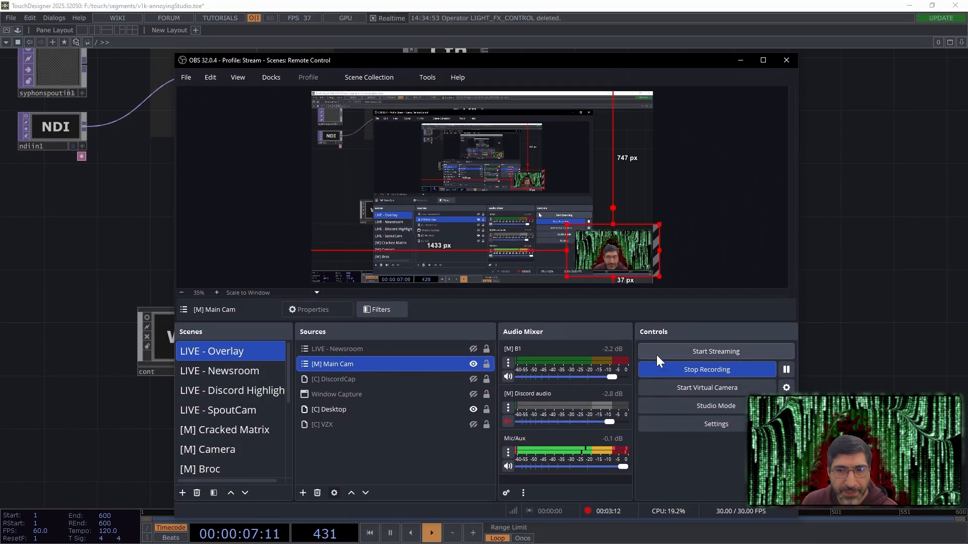
click(689, 404)
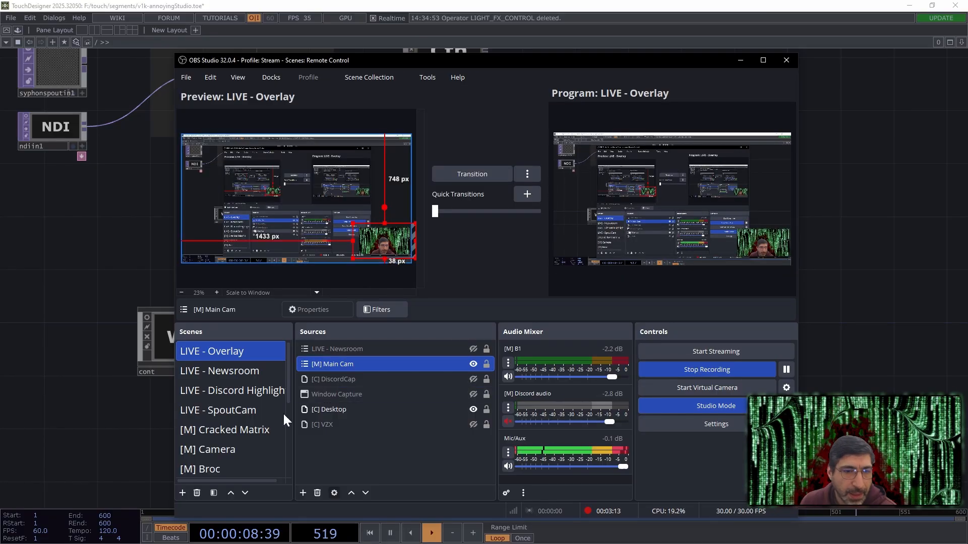
click(235, 466)
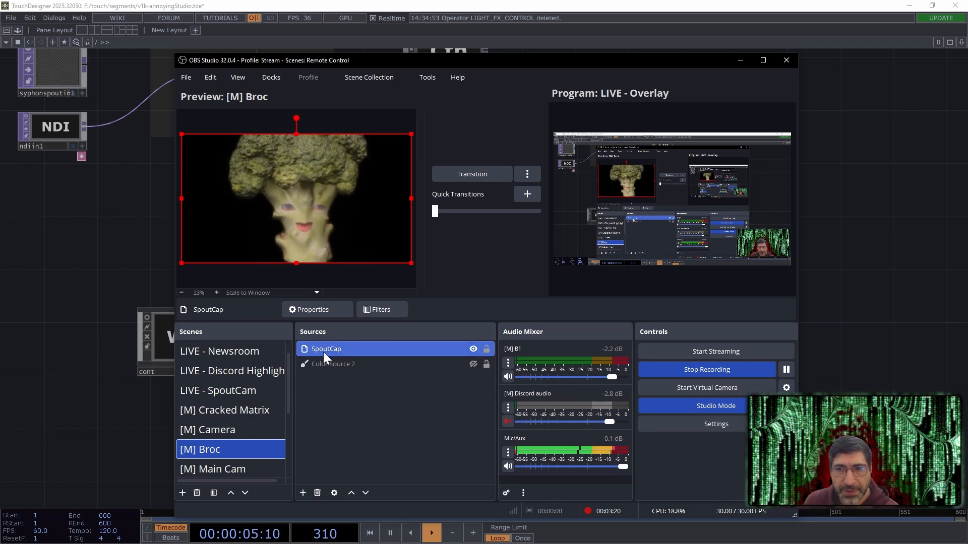
Show Color Source 2 behind the SpoutCap source in the [M] Broc scene, and hide it again.
click(474, 363)
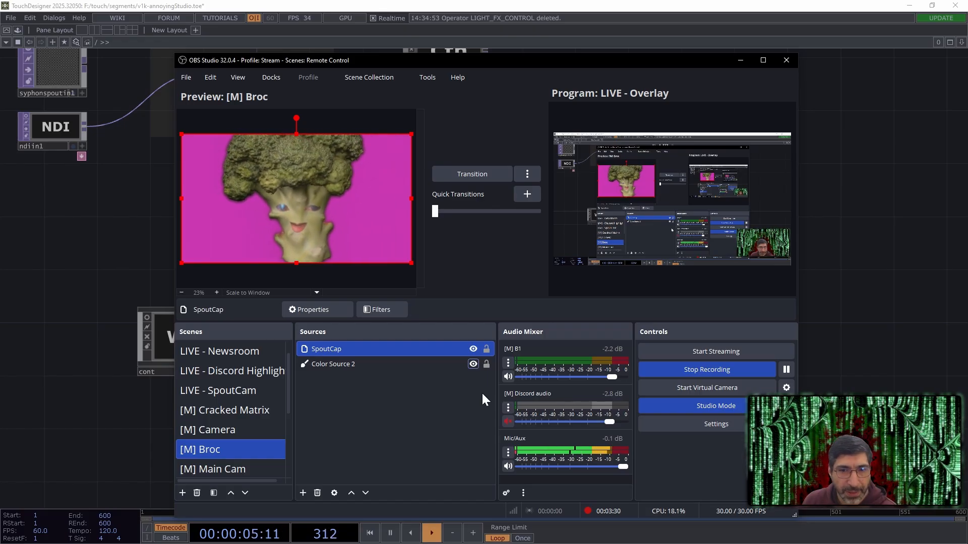
click(469, 363)
click(473, 364)
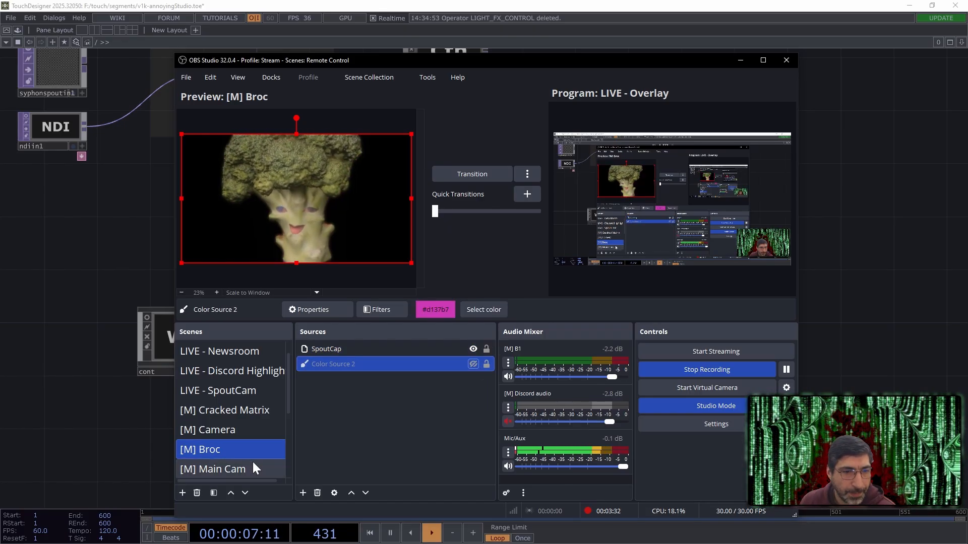
Preview the LIVE - Newsroom scene with the broccoli at the news desk, and return to TouchDesigner.
click(237, 352)
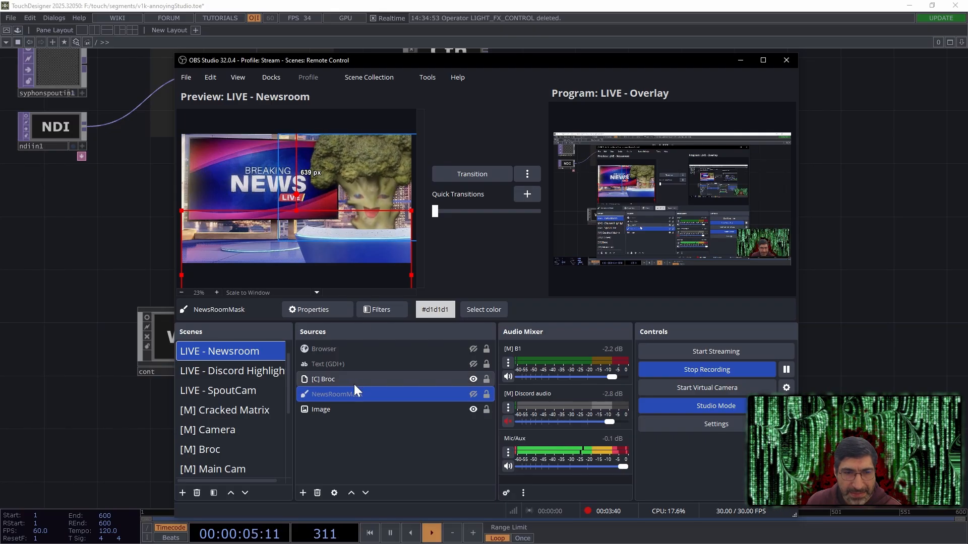
scroll(241, 398, up, 1)
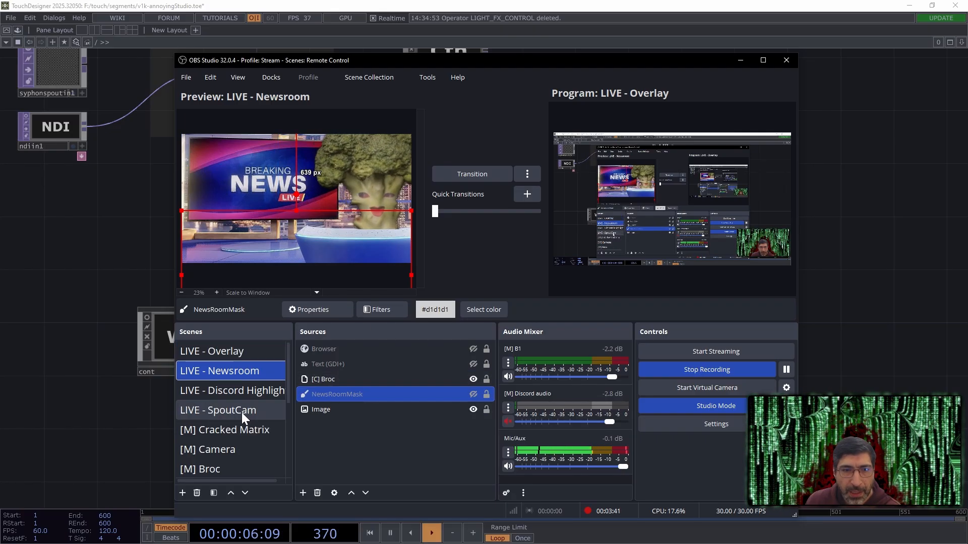
click(483, 174)
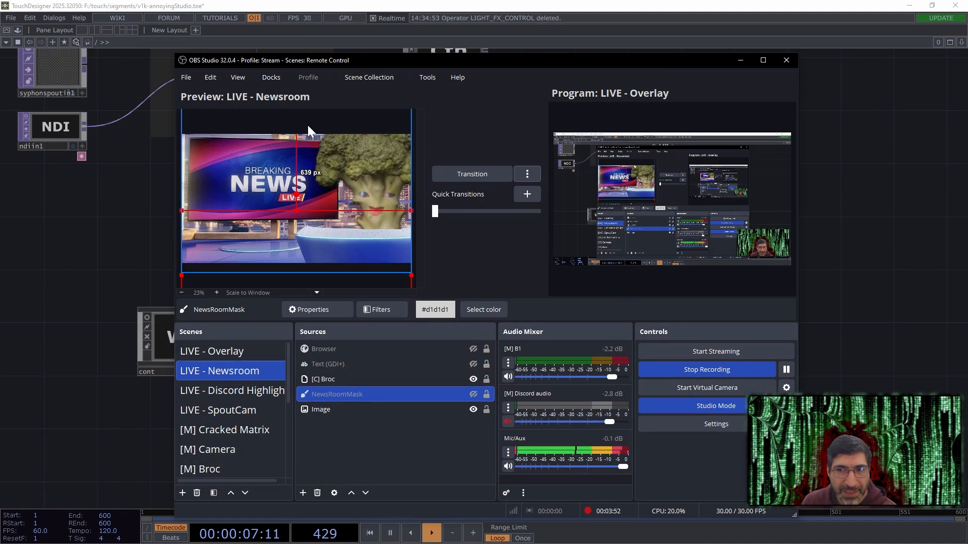
drag(478, 64, 967, 121)
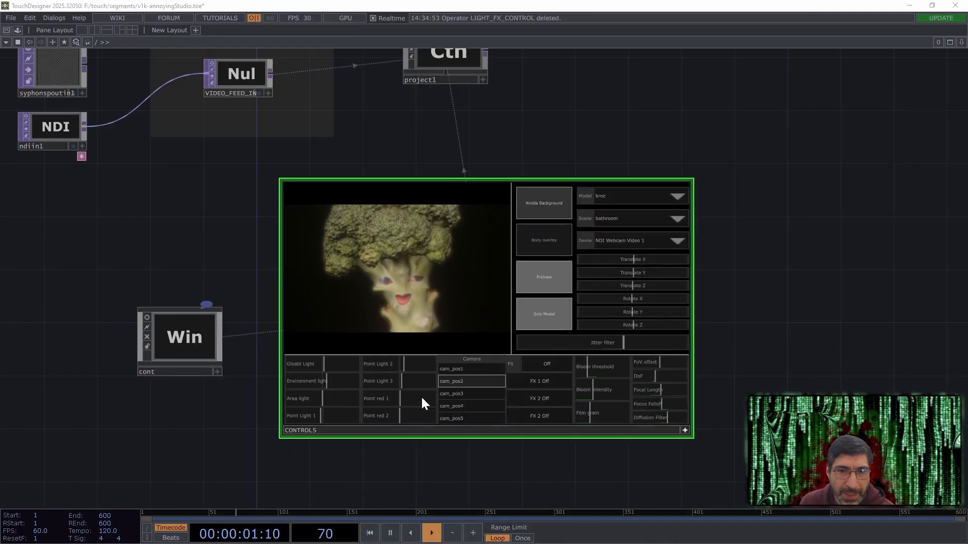
Increase FoV offset and DoF slightly in the CONTROLS panel, and switch the scene to studio_1.
drag(656, 370, 661, 359)
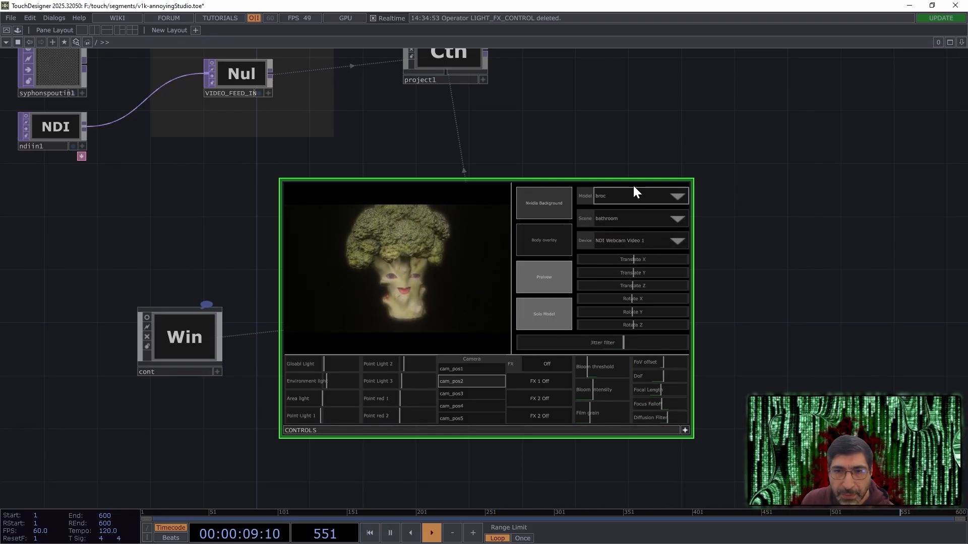
click(681, 214)
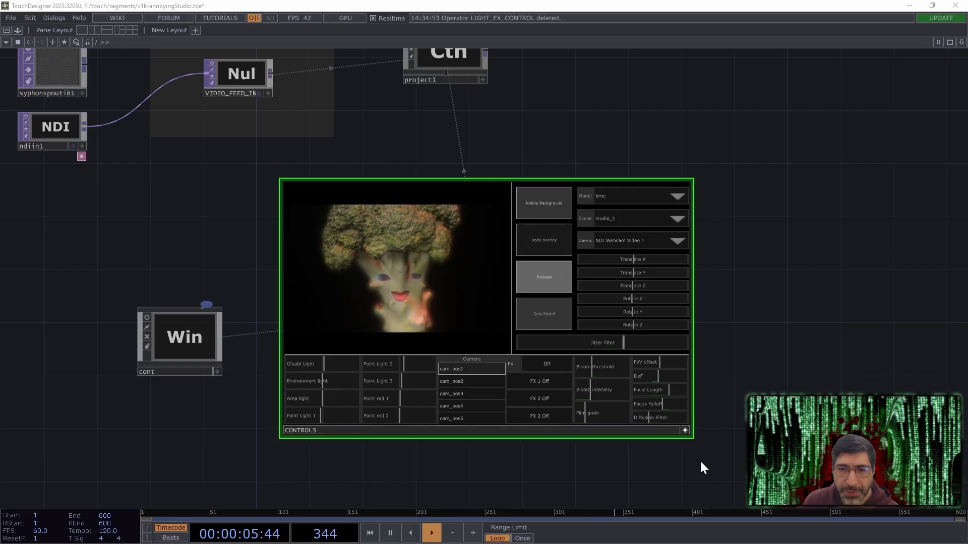
Enlarge the CONTROLS panel in the network, and adjust the dividers between its preview, settings and slider areas.
drag(692, 440, 772, 488)
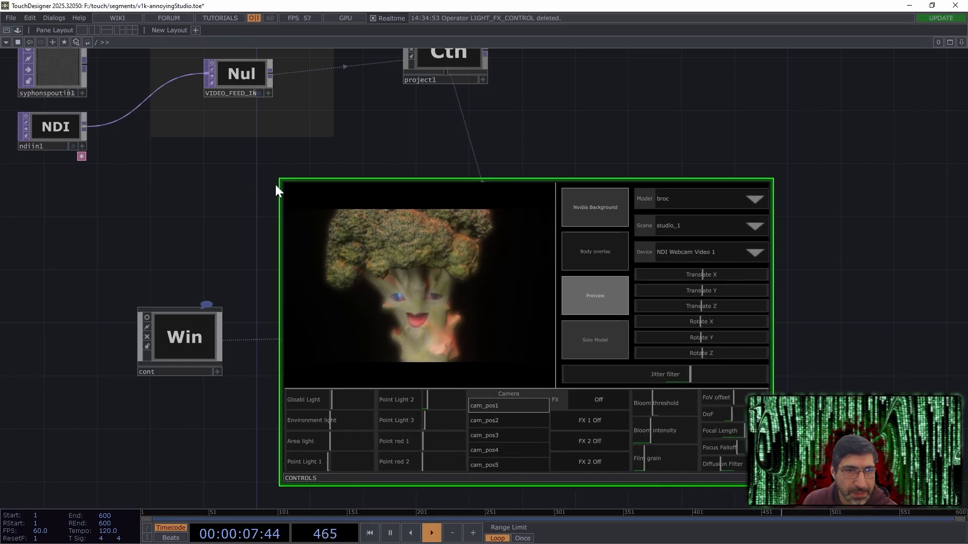
drag(280, 178, 224, 146)
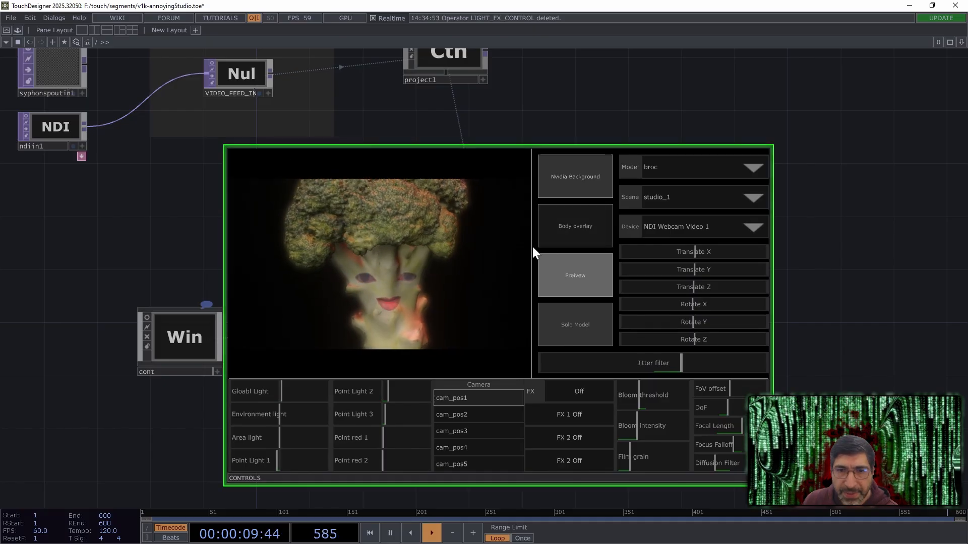
drag(531, 246, 575, 283)
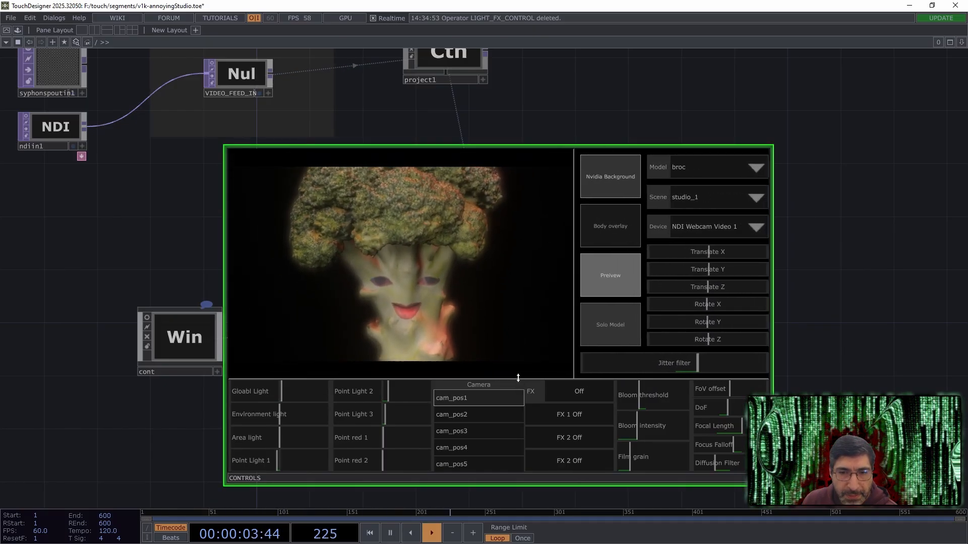
drag(519, 381, 525, 339)
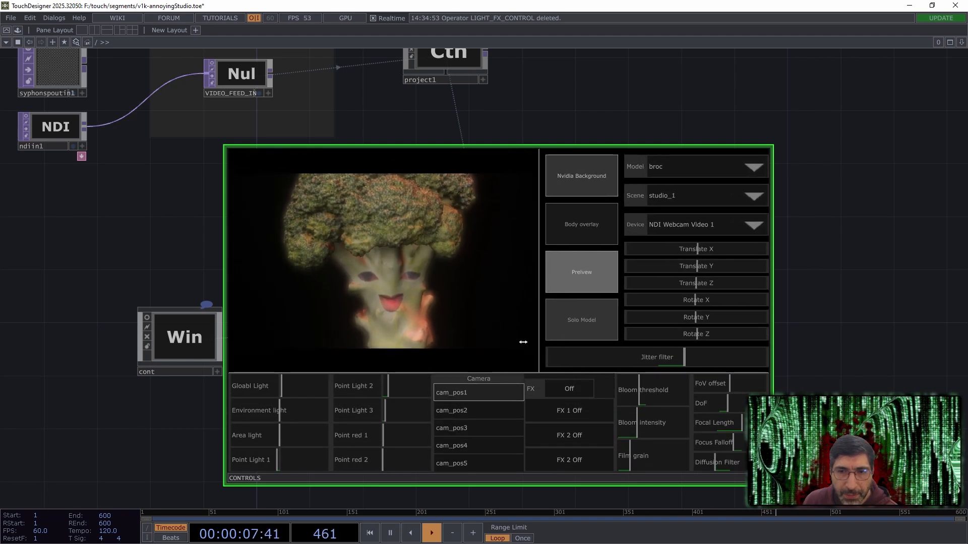
Enable Body overlay for the model, and select the ndiin1 operator that feeds VIDEO_FEED_IN.
click(567, 225)
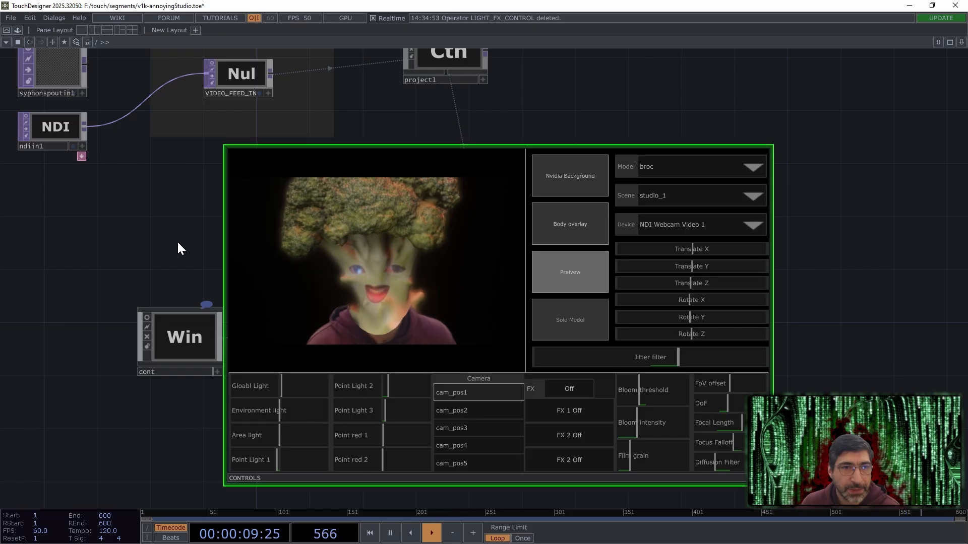
drag(165, 240, 277, 259)
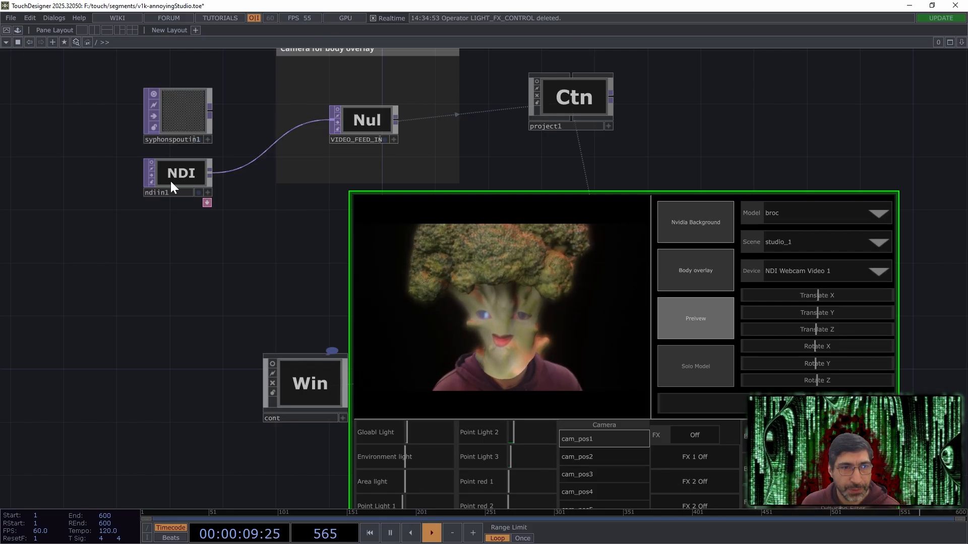
drag(260, 227, 155, 169)
right_click(180, 123)
click(74, 162)
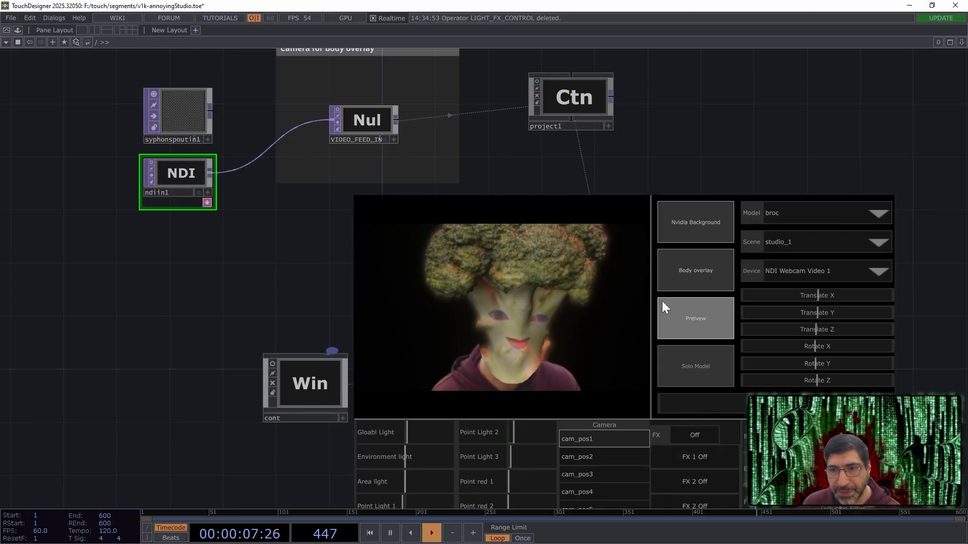
Shift the broccoli head sideways over the body overlay with a small Translate X adjustment.
right_drag(288, 249, 268, 238)
drag(260, 245, 222, 224)
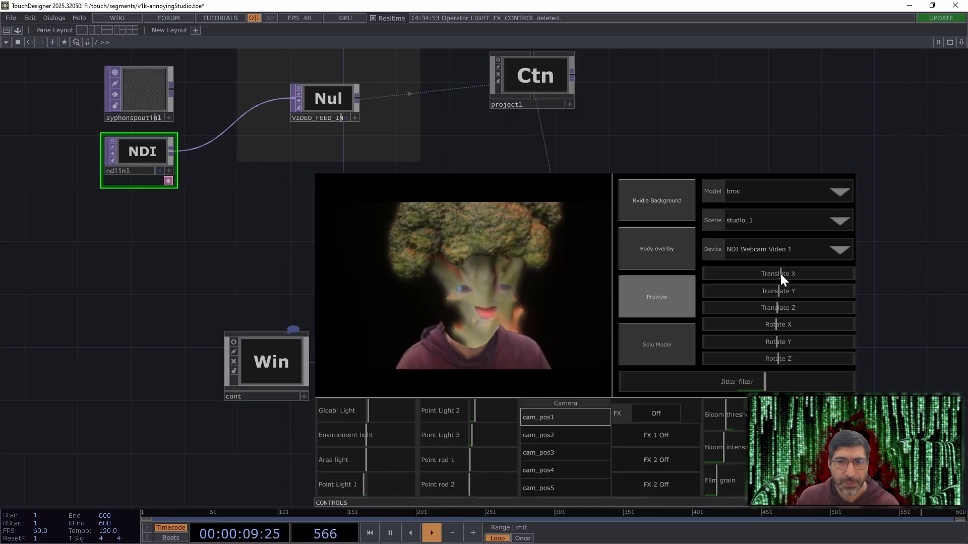
drag(780, 274, 778, 272)
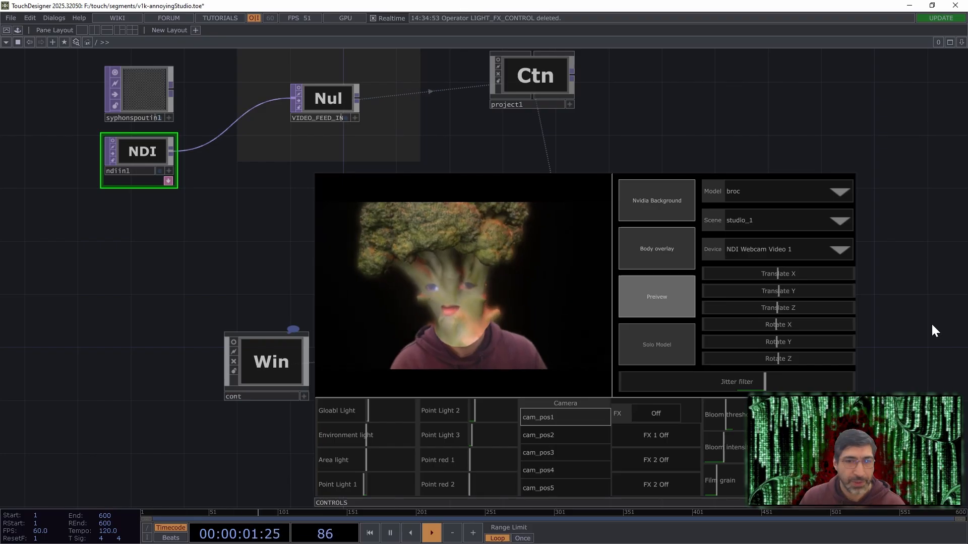
Switch to OBS, preview the [M] Broc scene in Studio Mode and show Color Source 2 behind the overlaid body.
drag(967, 216, 591, 81)
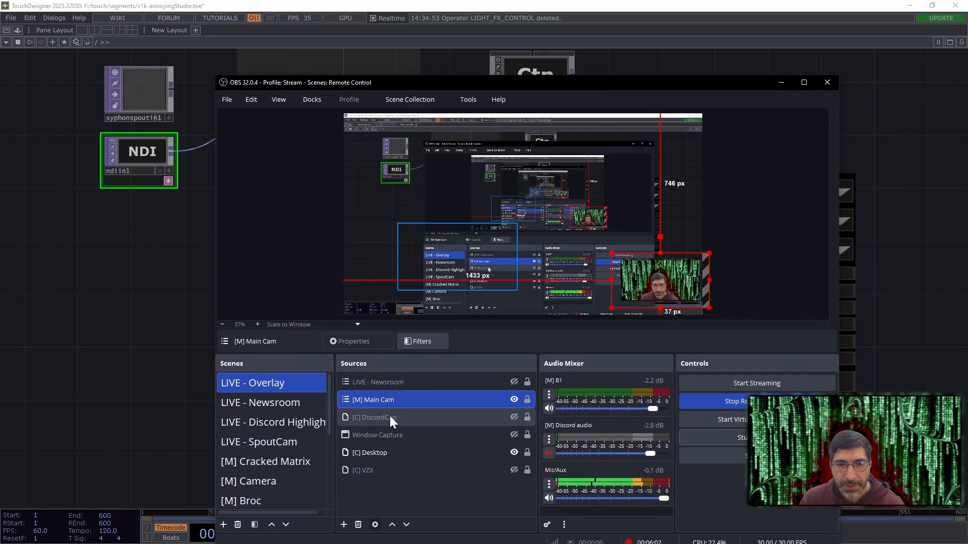
click(711, 437)
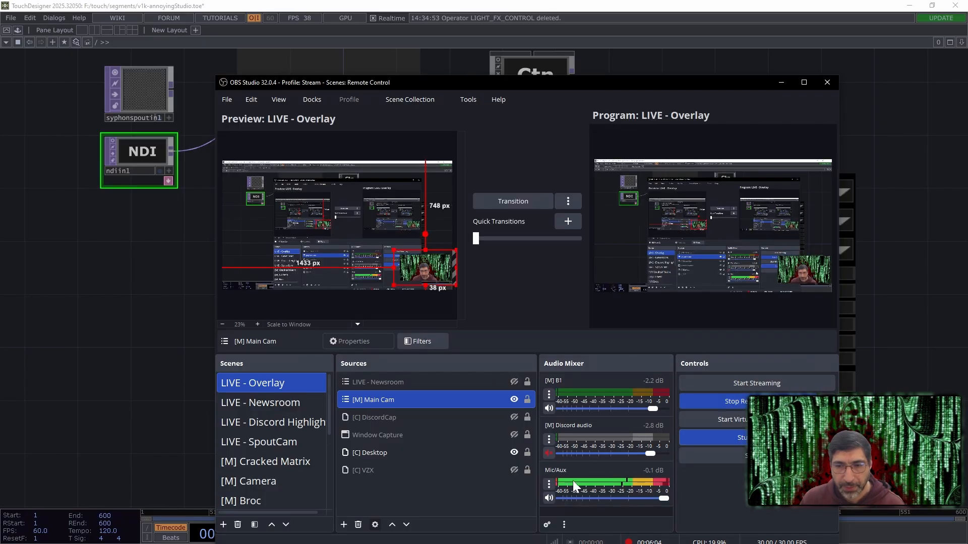
click(255, 501)
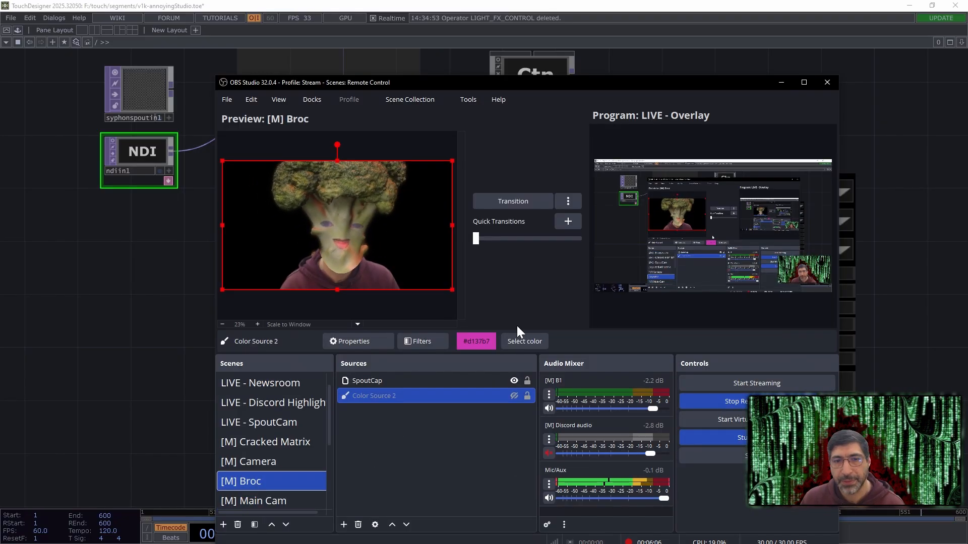
click(514, 395)
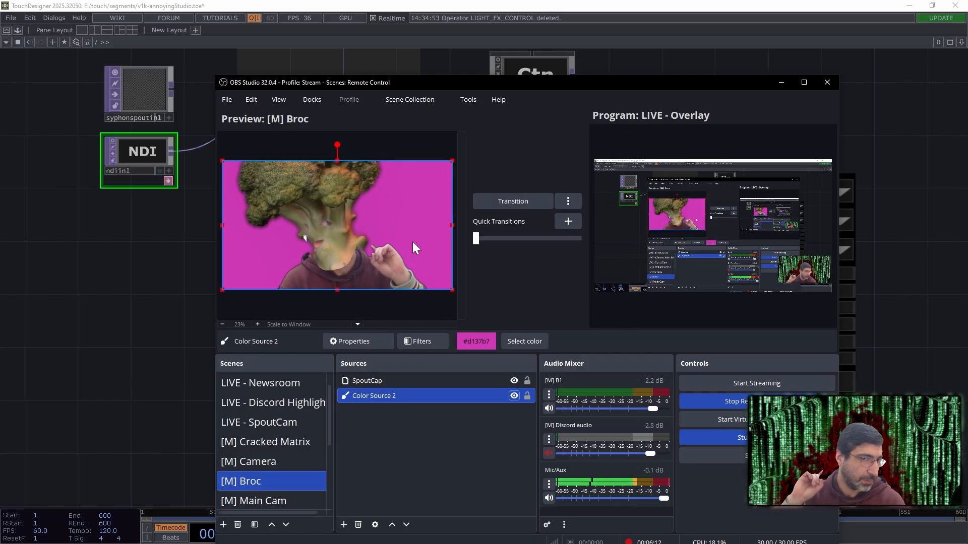
Move the OBS window aside, and load the mask model, aligning it over the body by lowering Translate Y and raising Translate Z.
drag(459, 83, 967, 176)
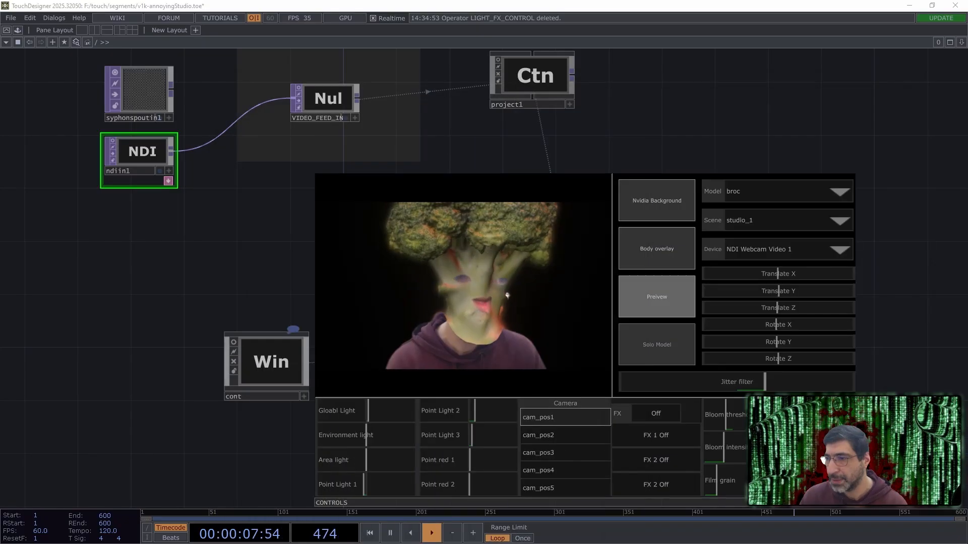
click(787, 196)
click(769, 229)
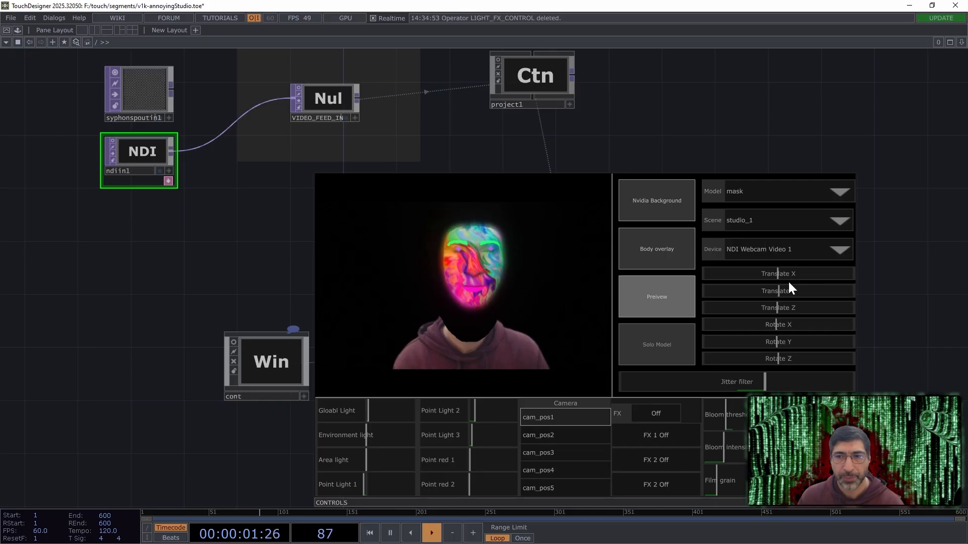
drag(780, 289, 772, 291)
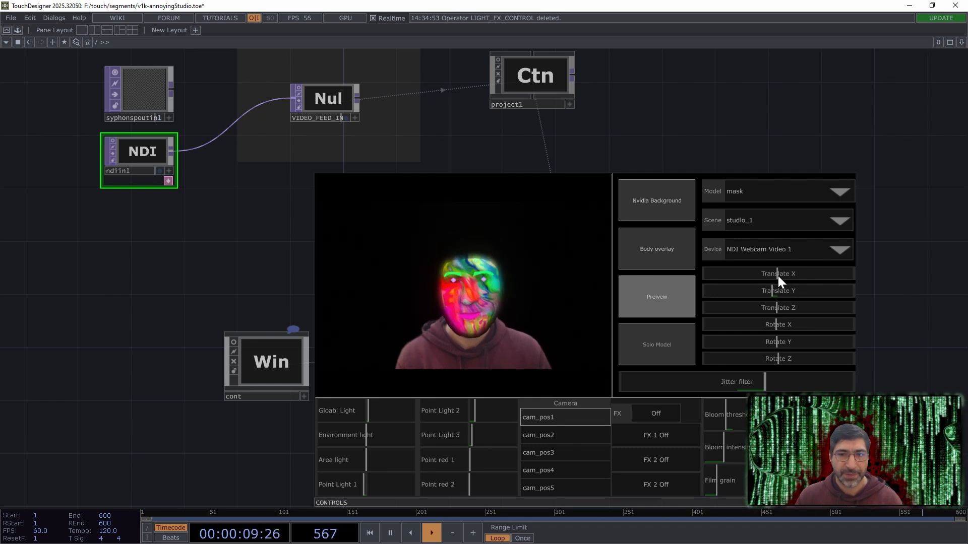
drag(778, 305, 784, 308)
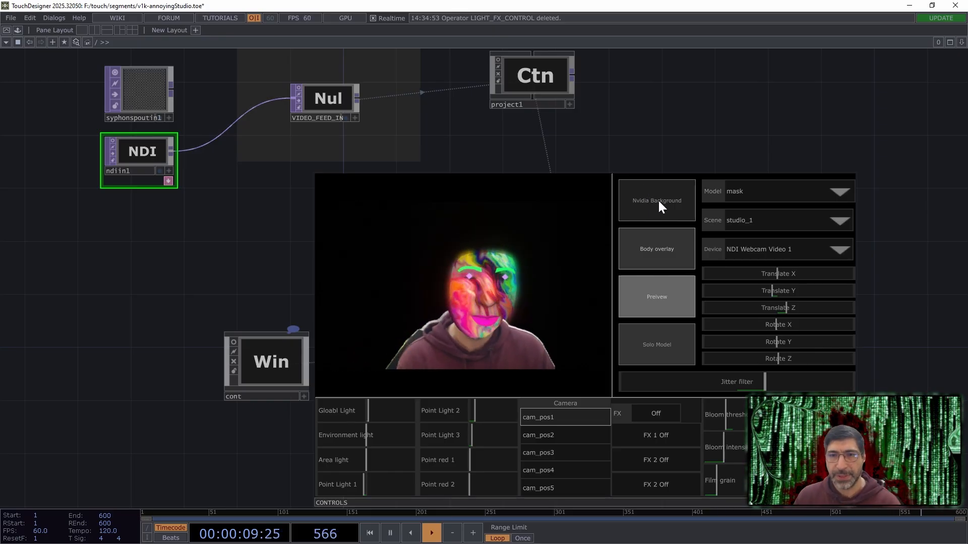
Switch the model to broc with Nvidia Background on, and reset the Translate adjustments to their defaults.
click(793, 198)
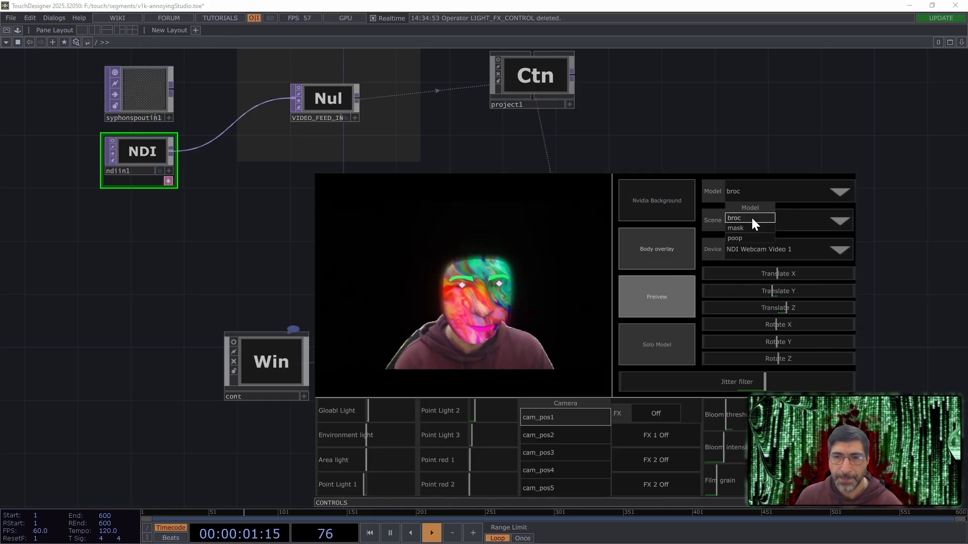
click(656, 198)
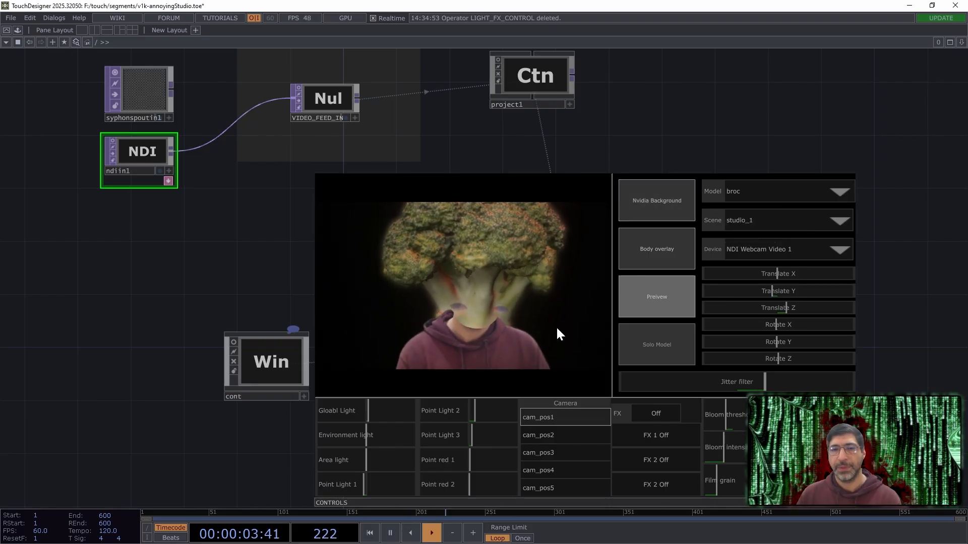
right_click(811, 304)
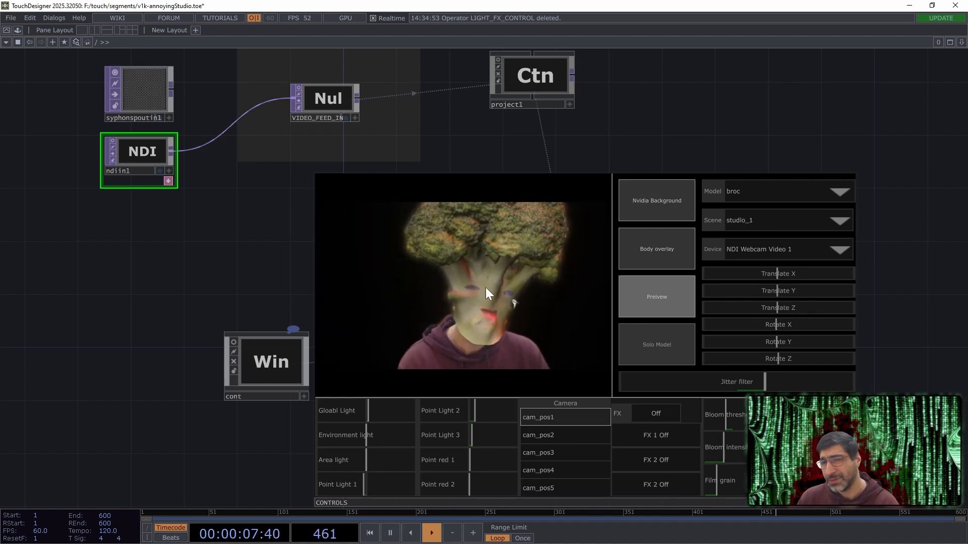
Switch the model to poop and show it alone, with Body overlay off and Solo Model on.
click(796, 195)
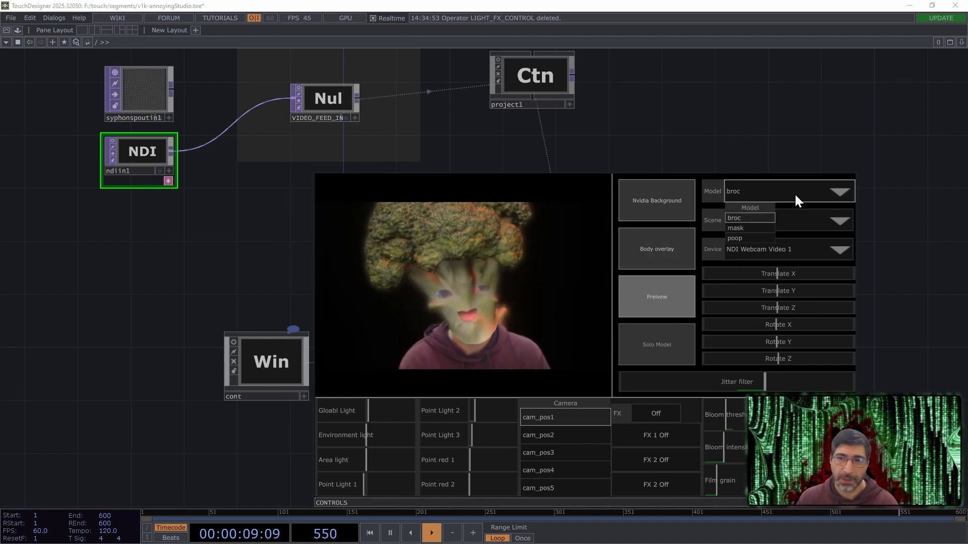
click(749, 240)
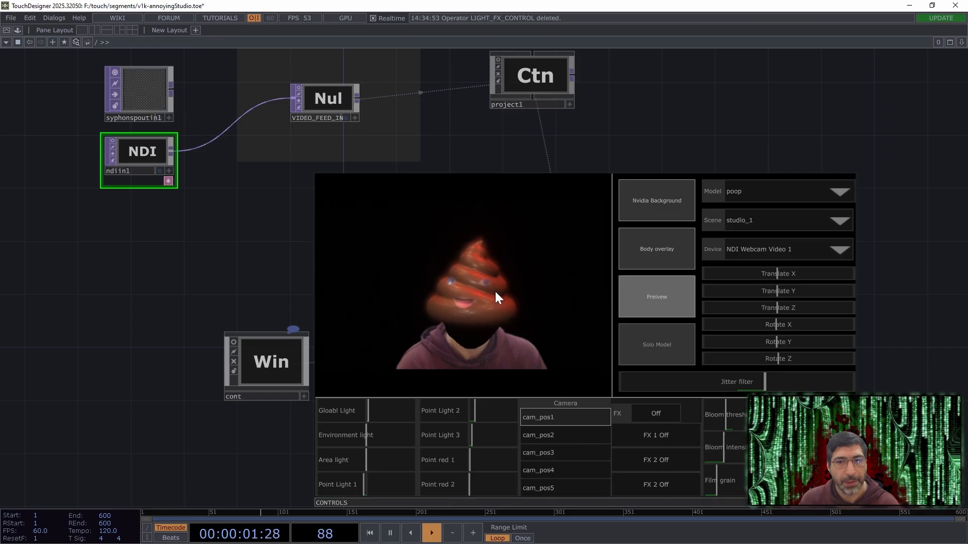
click(670, 249)
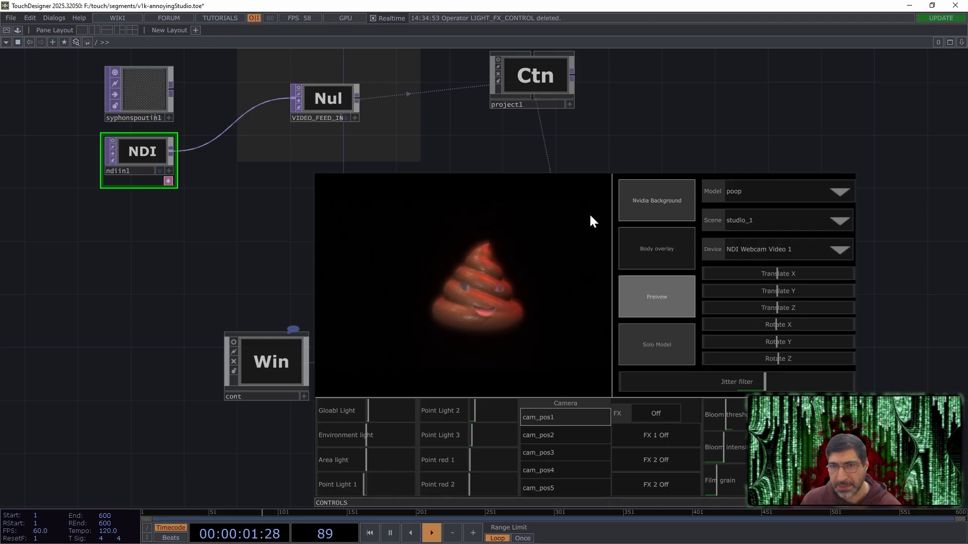
drag(647, 131, 585, 107)
drag(241, 309, 215, 295)
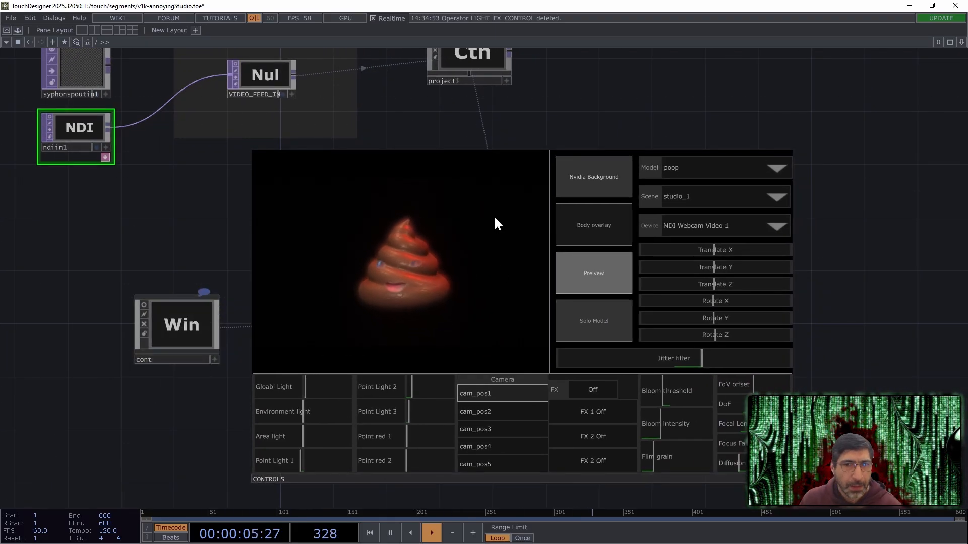
click(598, 320)
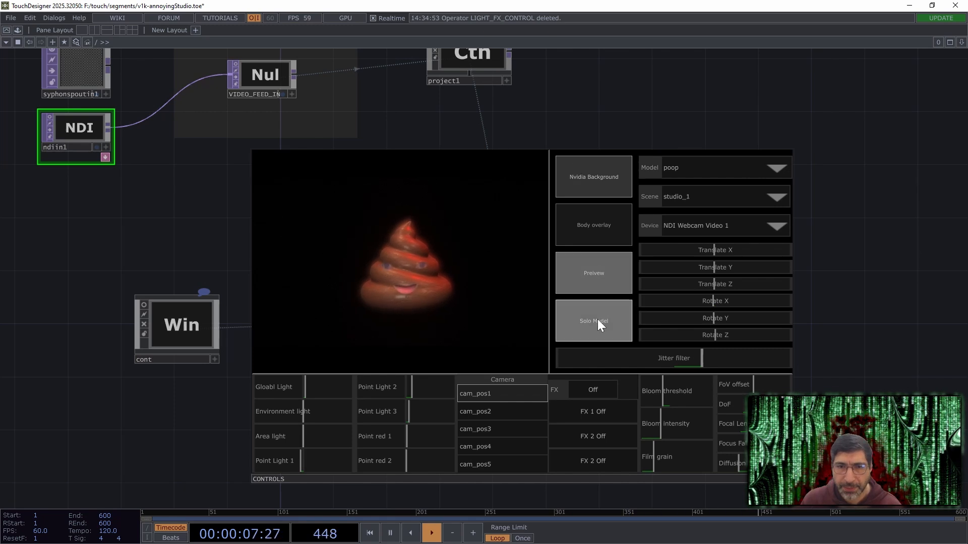
Set the scene to bathroom and turn Solo Model off so the room shows behind the model.
click(775, 197)
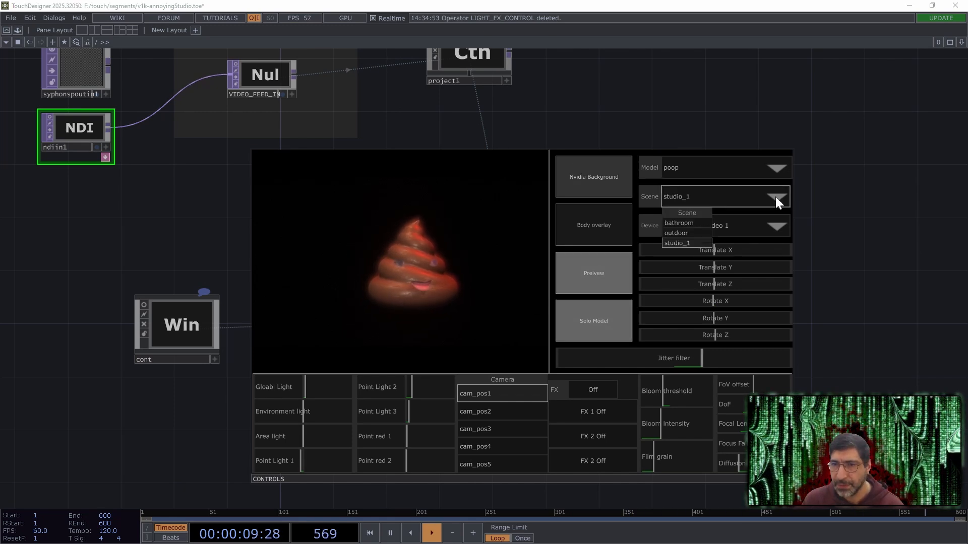
click(693, 222)
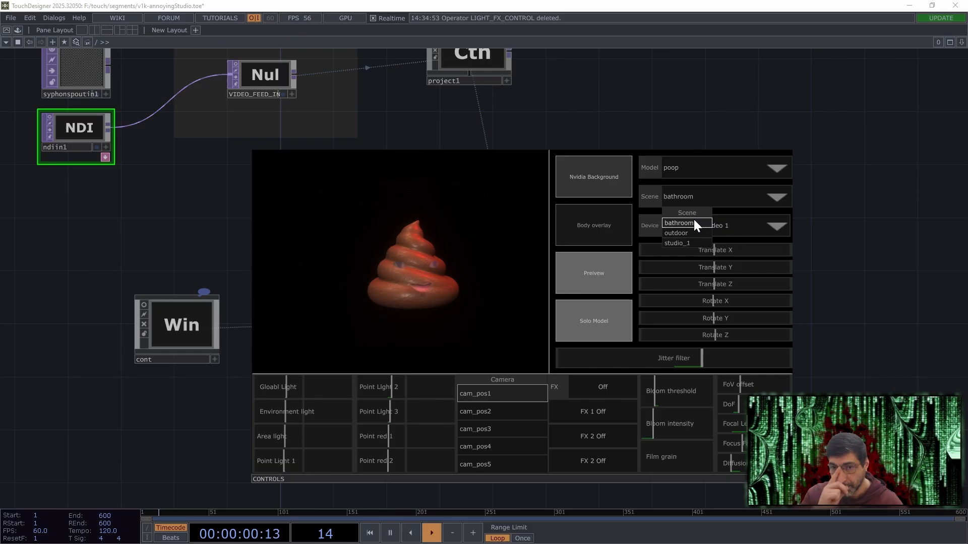
click(552, 337)
click(580, 328)
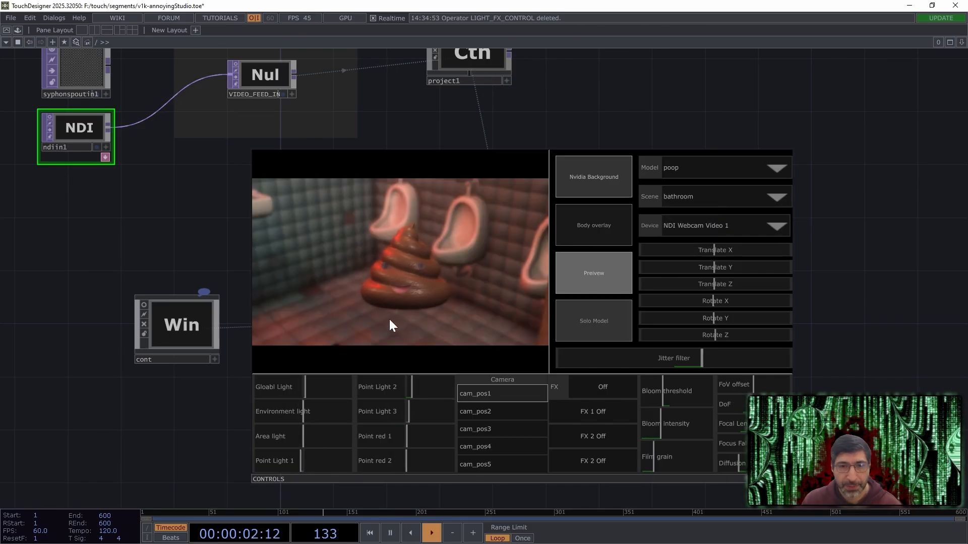
click(582, 319)
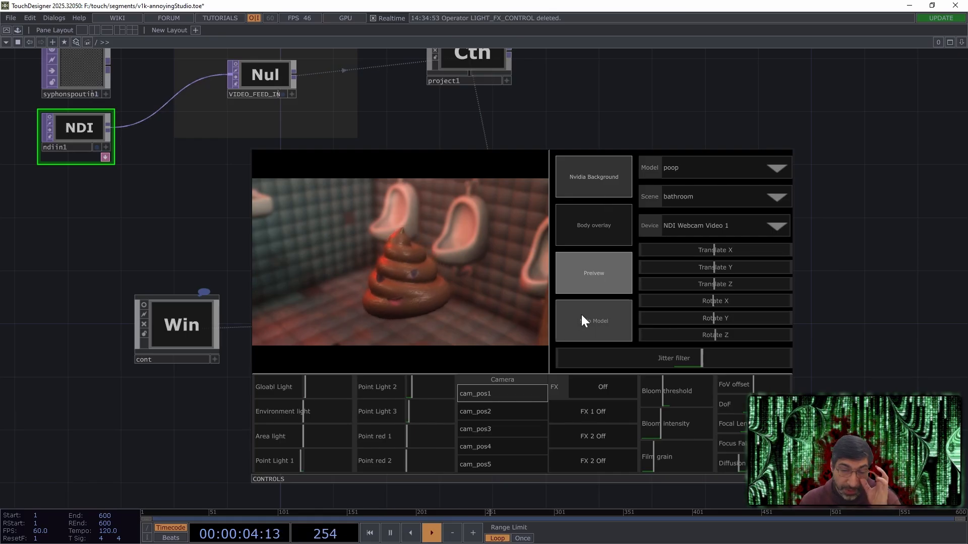
click(582, 317)
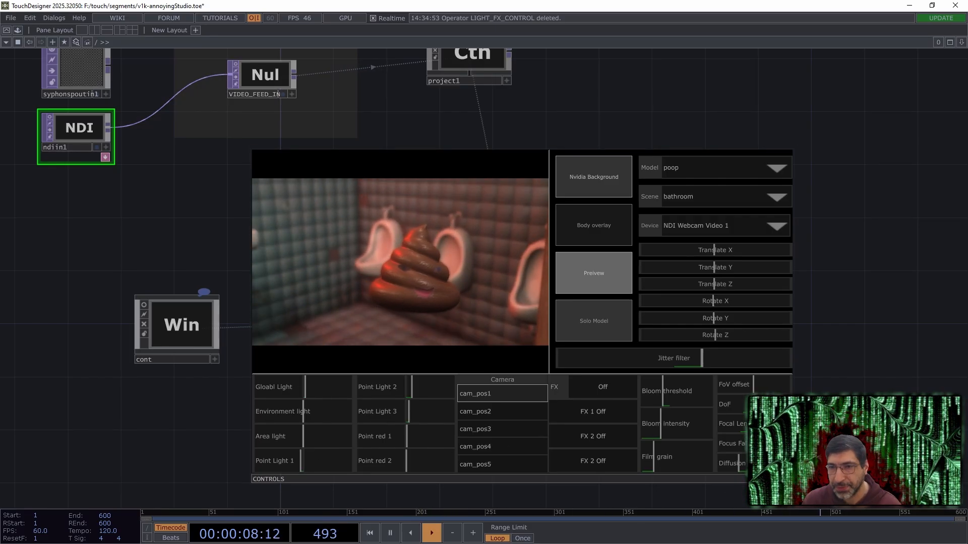
Slightly raise the global, environment, area and Point Light 1 levels of the bathroom scene.
drag(814, 352, 804, 334)
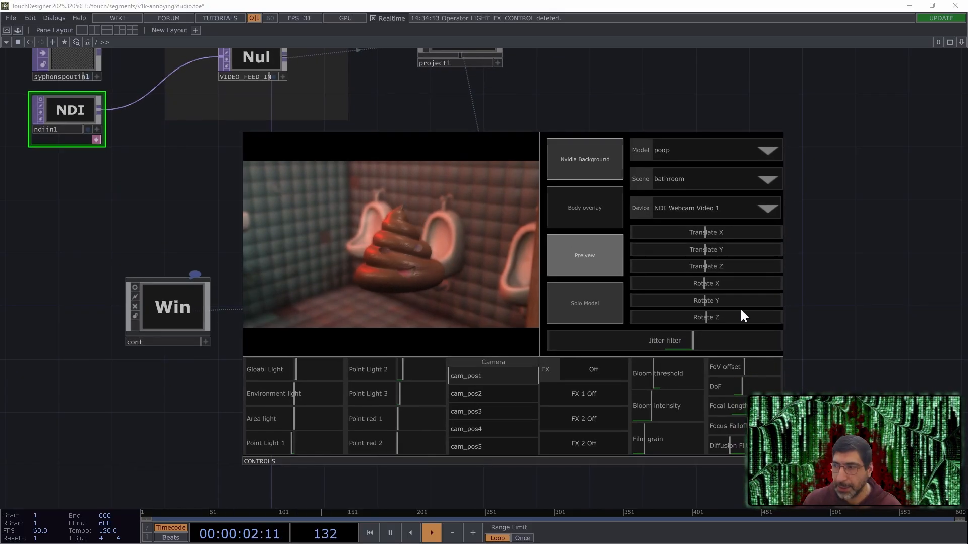
drag(845, 296, 767, 263)
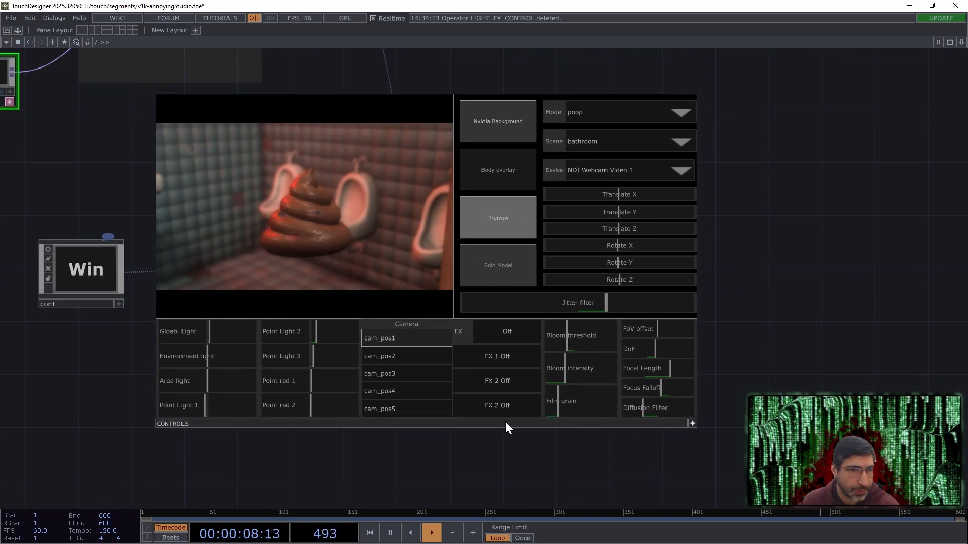
drag(209, 326, 210, 410)
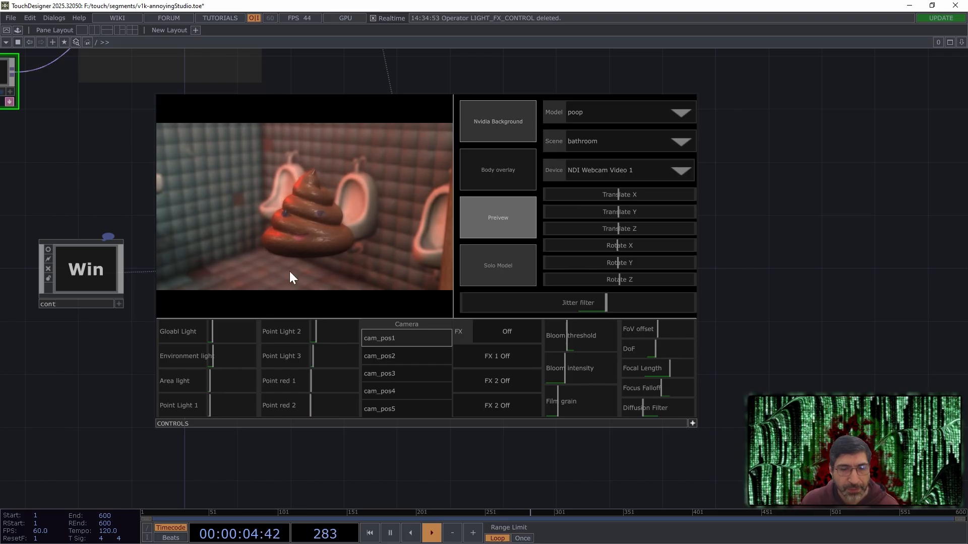
Cycle through the bathroom's camera positions cam_pos1 to cam_pos5, finishing on cam_pos3.
click(391, 356)
click(397, 374)
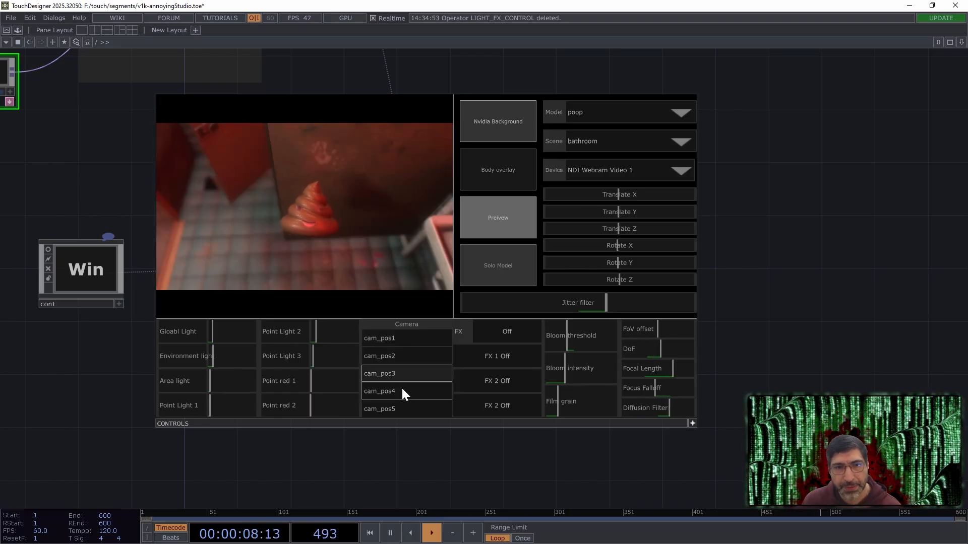
click(401, 386)
click(401, 406)
click(404, 392)
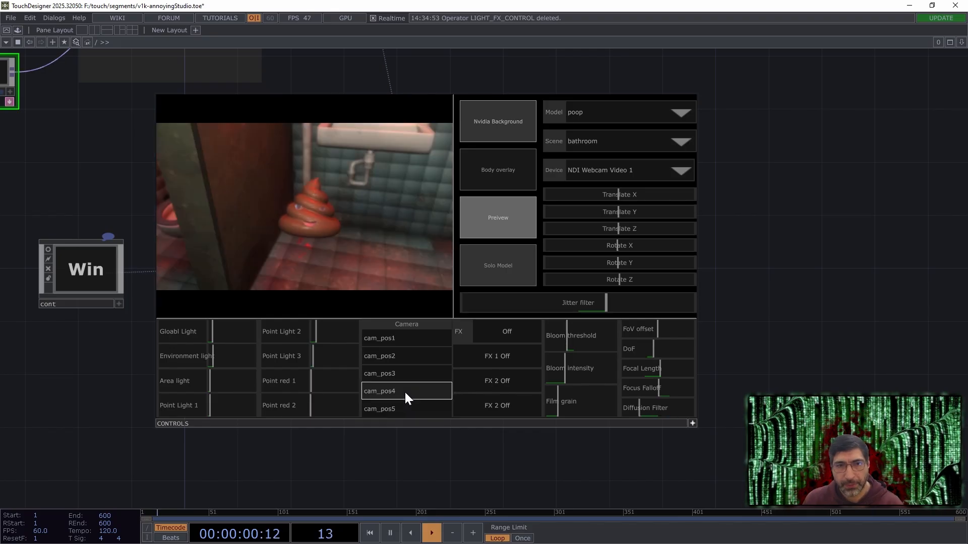
click(408, 358)
click(402, 338)
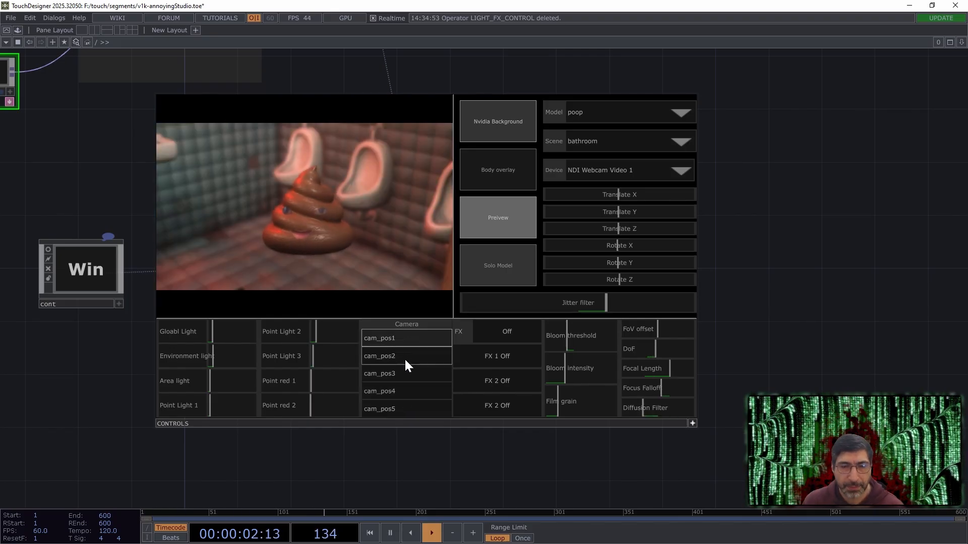
click(406, 376)
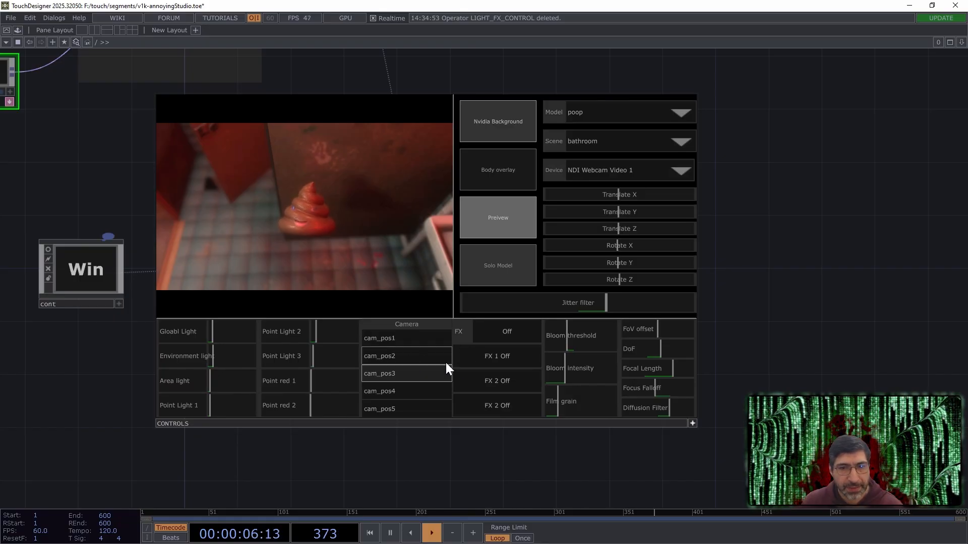
Try the FX 1 and both FX 2 effects individually, and switch the whole FX group off and back on.
click(497, 358)
click(497, 379)
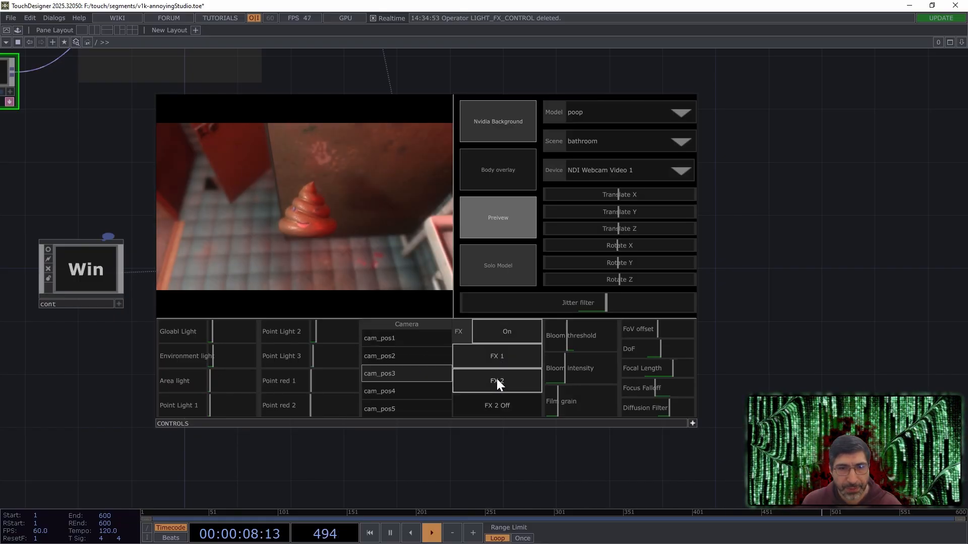
click(498, 403)
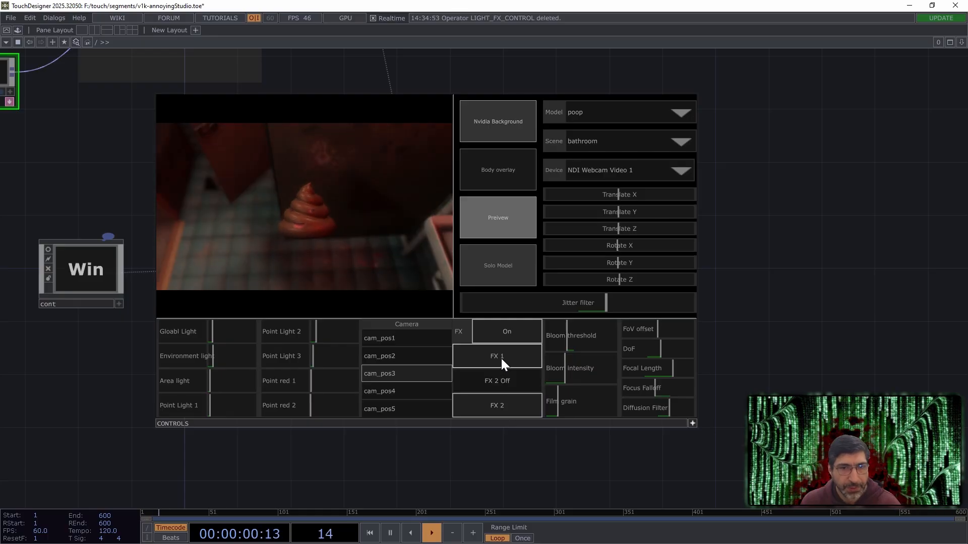
click(501, 359)
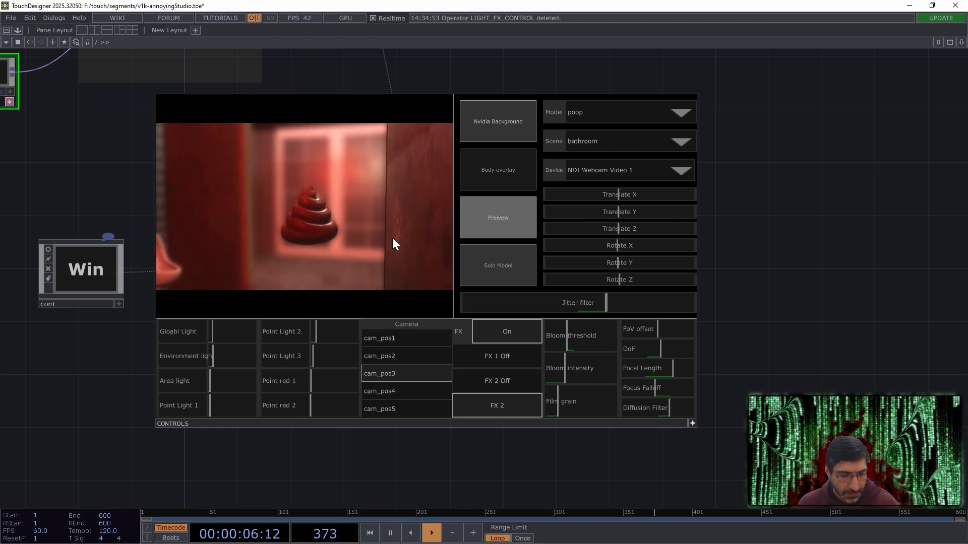
click(485, 357)
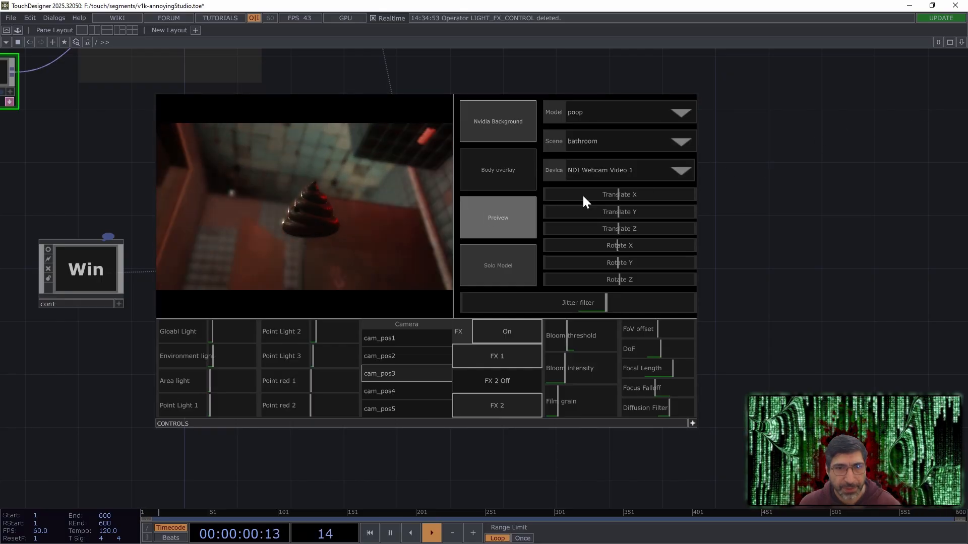
click(520, 335)
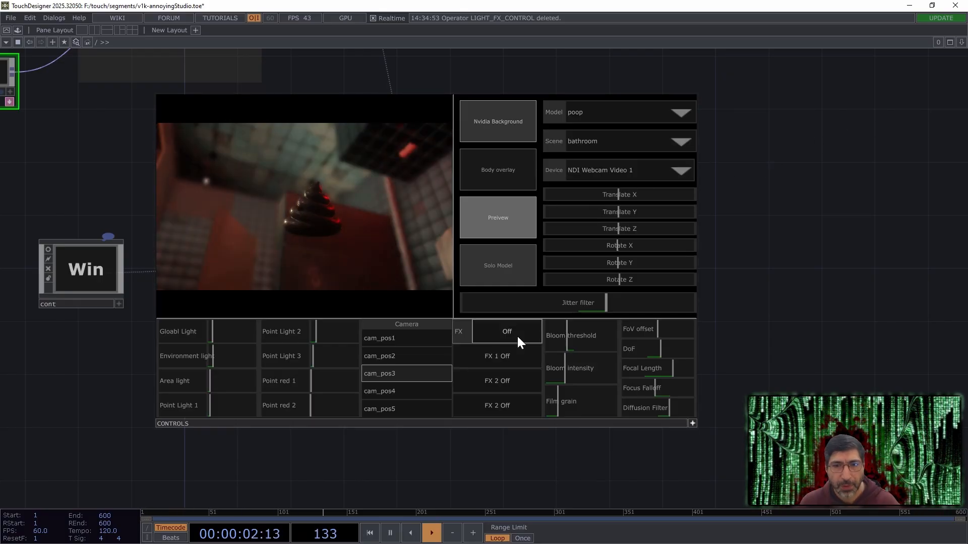
click(516, 334)
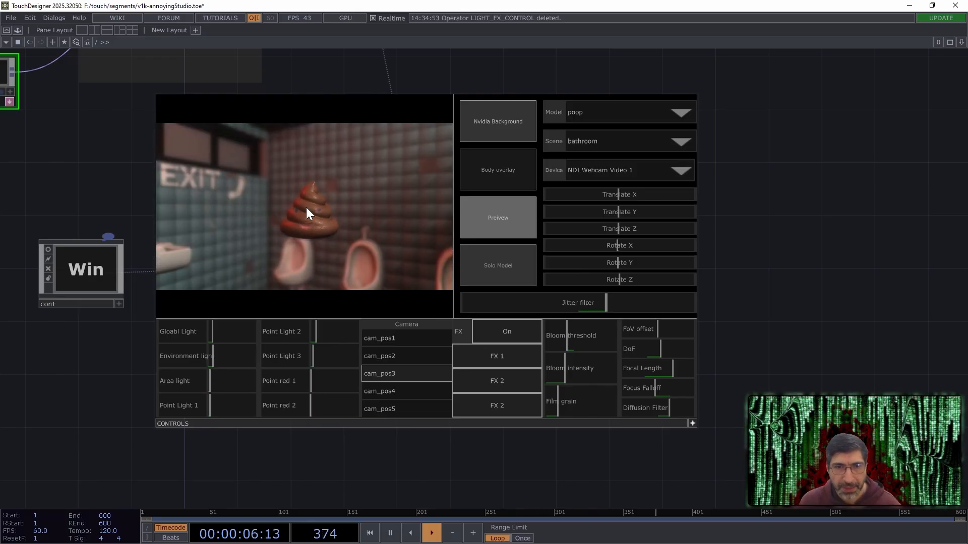
View the effects from cam_pos5, turn all FX off and return the camera to cam_pos1.
click(376, 410)
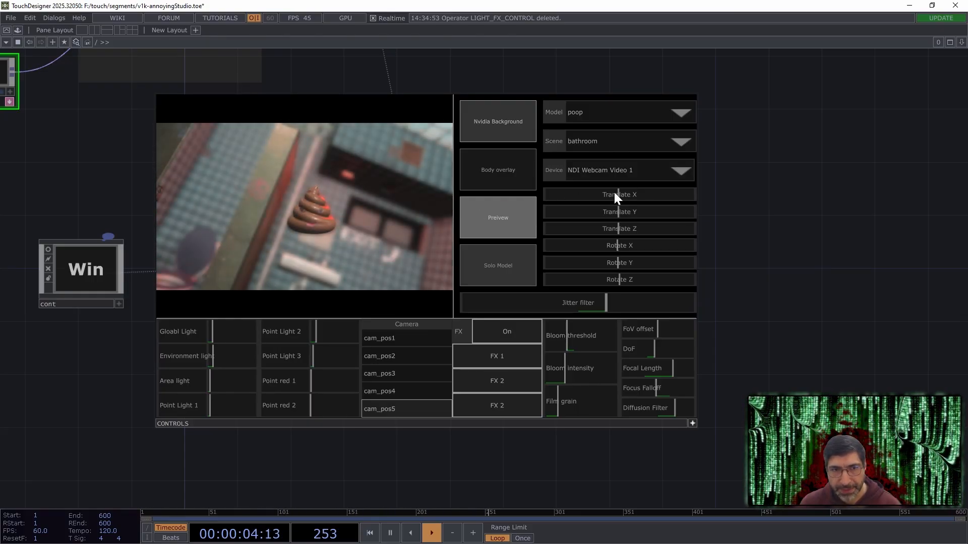
click(504, 333)
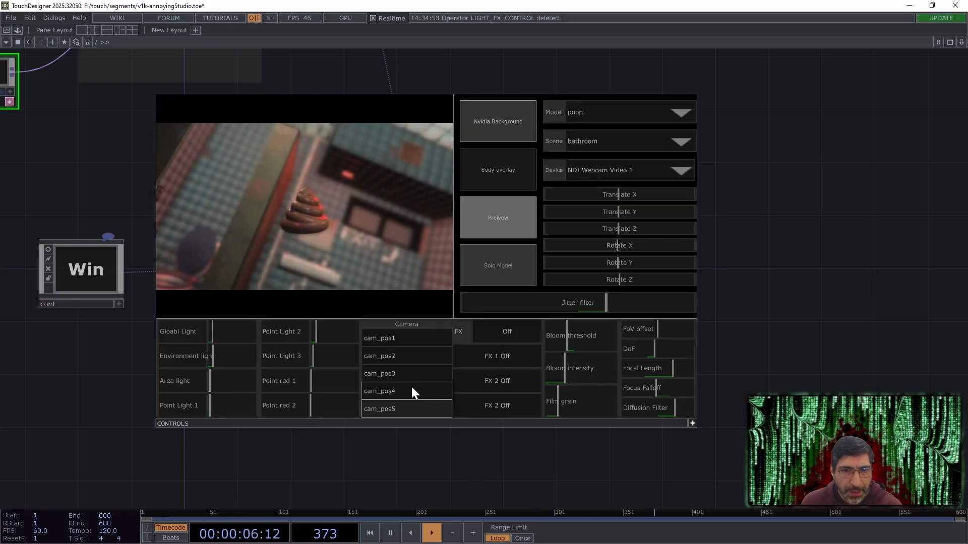
click(413, 339)
click(413, 352)
click(418, 335)
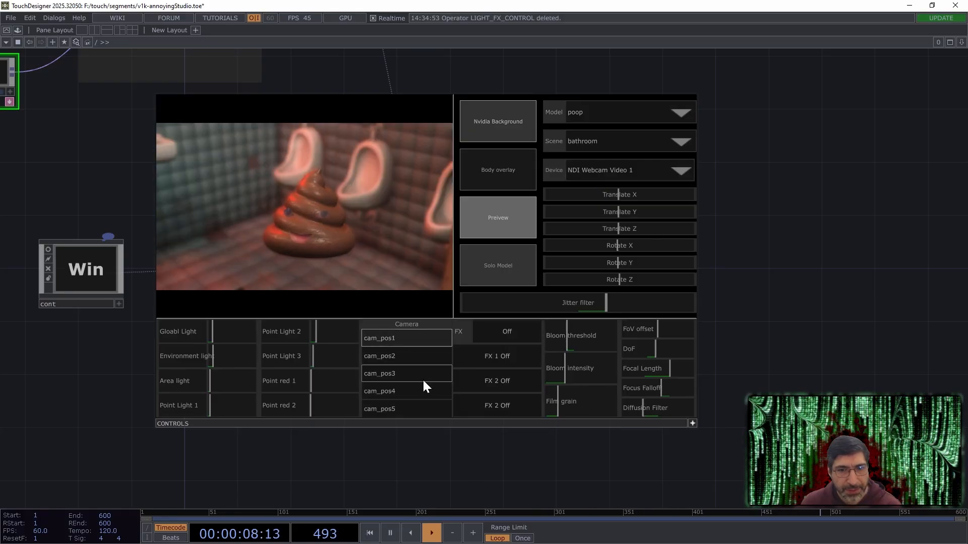
Raise Bloom threshold and Bloom intensity, reduce Film grain to its minimum, and isolate the model with Solo Model.
drag(565, 333, 573, 368)
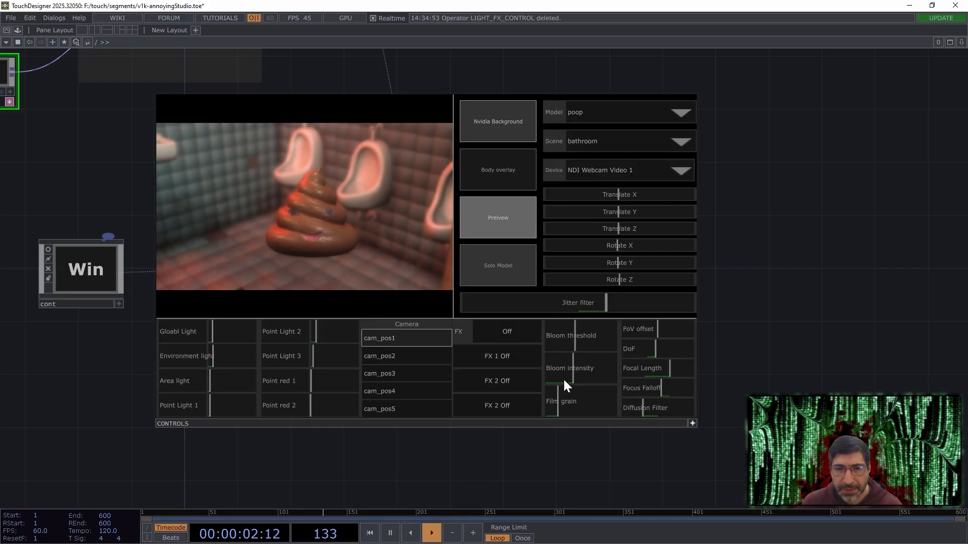
drag(573, 401, 527, 401)
click(485, 267)
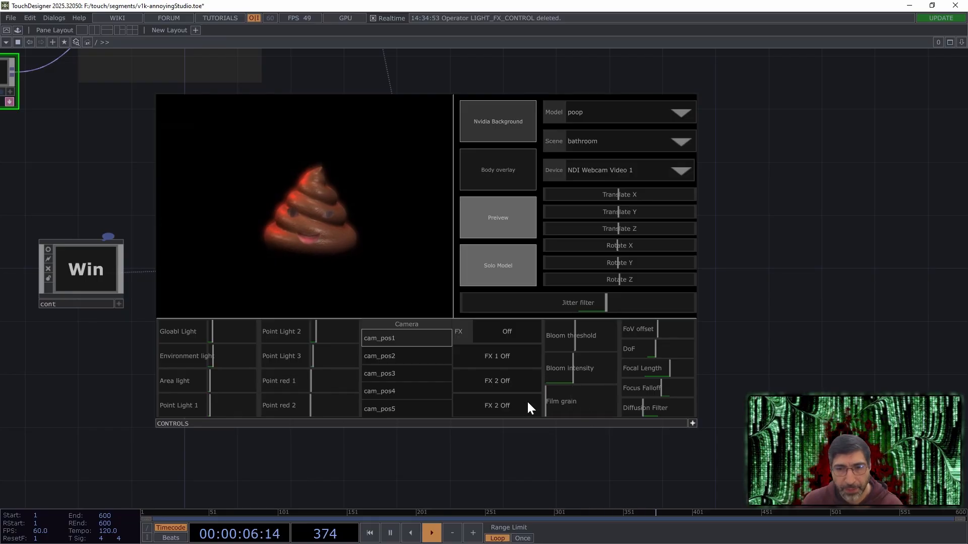
Turn off Solo Model, lower Bloom intensity slightly and raise Film grain for the bathroom scene.
click(515, 268)
drag(552, 405, 564, 369)
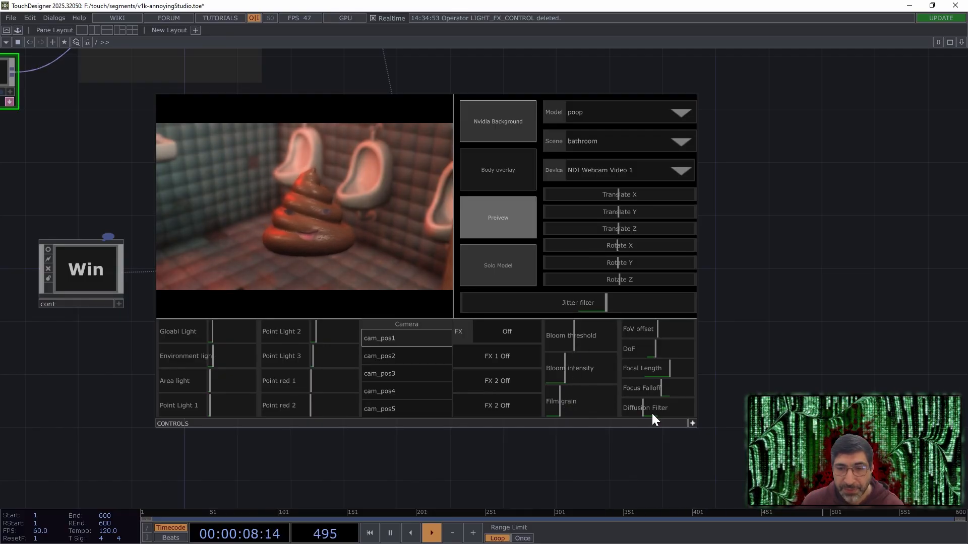
Widen the shot by raising FoV offset, and increase DoF, Focal Length and Focus Falloff to blur the background.
drag(649, 348, 674, 333)
drag(272, 226, 371, 206)
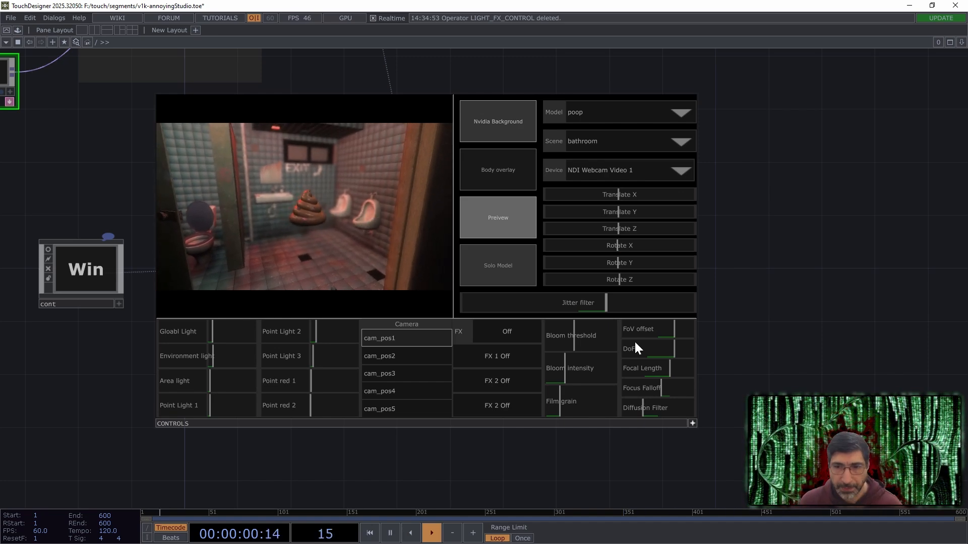
click(682, 367)
mouse_move(661, 391)
mouse_down()
mouse_move(673, 385)
mouse_move(657, 384)
mouse_move(676, 380)
mouse_up()
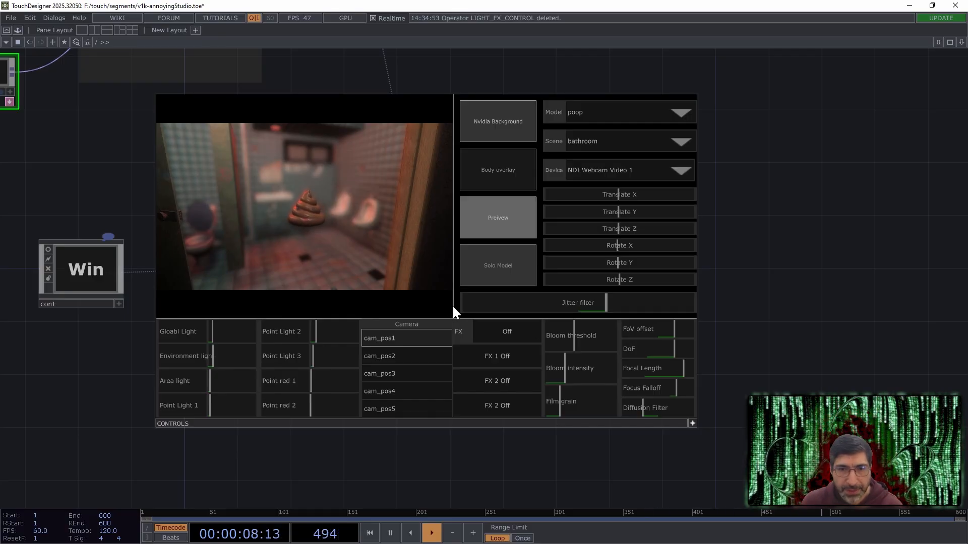
Widen the preview pane, lower Focal Length and raise Diffusion Filter.
drag(453, 309, 613, 314)
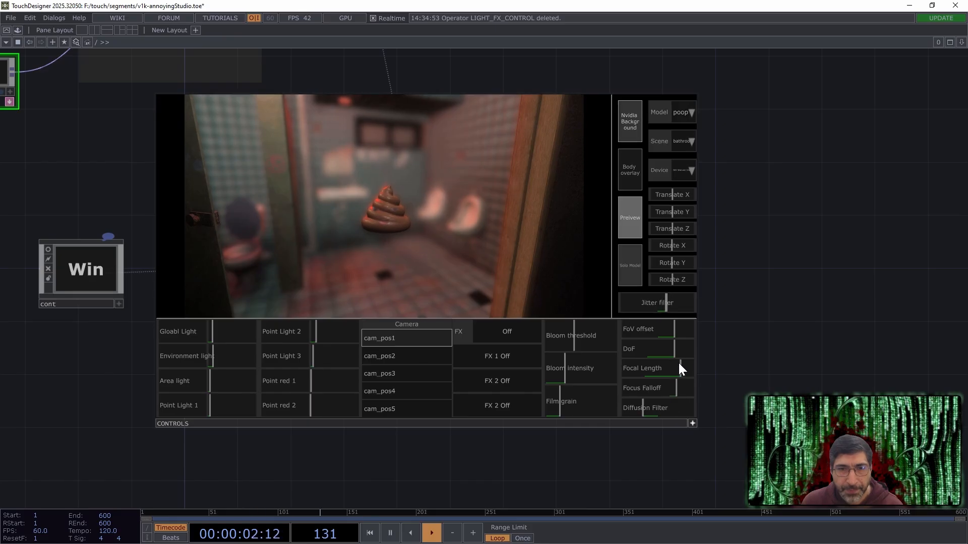
drag(660, 362, 669, 396)
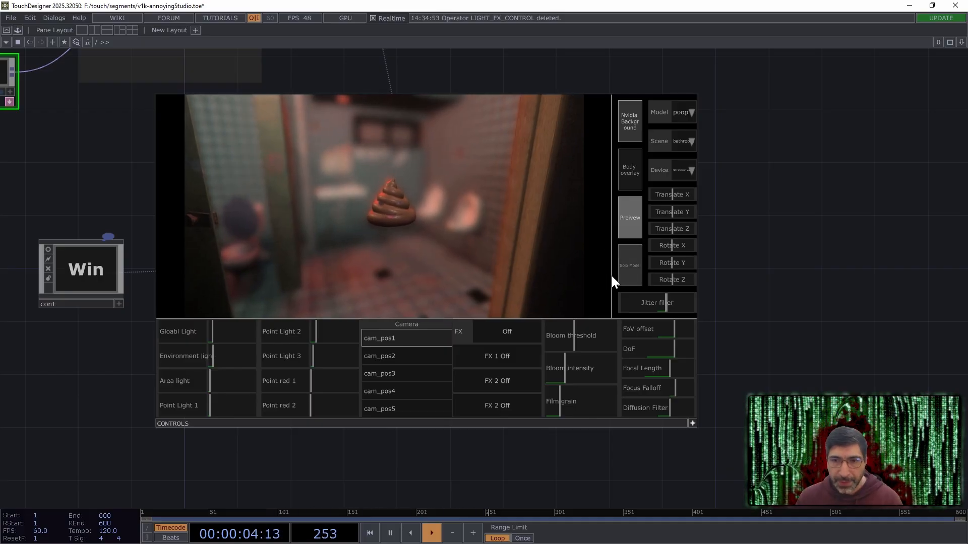
drag(611, 275, 574, 275)
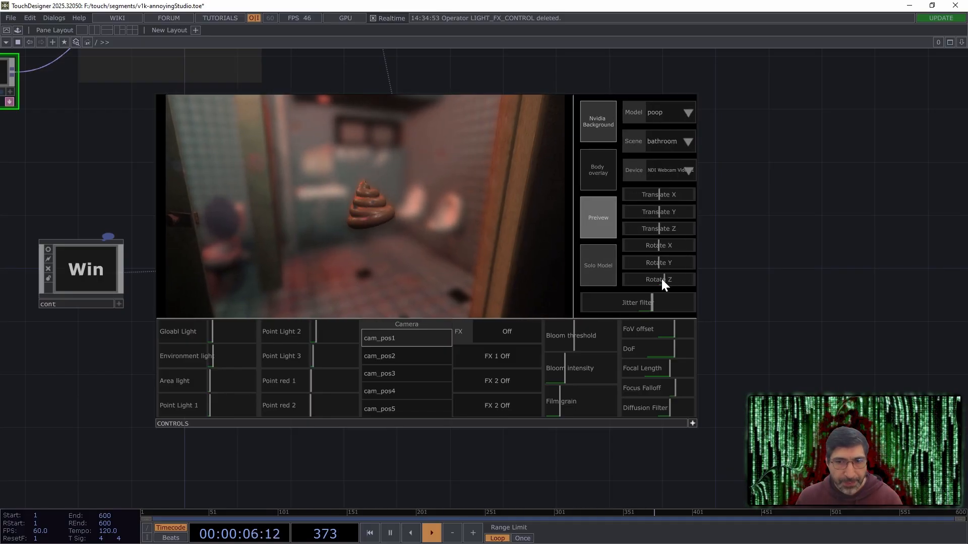
Try Rotate Z and return it to centre, and lower Translate Z to its minimum to push the model deep into the bathroom.
mouse_move(653, 276)
mouse_down()
mouse_move(667, 276)
mouse_move(659, 277)
mouse_up()
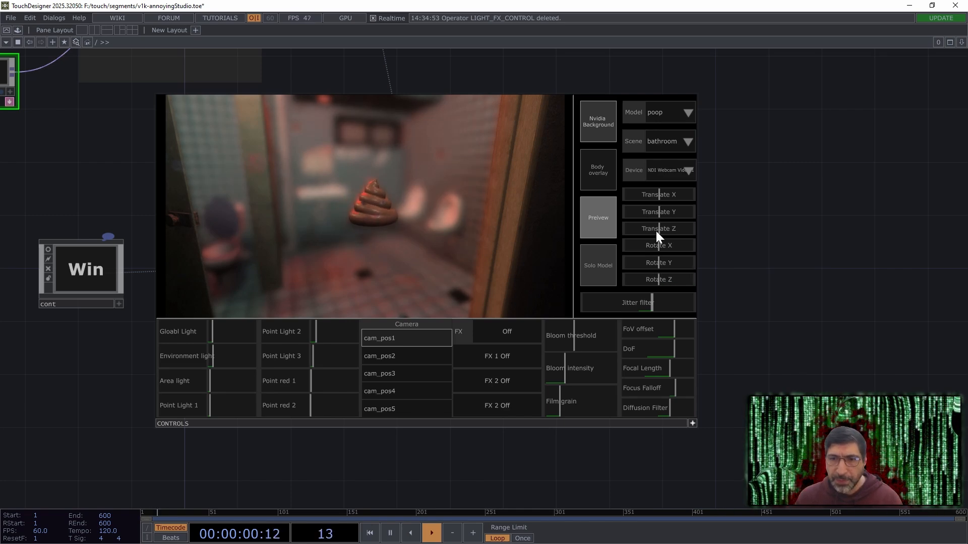
drag(656, 228, 608, 237)
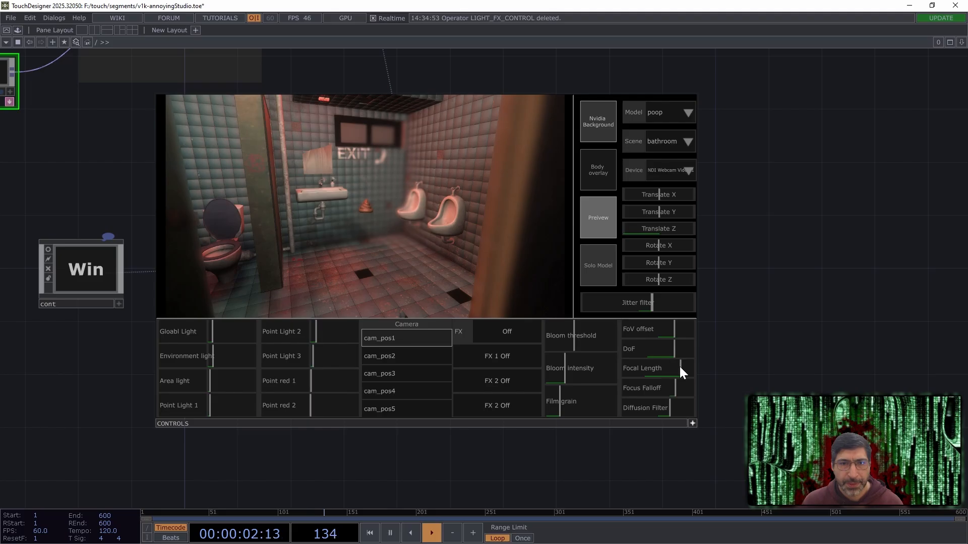
Reduce Focal Length and Focus Falloff, raise Diffusion Filter, and narrow the preview pane.
drag(674, 388, 653, 389)
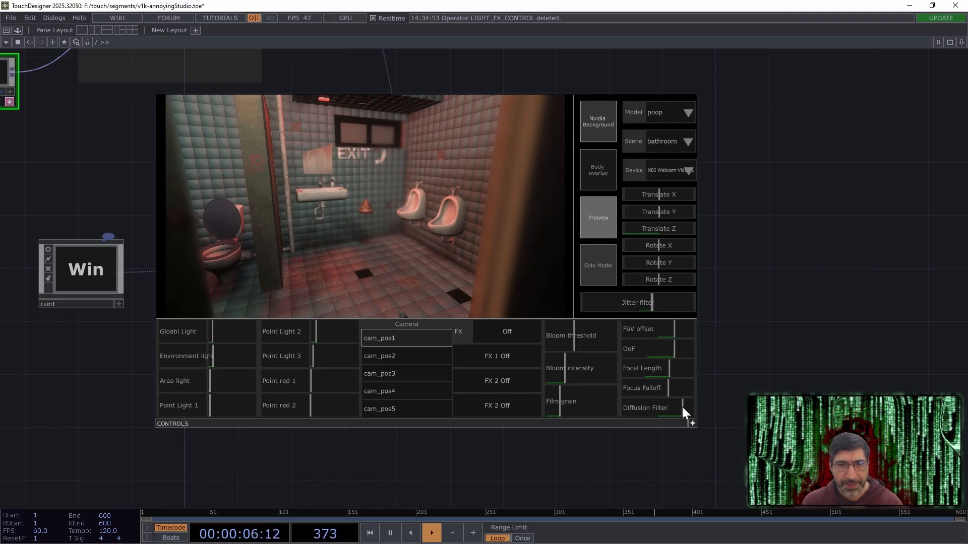
drag(683, 407, 680, 407)
drag(392, 237, 371, 226)
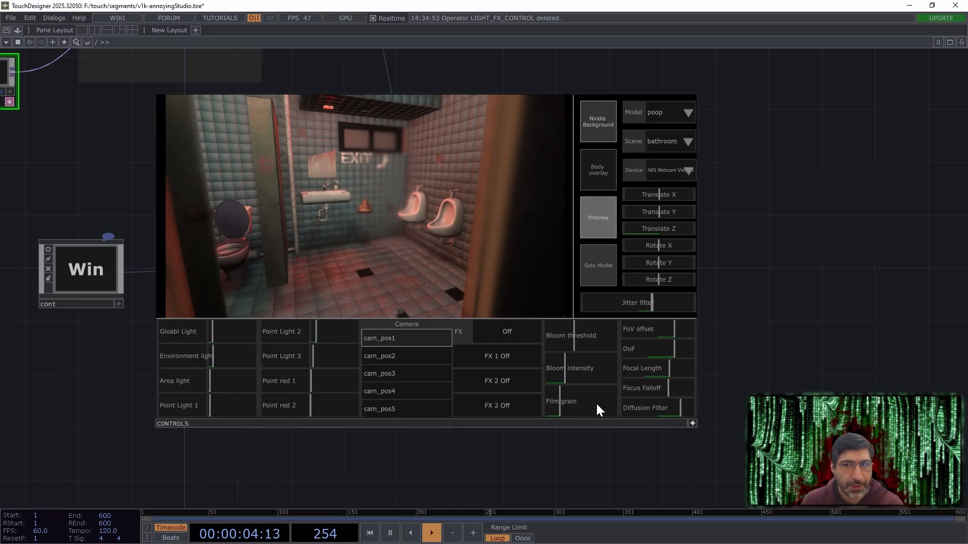
drag(572, 201, 475, 198)
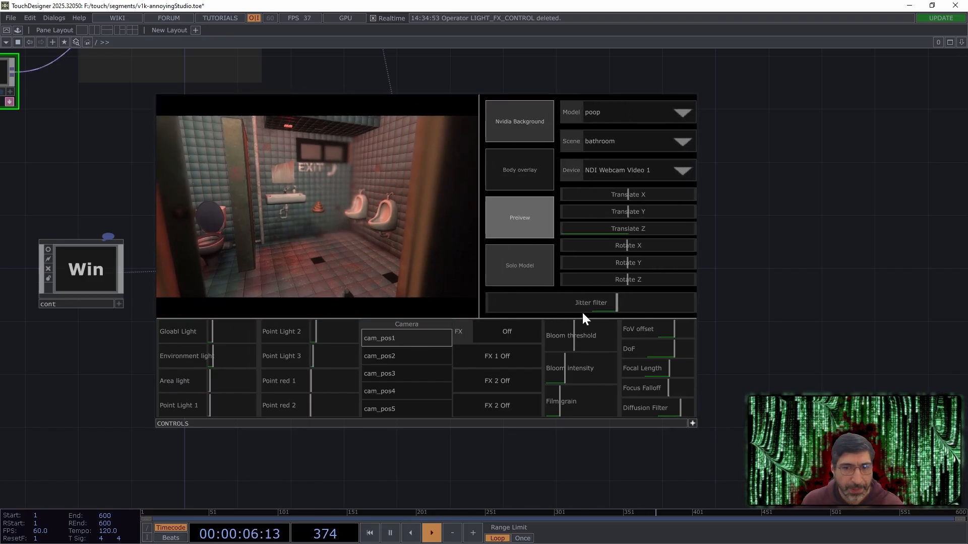
Switch the scene to outdoor and view it from cam_pos1 and cam_pos2.
click(623, 145)
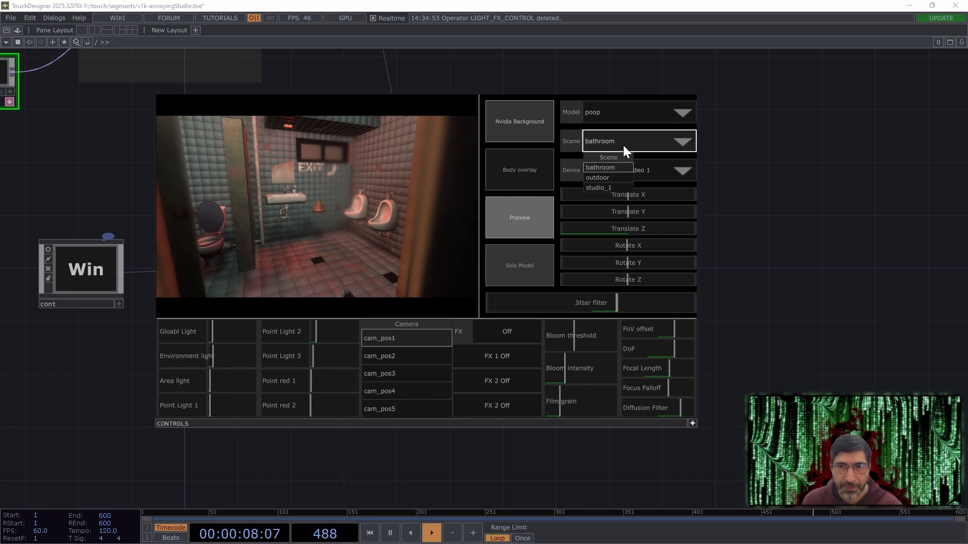
click(606, 177)
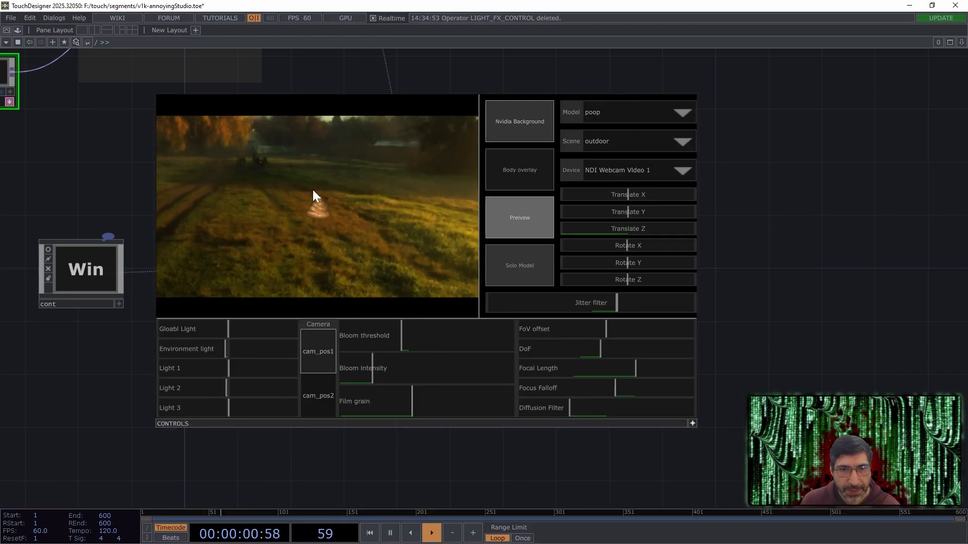
click(318, 357)
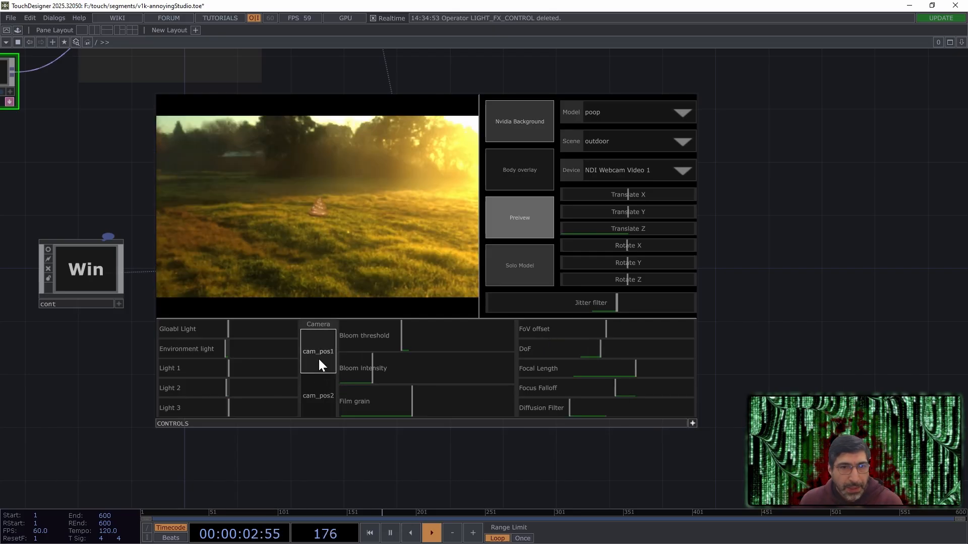
click(327, 385)
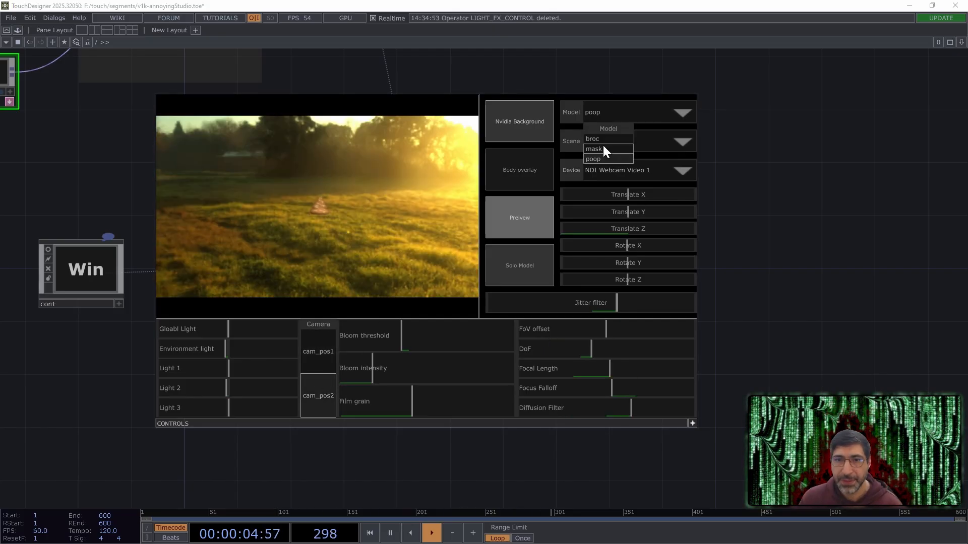
Change the model to broc and make the preview pane slightly taller.
click(600, 139)
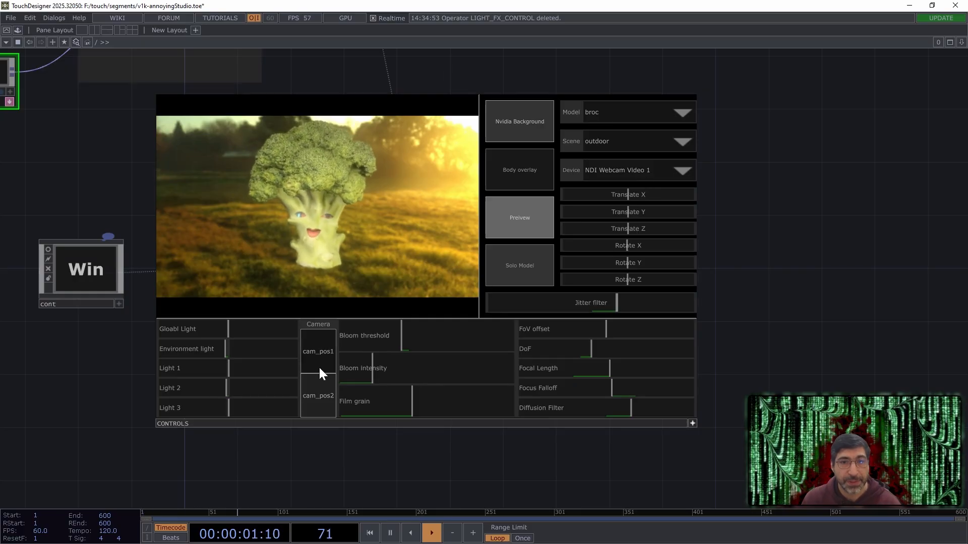
drag(455, 318, 454, 327)
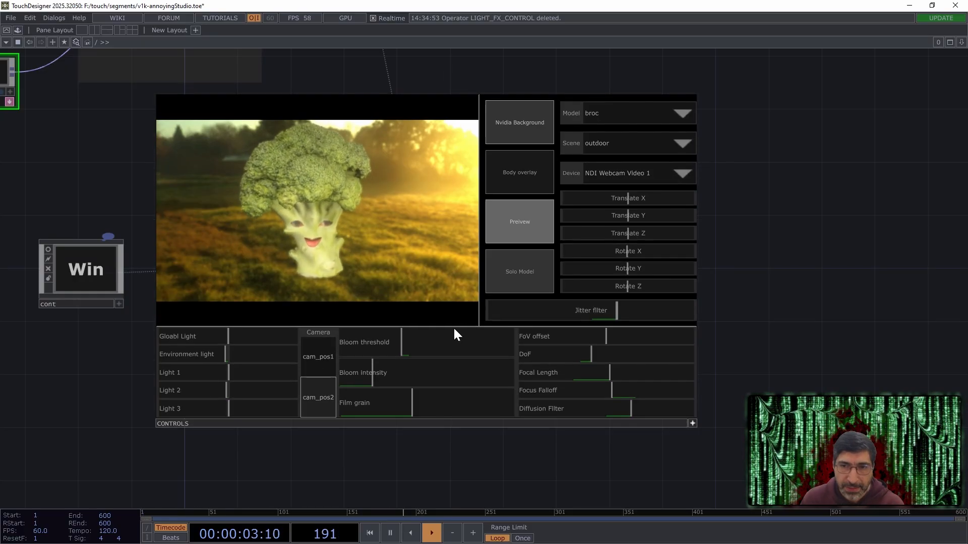
Test the Jitter filter at its minimum and near its maximum, and leave it slightly below the middle.
drag(612, 309, 580, 309)
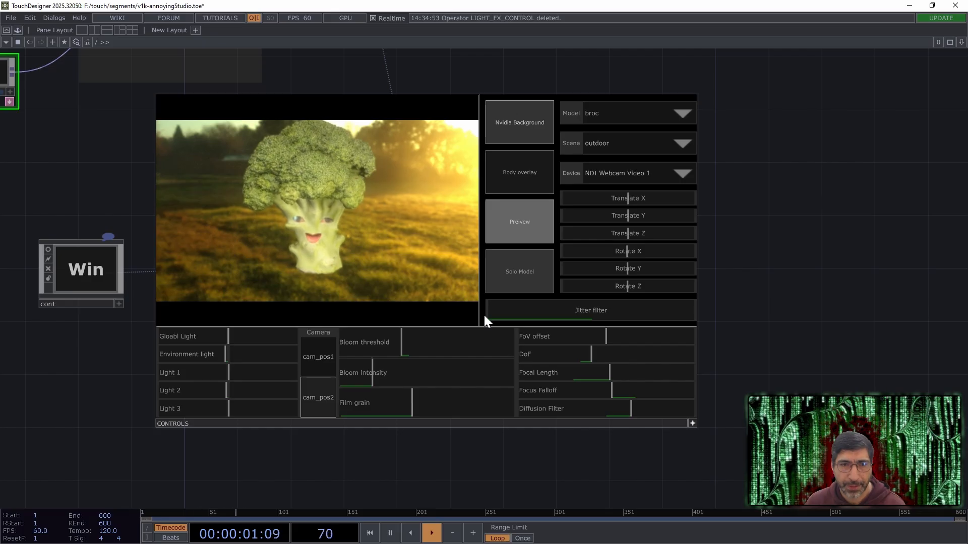
drag(485, 313, 603, 317)
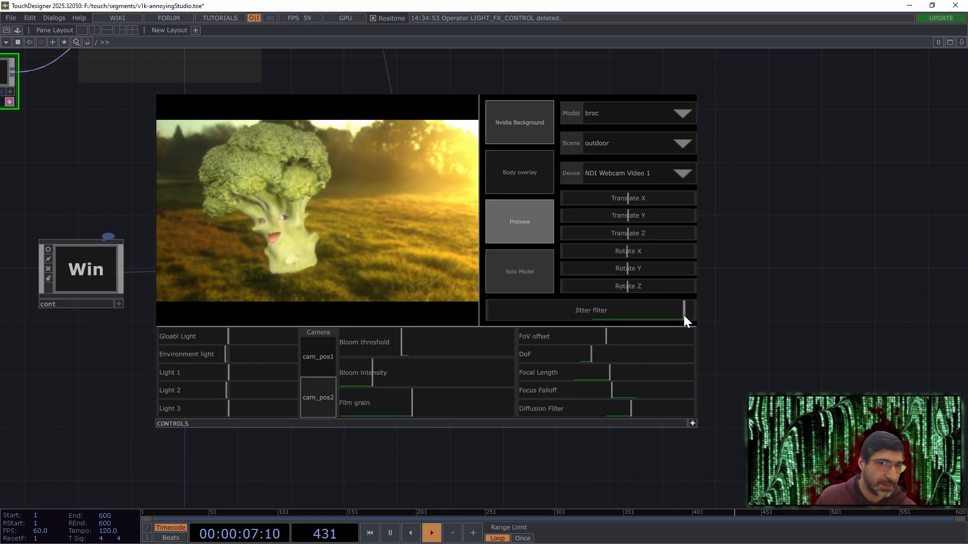
drag(683, 316, 679, 314)
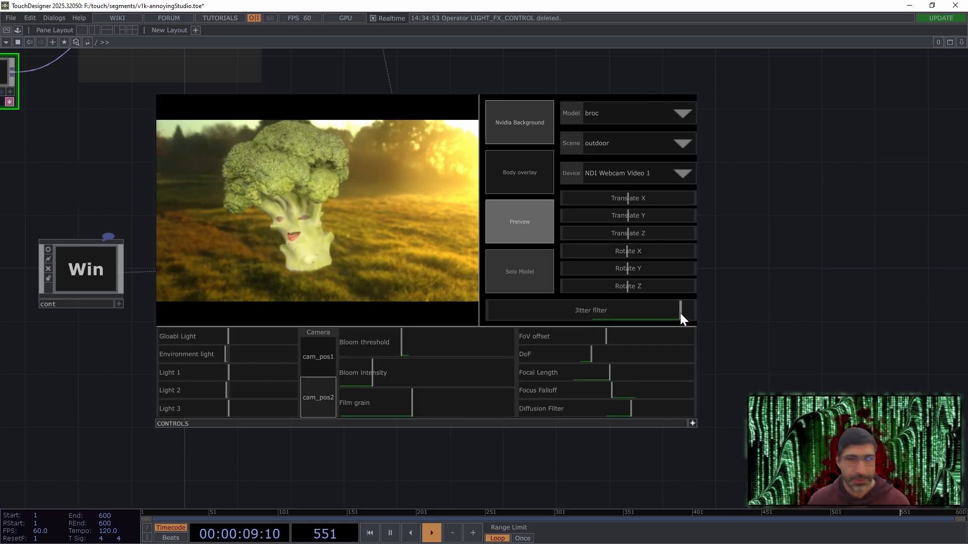
drag(680, 314, 582, 321)
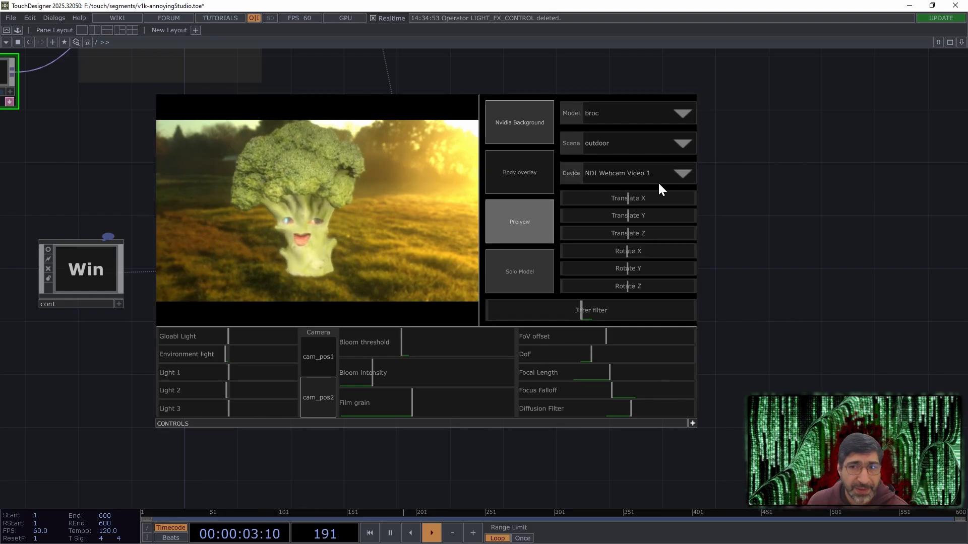
Look through the available video sources in the Device list, keeping NDI Webcam Video 1.
click(678, 174)
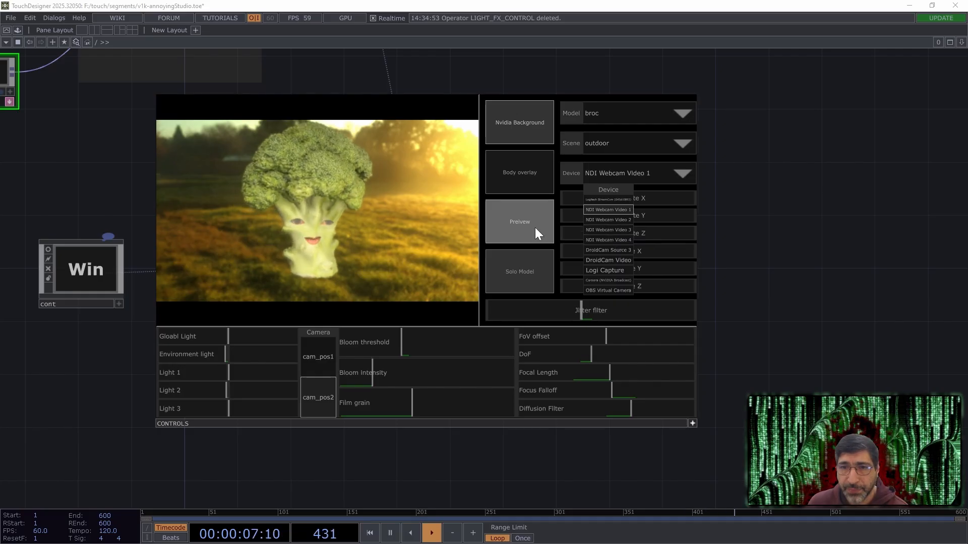
click(731, 193)
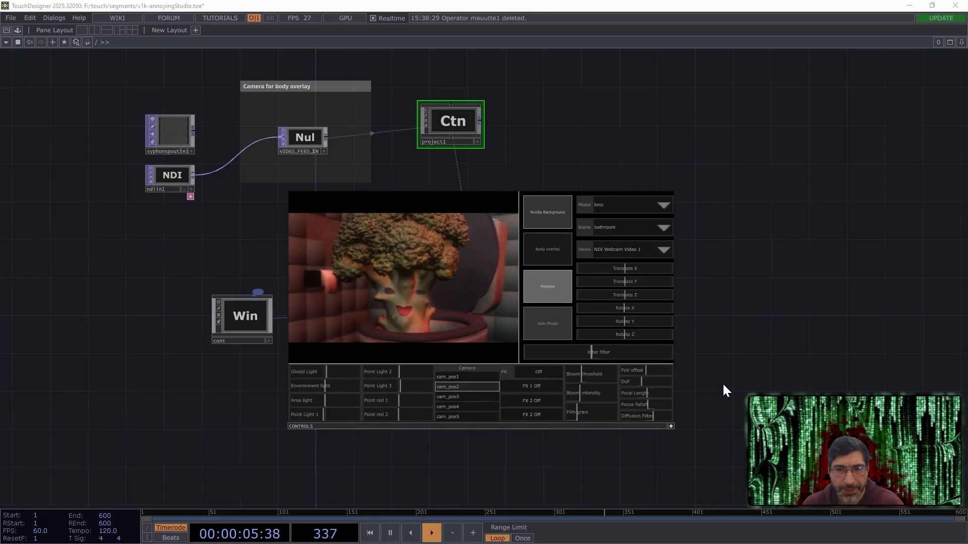
Deactivate the CONTROLS viewer, enter Perform Mode and reposition the floating control window.
click(671, 426)
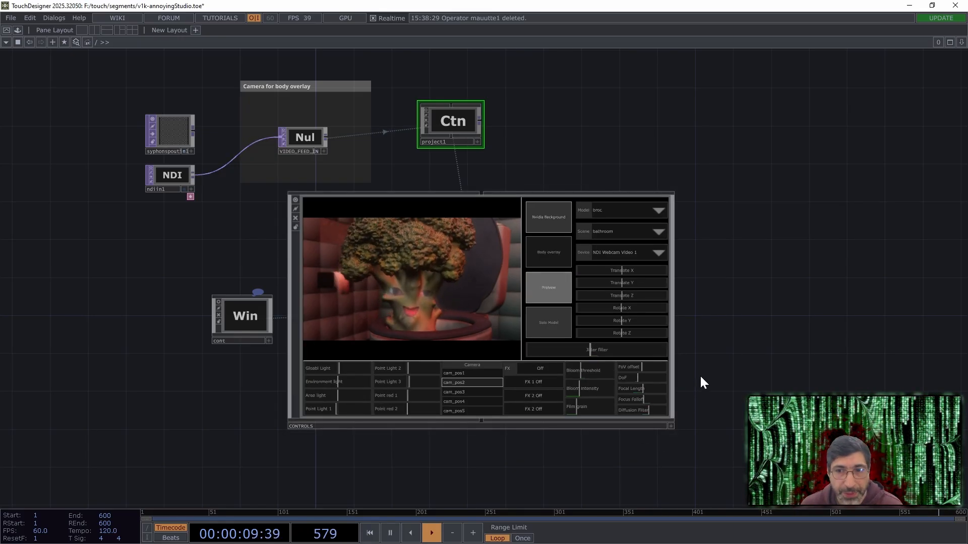
key(F1)
drag(207, 126, 967, 216)
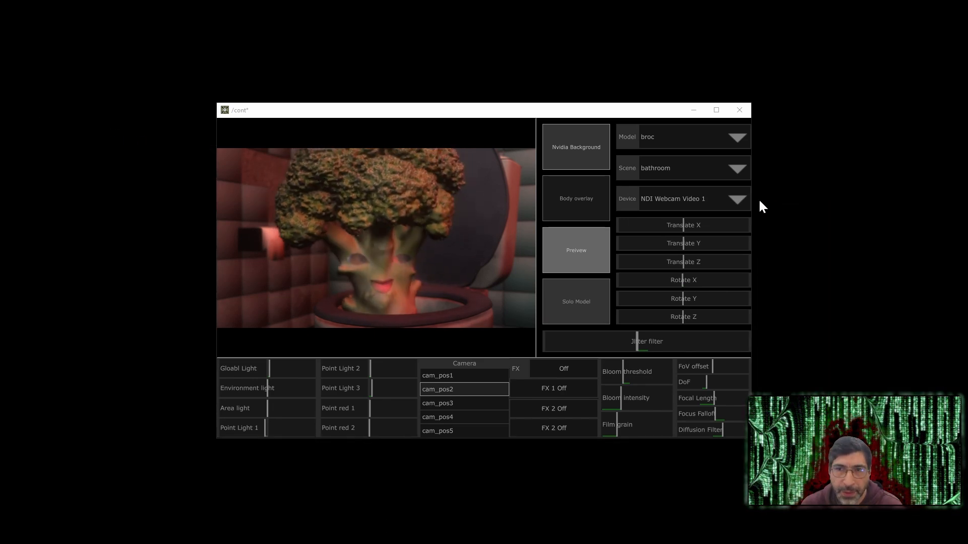
drag(611, 117, 587, 104)
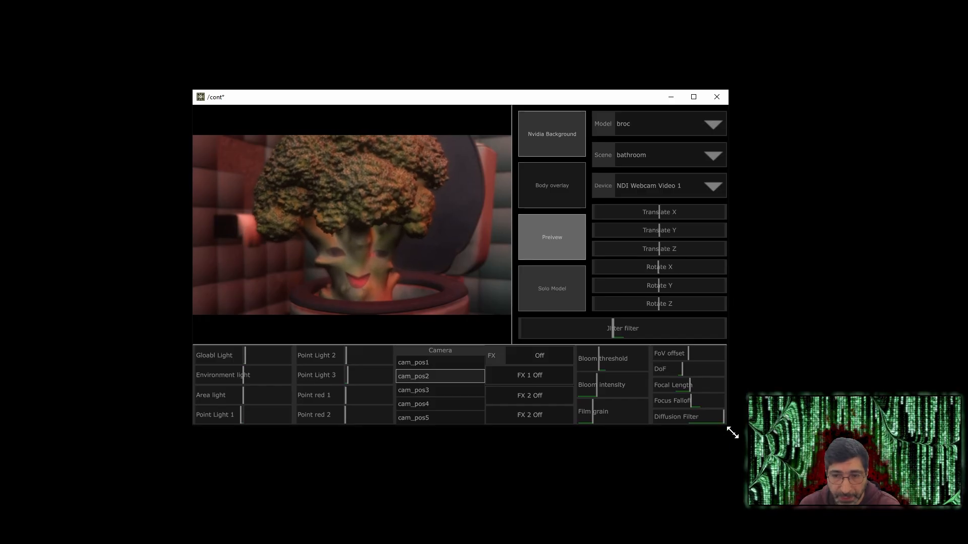
Enlarge the floating control window and its preview pane, and exit Perform Mode.
drag(728, 426, 861, 504)
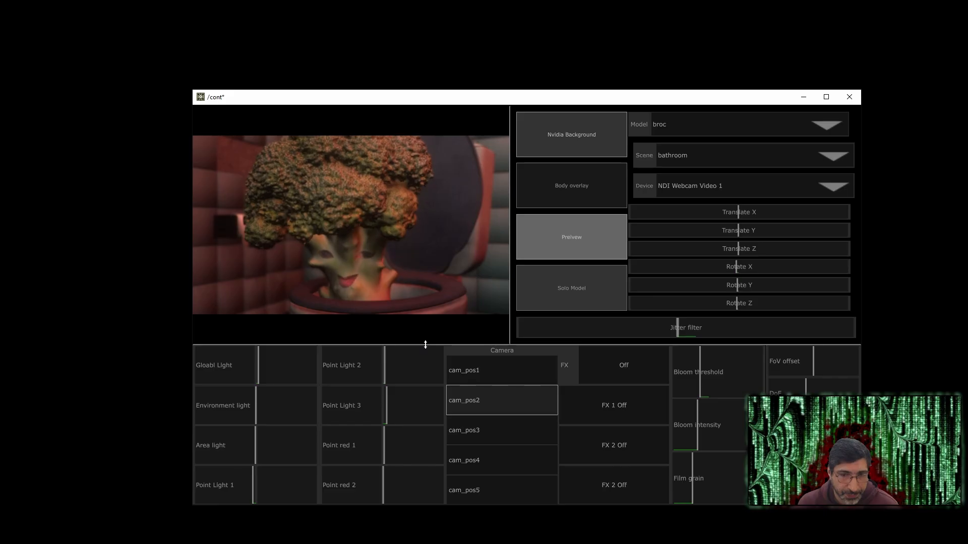
drag(423, 345, 426, 401)
drag(512, 346, 553, 347)
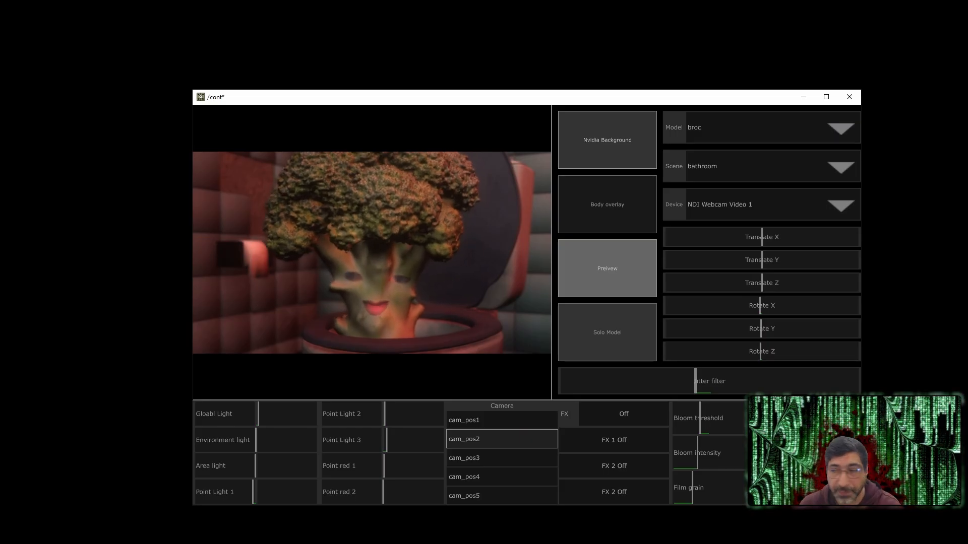
key(Escape)
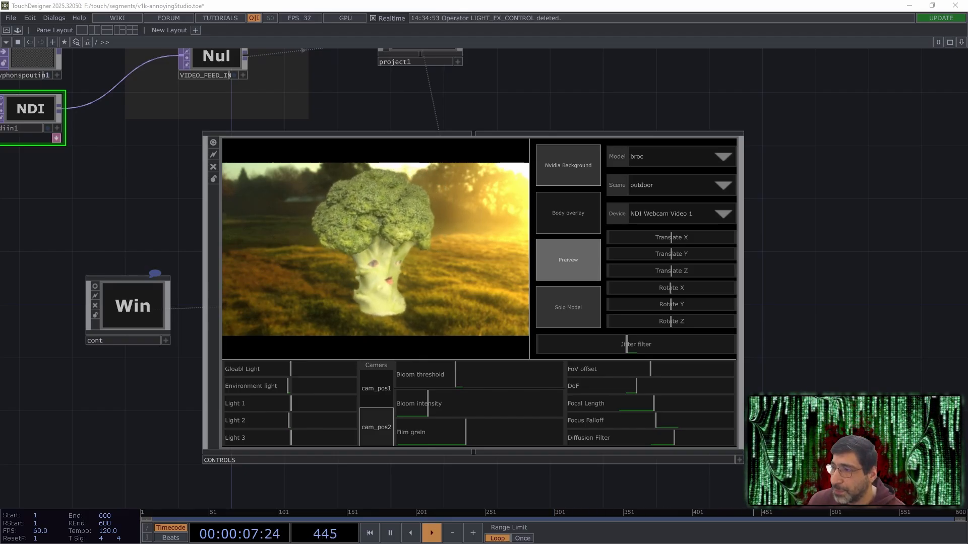
Switch to File Explorer and browse the models and scenes folders of the v1k project.
drag(967, 86, 462, 83)
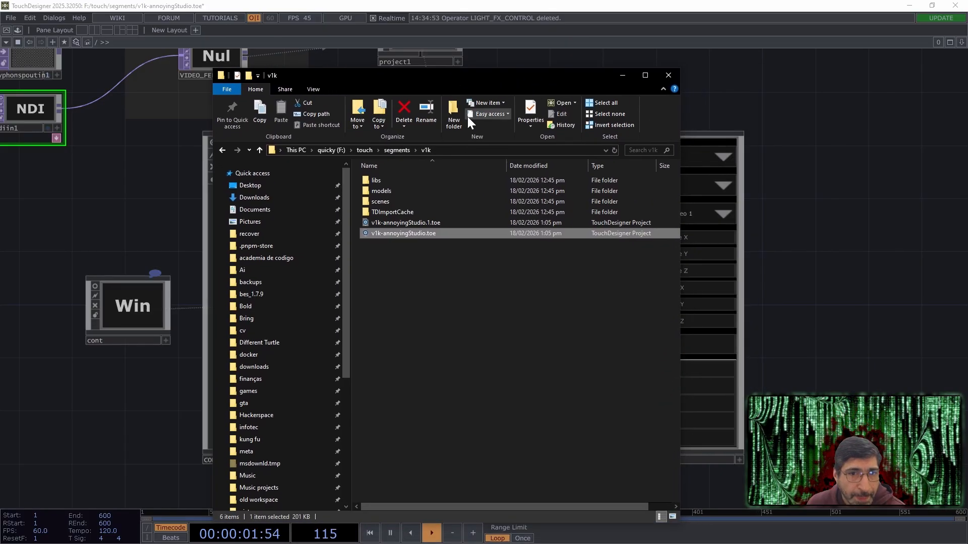
click(388, 202)
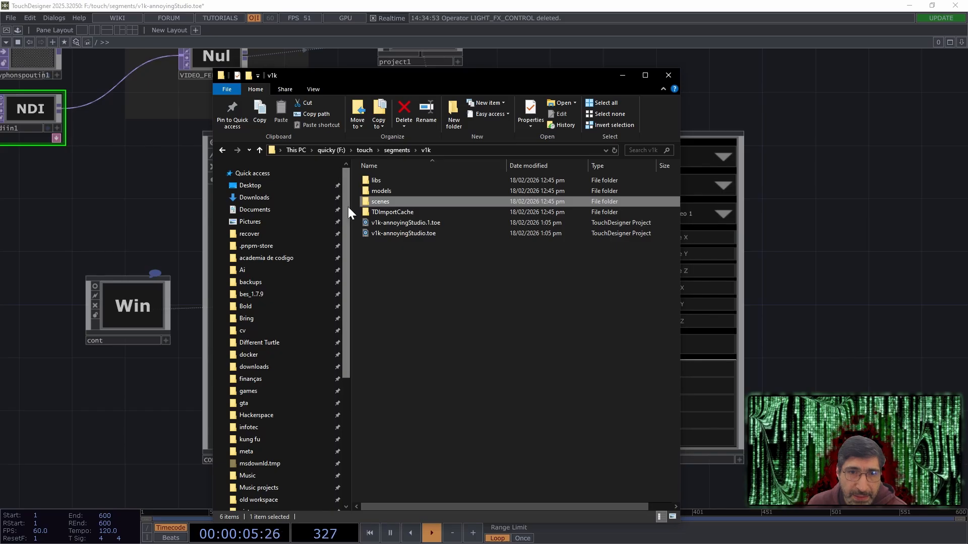
drag(350, 207, 220, 207)
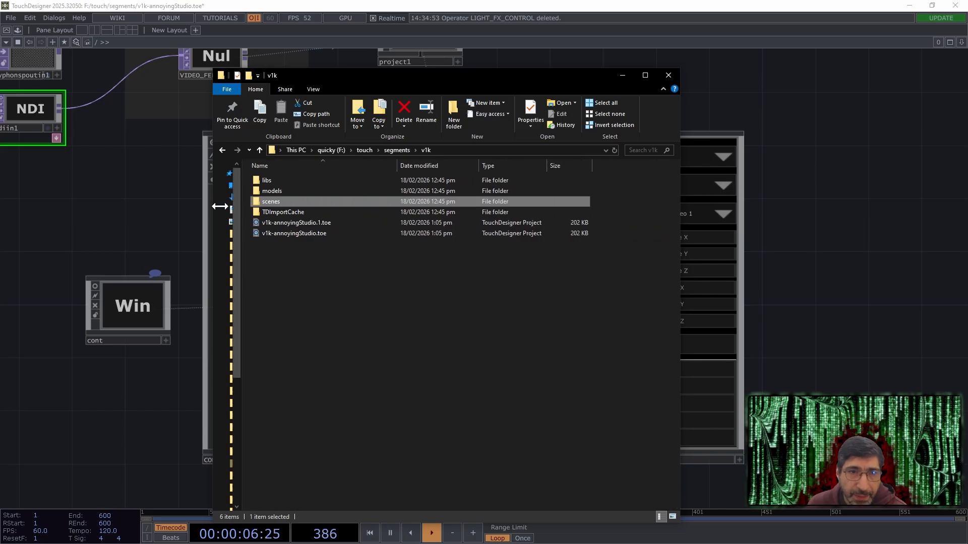
double_click(285, 191)
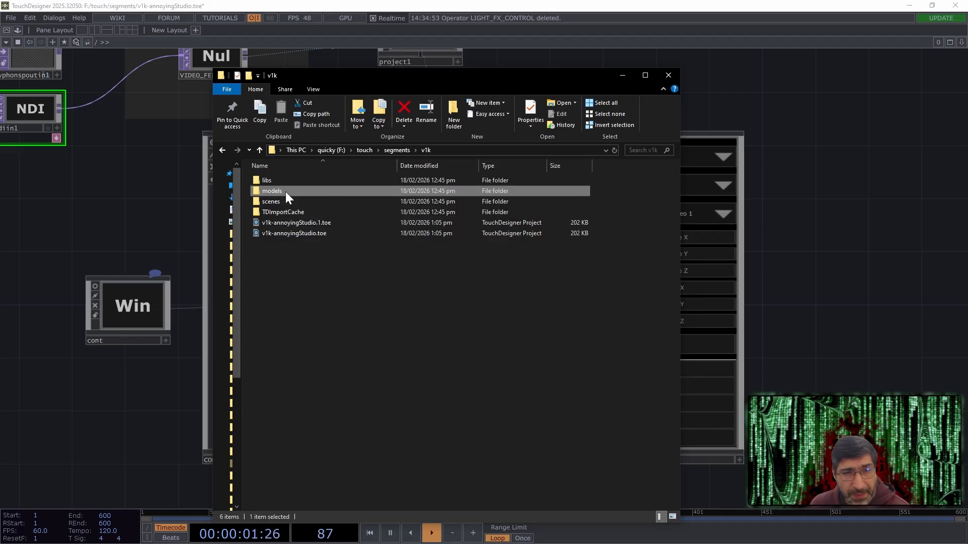
drag(321, 241, 298, 177)
click(260, 150)
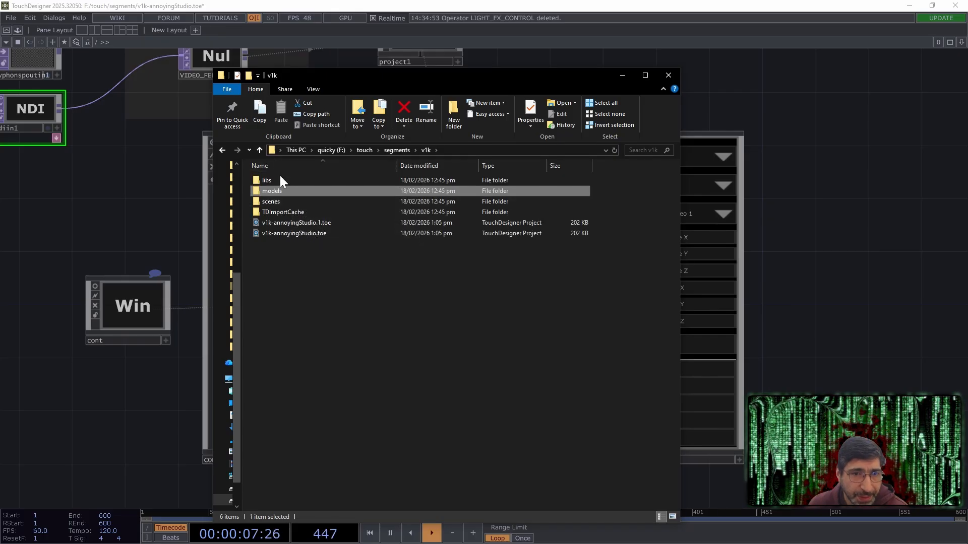
double_click(280, 200)
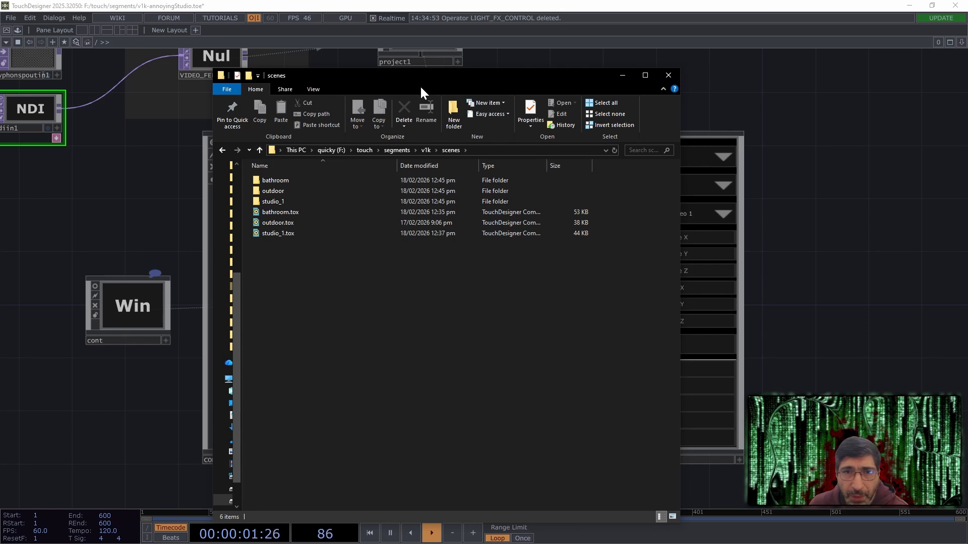
Move File Explorer out of the way, activate the CONTROLS viewer and check the Model list, keeping broc.
drag(419, 85, 967, 167)
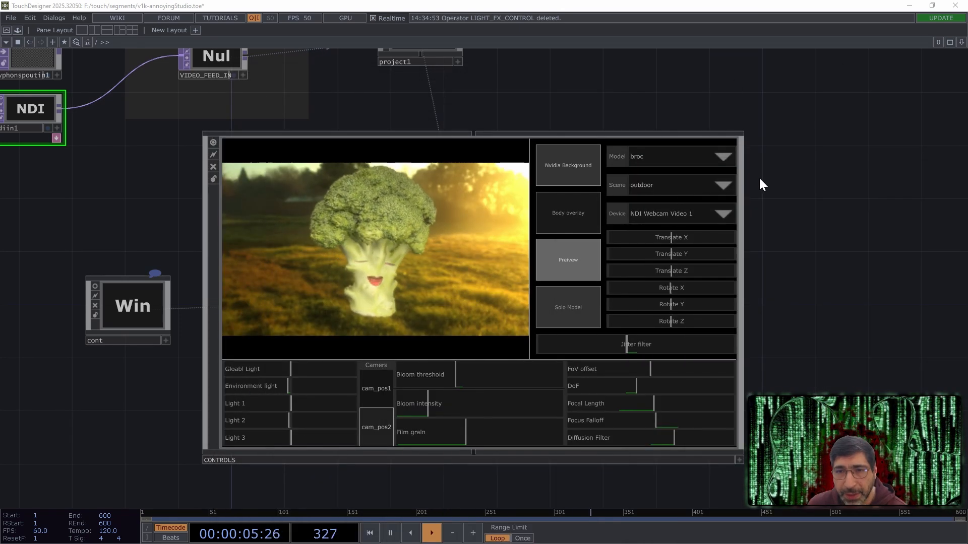
click(723, 185)
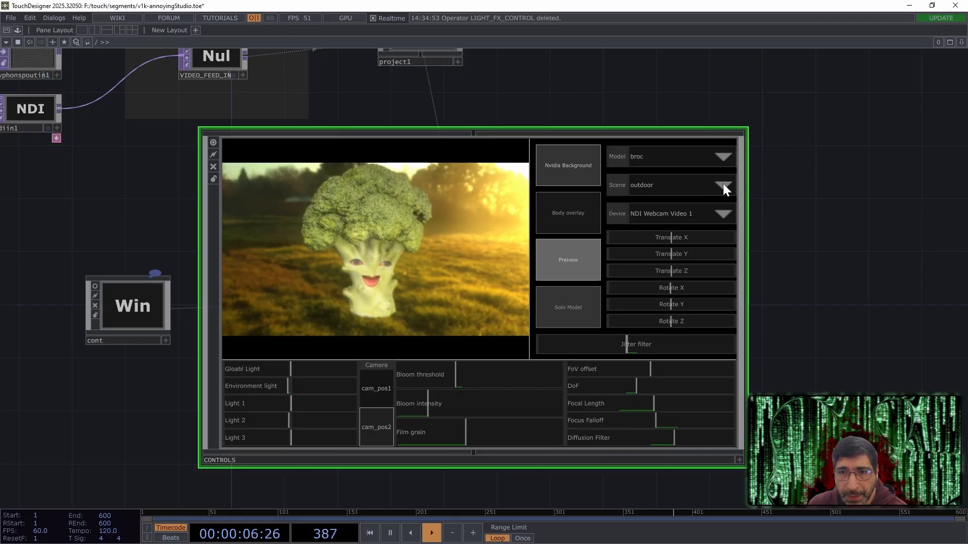
click(739, 460)
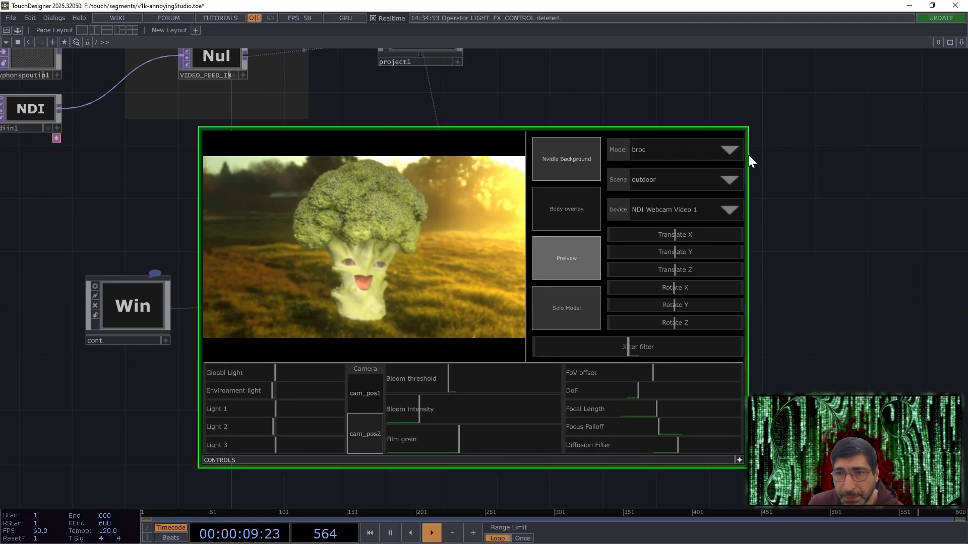
click(729, 151)
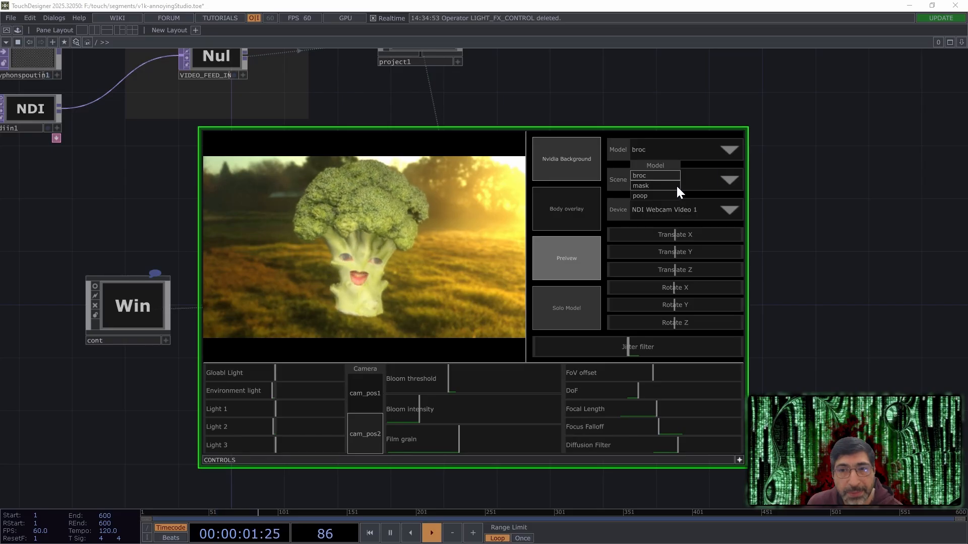
click(771, 221)
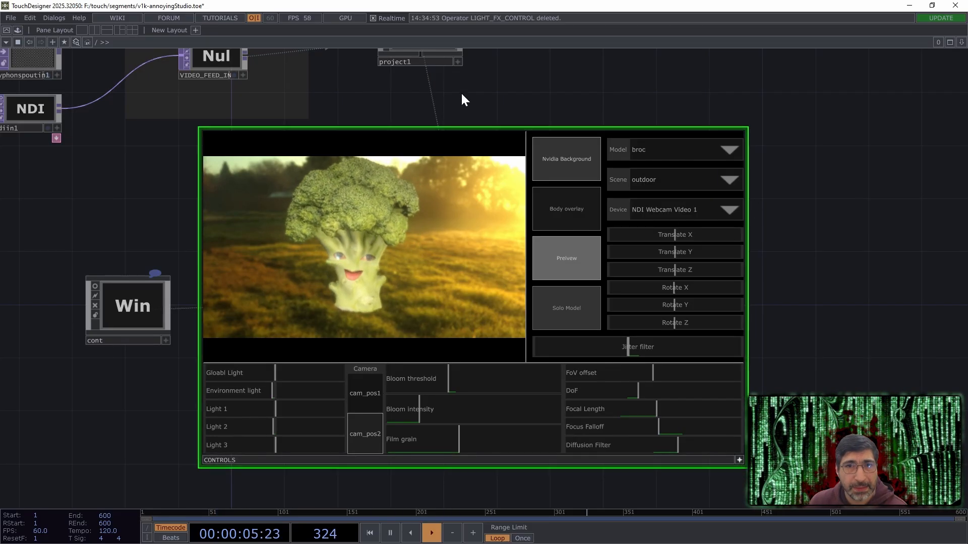
Enter the project1 network and turn on the MediaPipe container's viewer.
scroll(460, 92, up, 2)
double_click(424, 107)
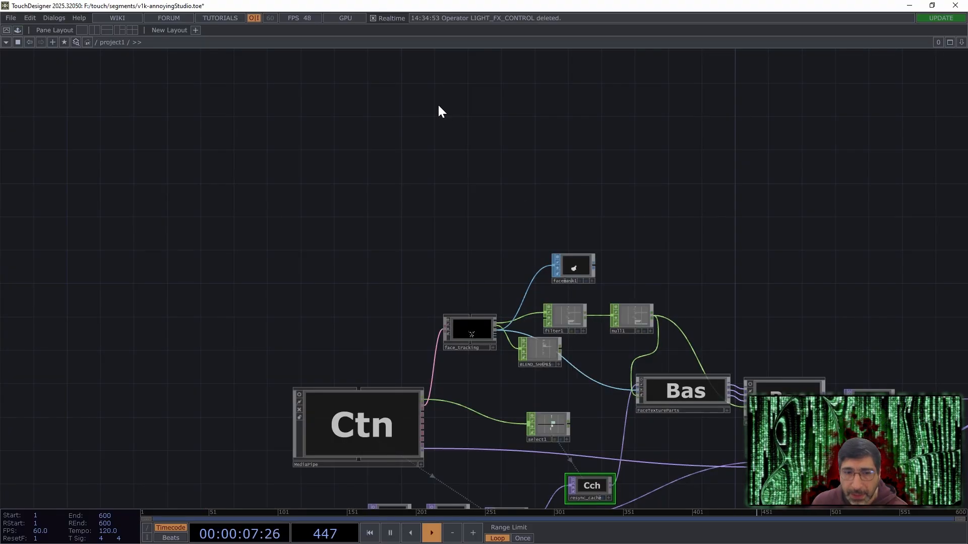
drag(387, 189, 325, 145)
drag(297, 228, 293, 178)
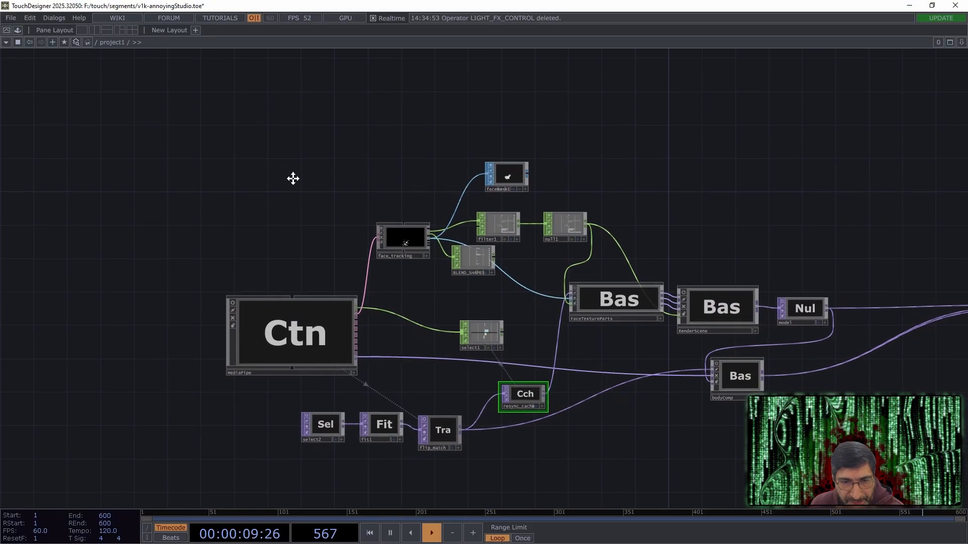
drag(324, 212, 327, 174)
drag(269, 288, 267, 260)
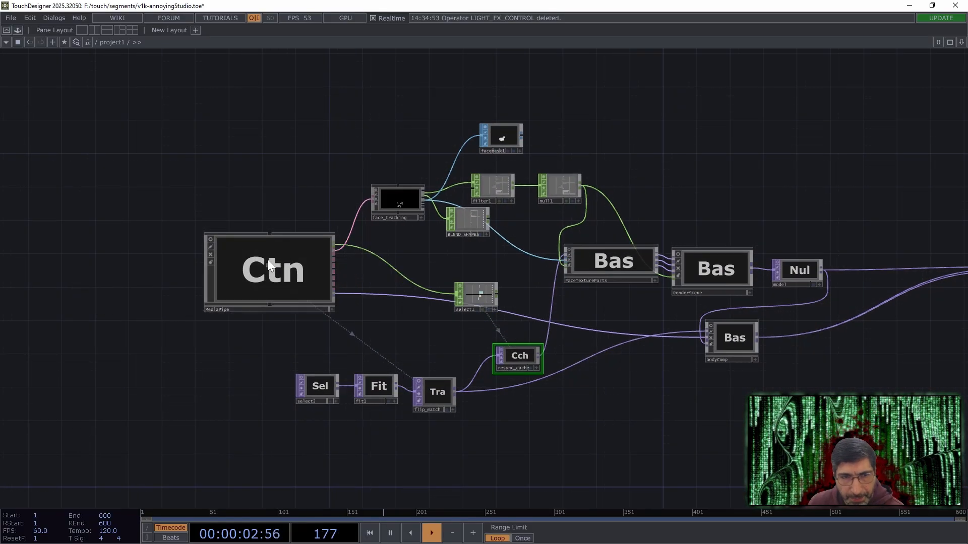
click(210, 240)
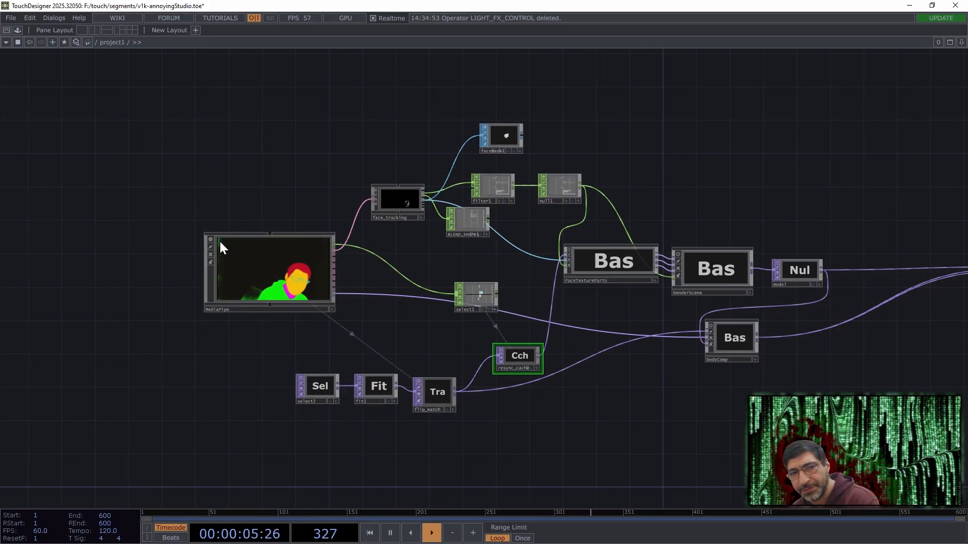
scroll(260, 338, up, 3)
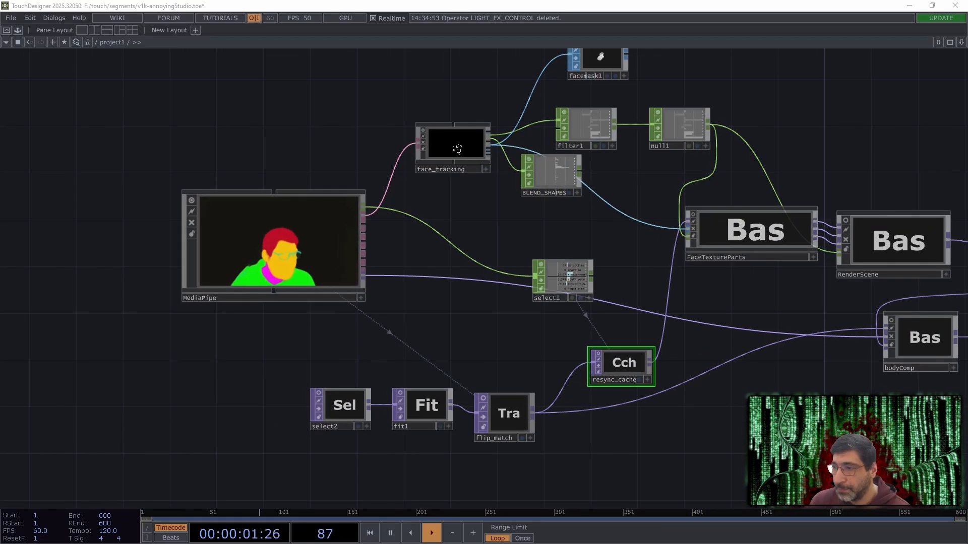
Preview select2's image briefly, move the MediaPipe container slightly higher in the network and turn its viewer off.
click(317, 394)
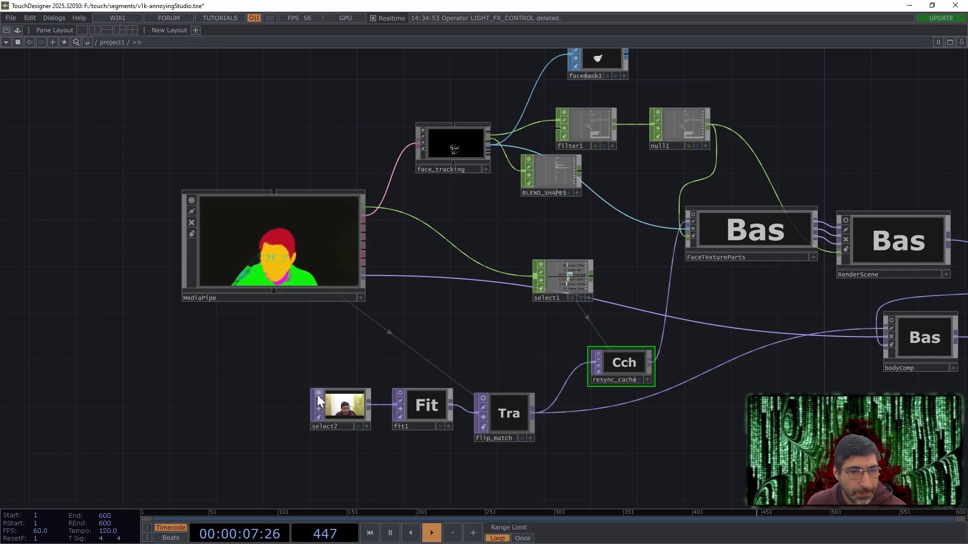
click(317, 394)
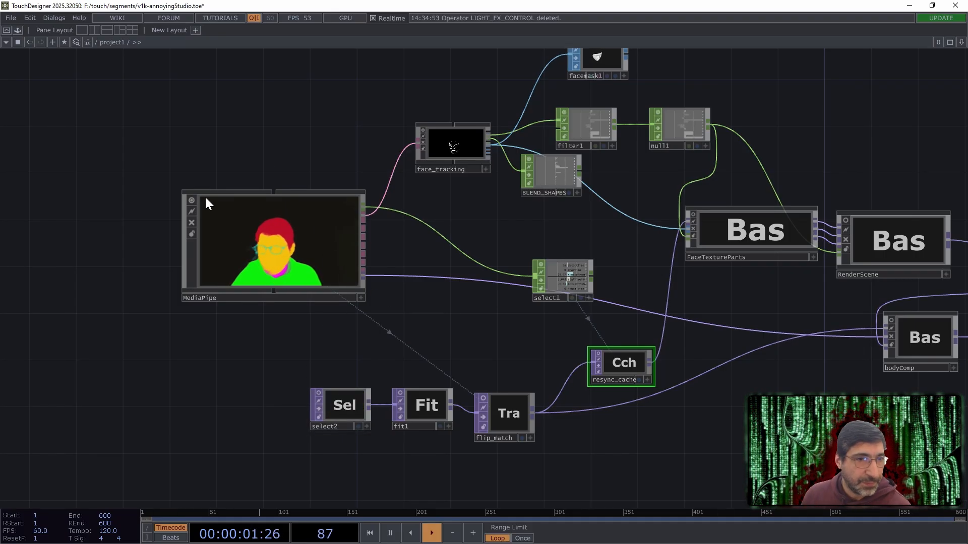
drag(190, 201, 190, 165)
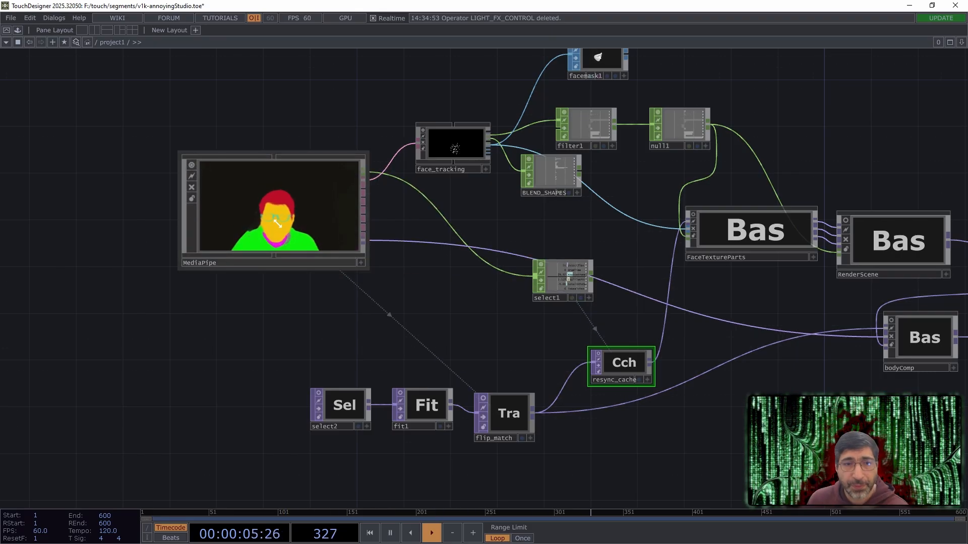
click(191, 166)
Move bodyComp lower in the project1 network, below RenderScene, and open its internal network.
drag(746, 383, 693, 364)
drag(812, 368, 823, 438)
drag(675, 334, 417, 269)
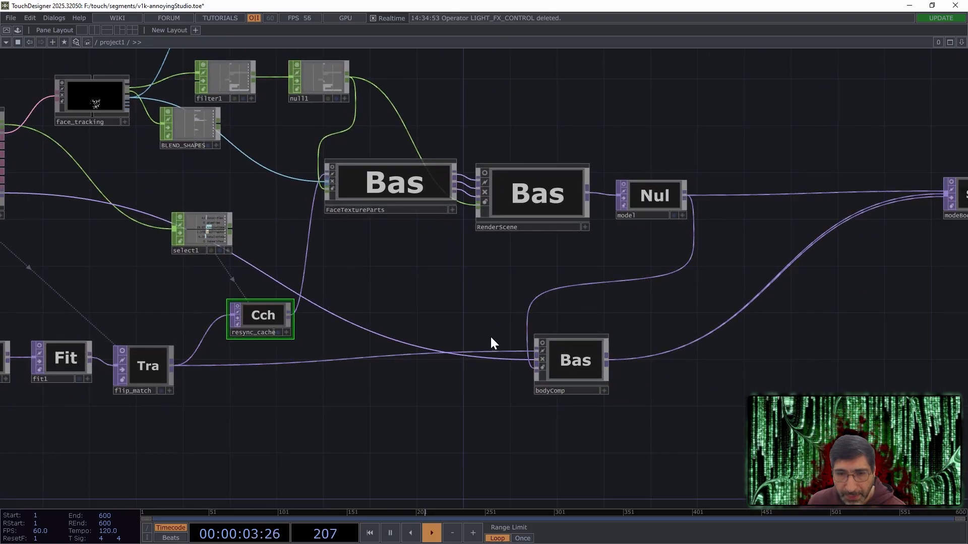
drag(454, 346, 440, 346)
double_click(569, 368)
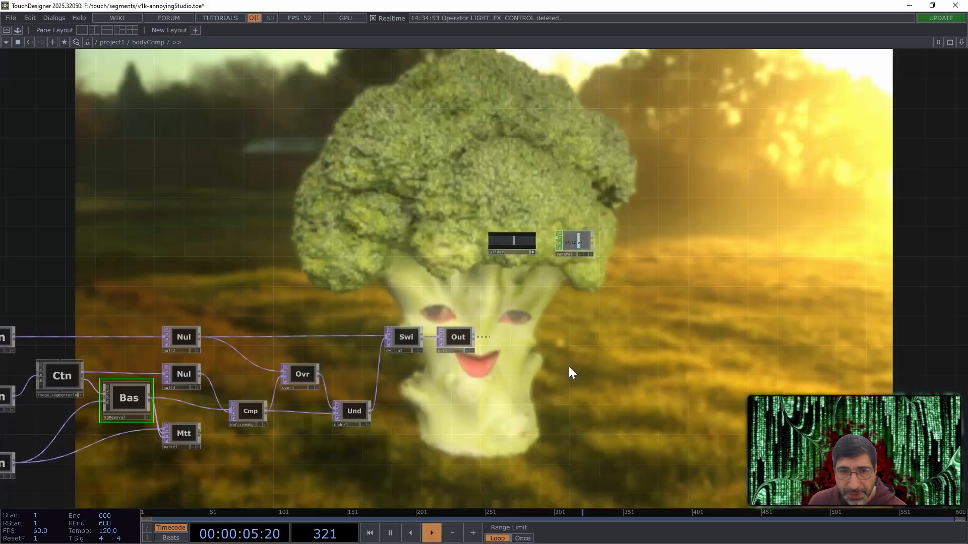
scroll(363, 433, up, 5)
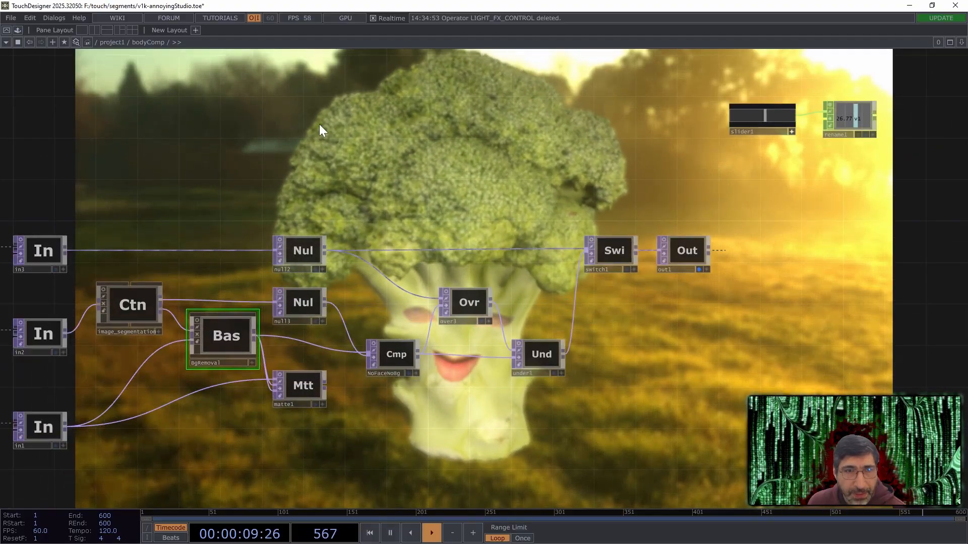
Split the workspace into two stacked panes and take the lower one up to the root network with the CONTROLS panel in view.
click(107, 29)
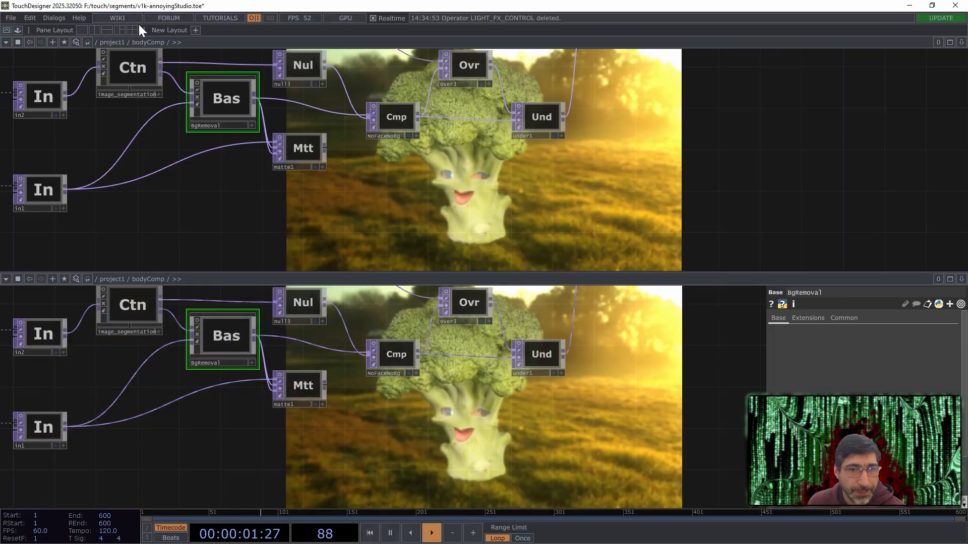
click(283, 403)
text(uu)
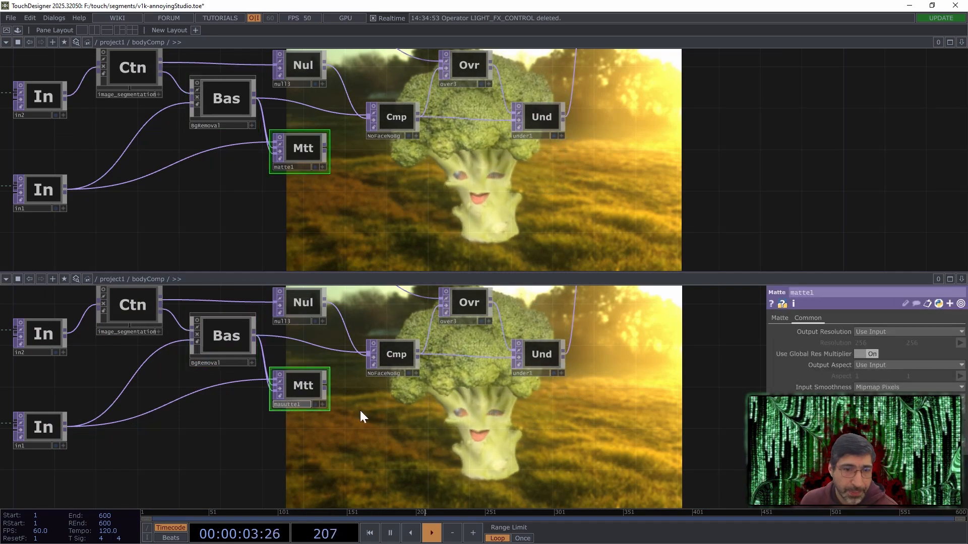
click(480, 424)
key(u)
key(u)
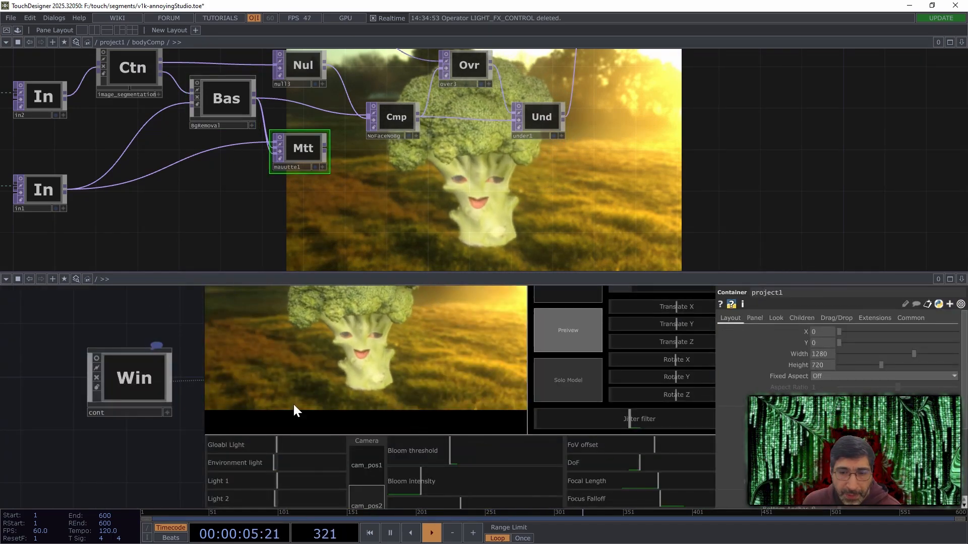
drag(75, 438, 1, 427)
scroll(703, 361, down, 2)
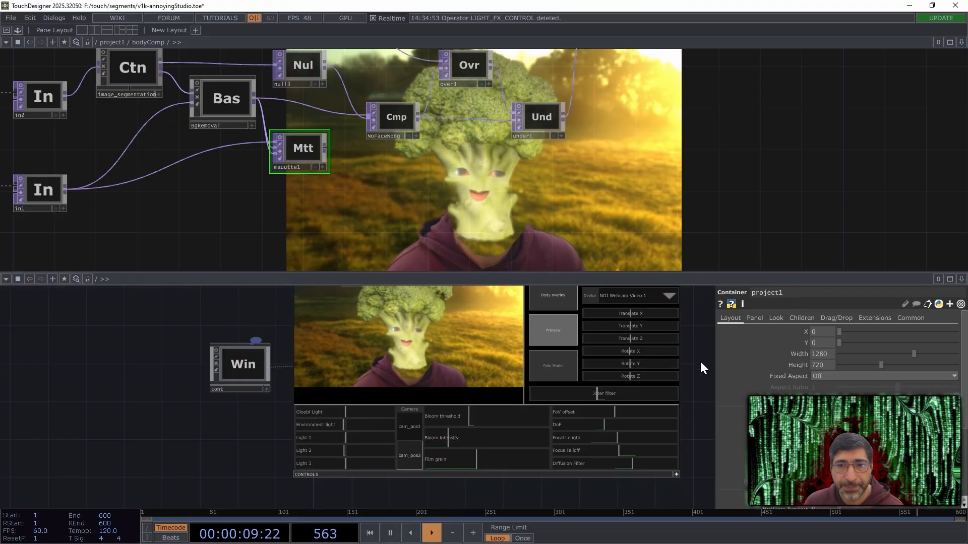
With Body overlay on, enable Solo Model and raise Translate Z slightly.
drag(699, 361, 688, 406)
click(541, 404)
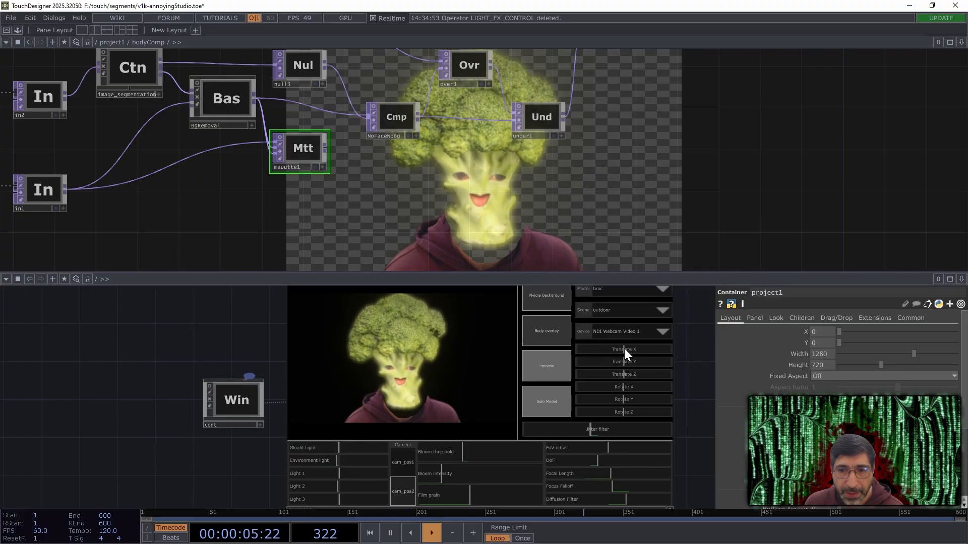
drag(622, 359, 632, 374)
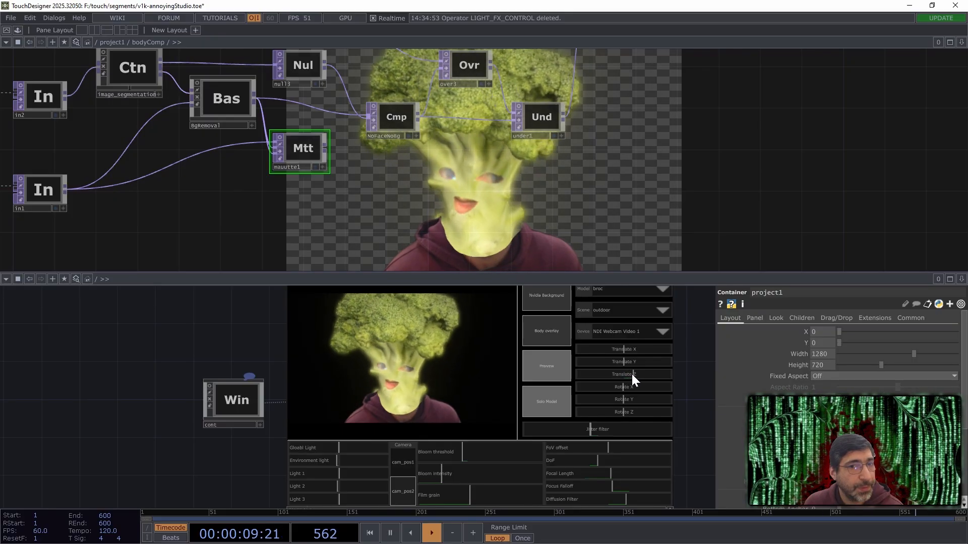
Enlarge the upper pane to show the whole bodyComp network and delete its unused Matte node.
drag(398, 220, 431, 238)
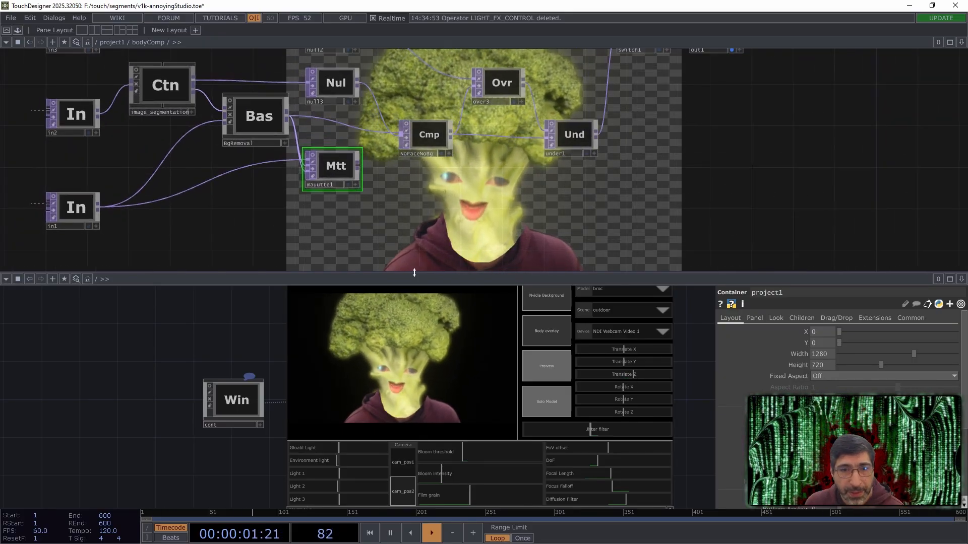
drag(413, 273, 412, 335)
drag(412, 286, 483, 308)
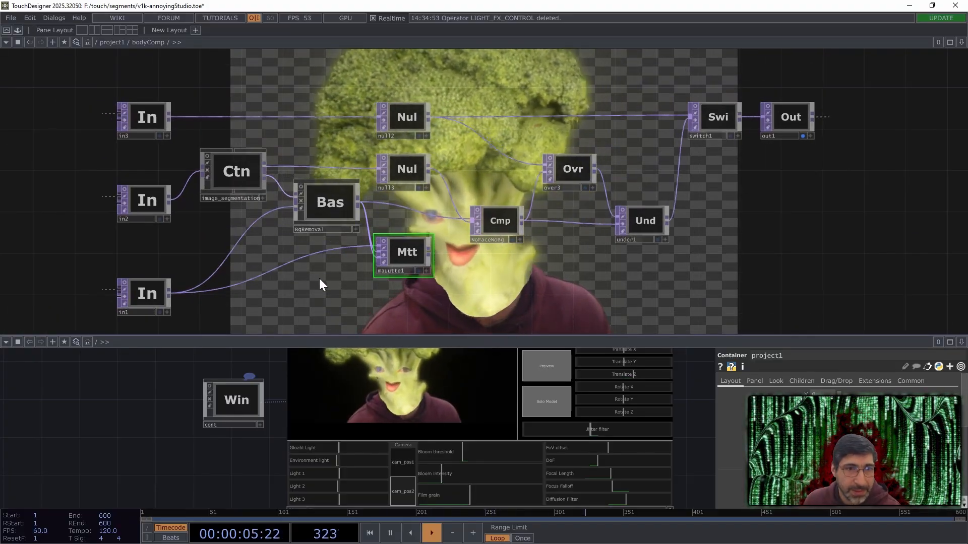
key(Delete)
Open the image_segmentation container and examine its mask chain from segmentation_mask through the RGB keys, thresh2 and the base nodes to the outputs.
click(246, 176)
key(i)
drag(466, 164, 782, 162)
drag(163, 213, 249, 163)
scroll(229, 205, up, 4)
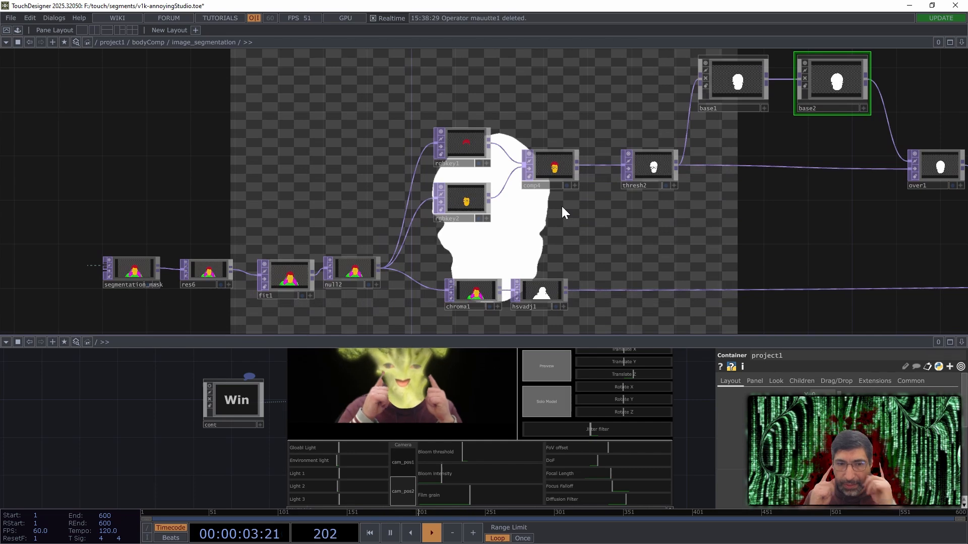
scroll(618, 239, up, 3)
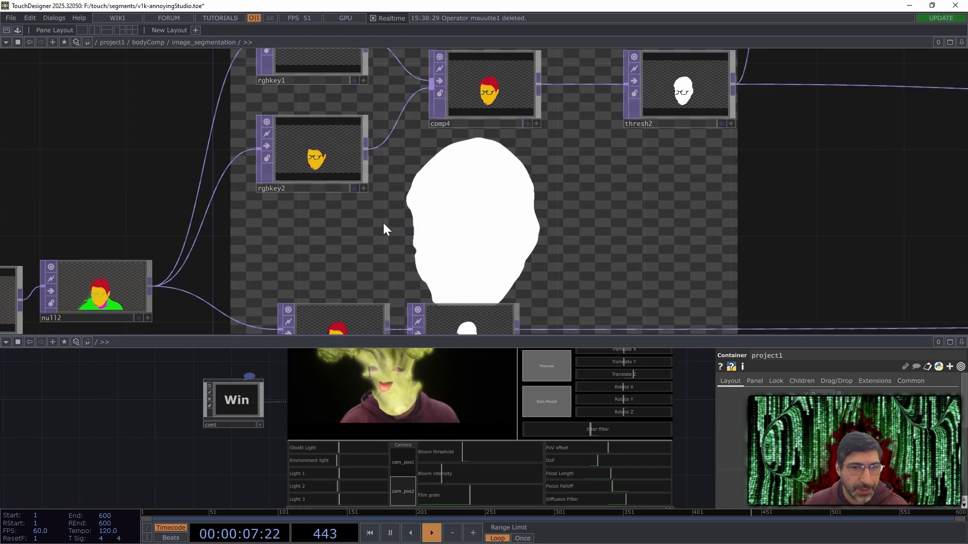
drag(835, 85, 698, 152)
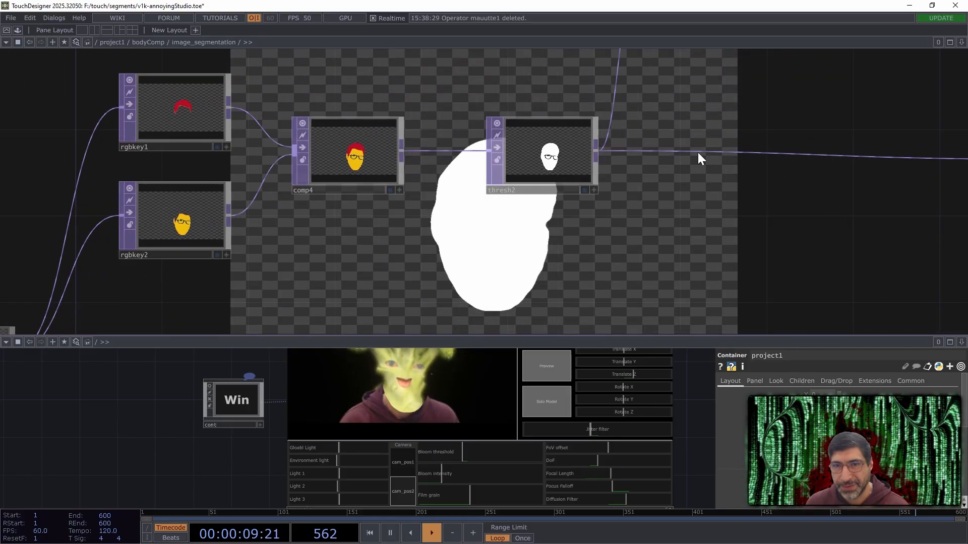
scroll(590, 158, down, 3)
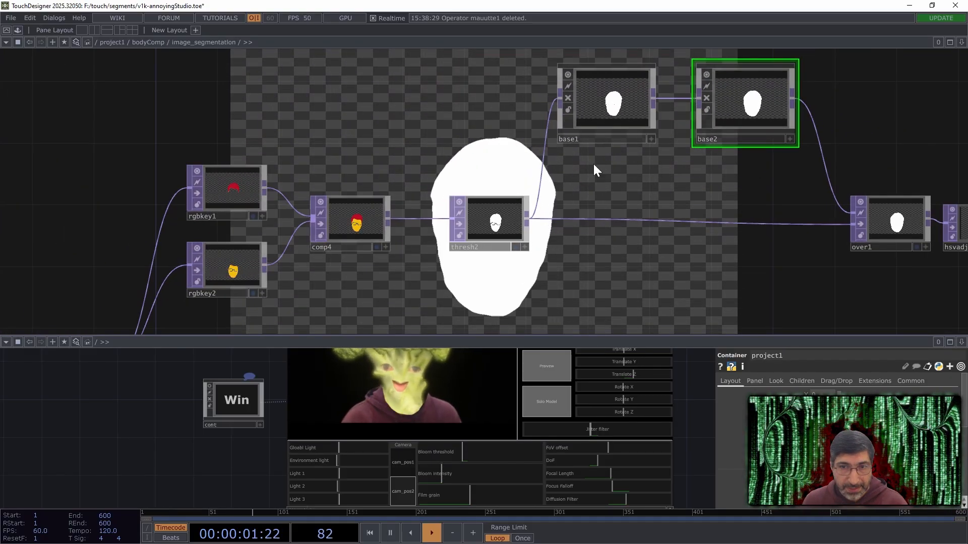
drag(593, 165, 482, 181)
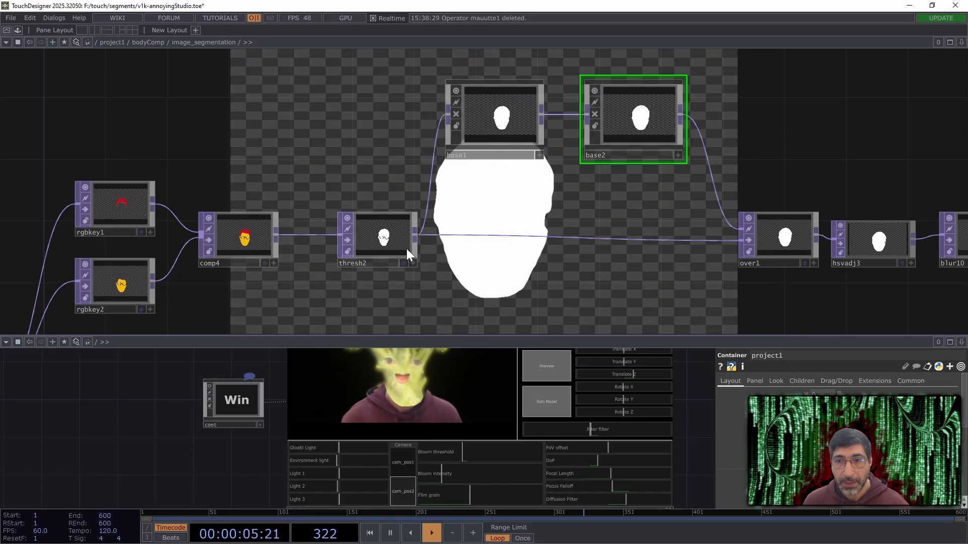
drag(531, 275, 320, 273)
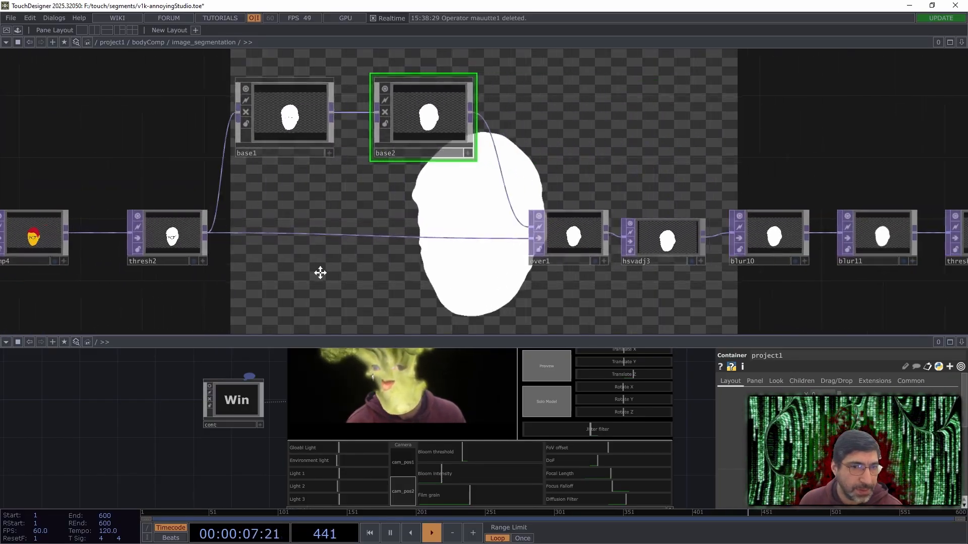
scroll(566, 244, down, 8)
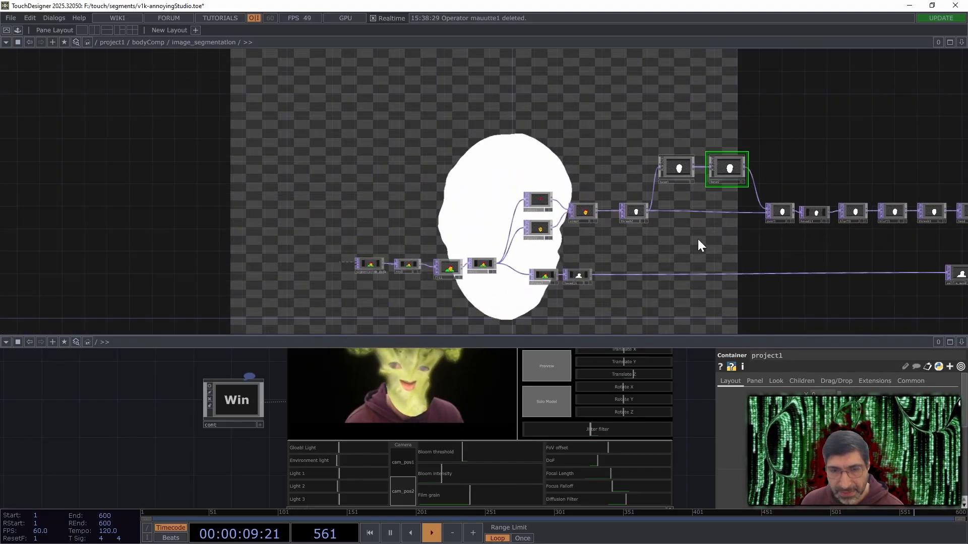
drag(706, 232, 552, 231)
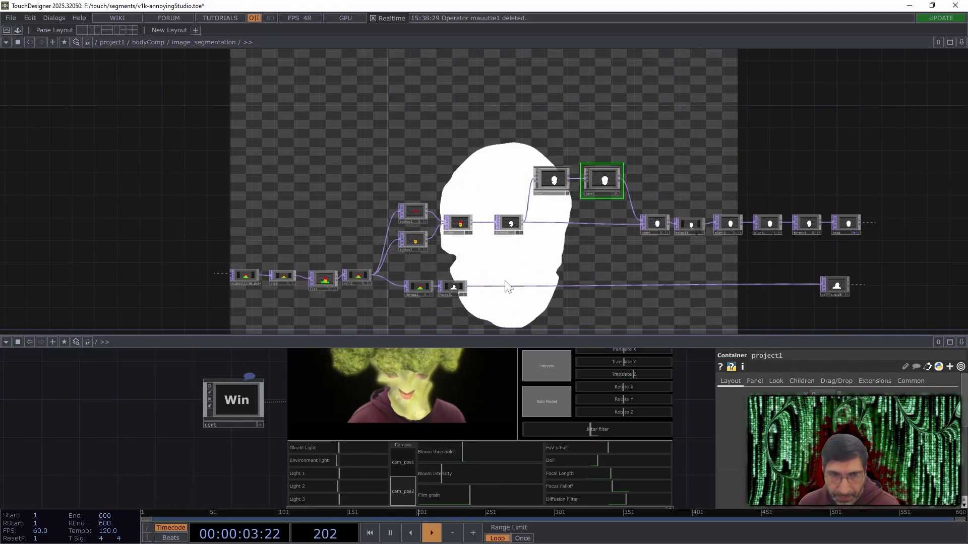
Return to the bodyComp network and turn on the BgRemoval component's viewer.
key(u)
drag(403, 249, 516, 258)
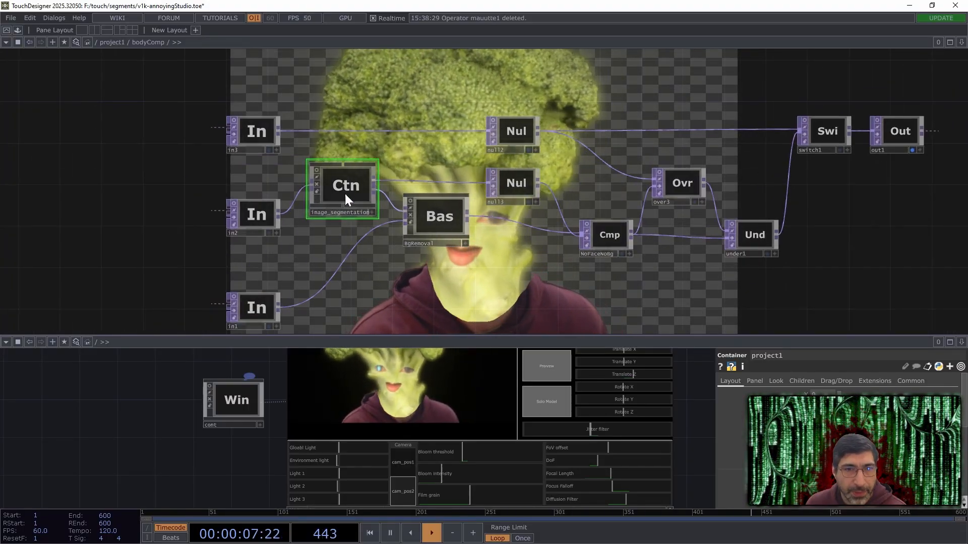
drag(379, 172, 388, 173)
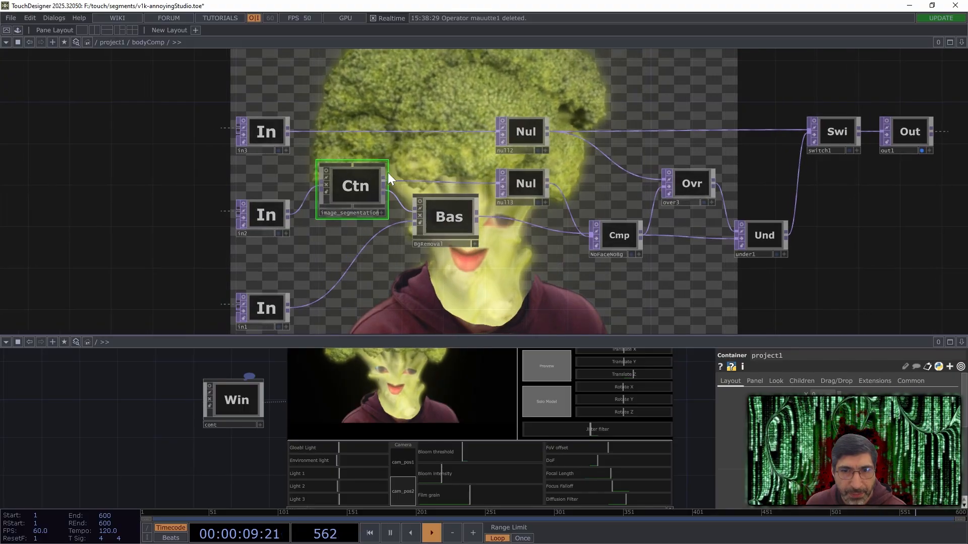
click(421, 200)
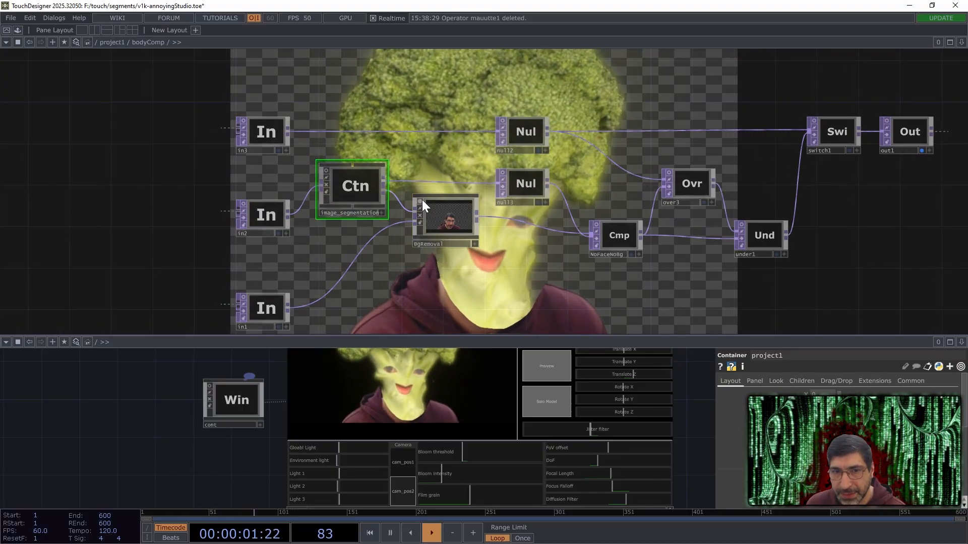
Turn off BgRemoval's viewer, and preview null2, over1 and under1 in bodyComp before switching their viewers off again.
click(422, 200)
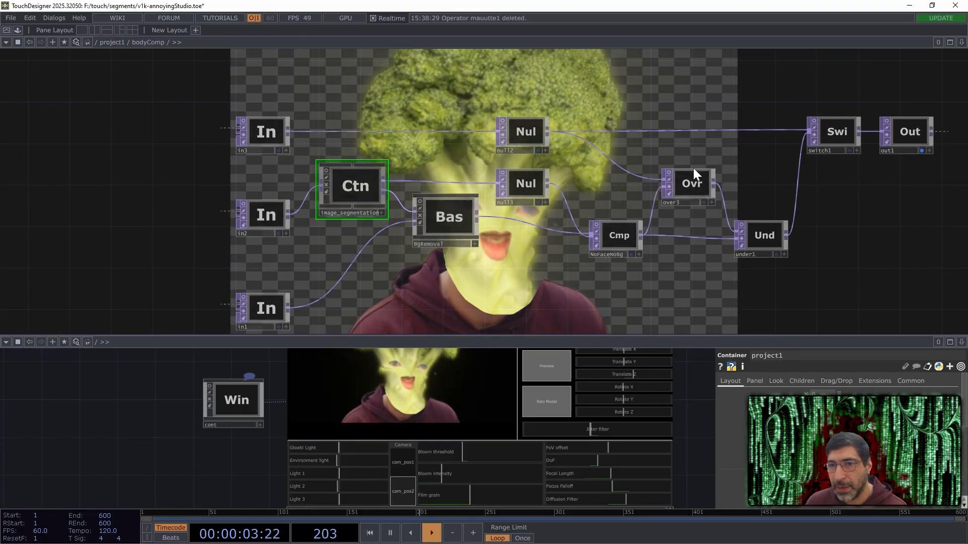
click(502, 120)
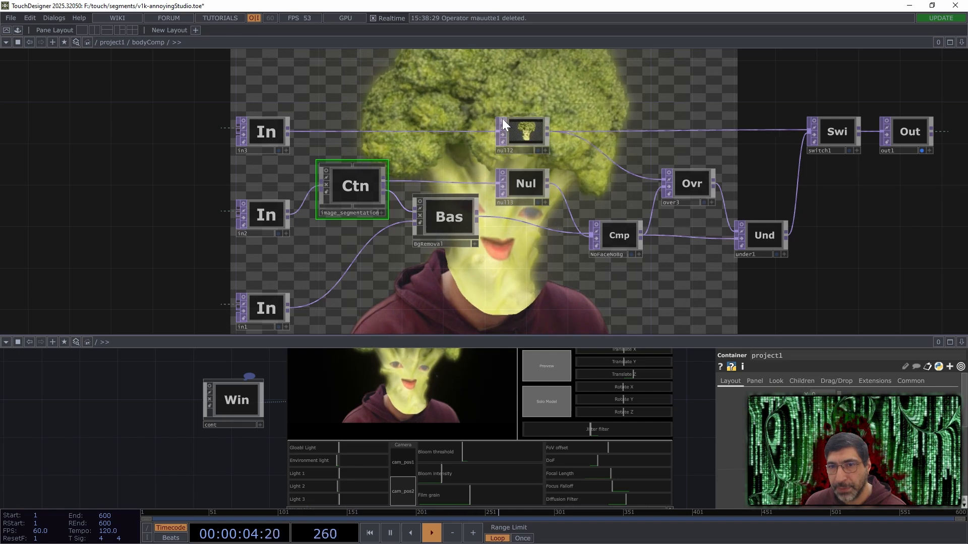
click(669, 172)
click(741, 225)
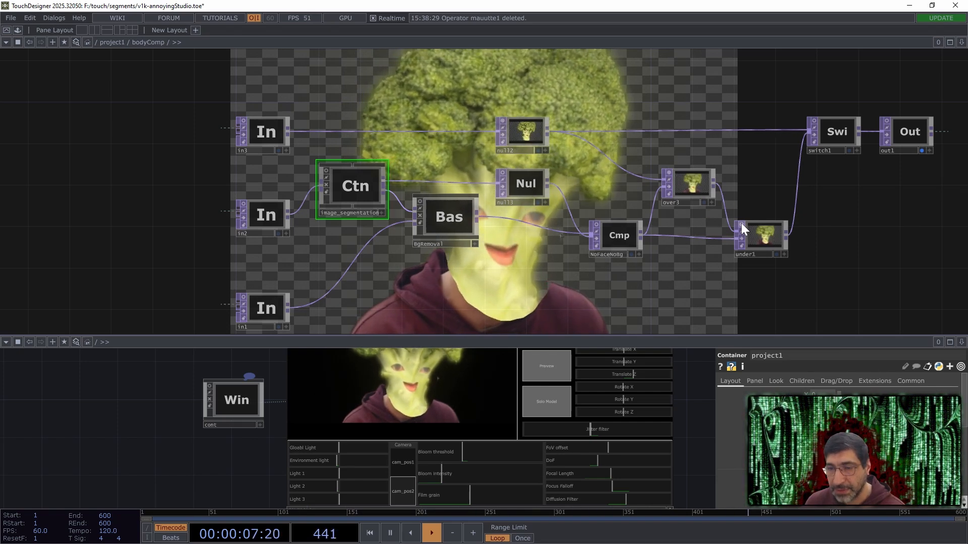
click(502, 120)
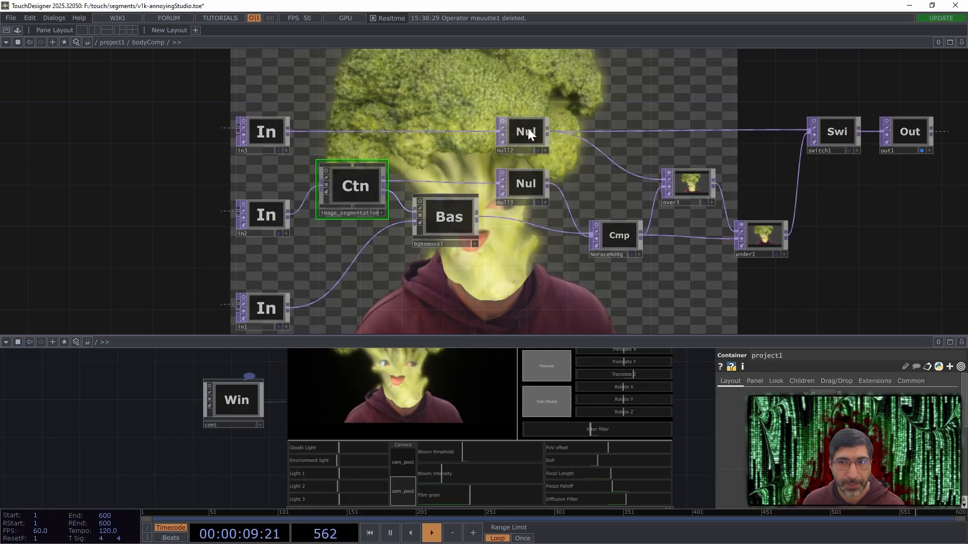
click(669, 172)
click(741, 224)
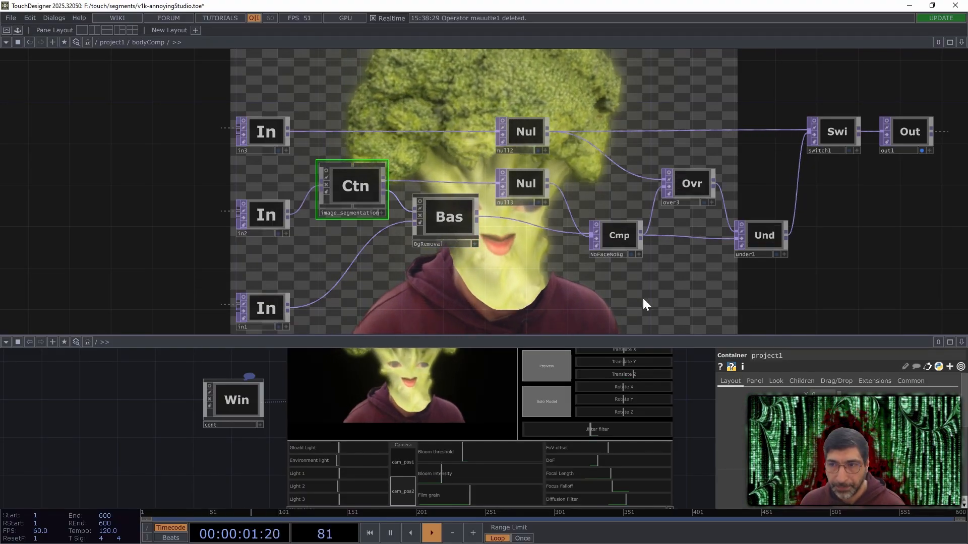
Return to the project1 network, select FaceTextureParts together with RenderScene, and open the FaceTextureParts component.
key(u)
scroll(412, 227, down, 3)
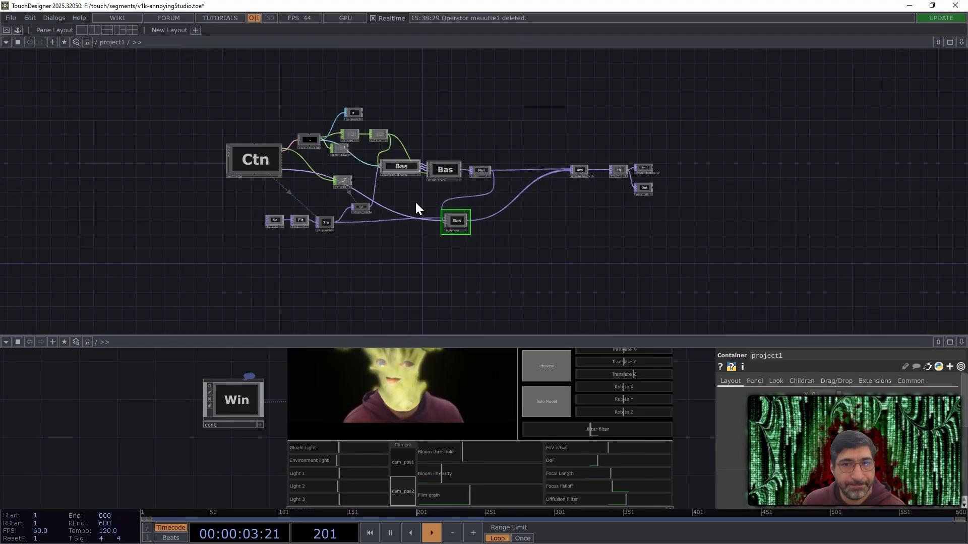
scroll(407, 217, up, 4)
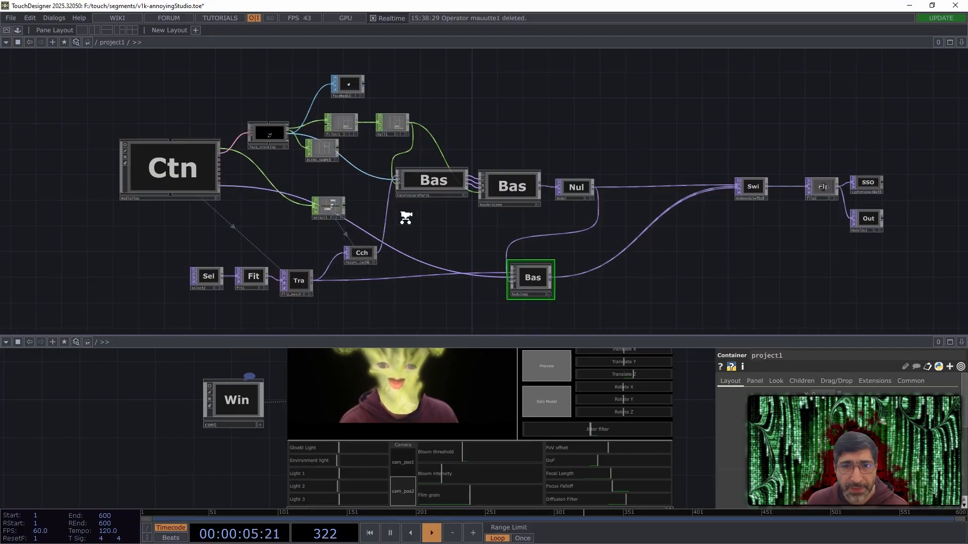
scroll(408, 219, up, 2)
drag(442, 216, 398, 236)
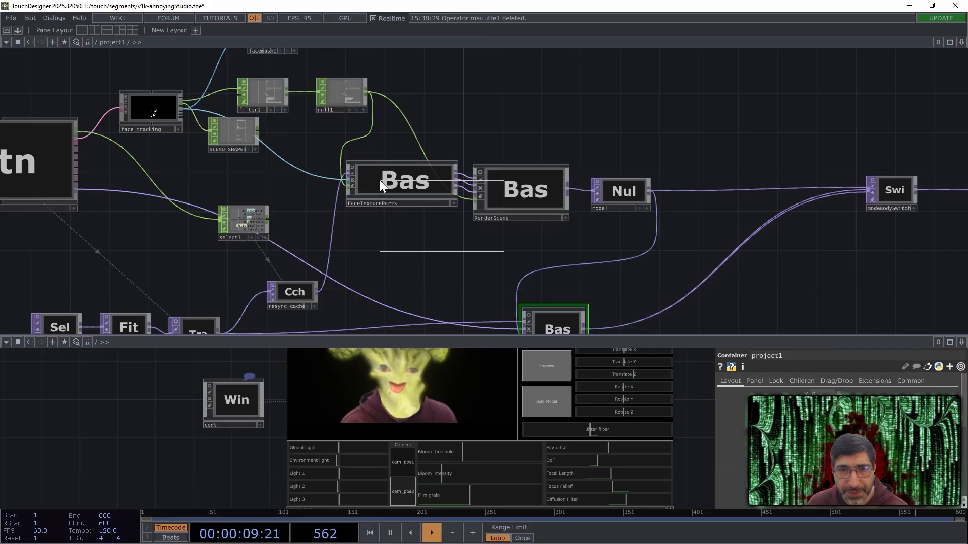
drag(380, 180, 381, 181)
scroll(407, 244, up, 2)
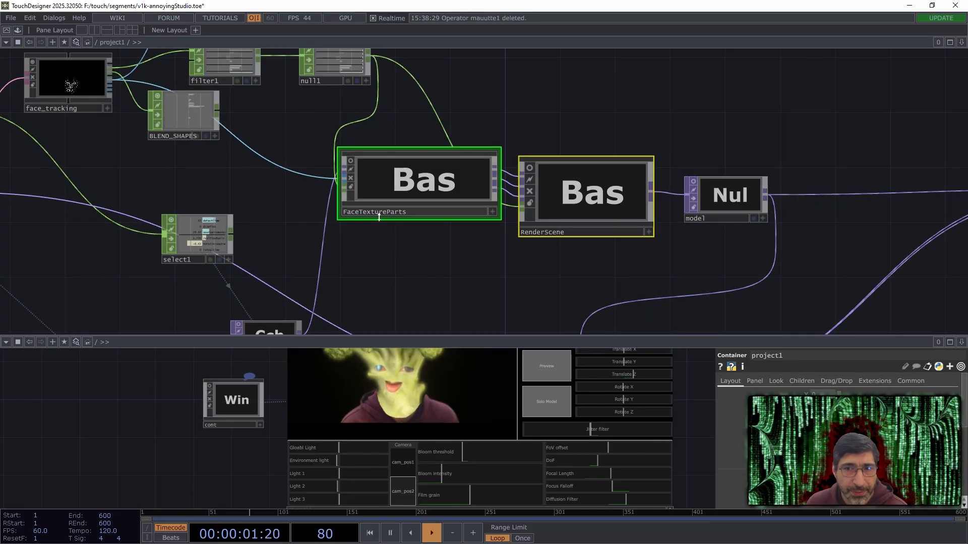
double_click(391, 180)
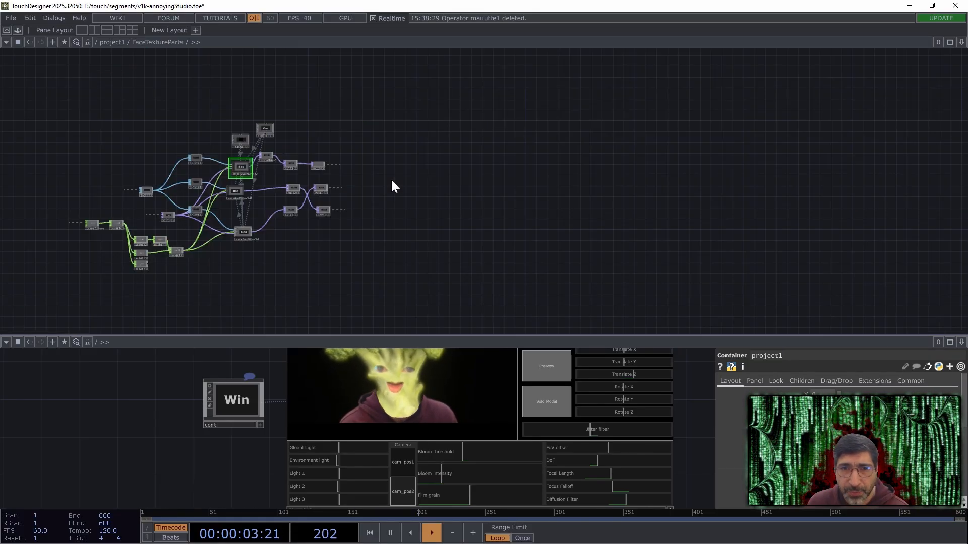
Select the in2 node in FaceTextureParts and examine its incoming face geometry up close.
scroll(176, 265, up, 5)
drag(247, 279, 319, 280)
scroll(318, 279, up, 1)
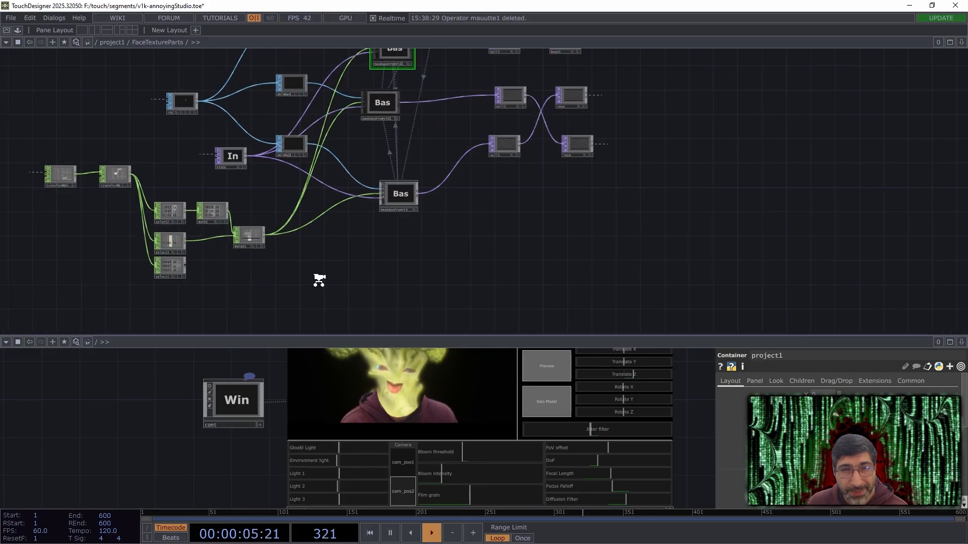
scroll(323, 280, up, 2)
drag(419, 288, 478, 298)
drag(240, 159, 329, 203)
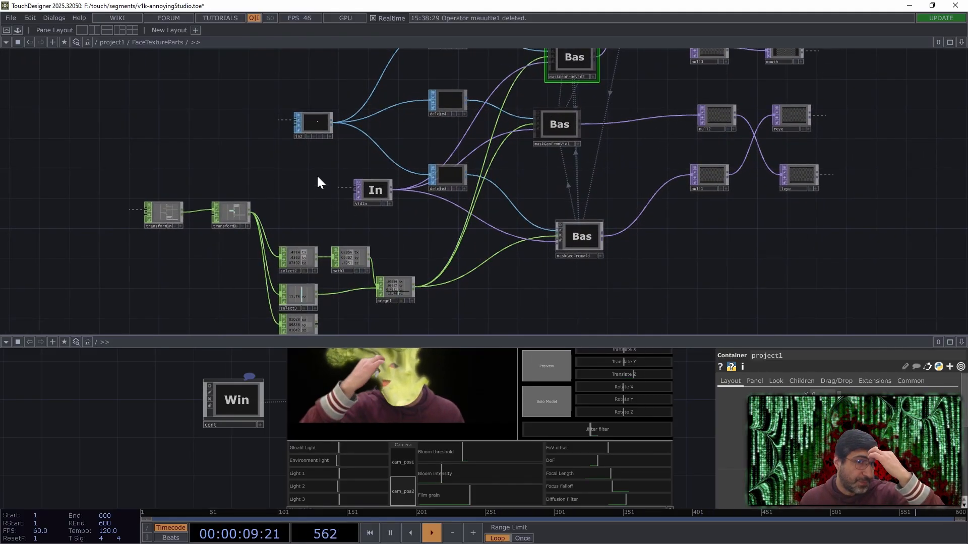
scroll(299, 155, up, 5)
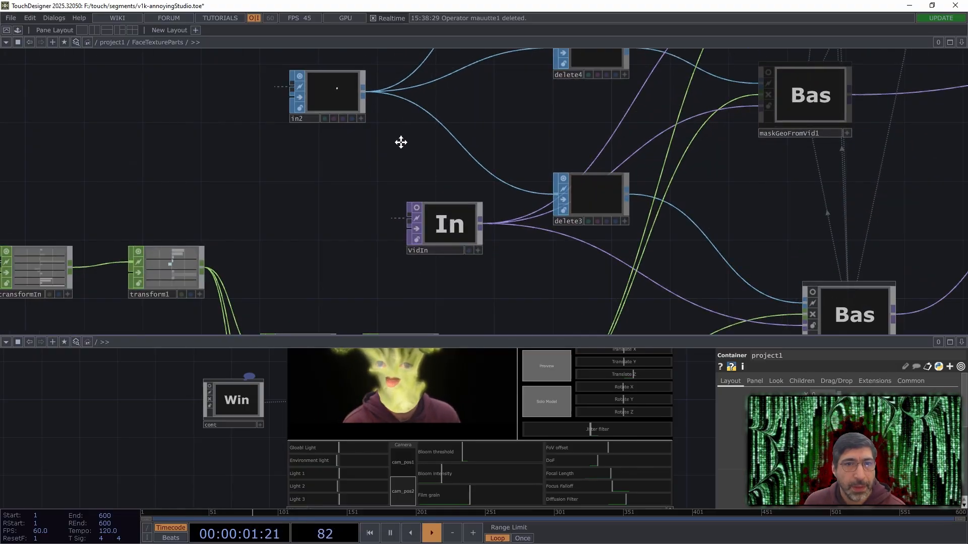
drag(400, 143, 372, 225)
scroll(371, 211, up, 4)
click(237, 149)
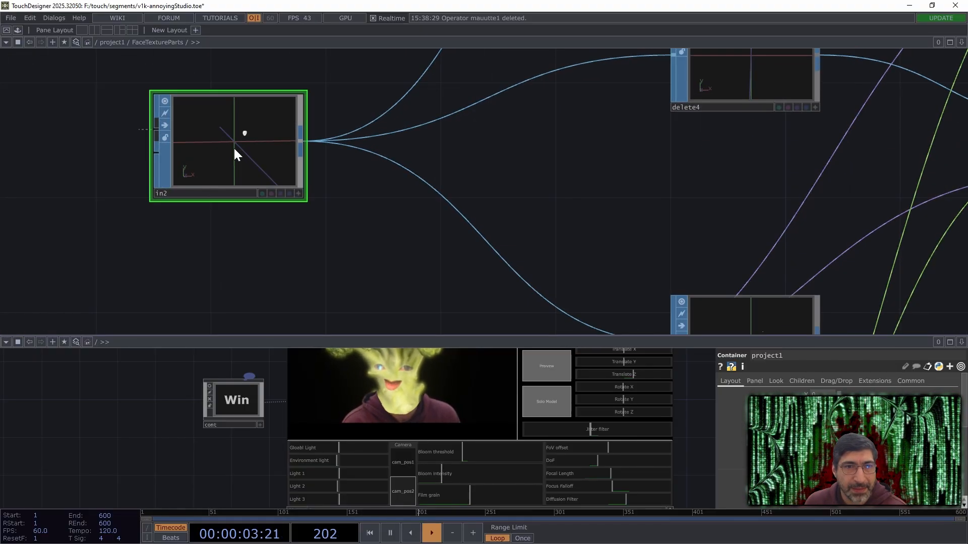
scroll(340, 184, up, 2)
drag(375, 165, 464, 215)
scroll(414, 160, up, 4)
drag(407, 157, 531, 184)
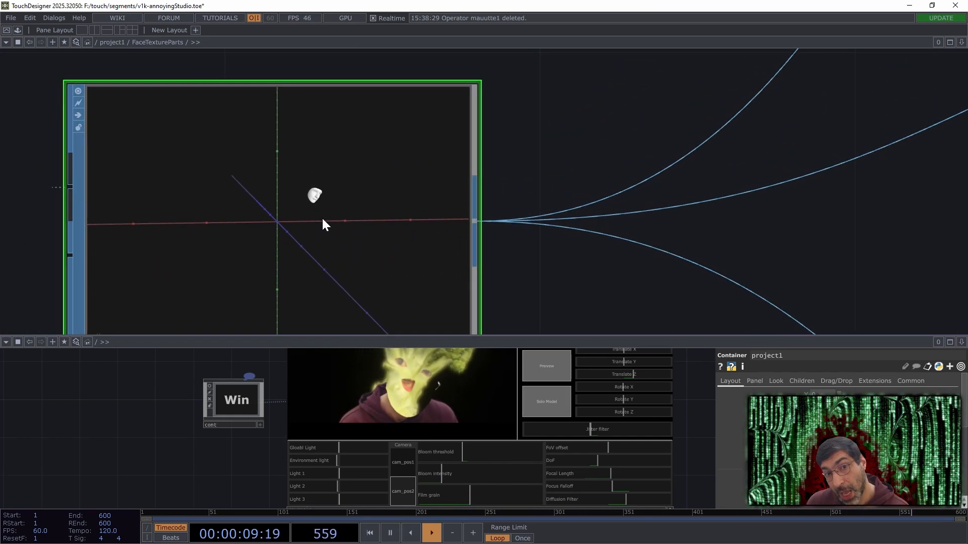
Show the parameters of delete4, delete3 and delete5 to examine which face group each one isolates.
scroll(549, 103, down, 5)
drag(592, 117, 476, 163)
scroll(578, 146, down, 2)
scroll(578, 146, down, 4)
drag(683, 141, 520, 150)
click(584, 140)
key(p)
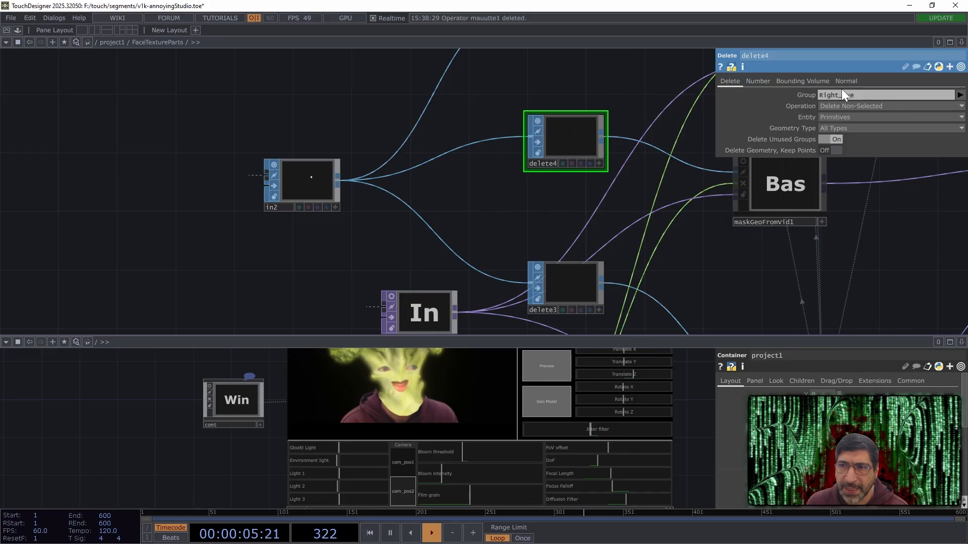
click(575, 286)
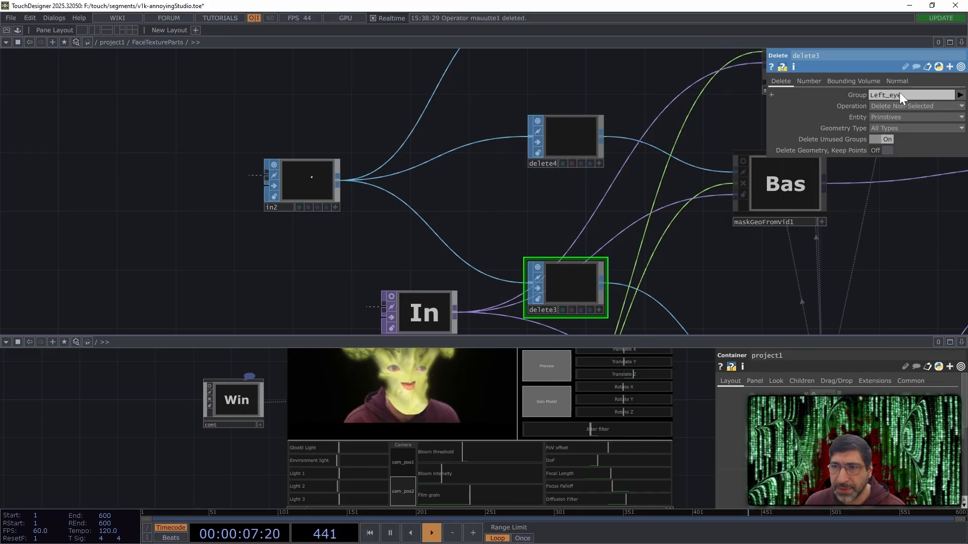
scroll(622, 182, down, 6)
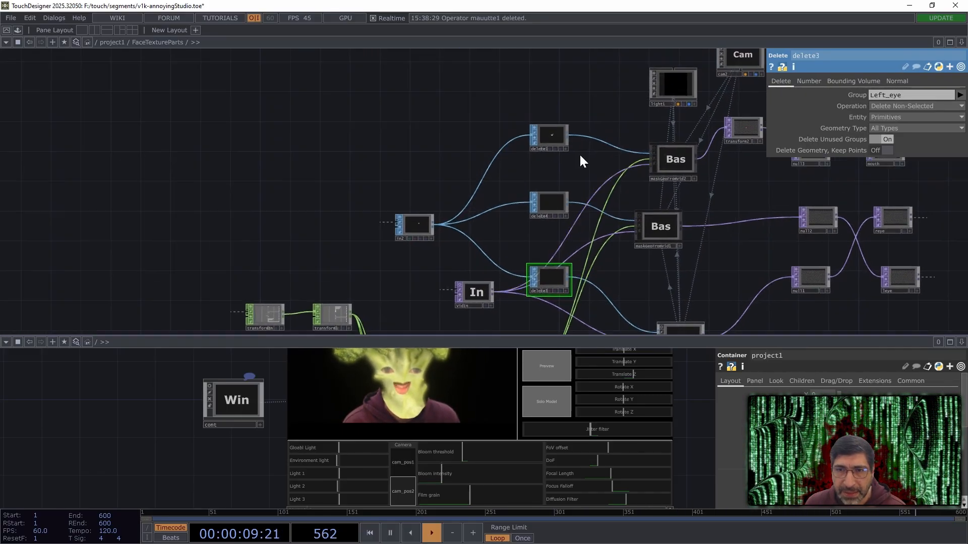
drag(580, 155, 481, 176)
scroll(481, 175, up, 3)
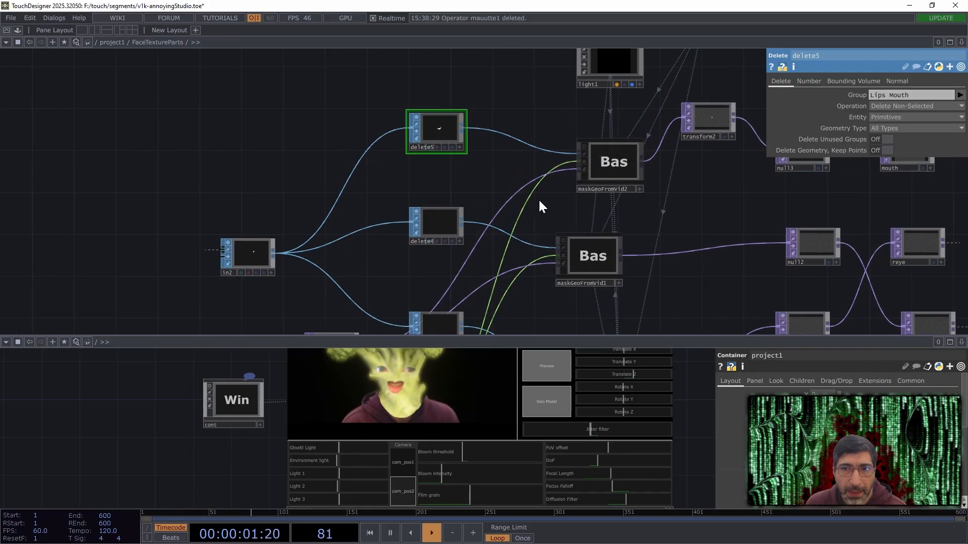
Open the maskGeoFromVid1 component and inspect its geoIn input next to the geo node.
drag(575, 161, 498, 137)
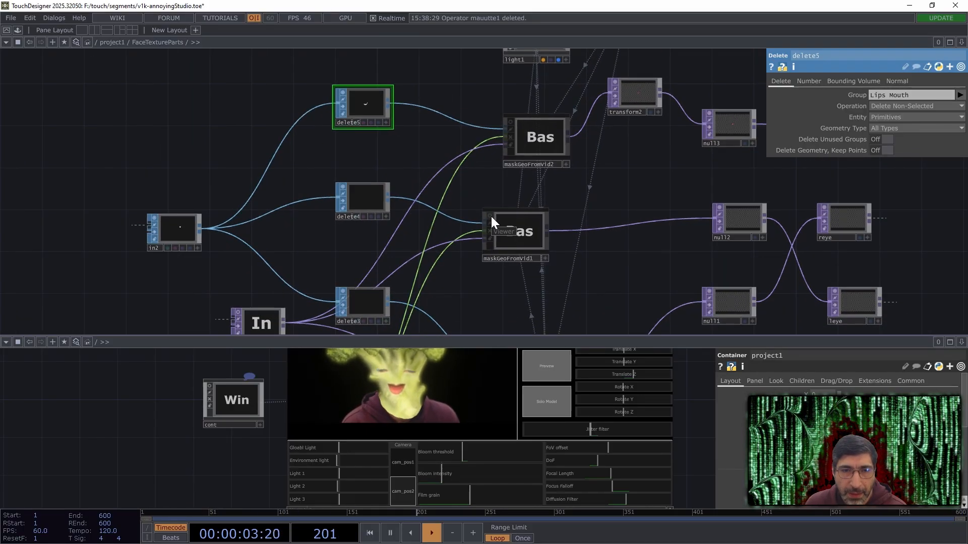
drag(439, 233, 445, 231)
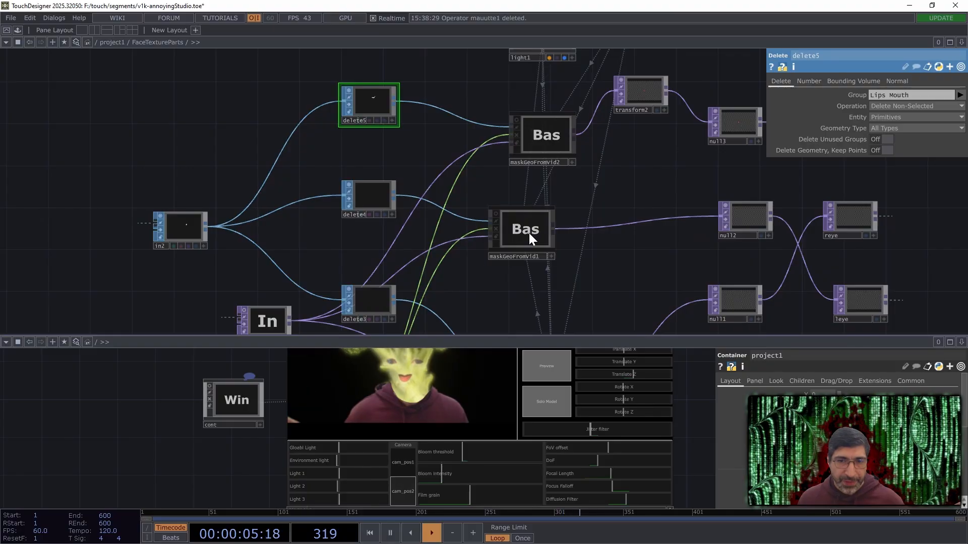
click(528, 233)
key(i)
drag(394, 247, 705, 275)
scroll(370, 198, up, 3)
scroll(214, 179, up, 1)
scroll(214, 178, up, 1)
drag(215, 179, 227, 207)
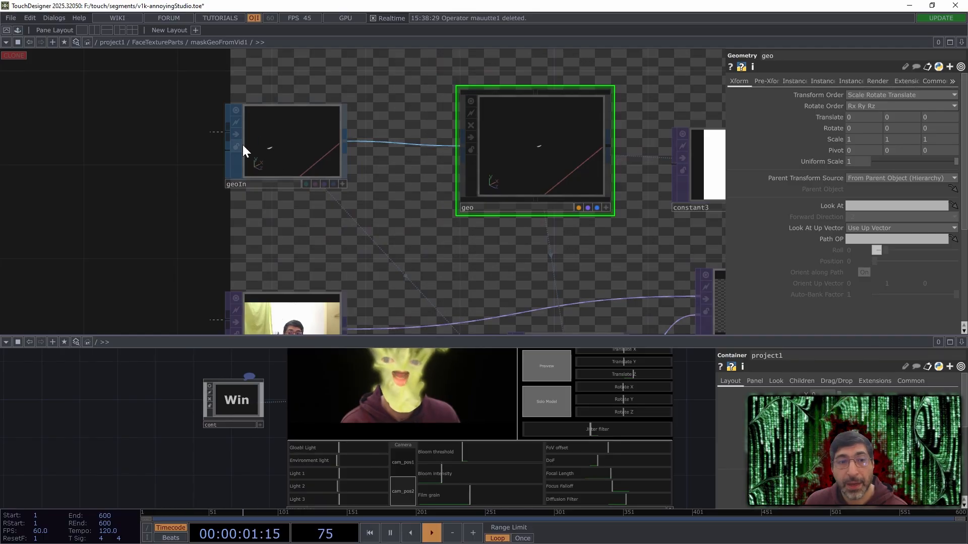
click(271, 143)
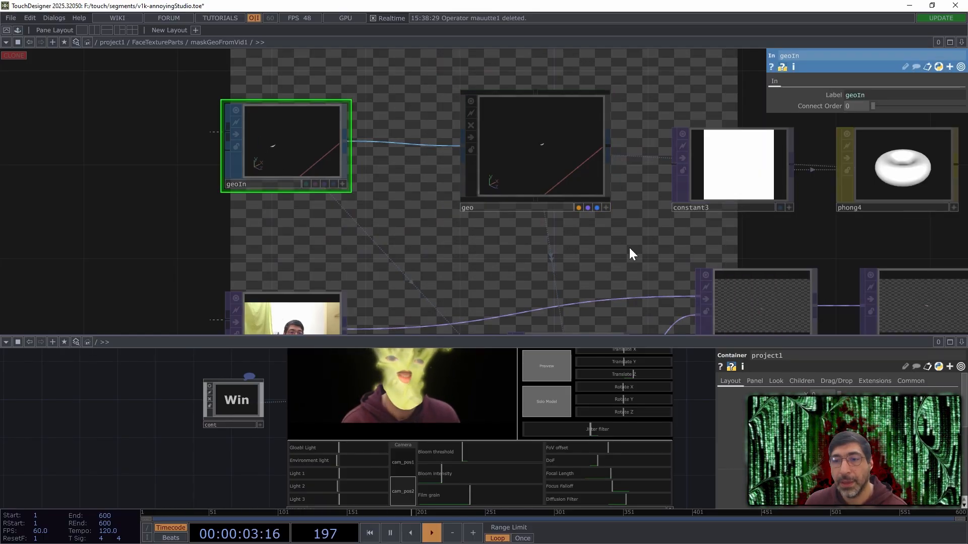
Select the render4 node and examine its eye mask alongside the vidIn webcam image.
scroll(631, 252, down, 5)
drag(522, 230, 388, 191)
drag(671, 254, 674, 199)
scroll(526, 231, up, 3)
click(446, 186)
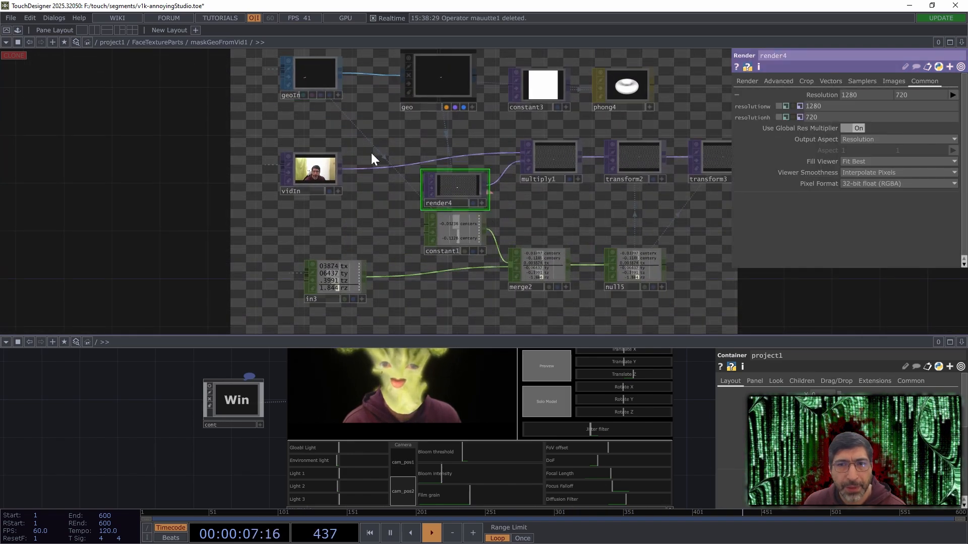
drag(371, 126, 383, 156)
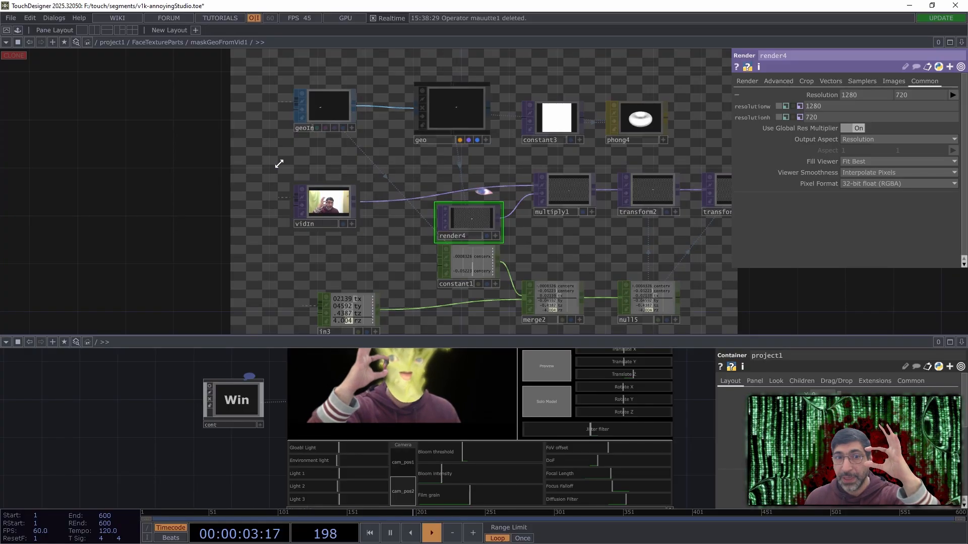
scroll(302, 186, up, 4)
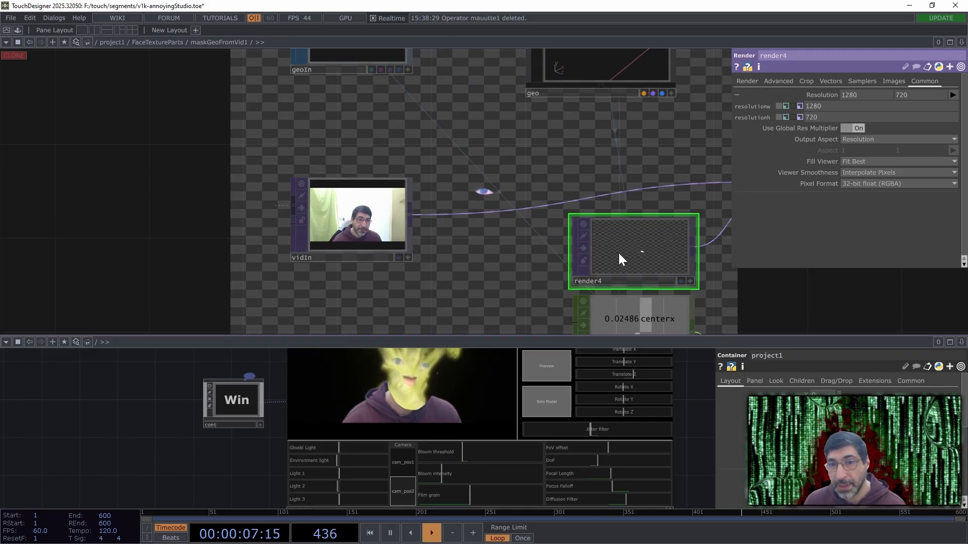
scroll(619, 257, up, 4)
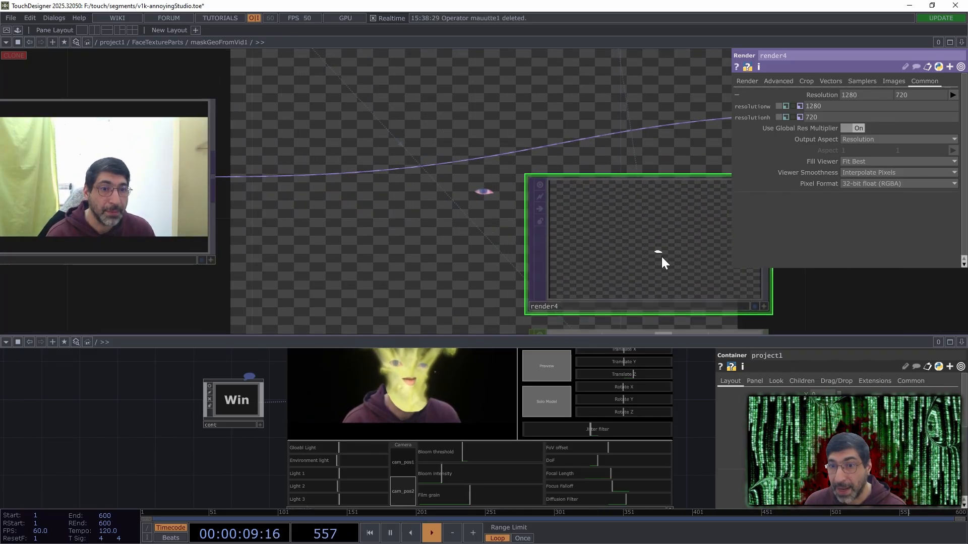
scroll(457, 243, down, 2)
scroll(423, 252, down, 3)
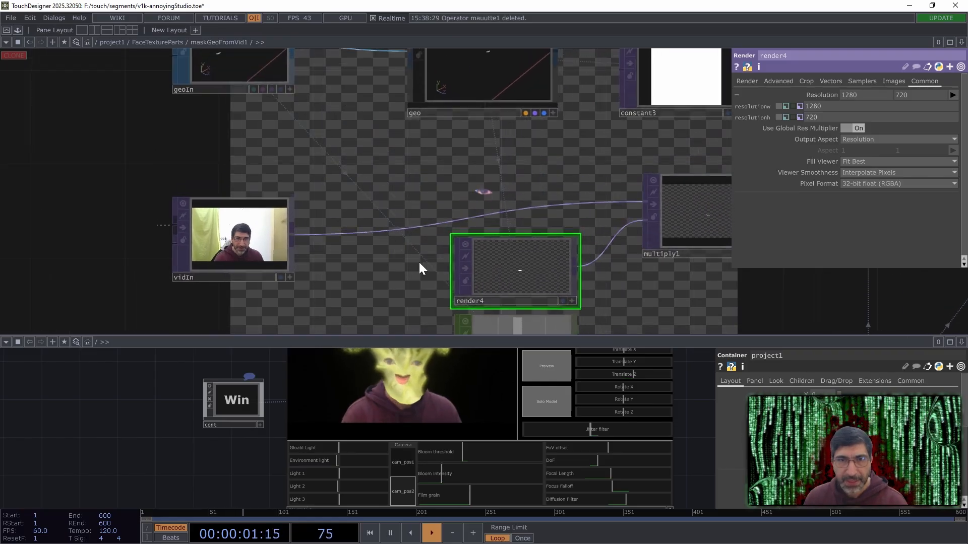
Examine how multiply1 combines vidIn with render4 and feeds the transform2 and transform3 nodes.
drag(461, 174, 458, 176)
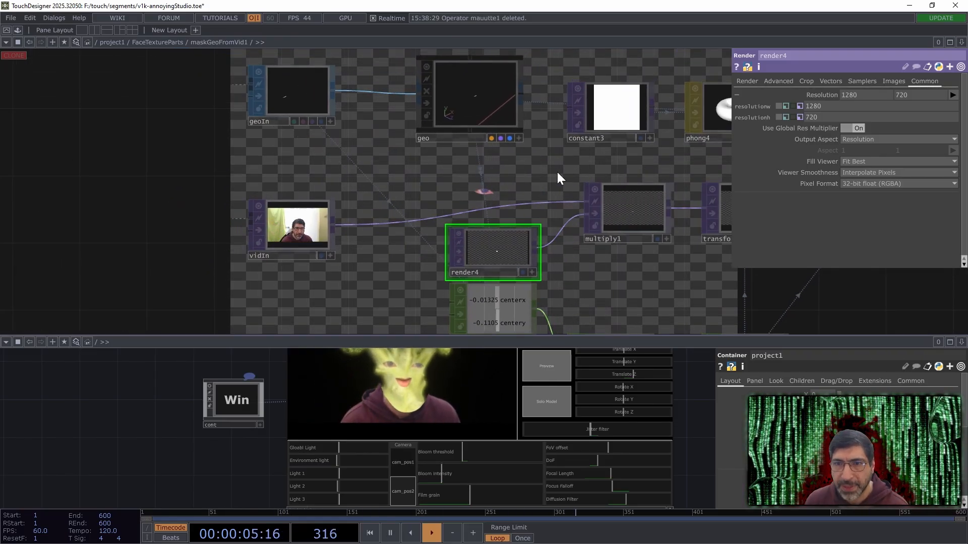
drag(556, 170, 453, 258)
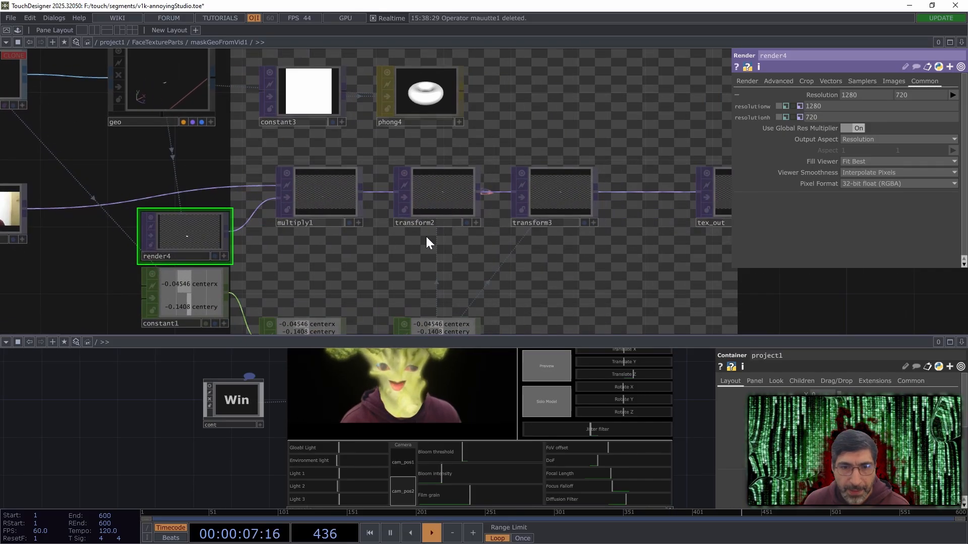
drag(346, 262, 458, 224)
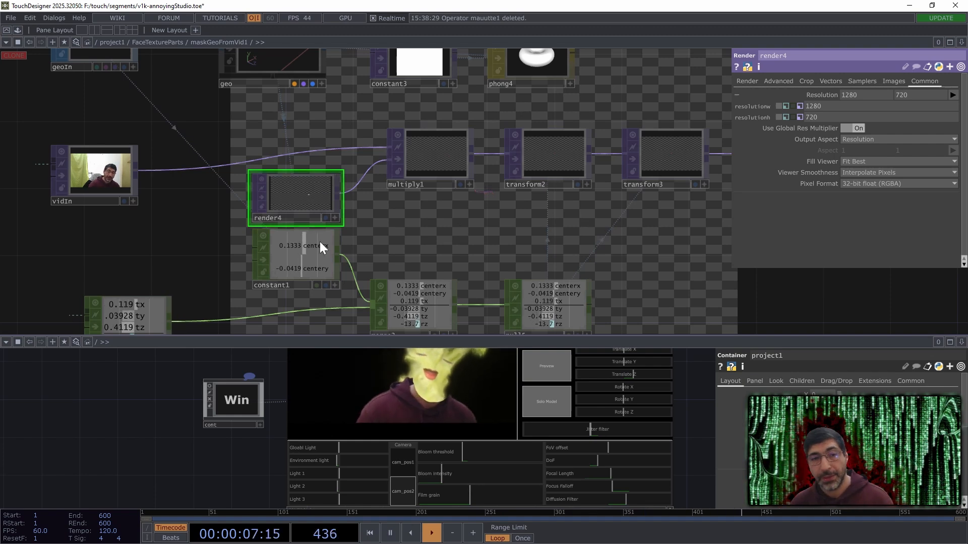
scroll(300, 164, up, 5)
scroll(305, 182, up, 1)
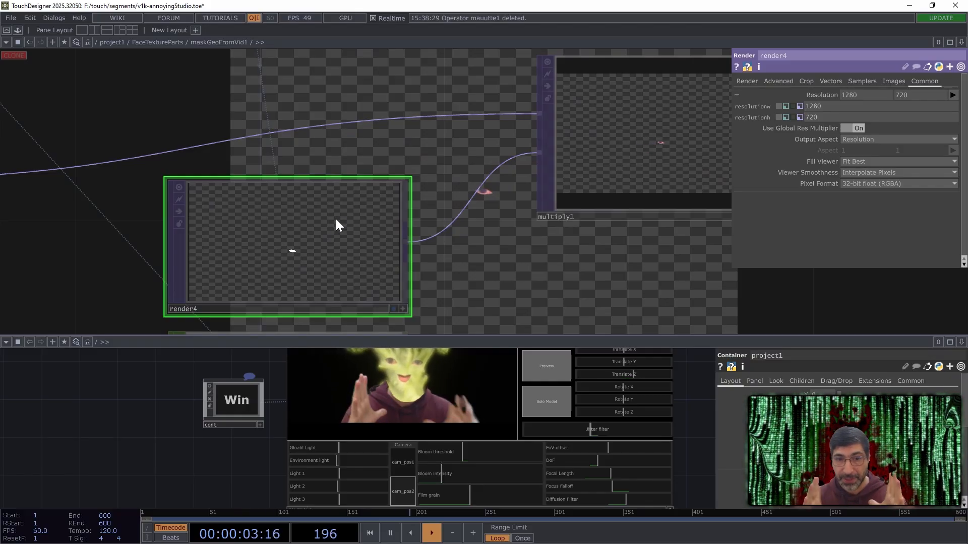
Select the in3, merge2 and null5 channel nodes below the texture chain to show the position data.
scroll(570, 230, down, 5)
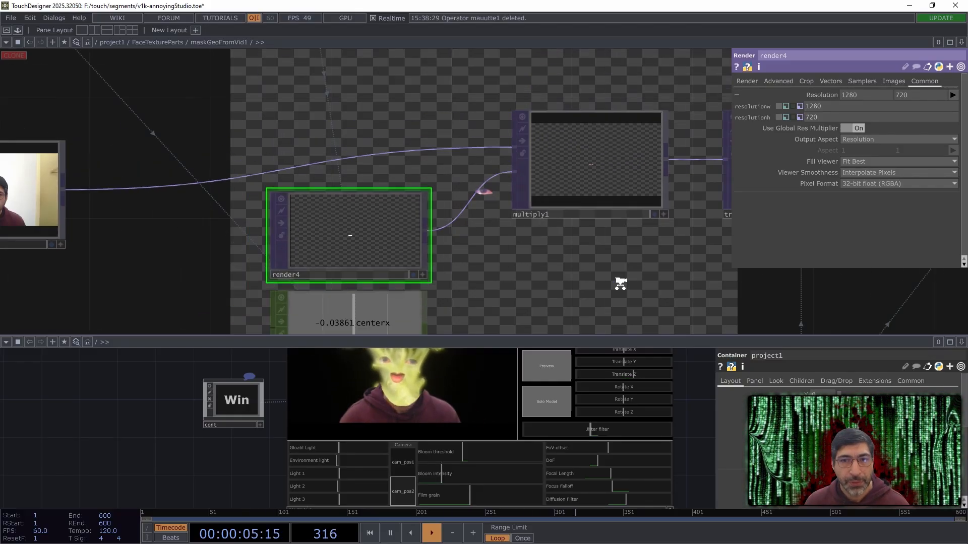
scroll(562, 225, down, 1)
drag(541, 202, 521, 158)
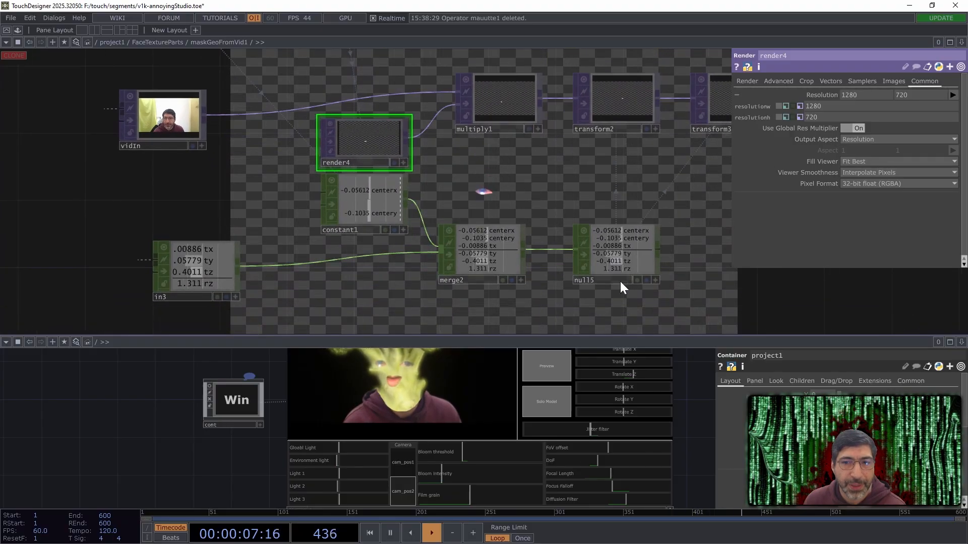
right_drag(491, 288, 152, 259)
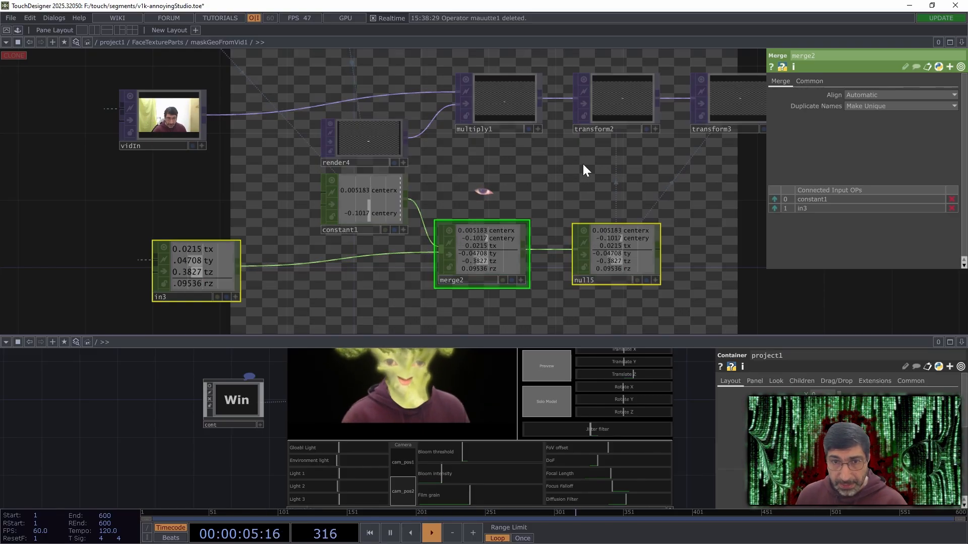
Examine the eye texture as it passes through transform2 and transform3 in the maskGeoFromVid1 network.
drag(583, 162, 488, 176)
scroll(496, 163, up, 3)
drag(597, 182, 505, 217)
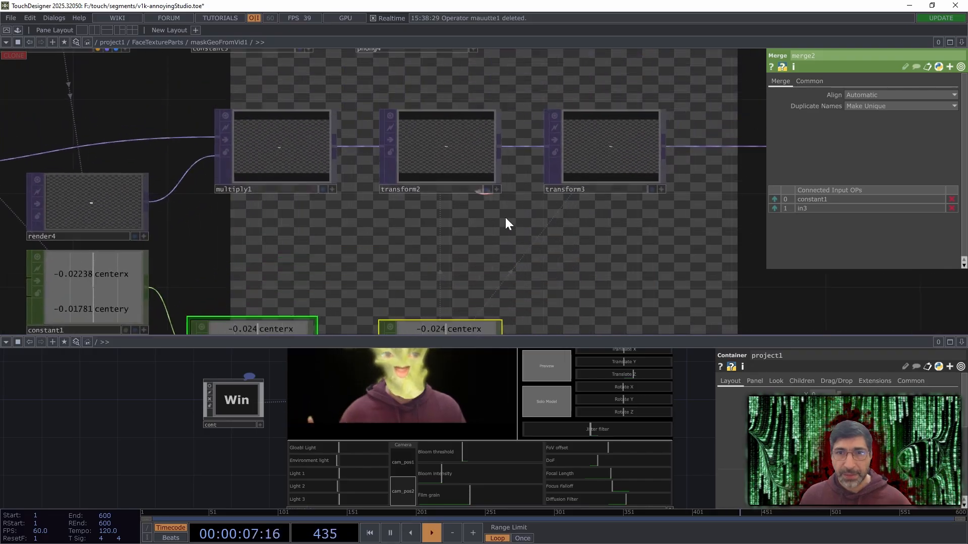
scroll(506, 217, up, 4)
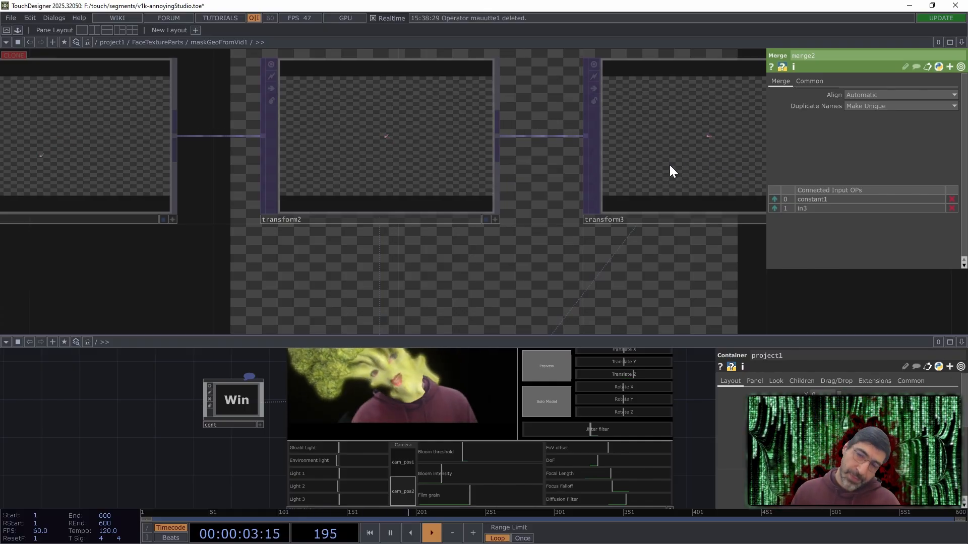
scroll(618, 259, up, 5)
drag(642, 262, 641, 260)
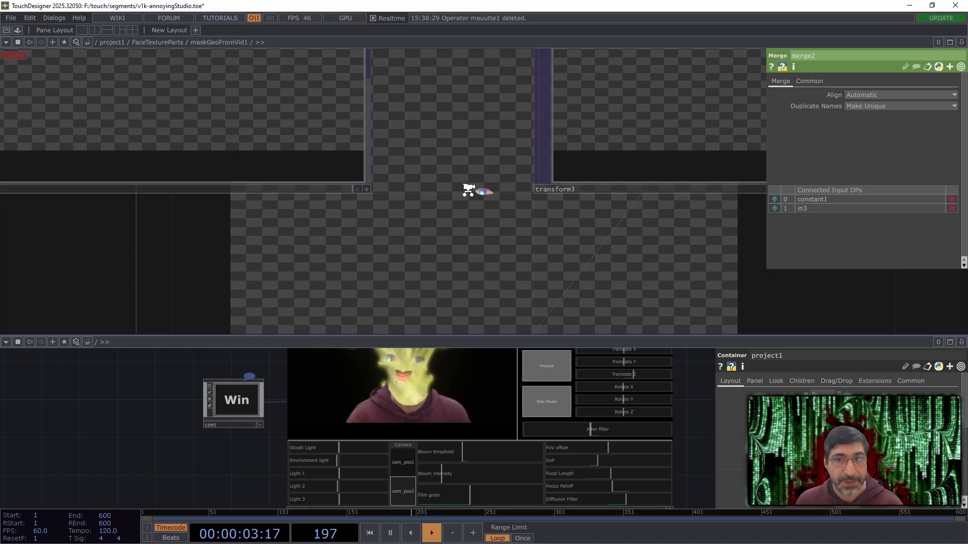
scroll(475, 195, down, 5)
scroll(631, 244, down, 3)
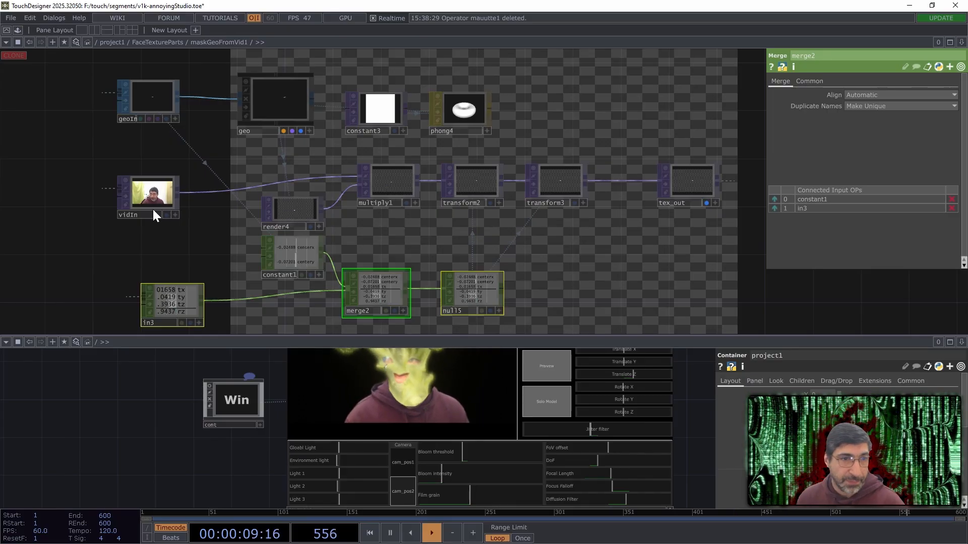
Return to the FaceTextureParts network and inspect the face-part choices for the Group parameter of delete3.
key(u)
scroll(306, 206, up, 2)
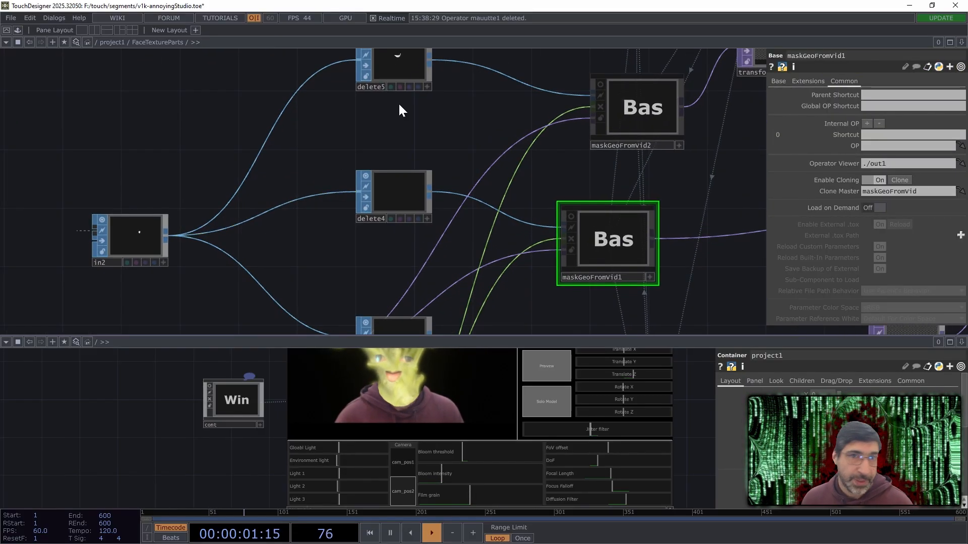
drag(405, 256, 416, 153)
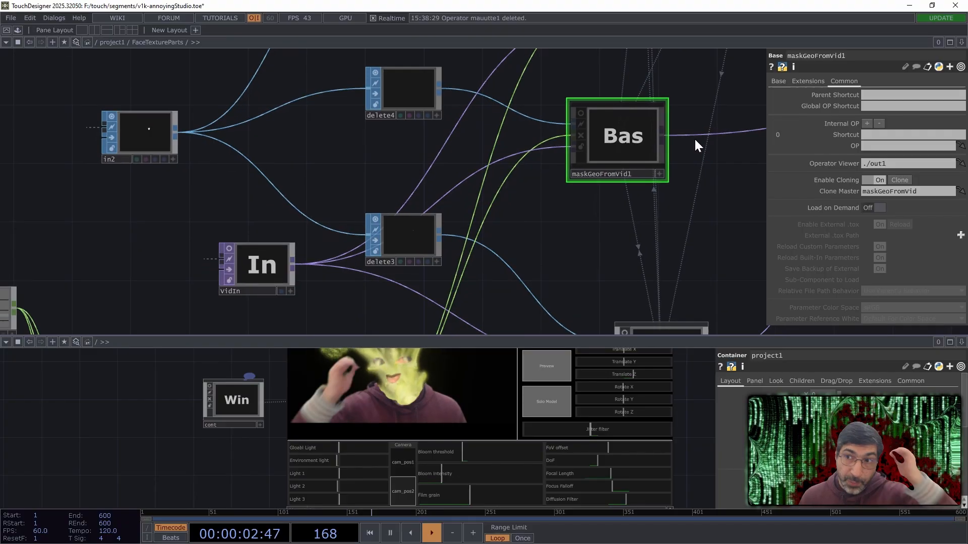
click(440, 234)
click(960, 95)
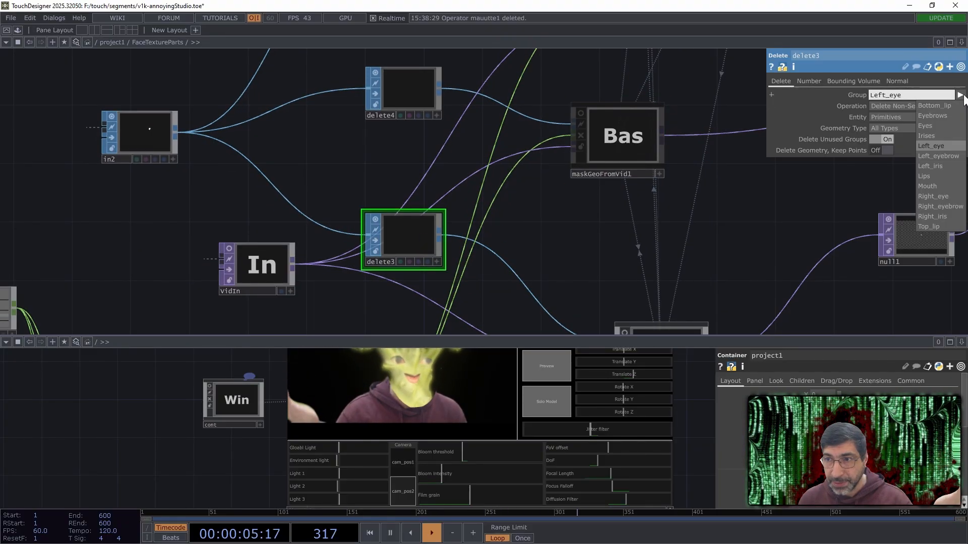
click(532, 235)
Open the maskGeoFromVid component fed by delete3 and examine its internal texture chain.
drag(641, 251, 580, 126)
drag(733, 281, 695, 246)
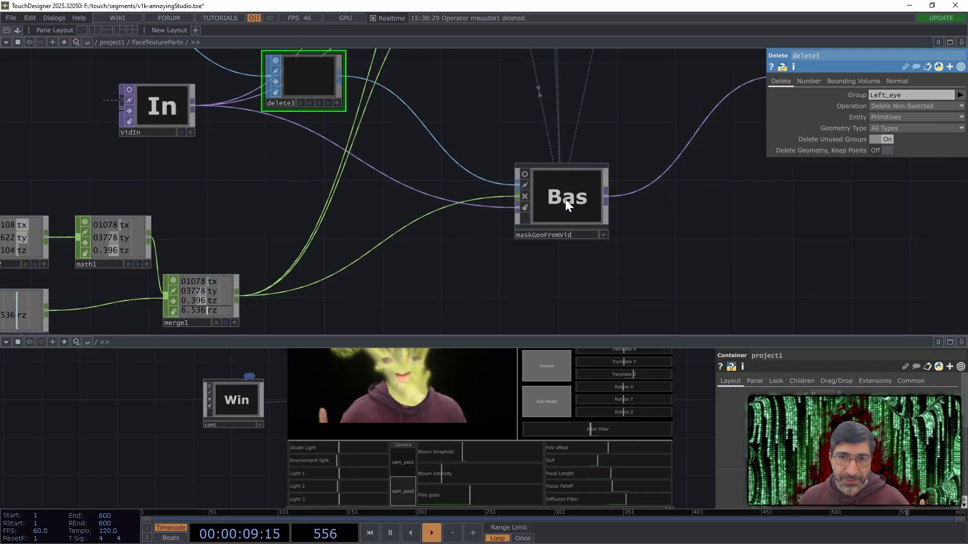
click(564, 198)
drag(569, 271, 564, 183)
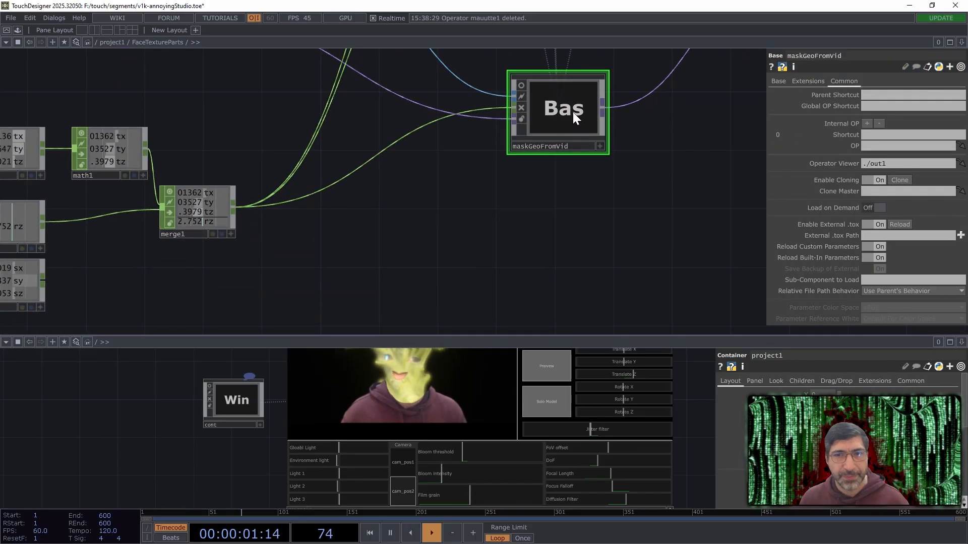
double_click(573, 112)
drag(333, 238, 508, 219)
scroll(158, 244, down, 3)
drag(217, 250, 379, 225)
scroll(239, 253, down, 3)
scroll(232, 252, down, 2)
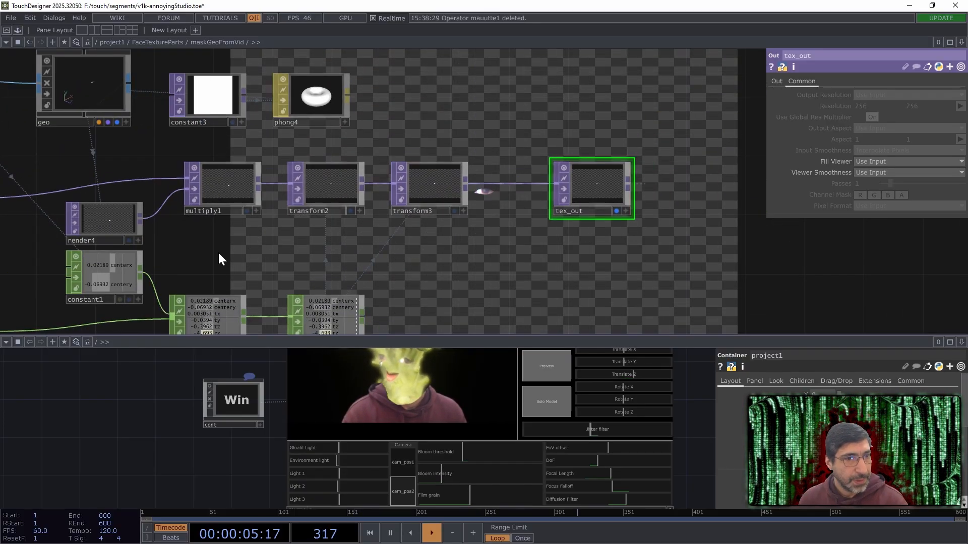
drag(217, 251, 267, 246)
Return to FaceTextureParts and examine how null1 and null2 cross over into the reye and leye outputs.
key(u)
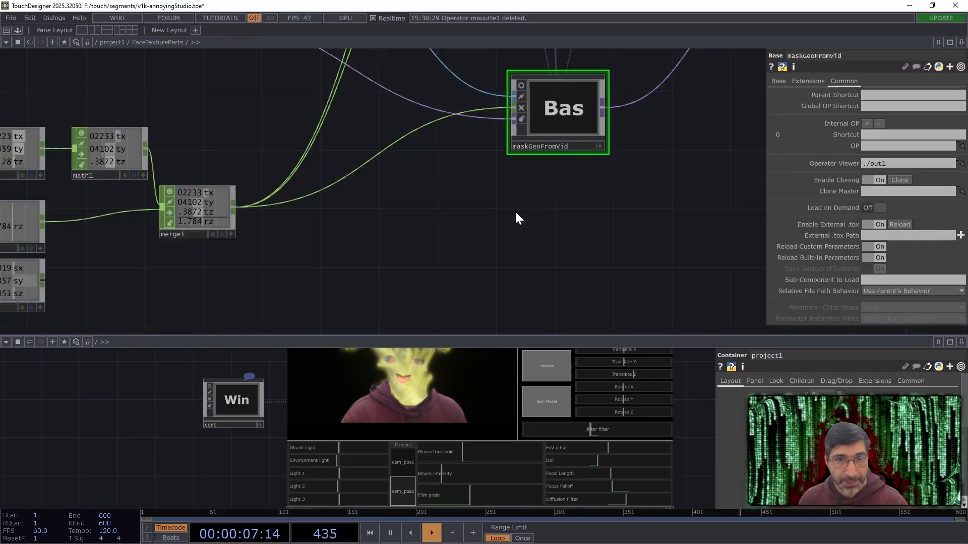
drag(374, 225, 497, 235)
scroll(502, 202, down, 3)
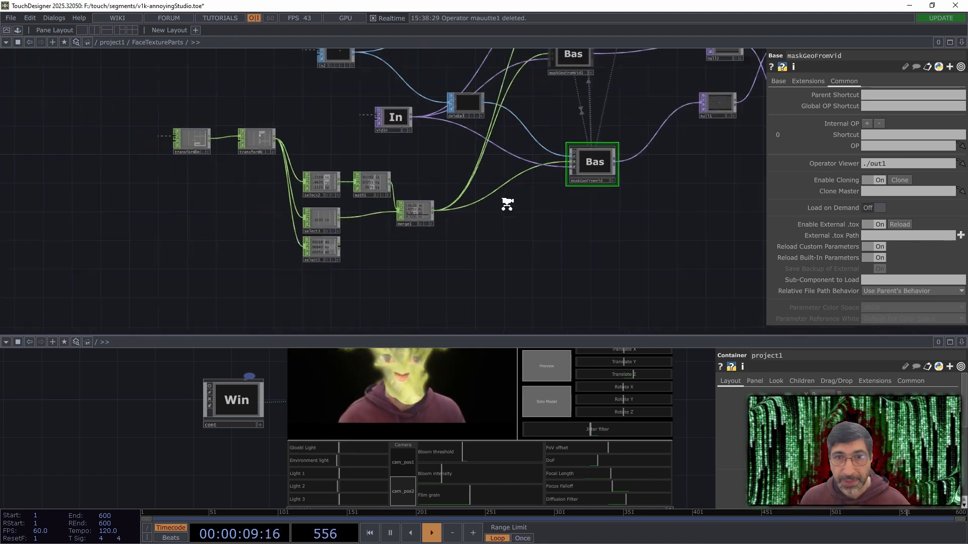
drag(501, 201, 373, 248)
scroll(650, 151, up, 3)
scroll(636, 164, up, 3)
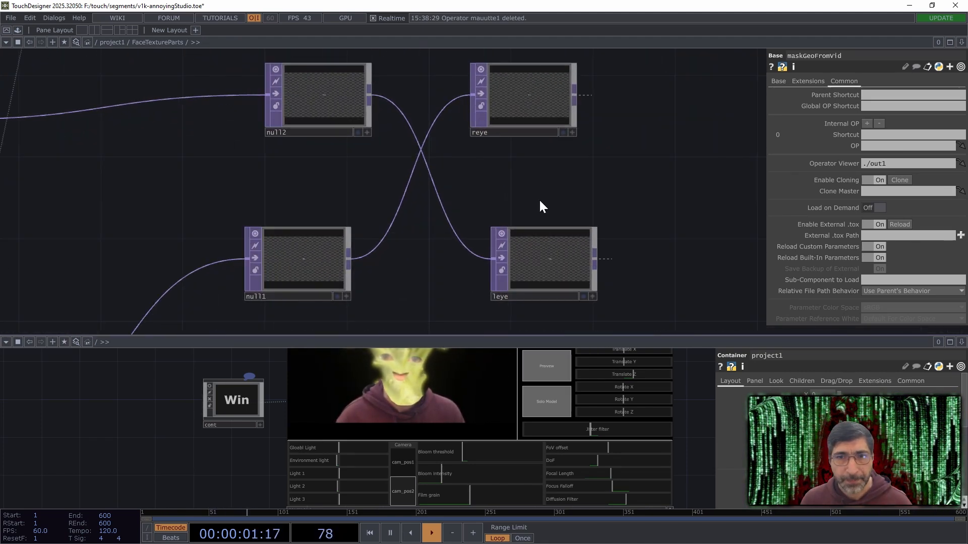
scroll(413, 231, down, 5)
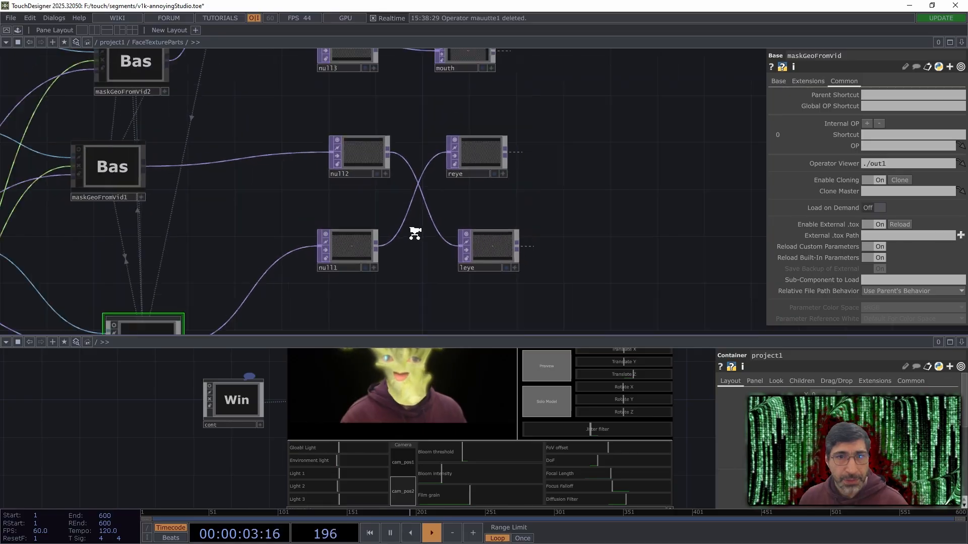
Review the whole FaceTextureParts network from the delete nodes through the mask components to the mouth and eye outputs.
drag(221, 222, 384, 238)
scroll(383, 238, down, 5)
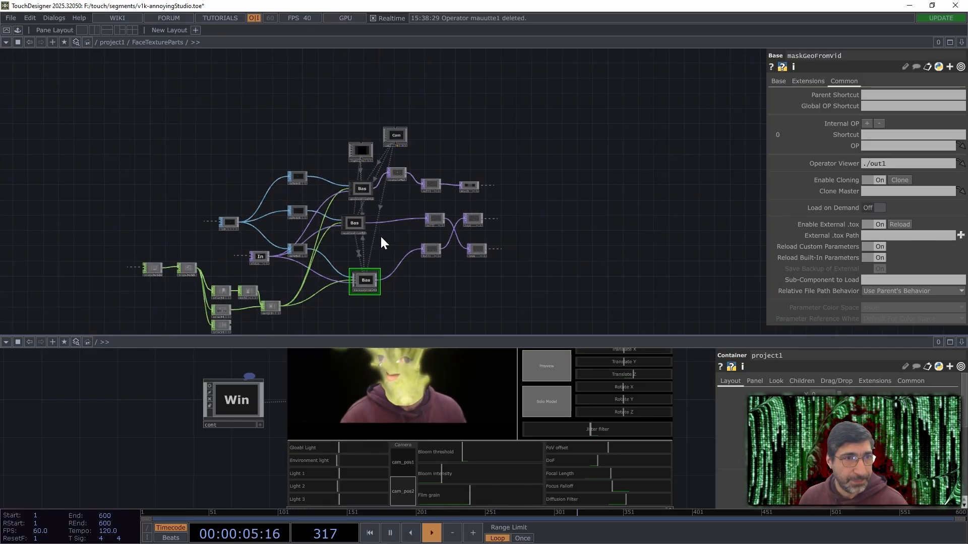
scroll(382, 232, up, 2)
scroll(383, 231, up, 2)
scroll(382, 209, up, 2)
drag(403, 264, 430, 223)
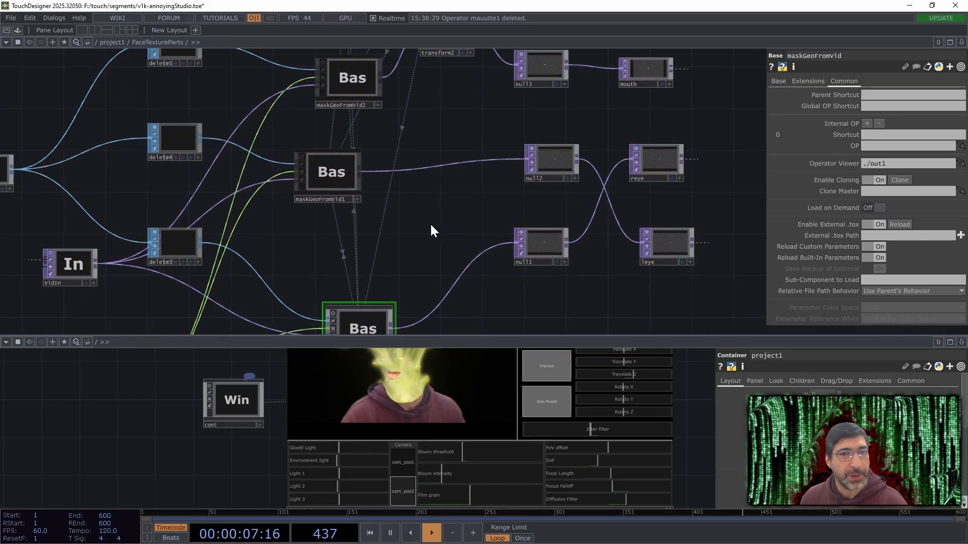
Go up to the root network to view the project1 container, and go back inside project1.
key(u)
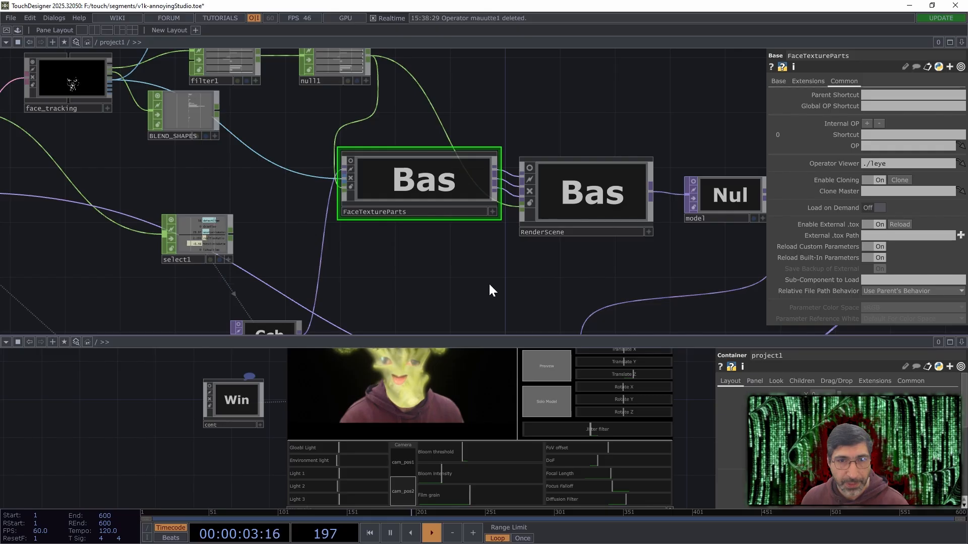
key(u)
middle_drag(550, 71, 539, 104)
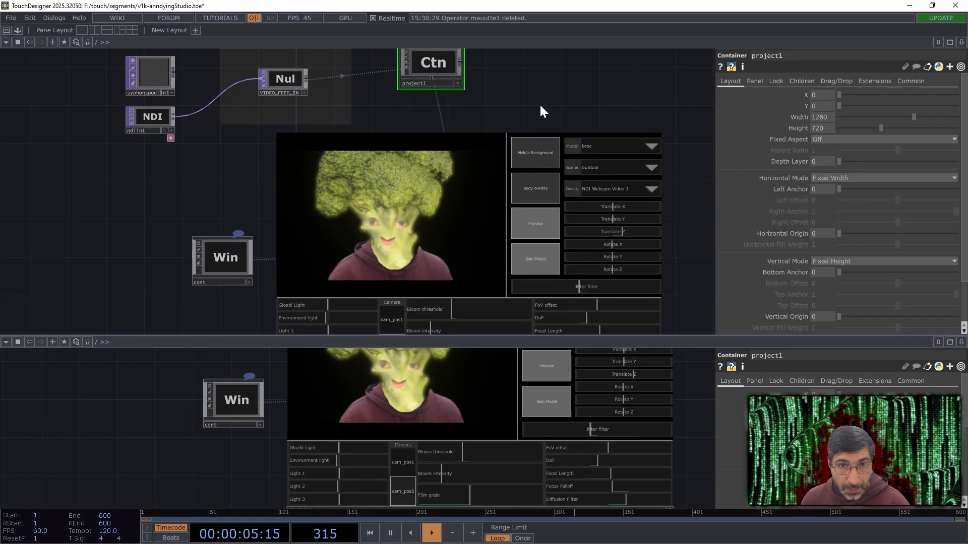
key(i)
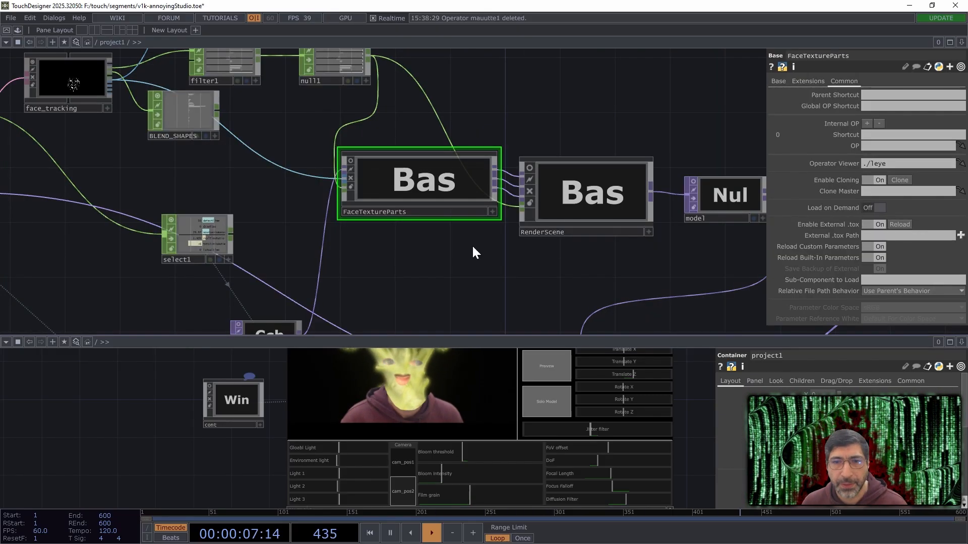
Move FaceTextureParts slightly away from RenderScene, and open RenderScene to examine the inputs feeding MODEL_SLOT.
drag(454, 193, 426, 200)
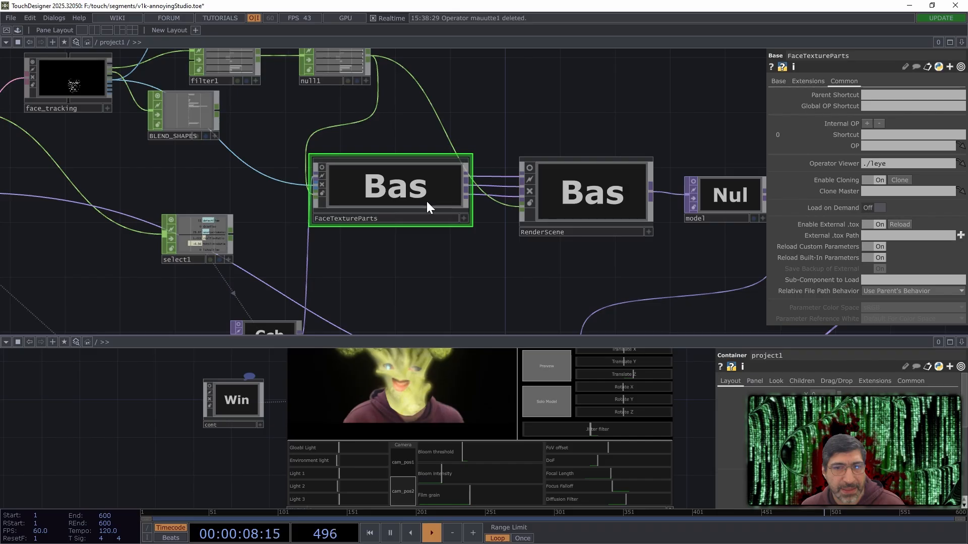
click(559, 187)
key(i)
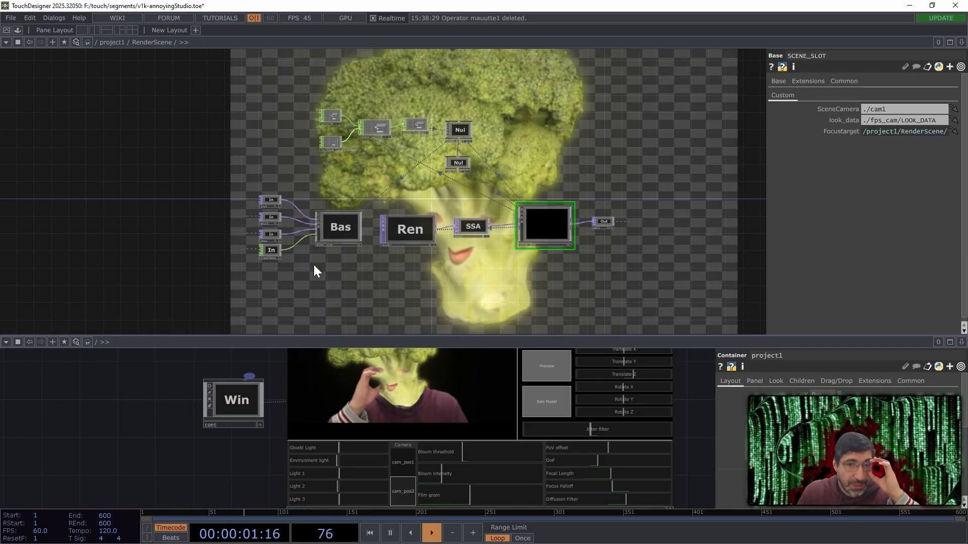
drag(356, 281, 416, 298)
scroll(400, 283, up, 2)
scroll(358, 296, up, 5)
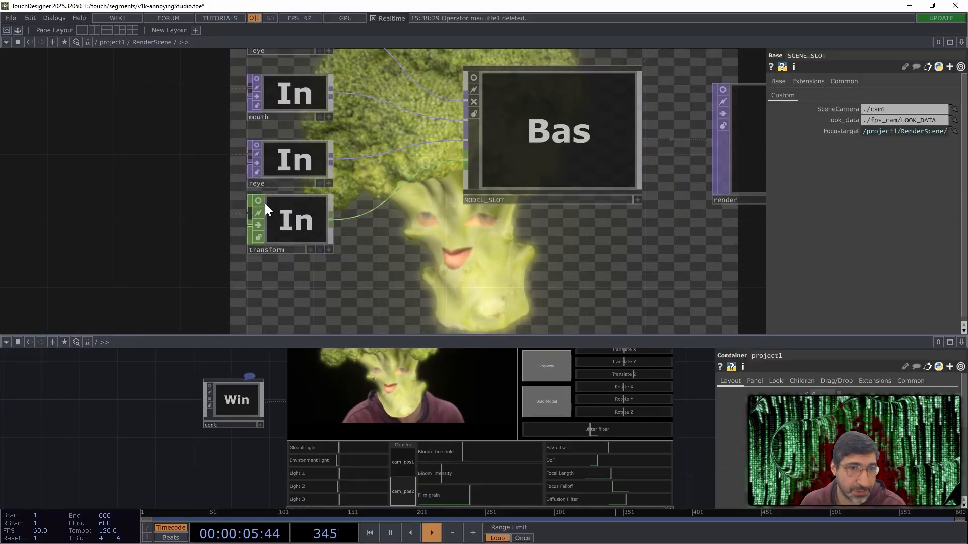
Preview the eye texture in the viewer of the reye input, and turn that viewer off again.
click(257, 145)
scroll(314, 145, up, 4)
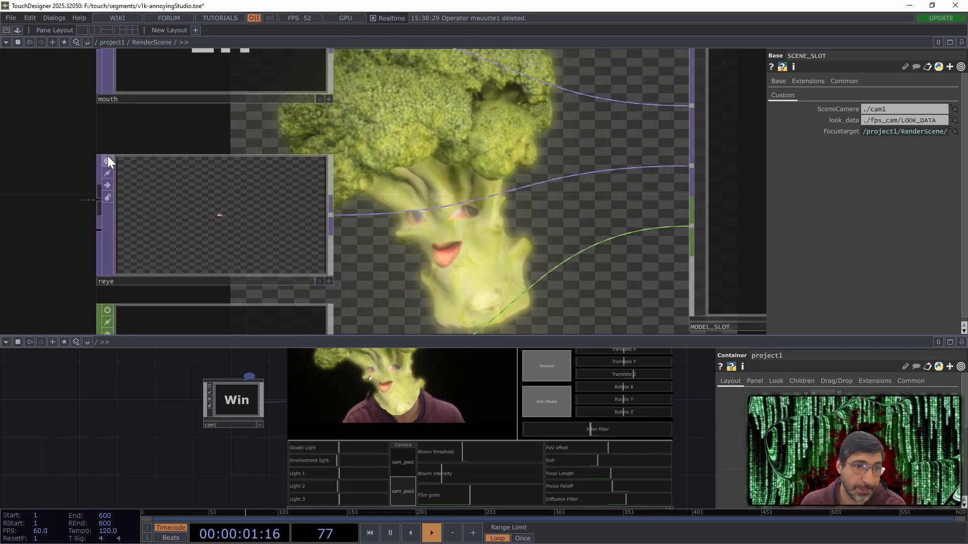
click(107, 159)
scroll(401, 126, down, 4)
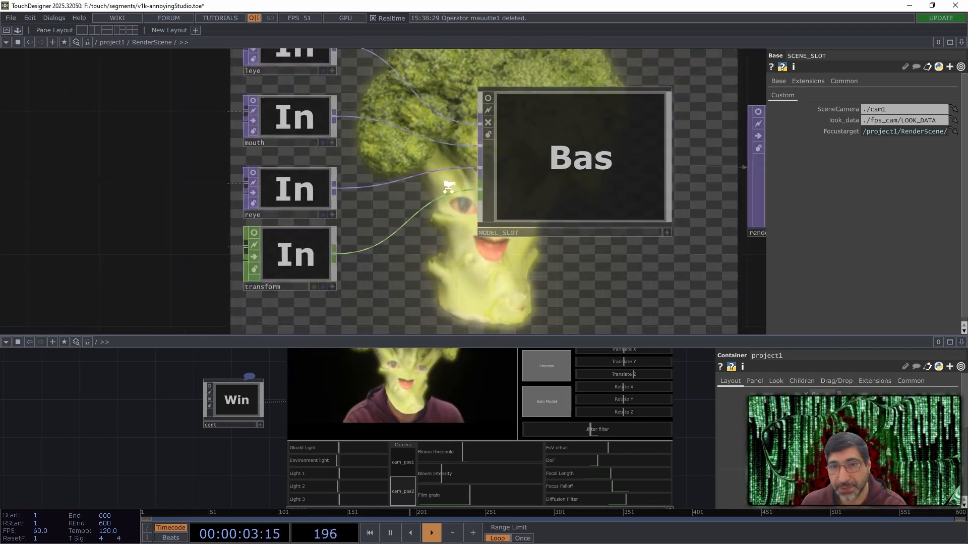
Select MODEL_SLOT, browse to the v1k models folder in File Explorer, and try to drop poop.tox onto the component.
scroll(441, 183, down, 1)
click(494, 96)
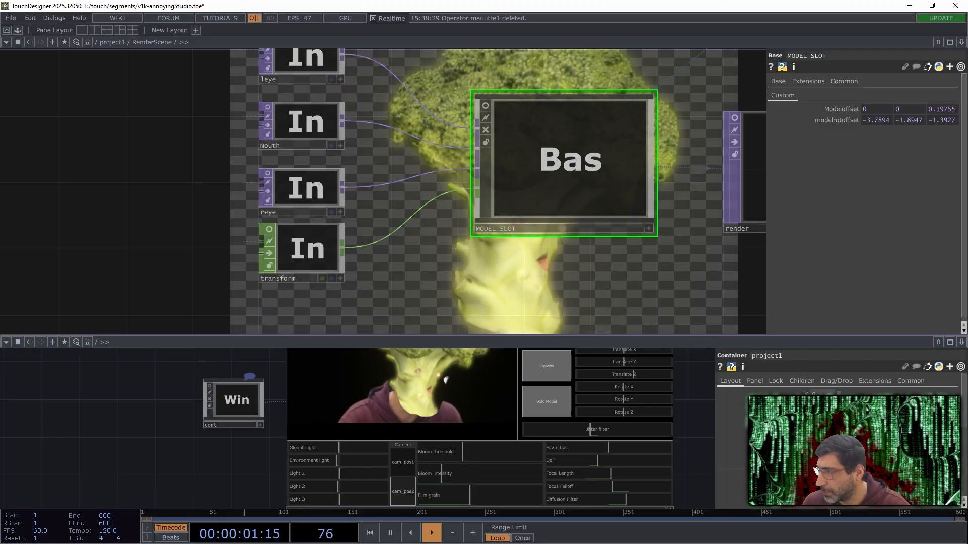
drag(967, 25, 218, 127)
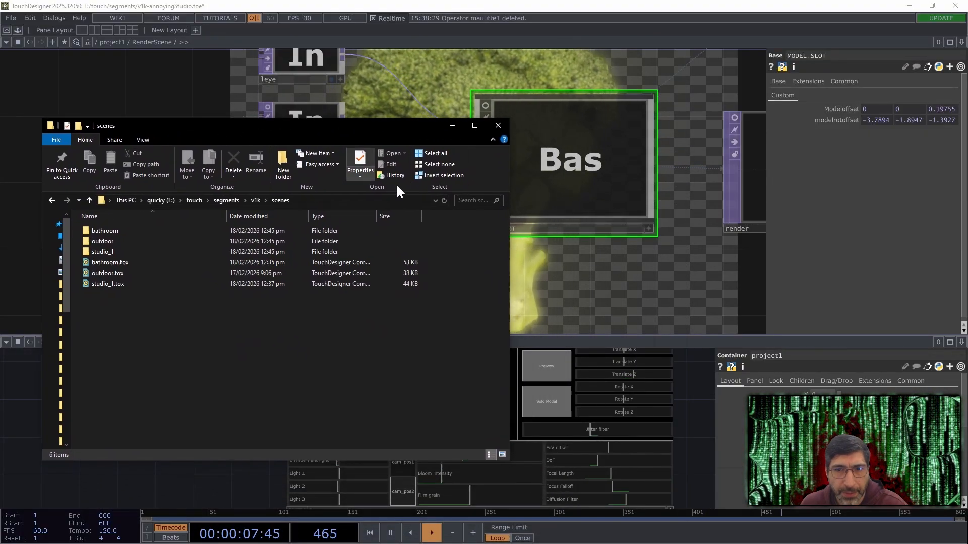
click(256, 201)
double_click(111, 243)
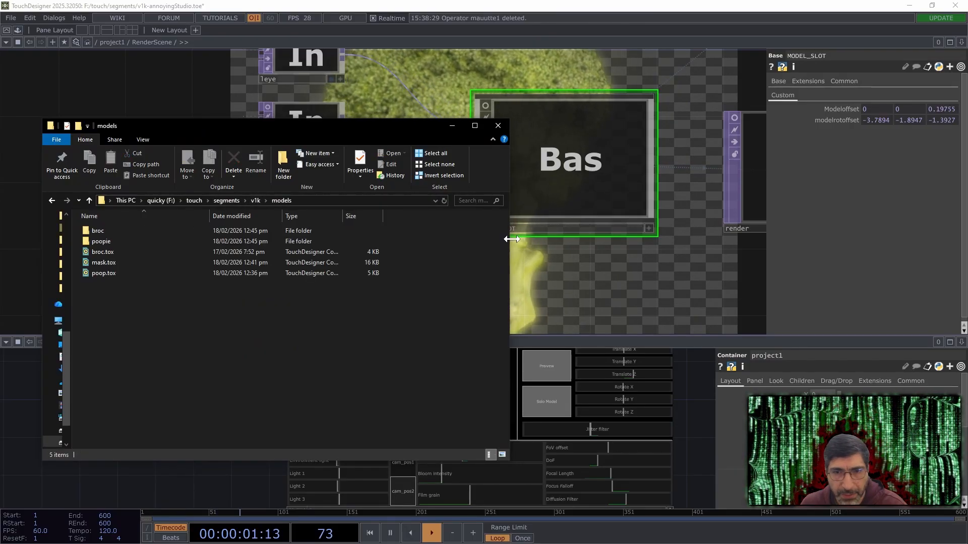
drag(512, 239, 376, 243)
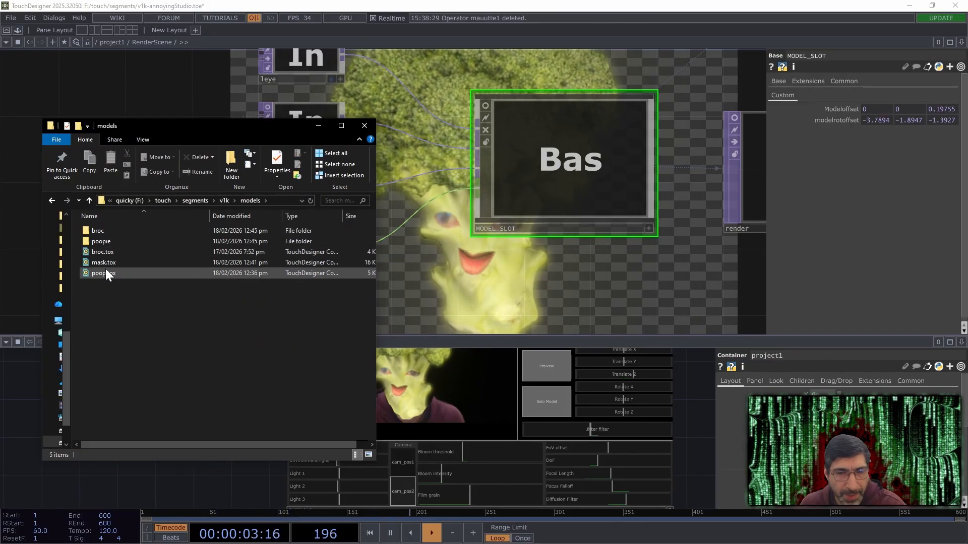
drag(105, 271, 554, 171)
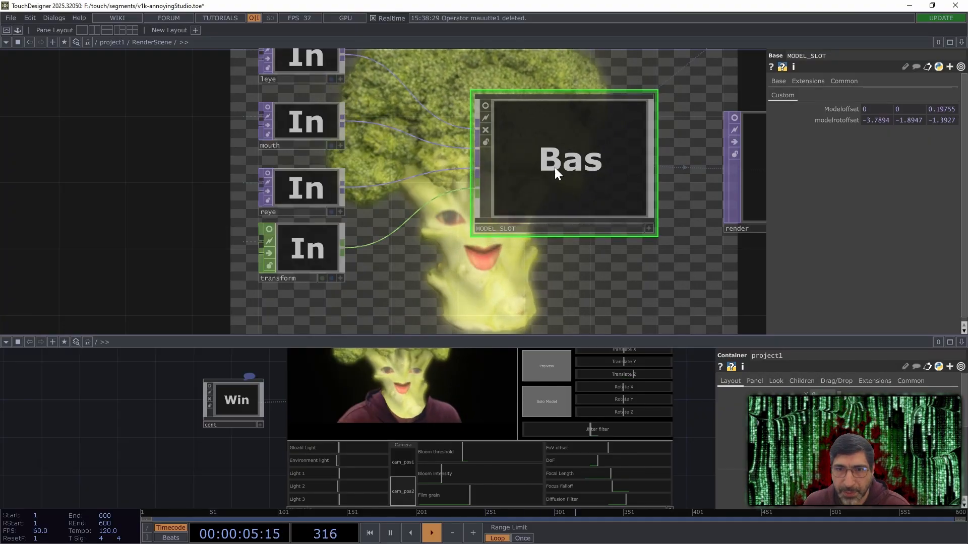
Save the MODEL_SLOT component as a .tox file.
drag(539, 246, 488, 251)
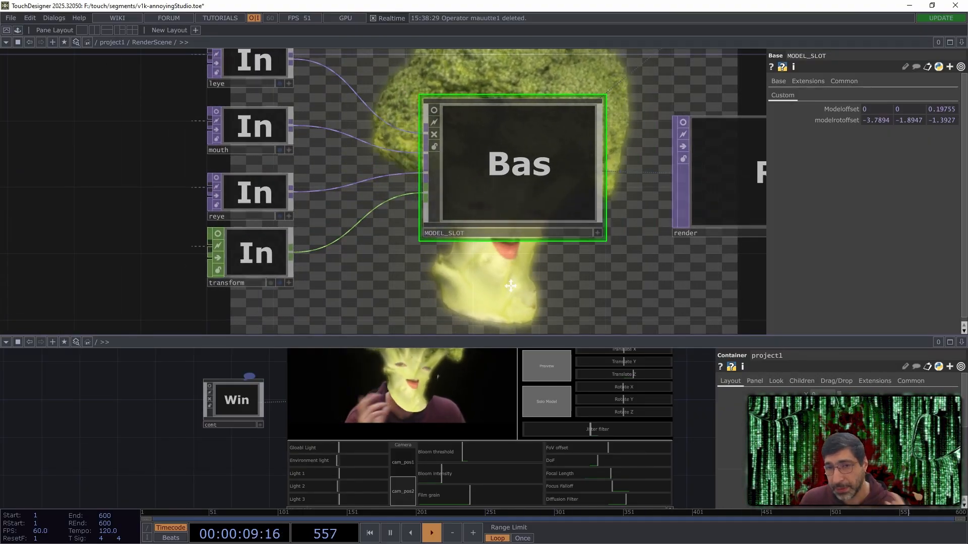
drag(510, 286, 462, 248)
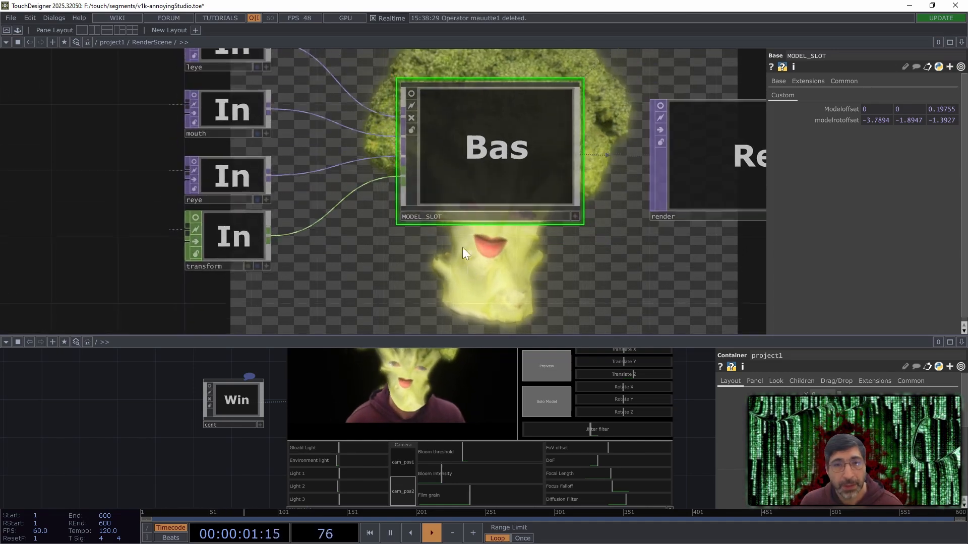
right_click(462, 174)
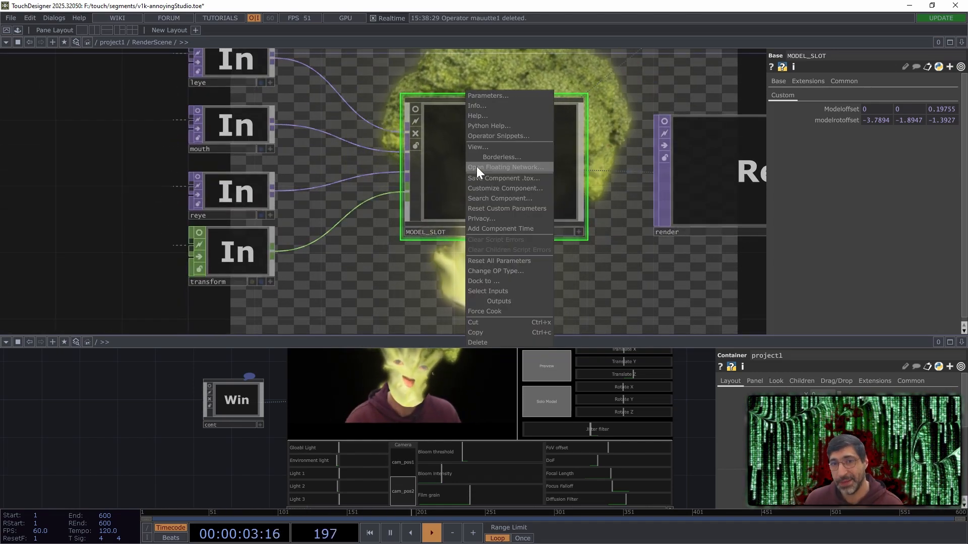
click(502, 181)
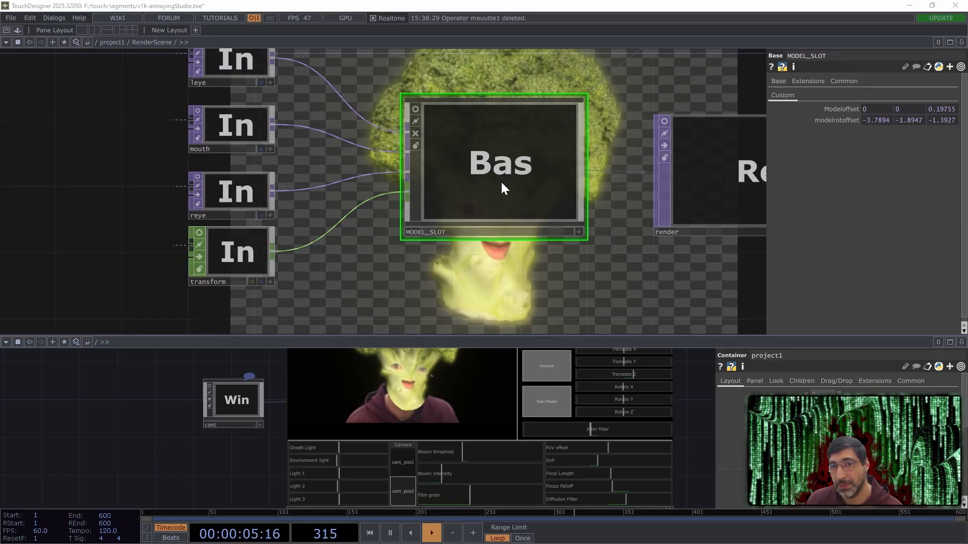
key(Return)
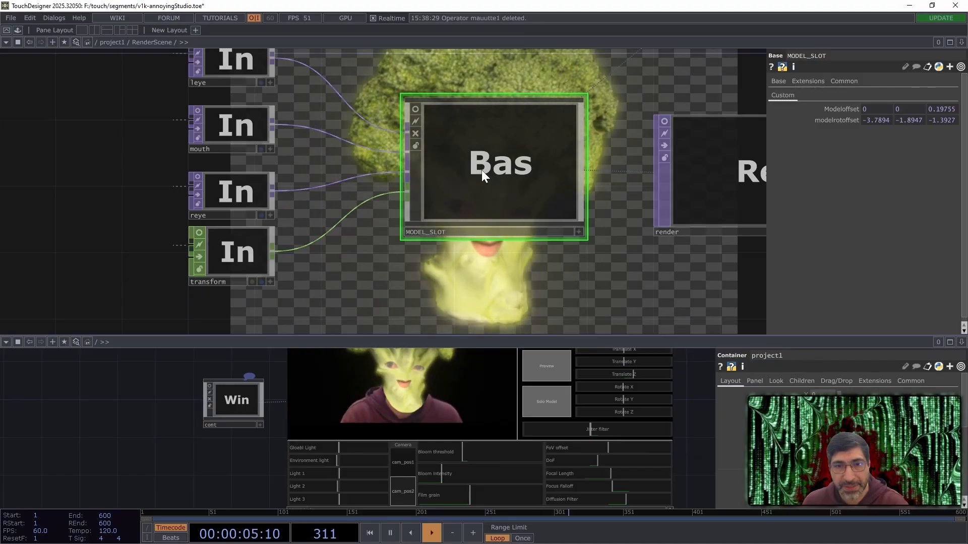
Open the MODEL_SLOT component and examine the nodes around modelParent.
key(i)
drag(309, 261, 603, 201)
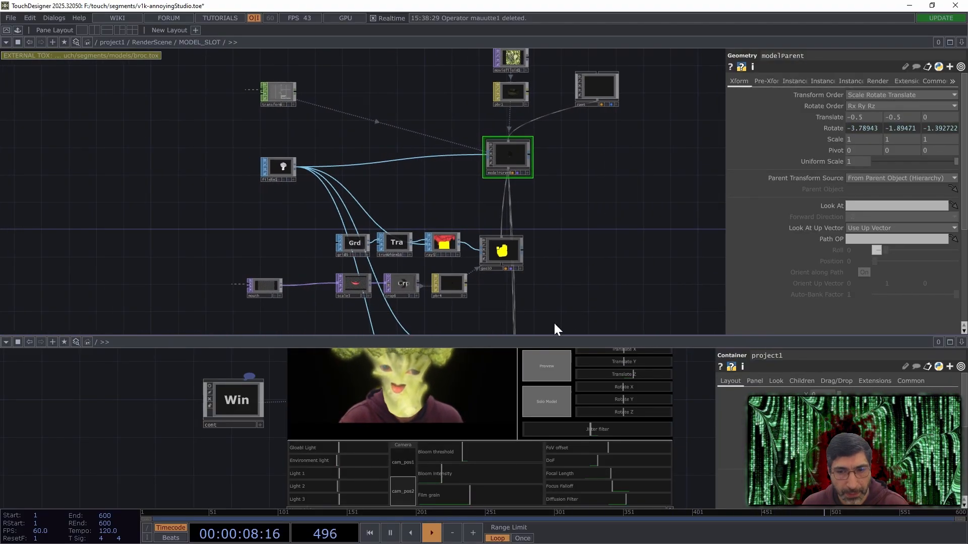
Turn off Solo Model and Body overlay in the studio's control panel.
click(548, 399)
click(543, 396)
click(543, 397)
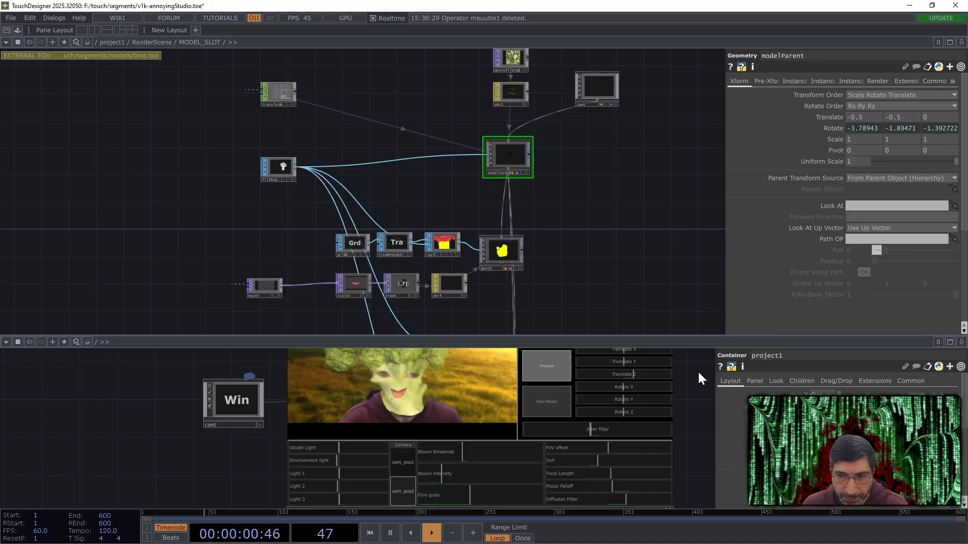
drag(698, 373, 689, 431)
click(546, 390)
Inspect the geometry file parameters of the filein1 node that feeds modelParent.
drag(592, 202, 611, 207)
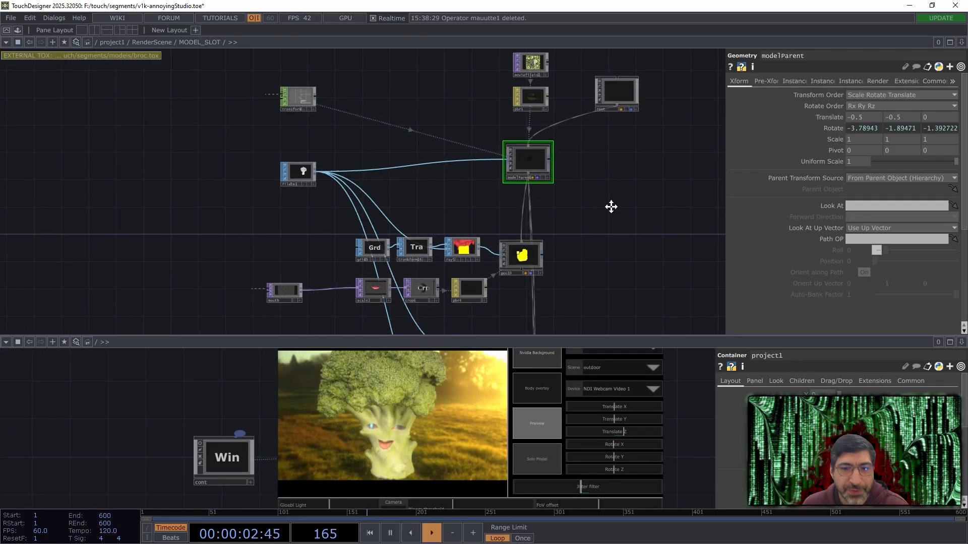
scroll(302, 204, up, 2)
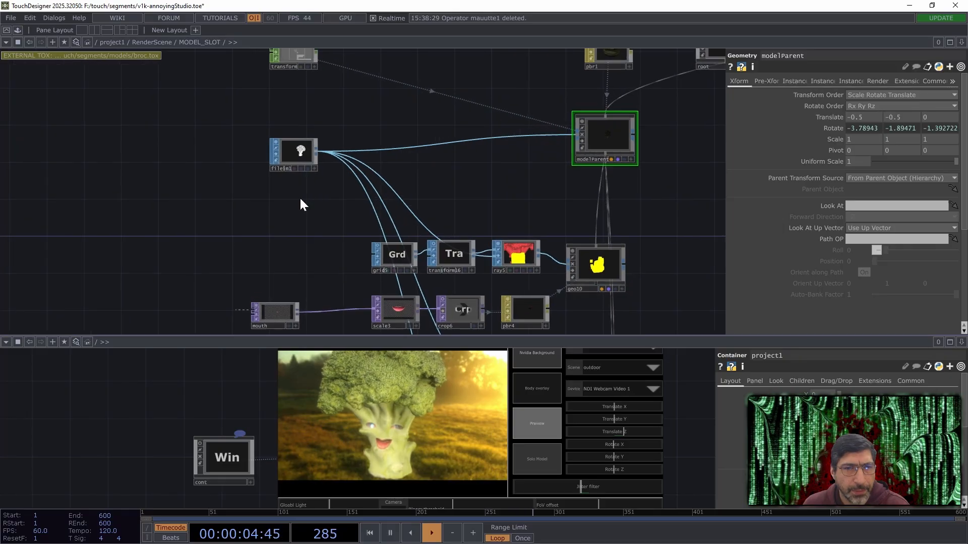
scroll(292, 192, up, 3)
click(283, 184)
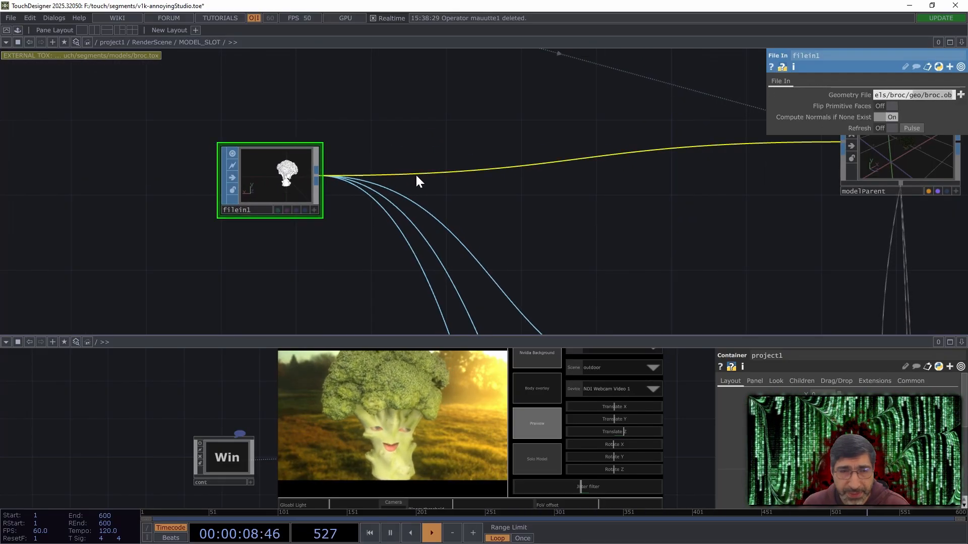
scroll(347, 243, down, 2)
scroll(347, 243, down, 2)
Inspect the moviefilein1 texture and pbr1 material parameters, and review how filein1 connects to modelParent.
drag(277, 280, 160, 280)
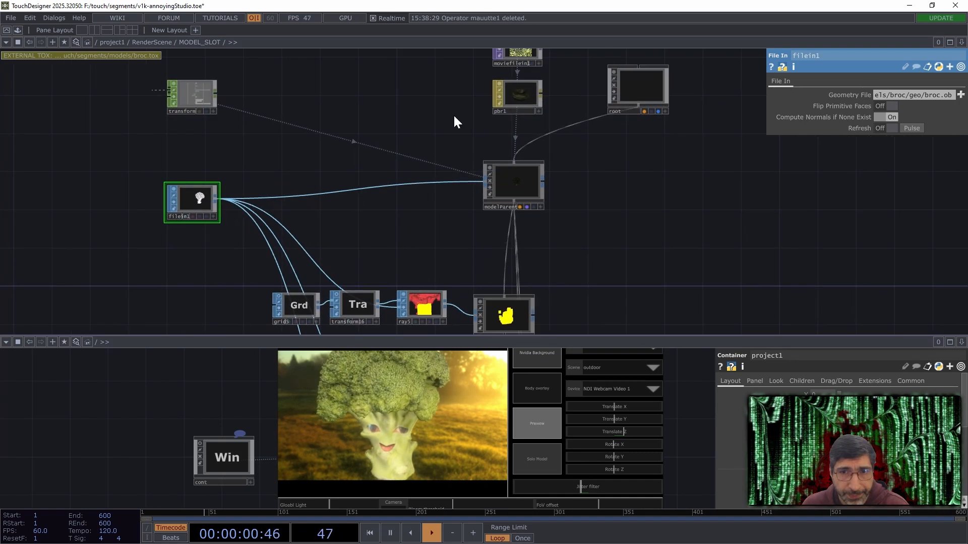
drag(547, 90, 539, 110)
click(506, 74)
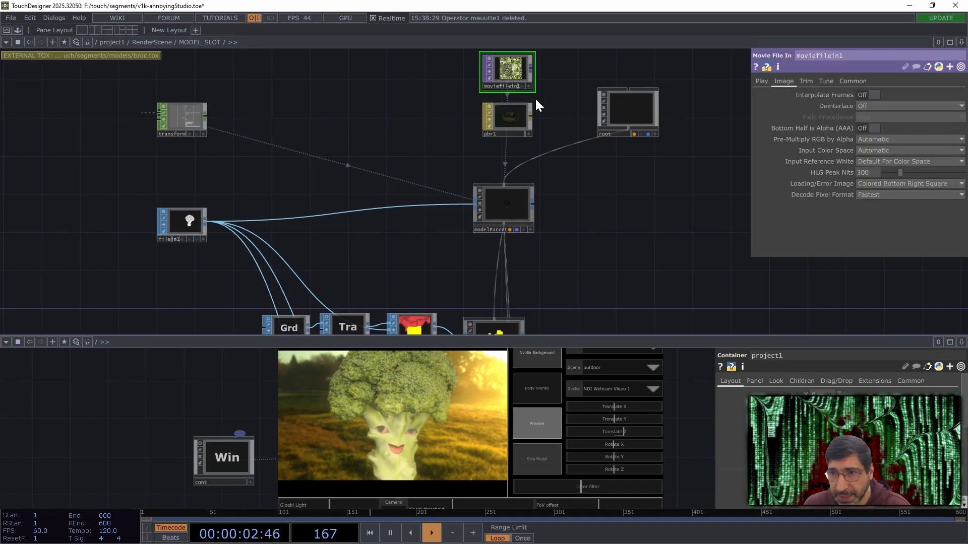
click(504, 122)
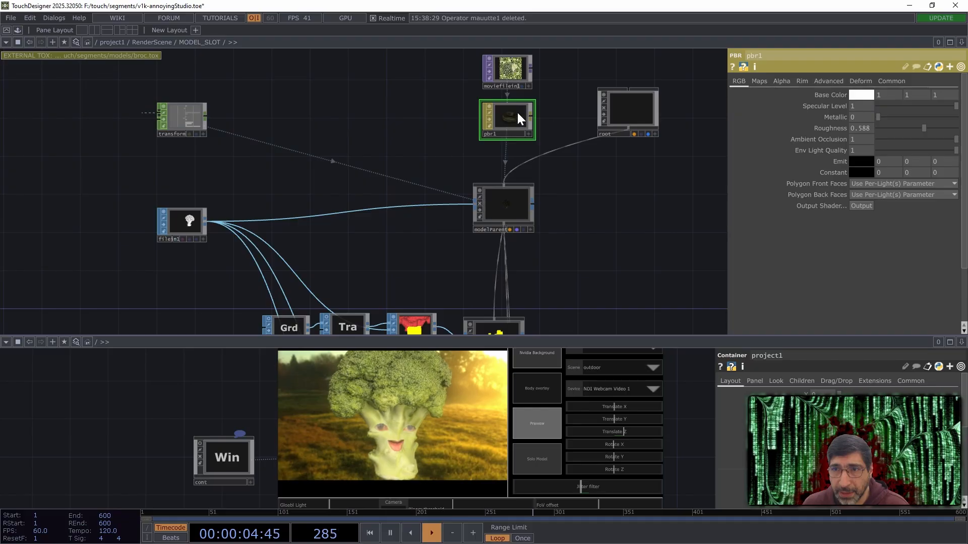
click(186, 225)
scroll(507, 206, up, 5)
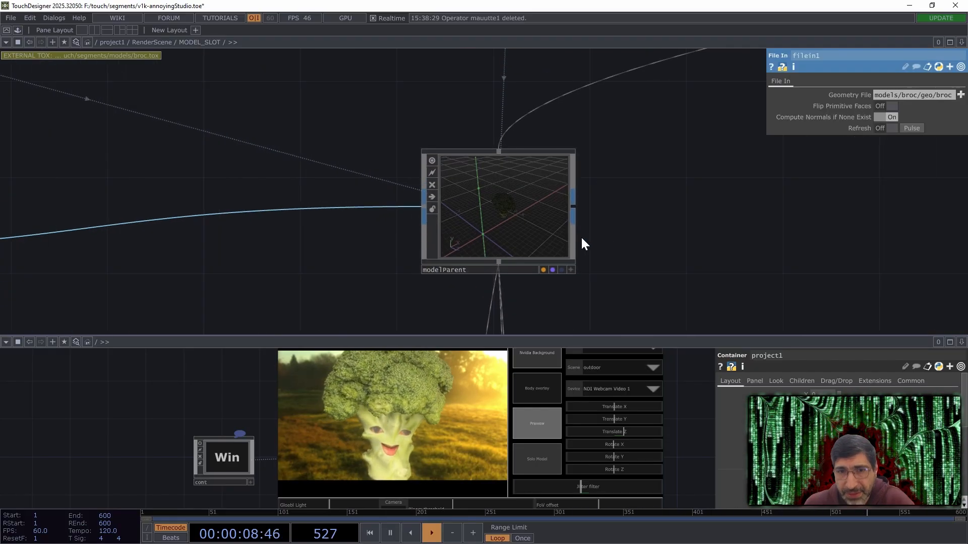
Review the modelParent network and inspect the parameters of its transform input node.
scroll(389, 272, down, 6)
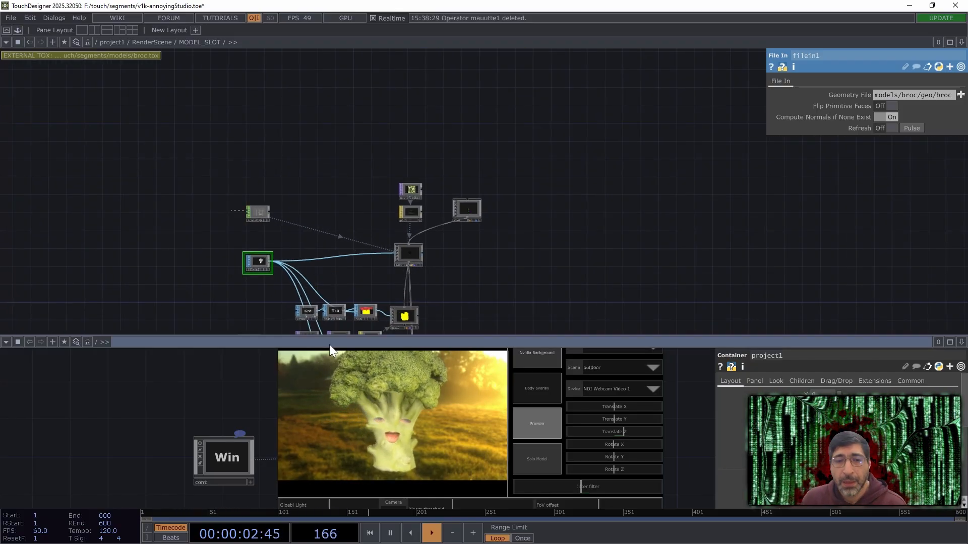
scroll(299, 277, up, 1)
scroll(297, 277, up, 1)
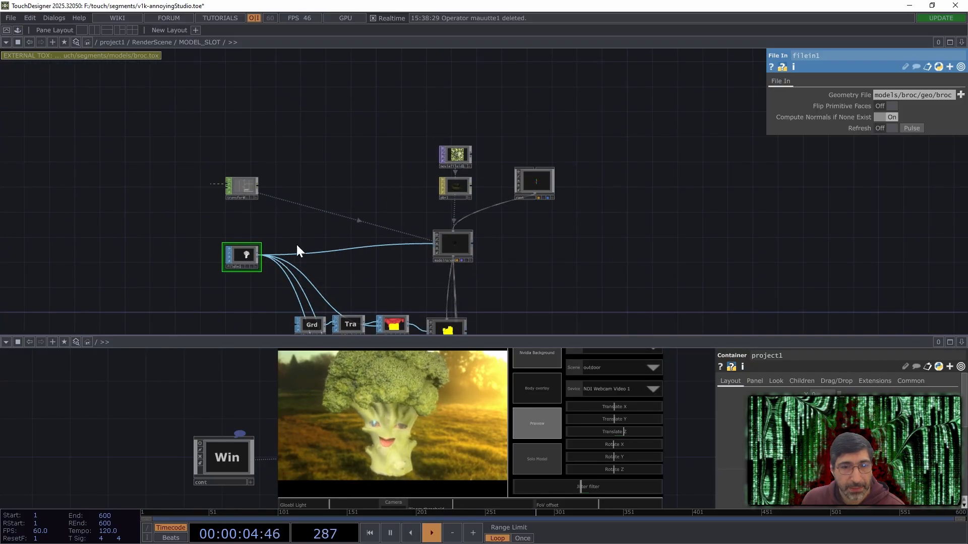
scroll(394, 252, up, 3)
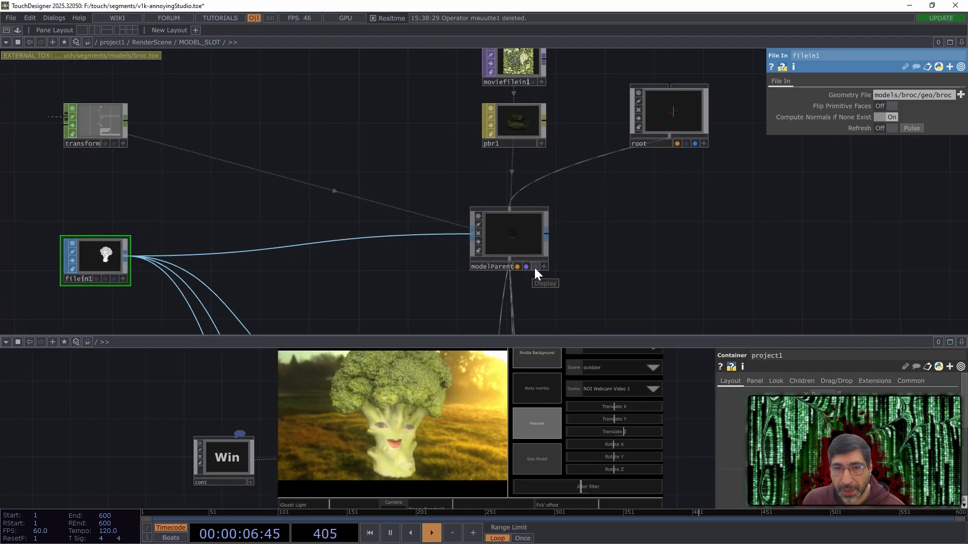
click(90, 120)
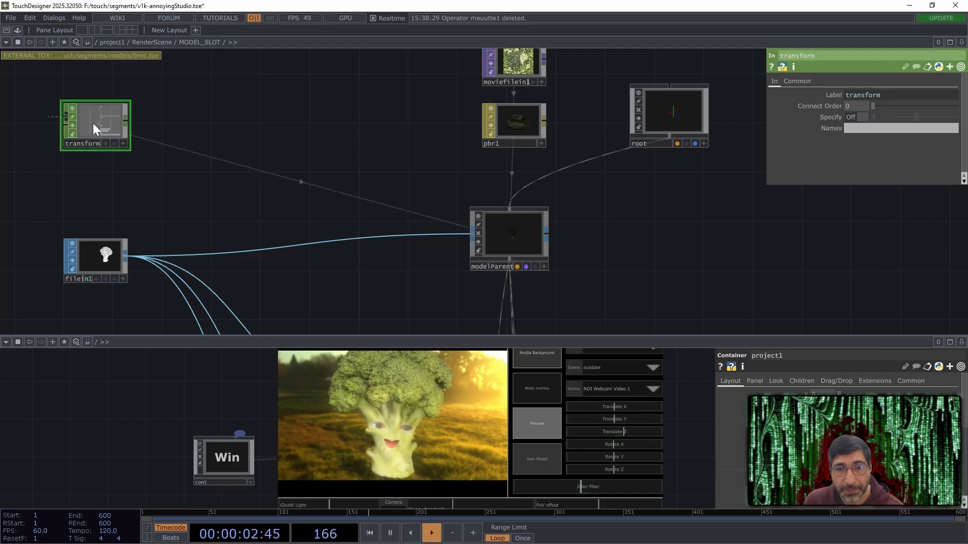
Examine the transform parameters of the modelParent geometry and the translate expressions of the root null.
click(510, 243)
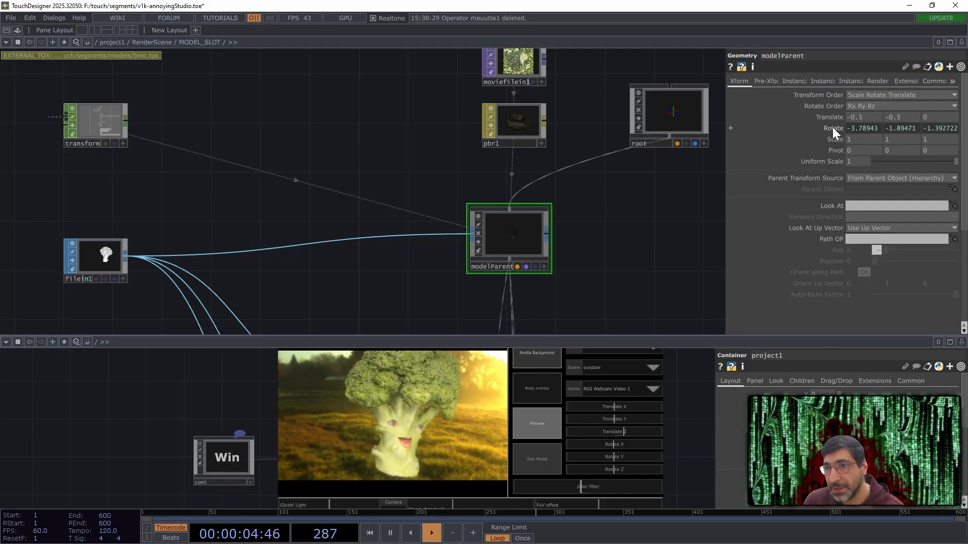
click(766, 82)
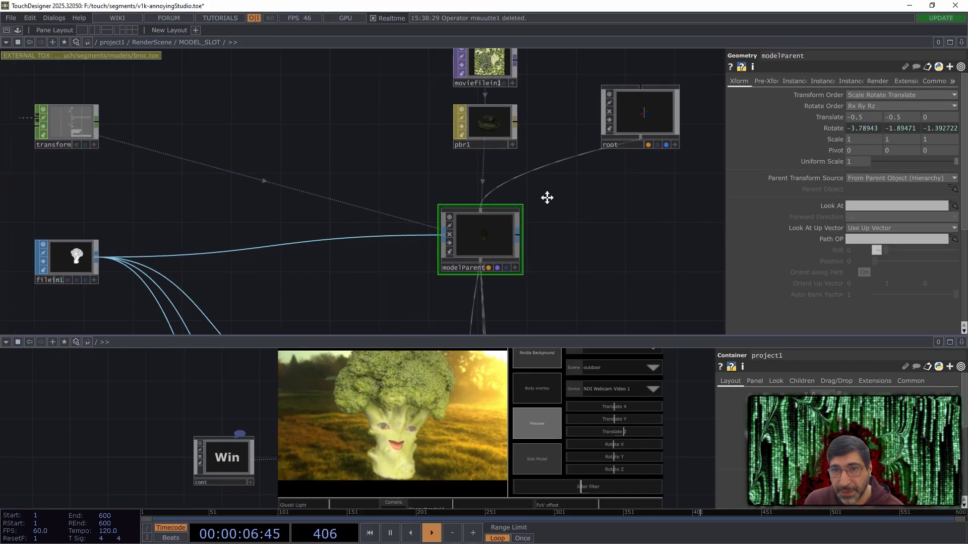
click(611, 113)
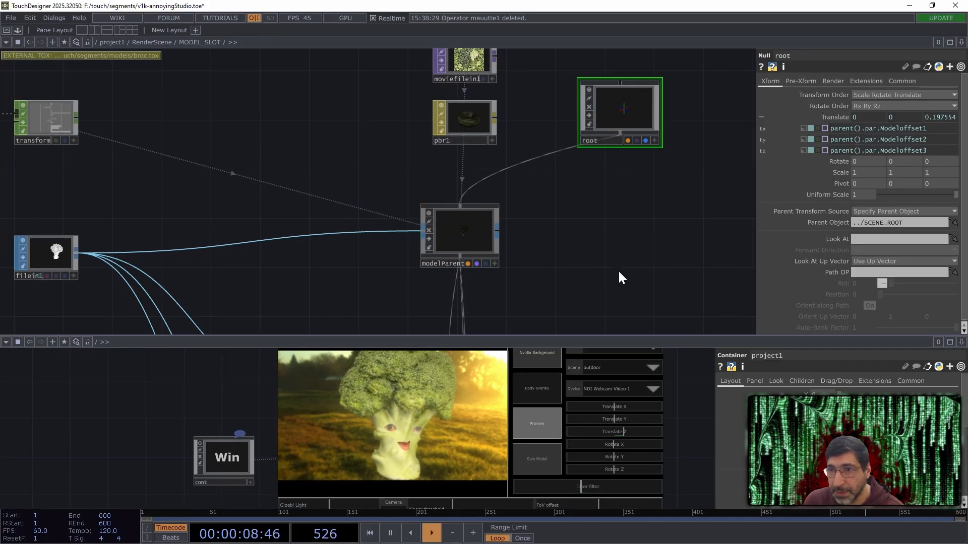
click(761, 118)
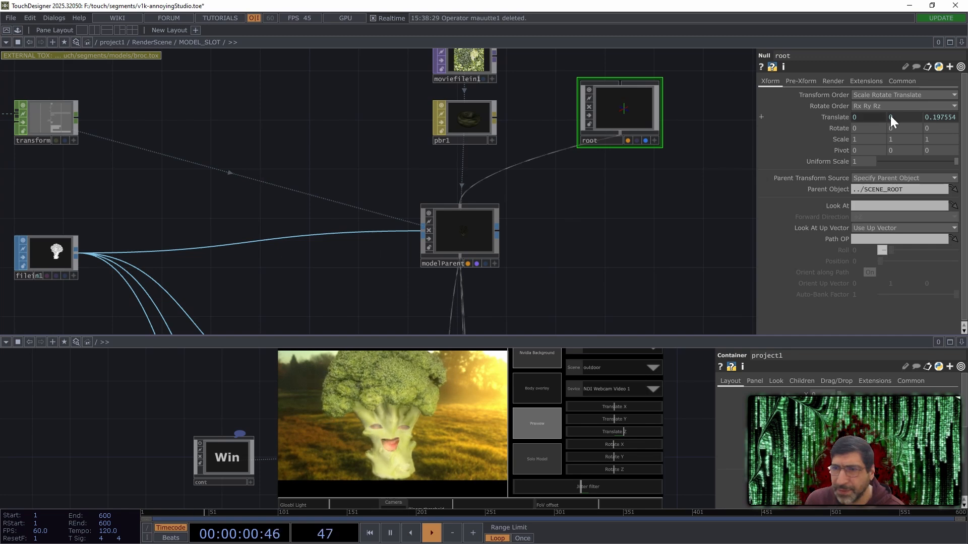
Turn on the node viewers of grid5 and transform16 in the mouth branch of the model network.
scroll(597, 245, down, 3)
drag(589, 246, 563, 179)
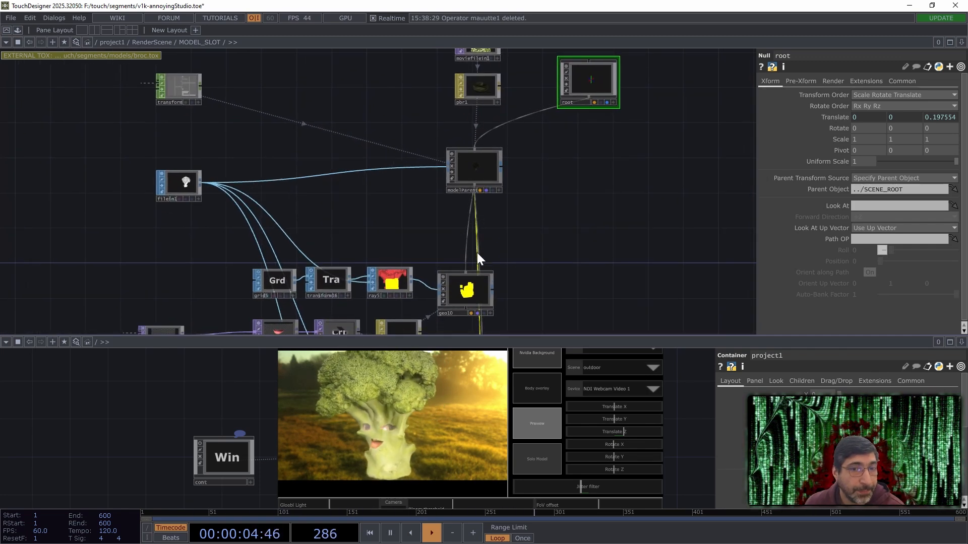
drag(484, 237, 494, 165)
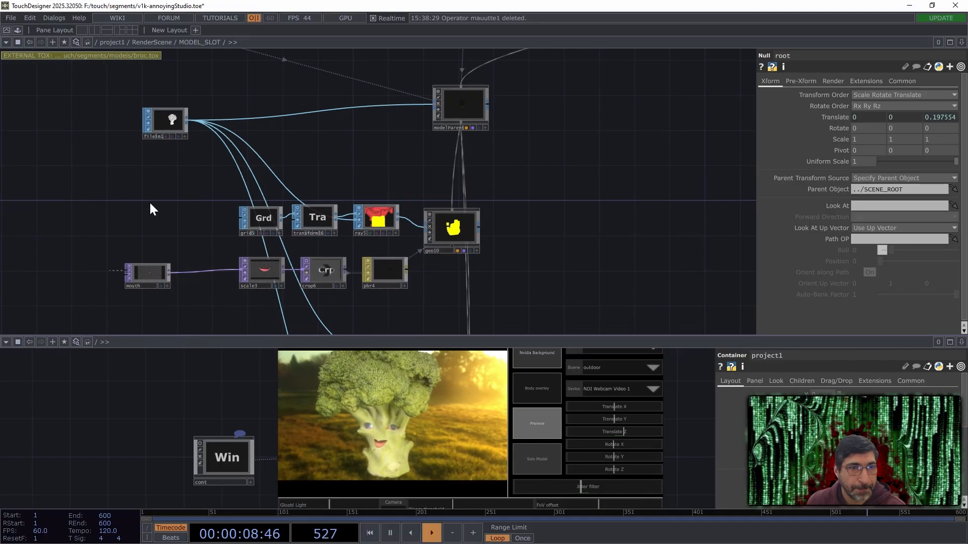
drag(168, 241, 198, 205)
scroll(220, 230, up, 3)
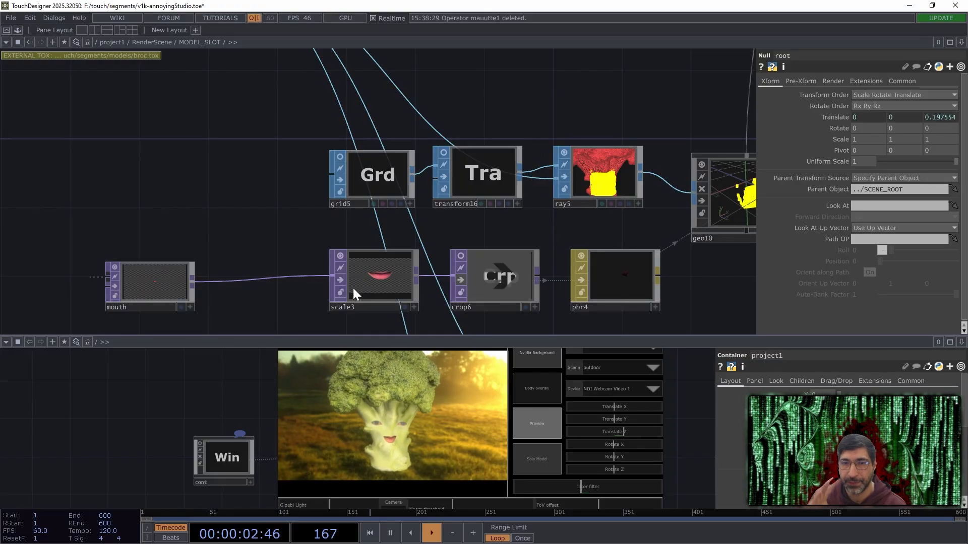
click(339, 157)
drag(313, 169, 261, 171)
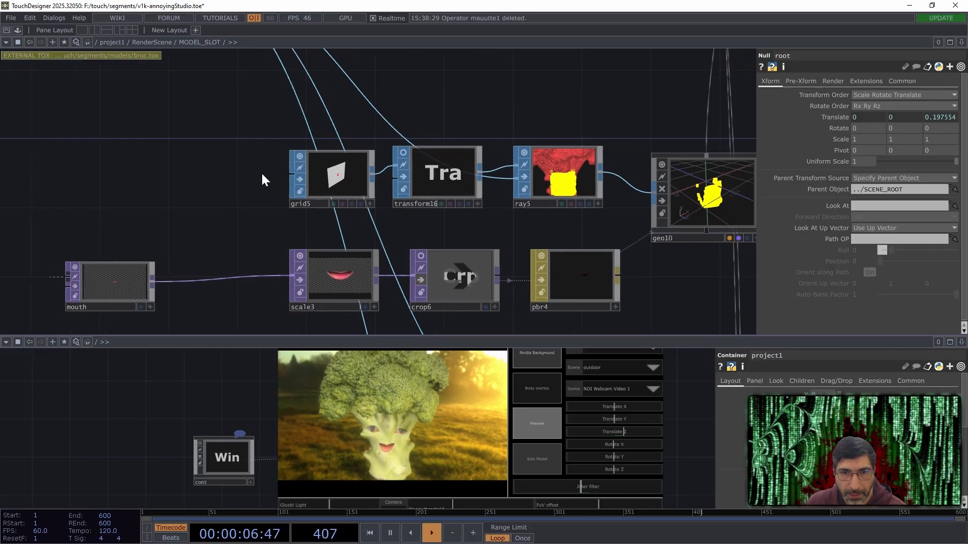
click(388, 153)
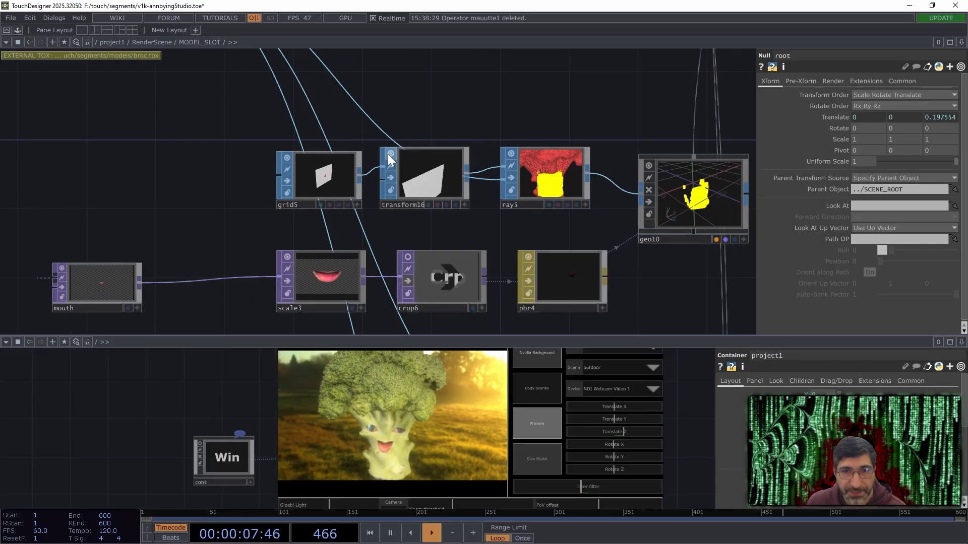
Examine the ray projection settings of ray5 in the mouth branch.
click(549, 168)
drag(496, 134, 458, 142)
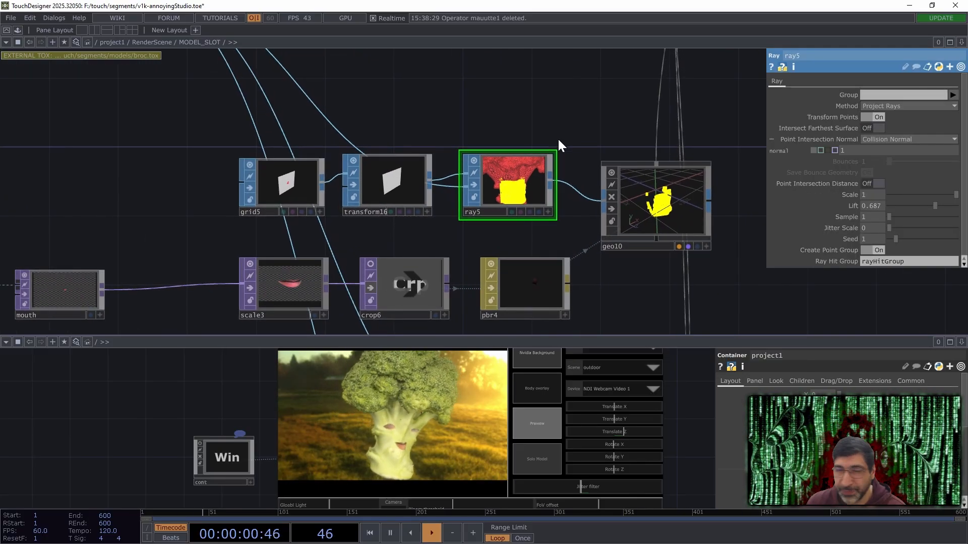
drag(458, 177, 453, 180)
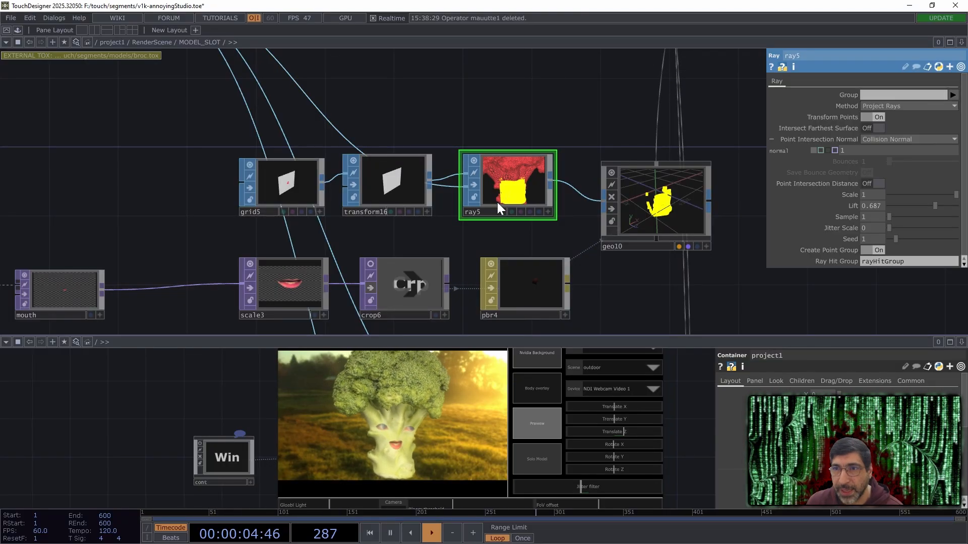
Move the projected mouth grid down the broccoli by setting transform16's Y translation to -7.62.
scroll(510, 235, up, 4)
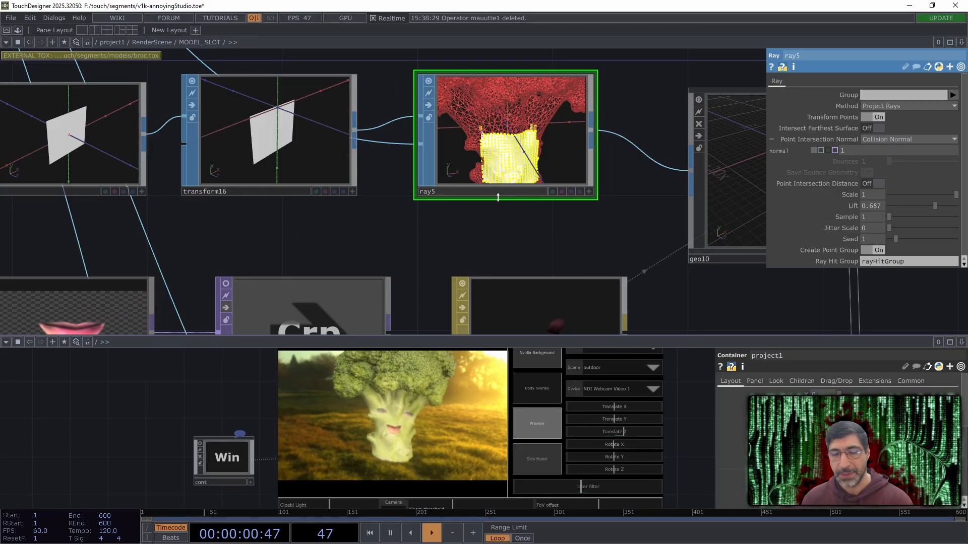
click(281, 179)
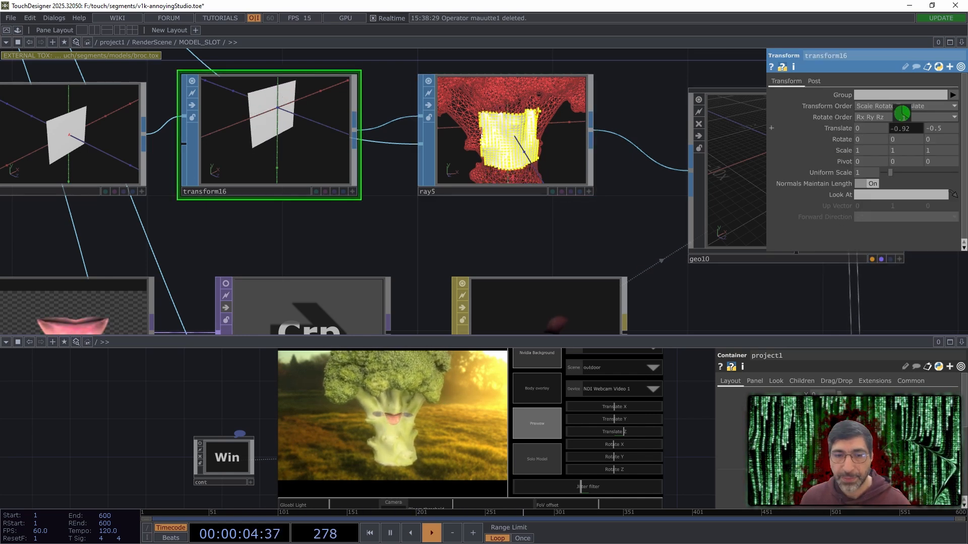
drag(902, 113, 902, 112)
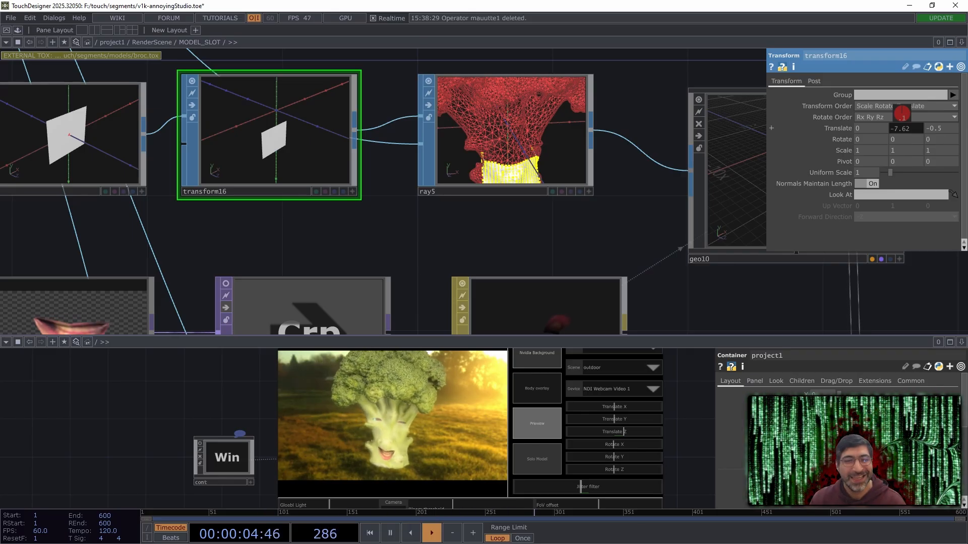
Review the parameters of scale3, grid5 and ray5 that shape and project the mouth texture.
drag(428, 231, 457, 173)
scroll(453, 171, down, 2)
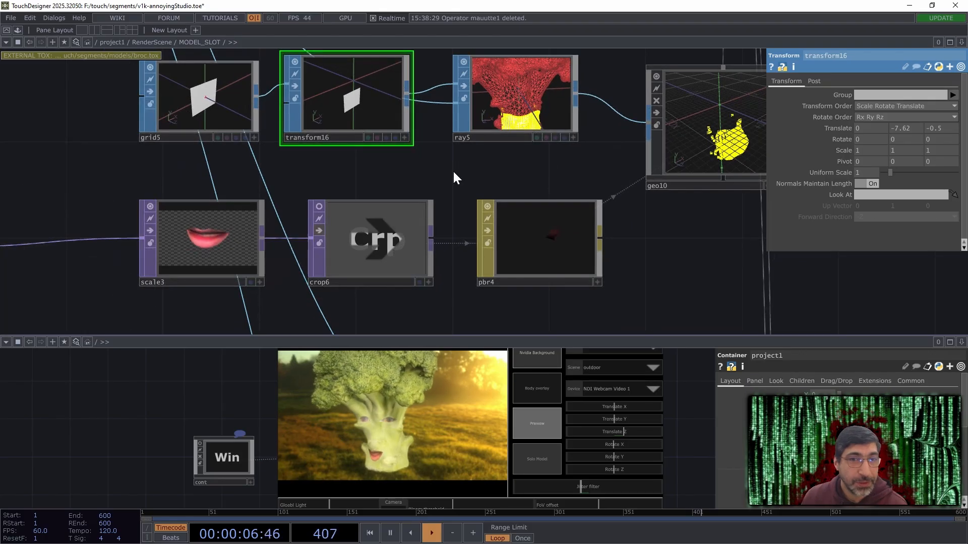
scroll(367, 190, right, 2)
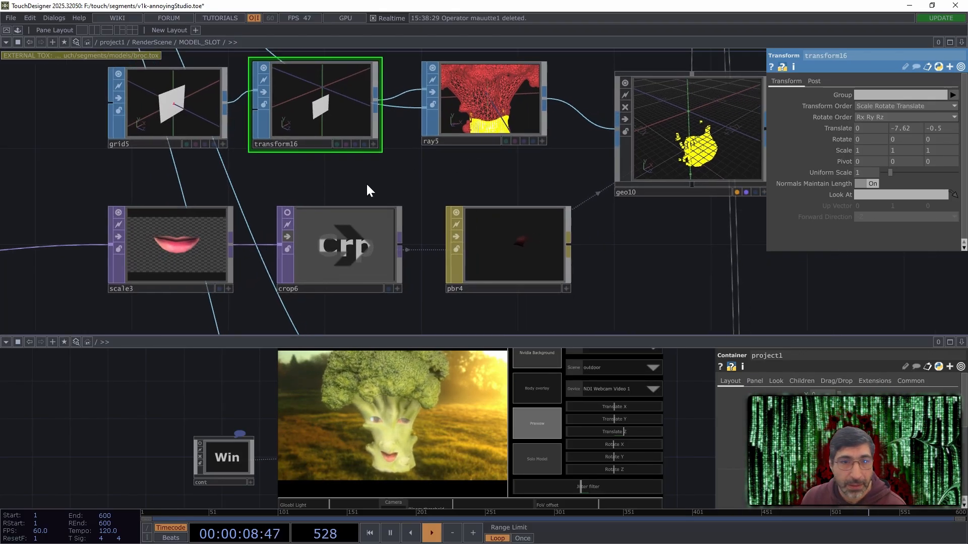
click(144, 256)
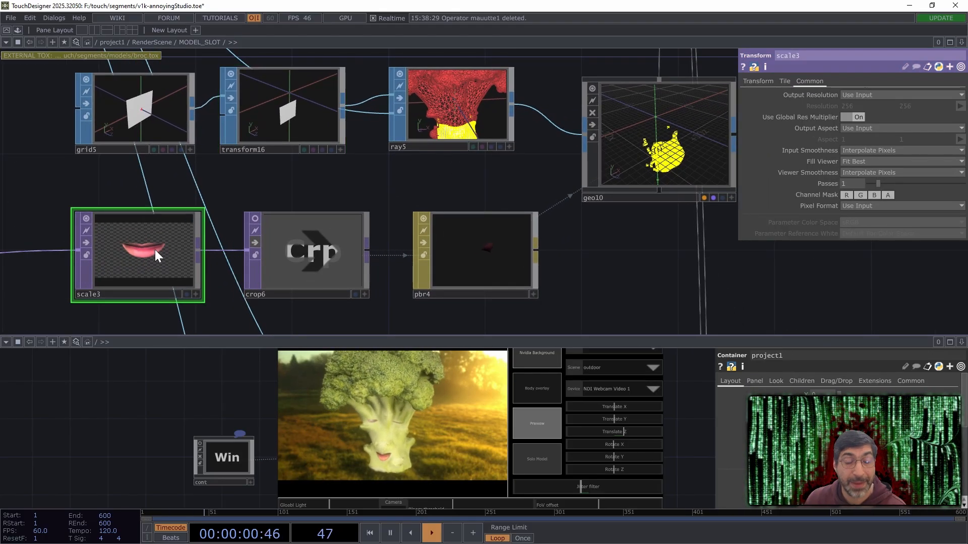
drag(507, 183, 435, 182)
click(134, 123)
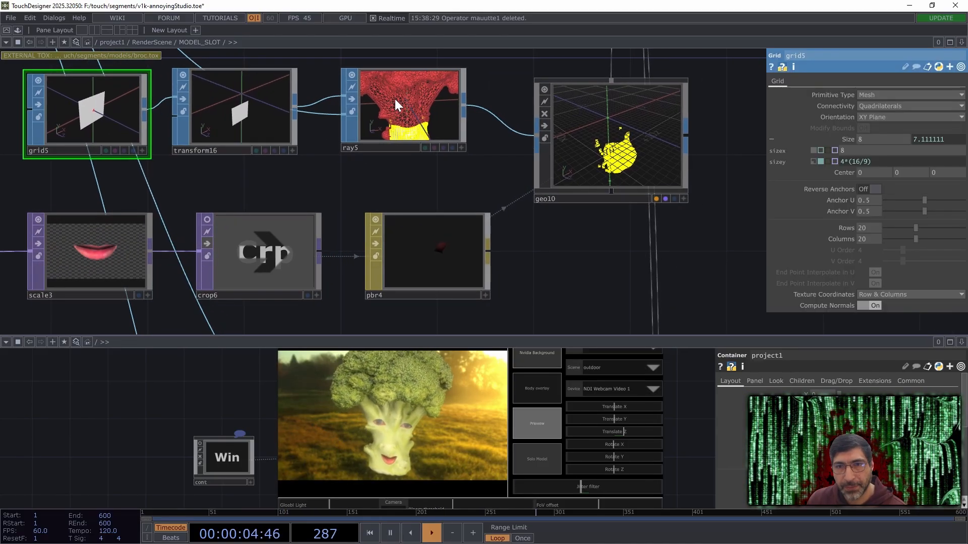
click(394, 99)
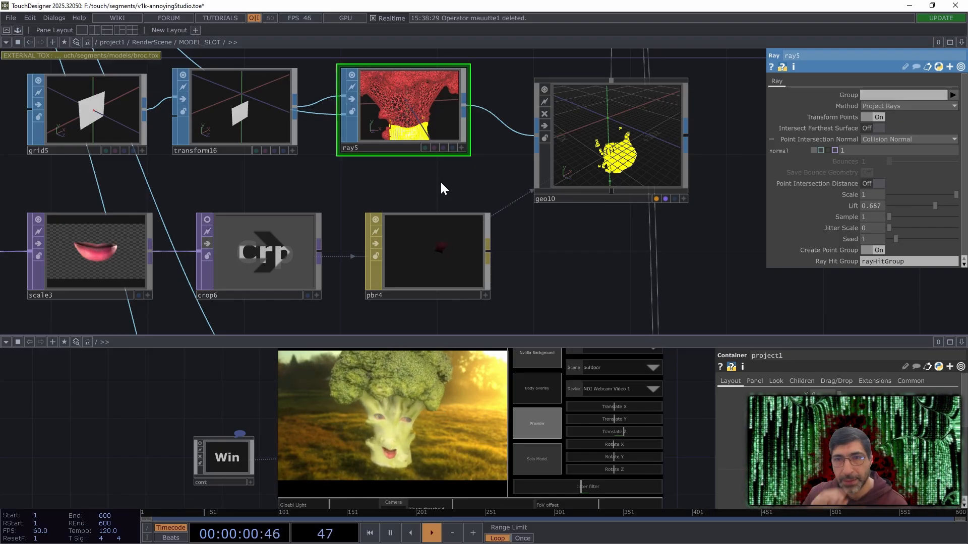
Set the Y translation of transform16 to -5.42 to raise the mouth on the broccoli.
drag(624, 226, 555, 265)
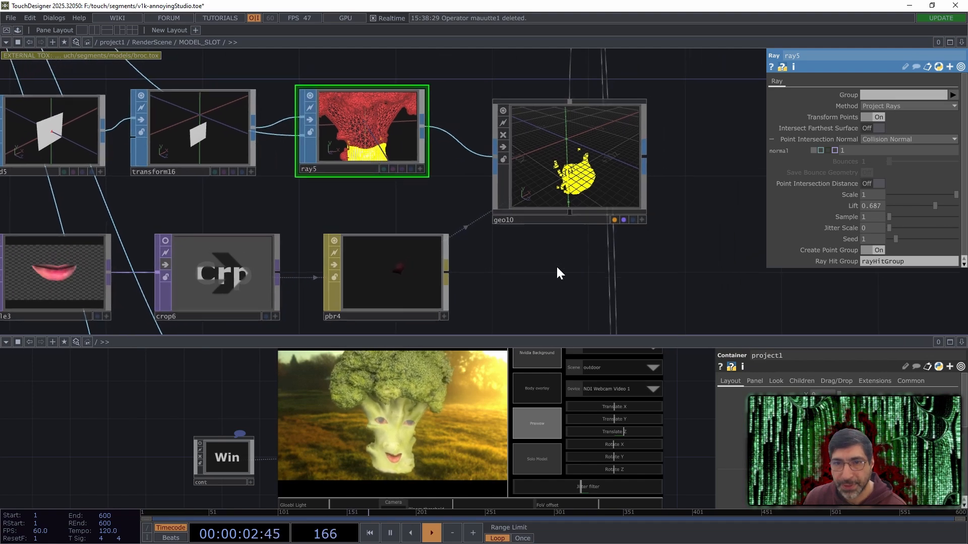
scroll(673, 147, down, 3)
scroll(689, 127, down, 3)
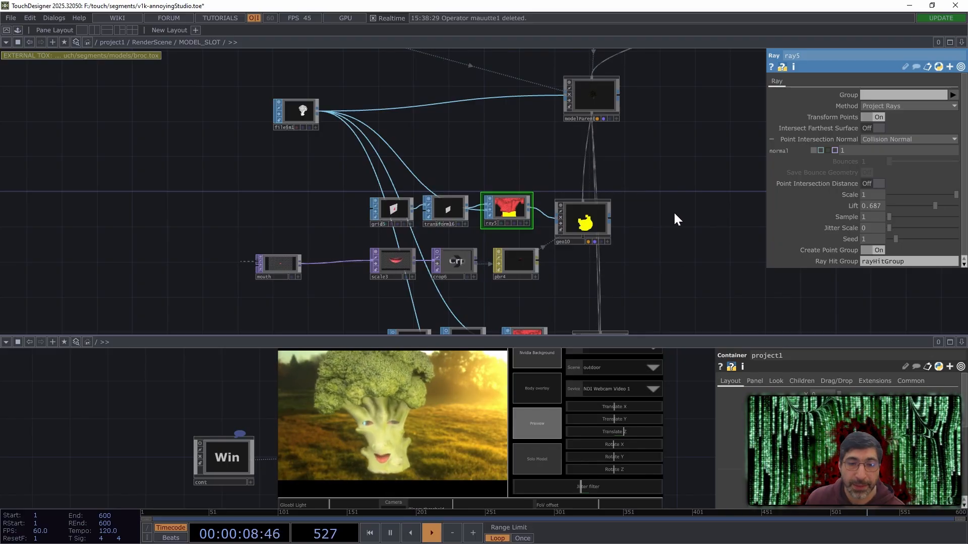
scroll(670, 222, down, 3)
click(402, 161)
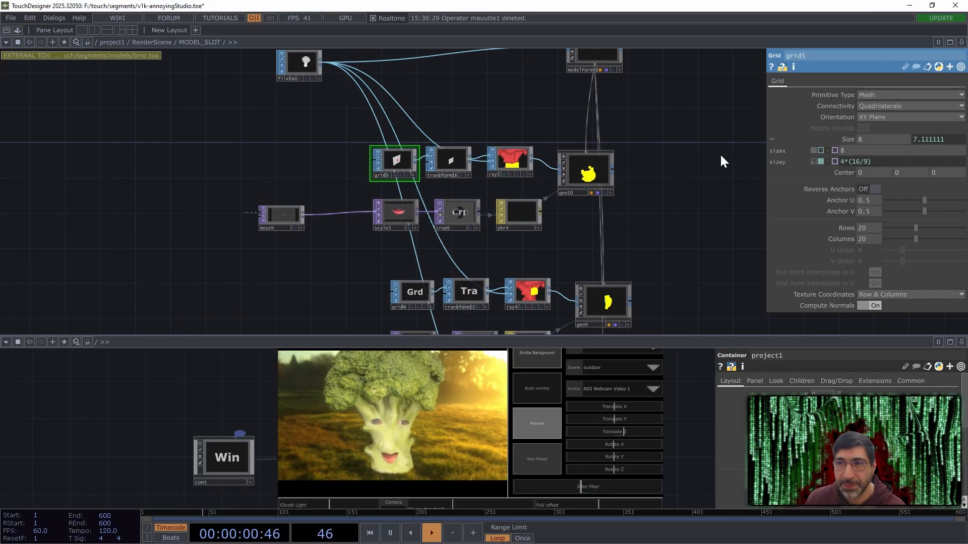
click(466, 160)
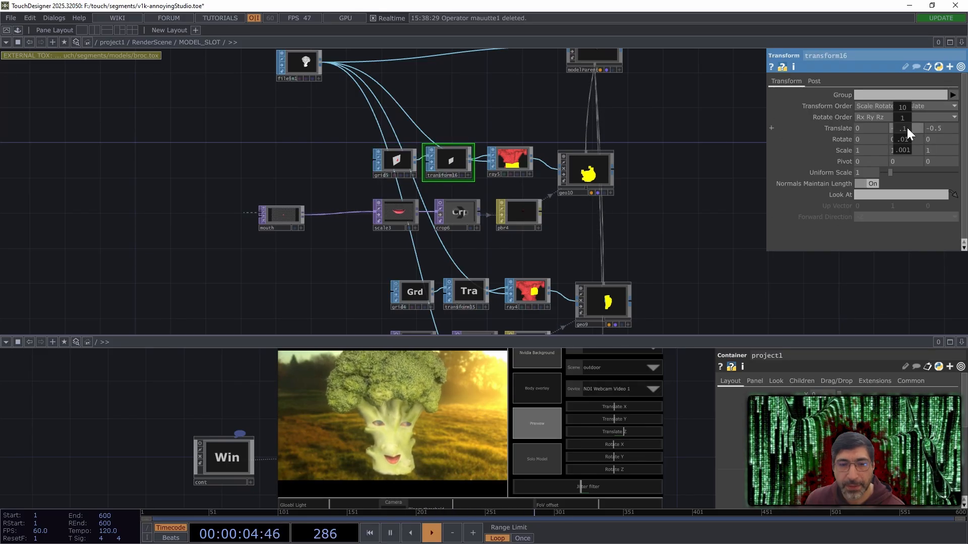
middle_drag(907, 132, 906, 114)
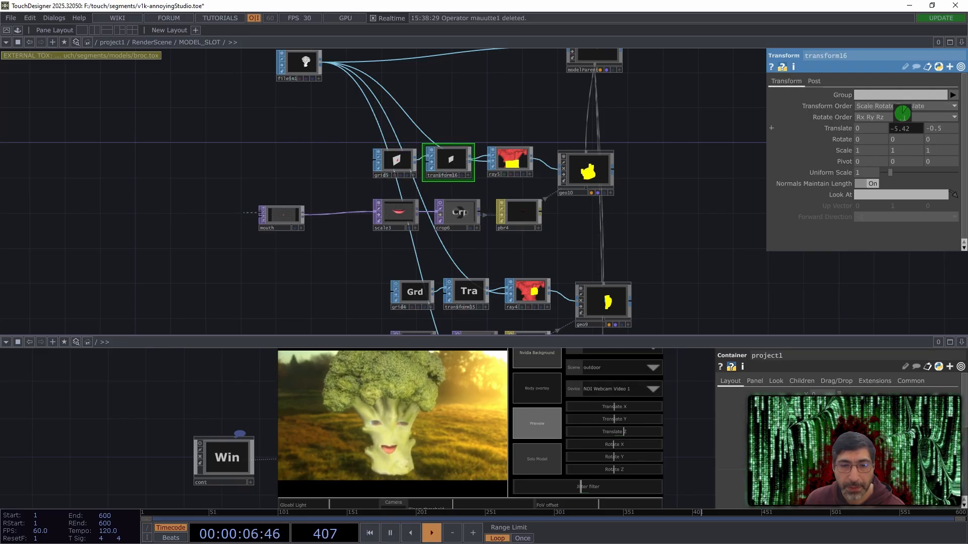
Turn on the viewer of grid3 in the left eye branch and check its size expressions.
drag(694, 229, 691, 155)
drag(668, 259, 680, 128)
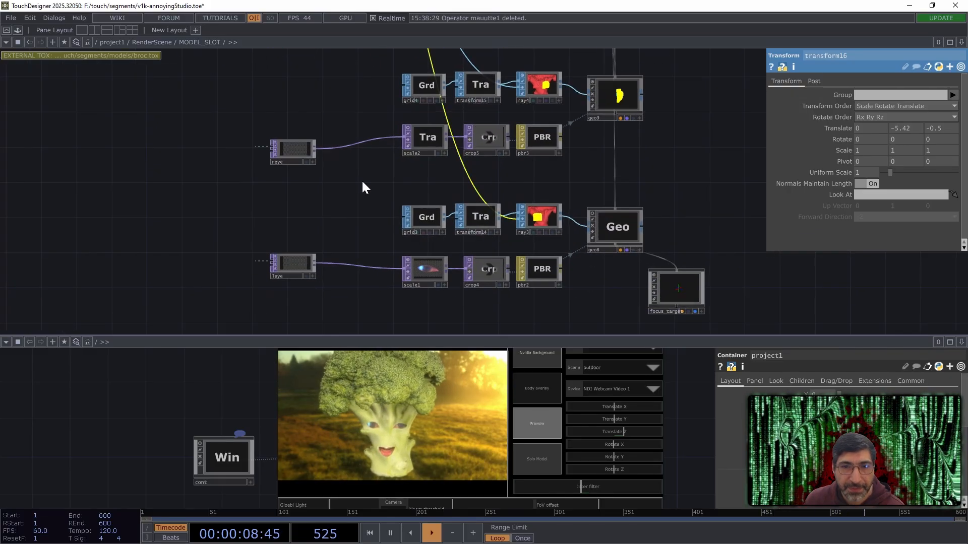
scroll(362, 181, up, 4)
click(461, 233)
drag(473, 184, 355, 145)
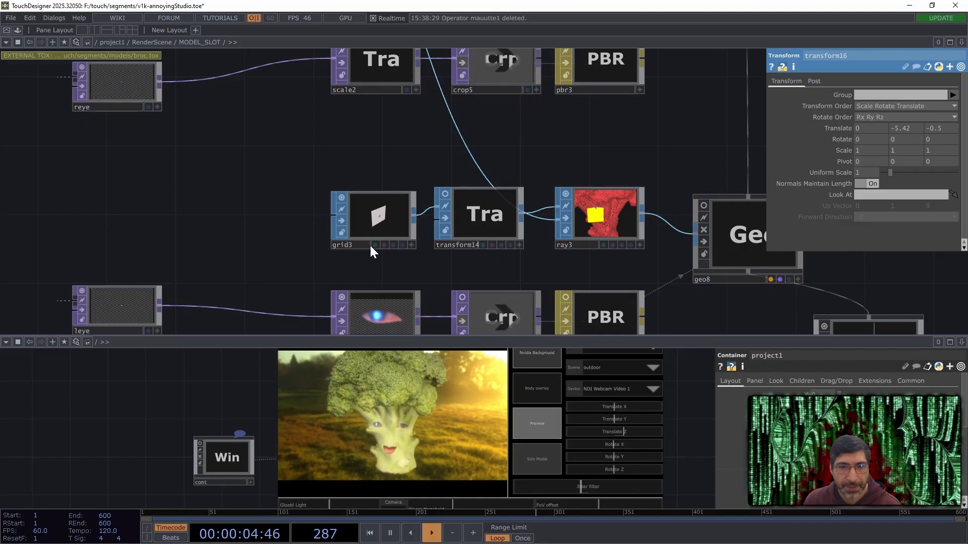
click(381, 213)
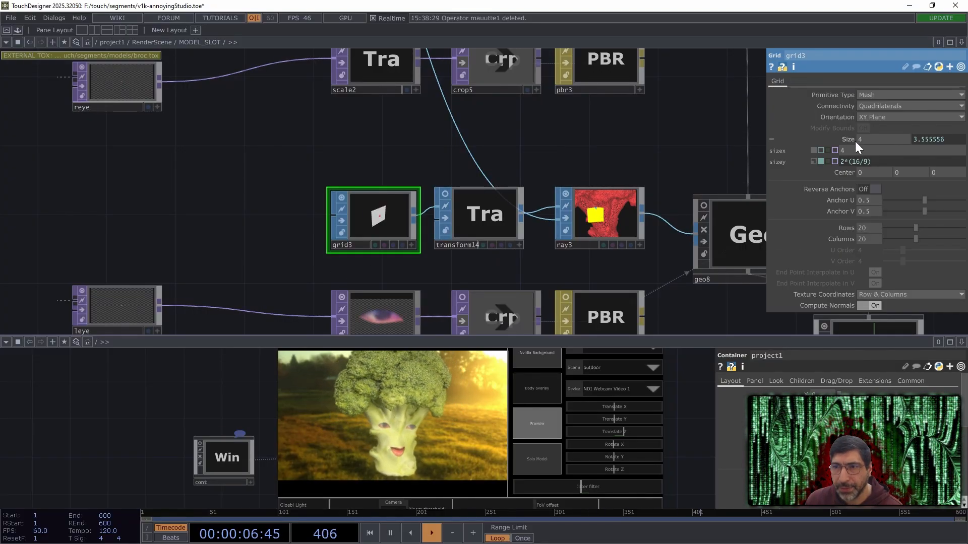
click(772, 138)
Trace the eye and mouth branches back up to modelParent and inspect the root null's transform parameters.
drag(619, 276, 534, 235)
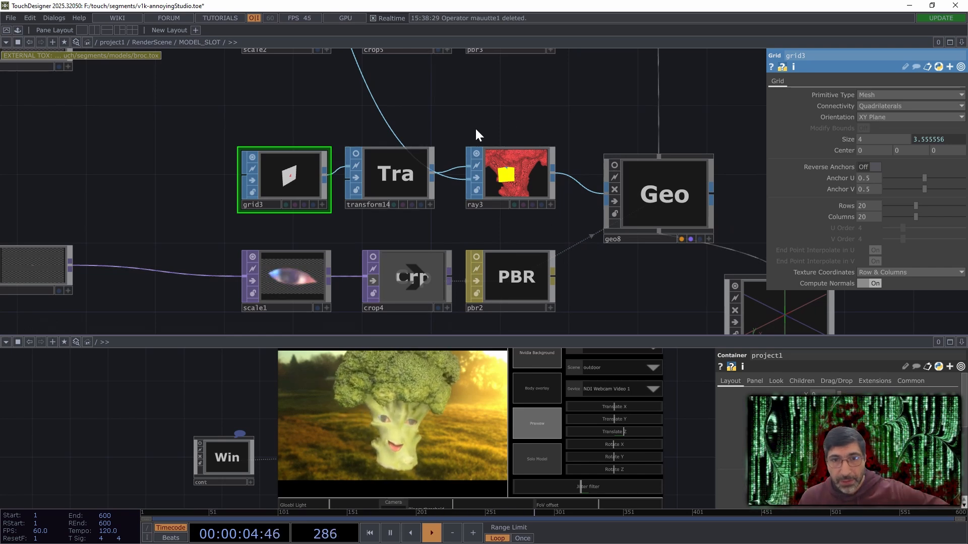
drag(506, 119, 498, 158)
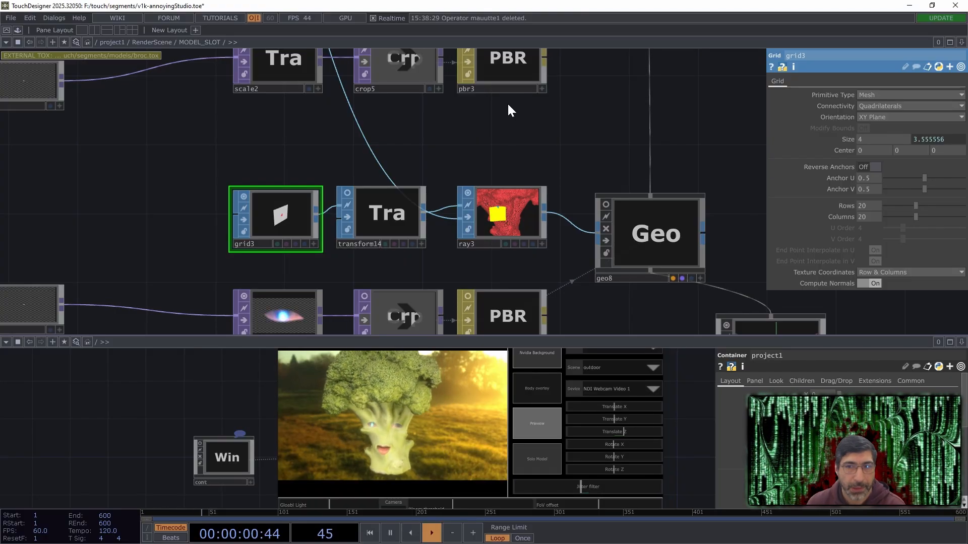
scroll(618, 130, down, 4)
drag(664, 107, 615, 189)
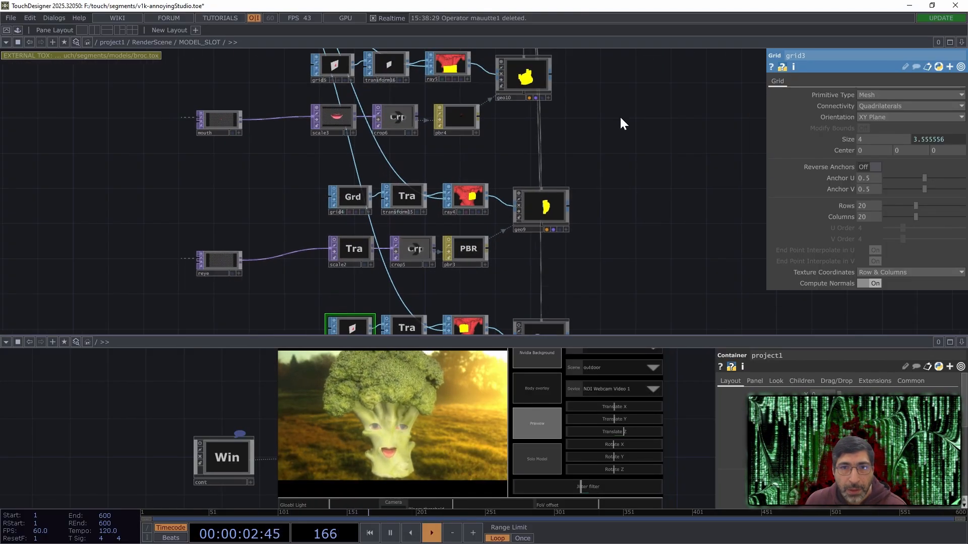
mouse_move(605, 96)
mouse_down()
mouse_move(598, 157)
mouse_move(607, 178)
mouse_move(581, 260)
mouse_up()
click(629, 103)
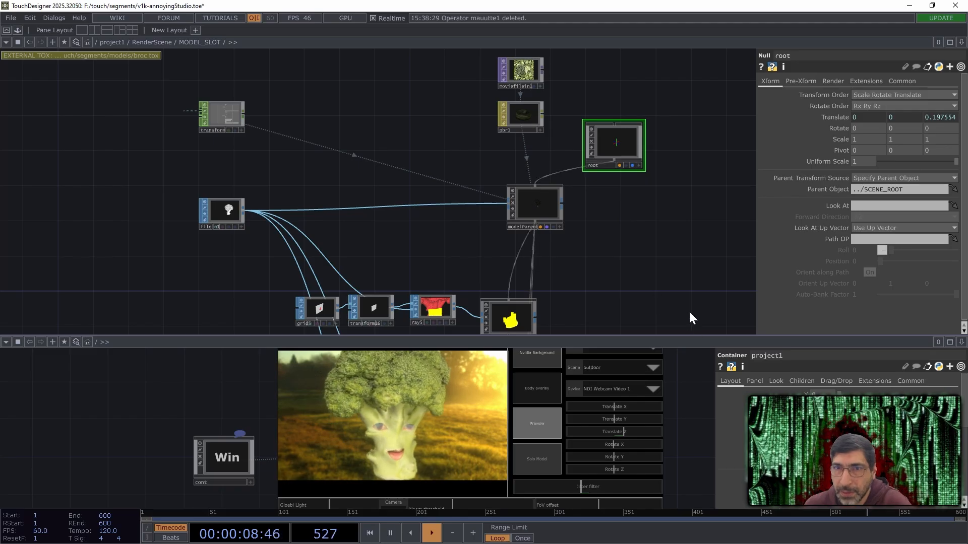
Inspect the focus_target null parented to geo8 and its Global OP Shortcut setting.
drag(689, 318, 578, 132)
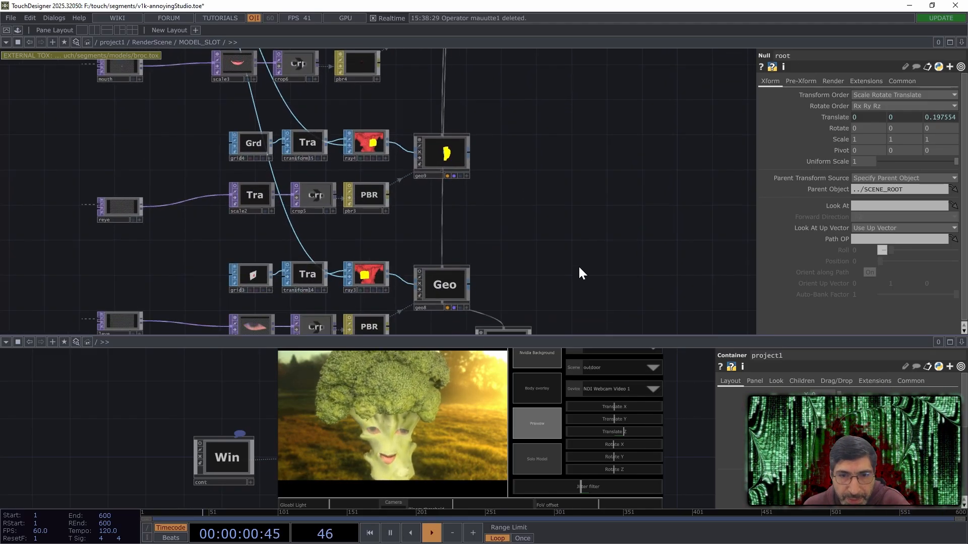
drag(580, 273, 618, 175)
click(513, 201)
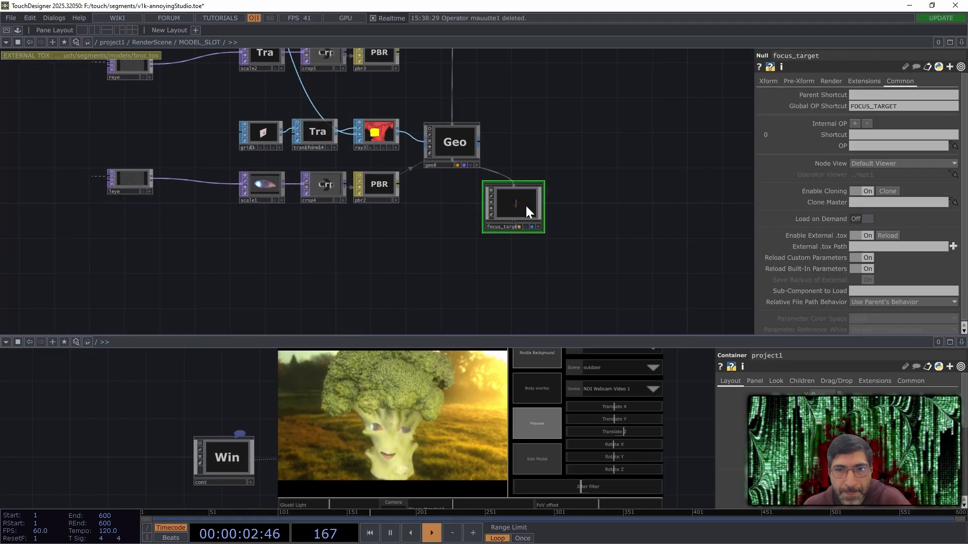
drag(576, 230, 553, 267)
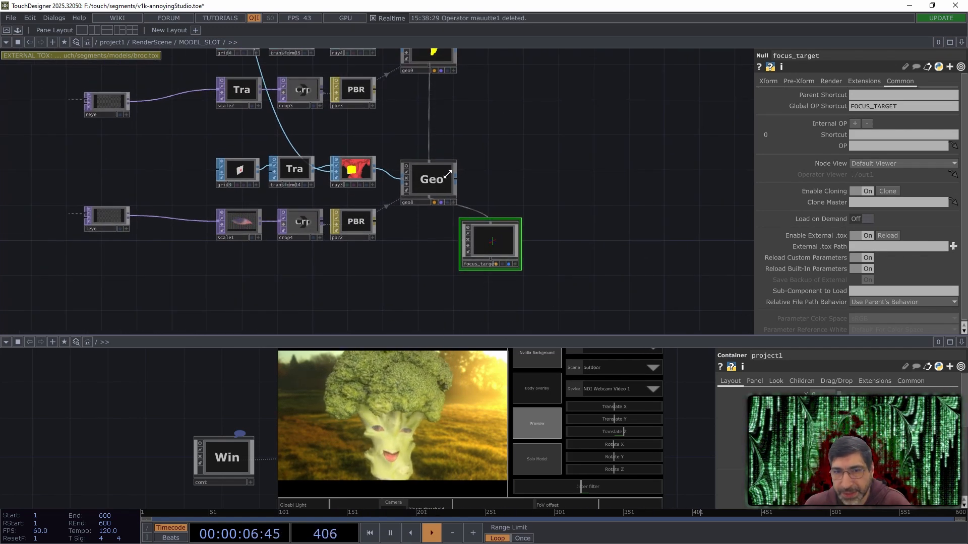
drag(492, 140, 469, 236)
drag(496, 171, 550, 129)
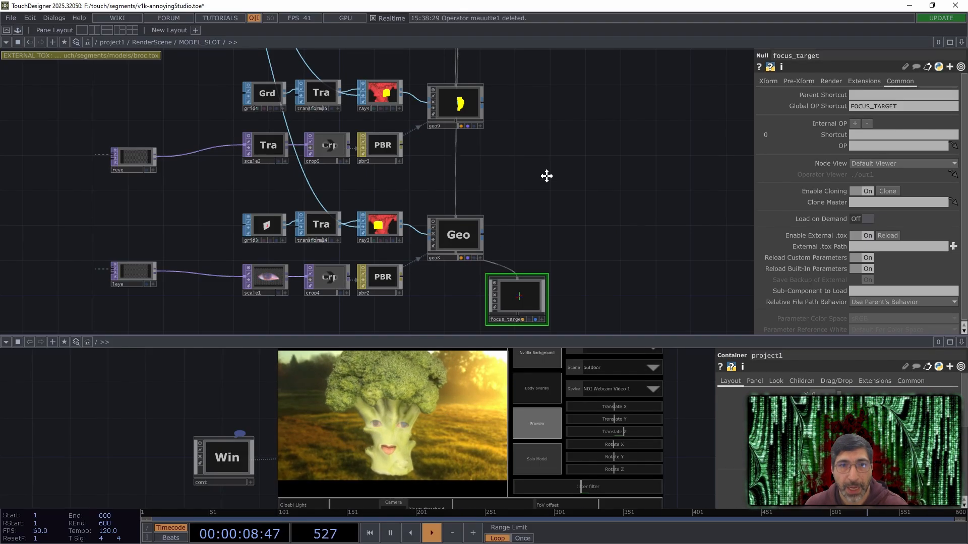
Return to the RenderScene network and inspect the render operator's camera, geometry and lights settings.
drag(547, 175, 549, 218)
drag(553, 130, 527, 207)
scroll(535, 151, down, 10)
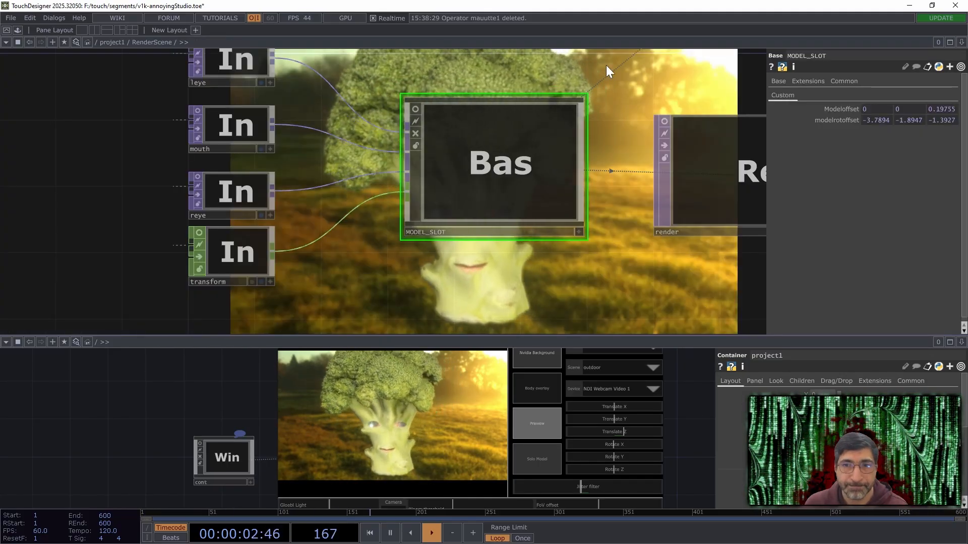
scroll(496, 116, down, 6)
drag(557, 258, 474, 262)
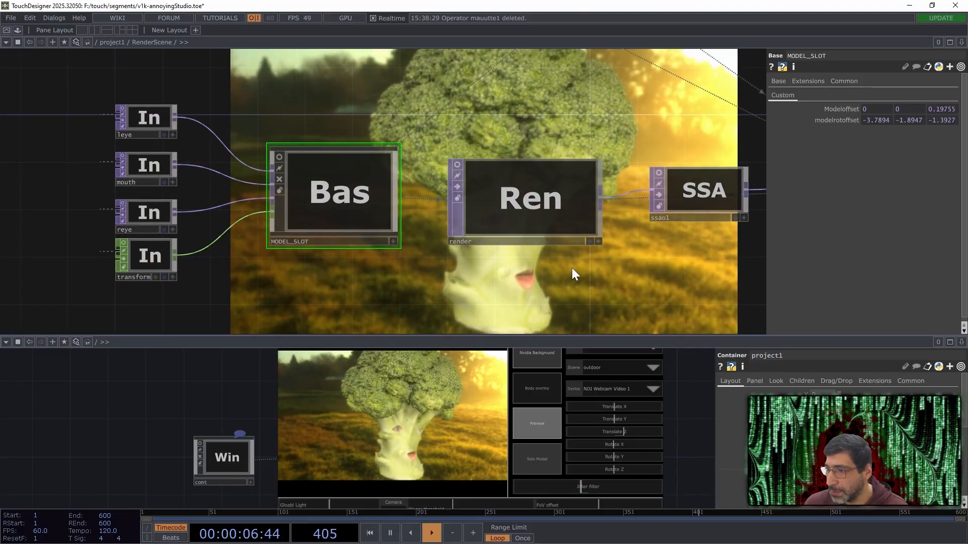
drag(474, 259, 425, 259)
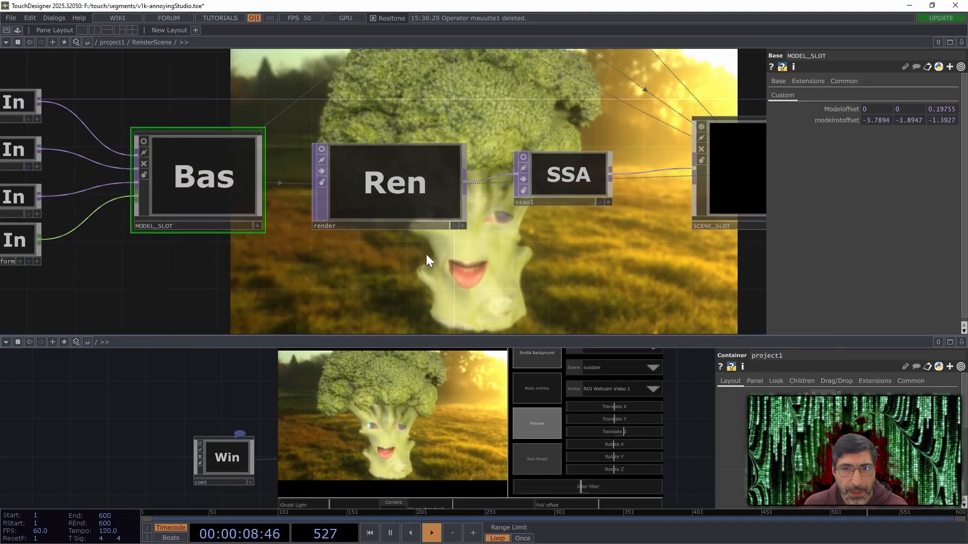
click(390, 180)
scroll(391, 182, down, 6)
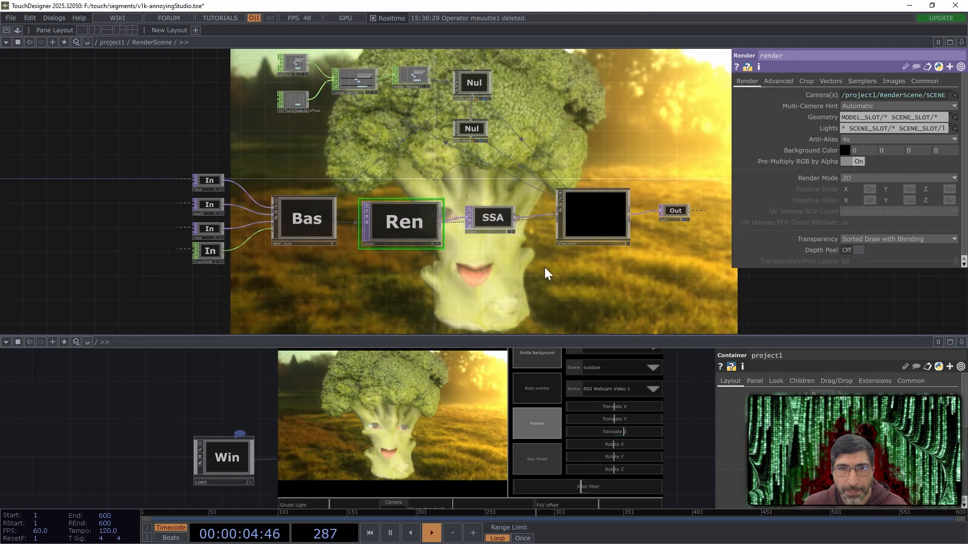
Enter SCENE_SLOT and look over its lights, environment, control container and output chain.
drag(556, 135, 565, 148)
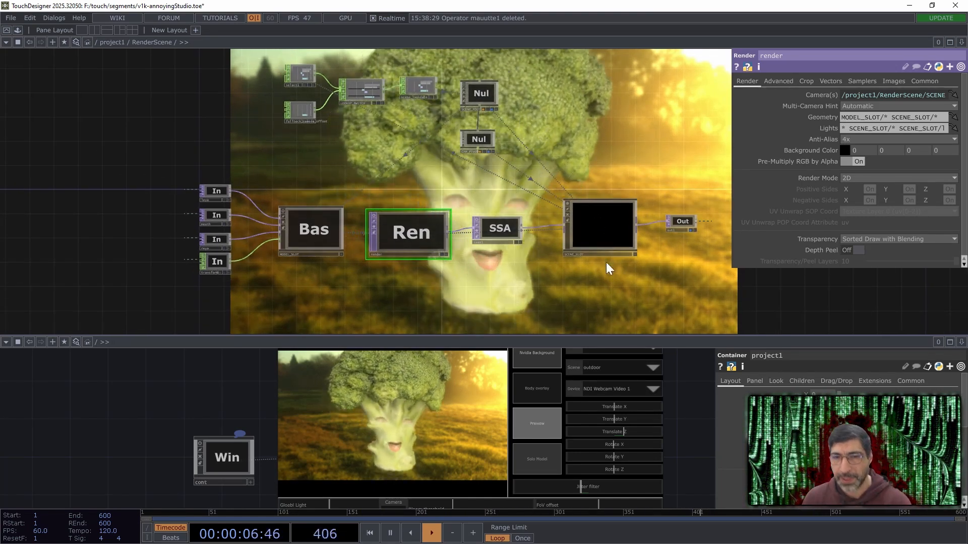
double_click(600, 232)
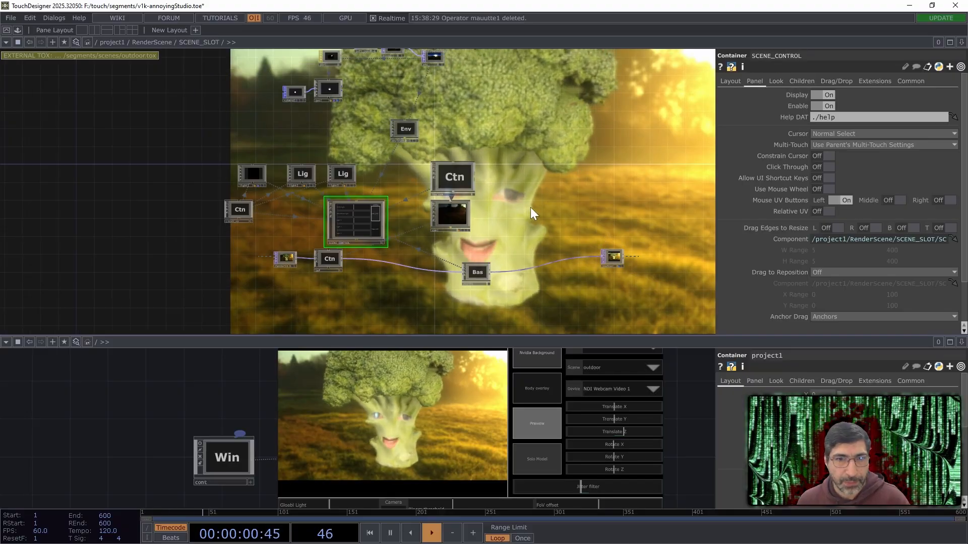
drag(530, 207, 569, 227)
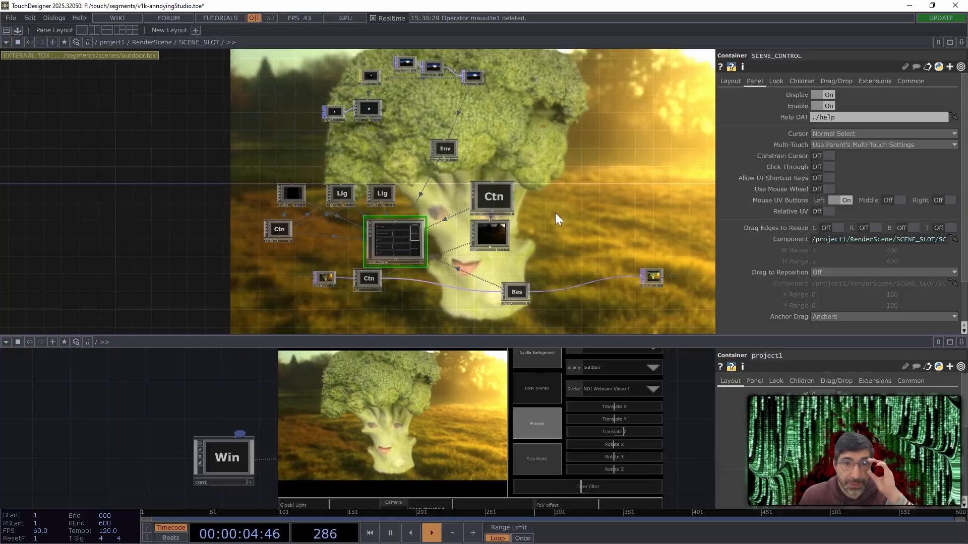
scroll(580, 196, up, 3)
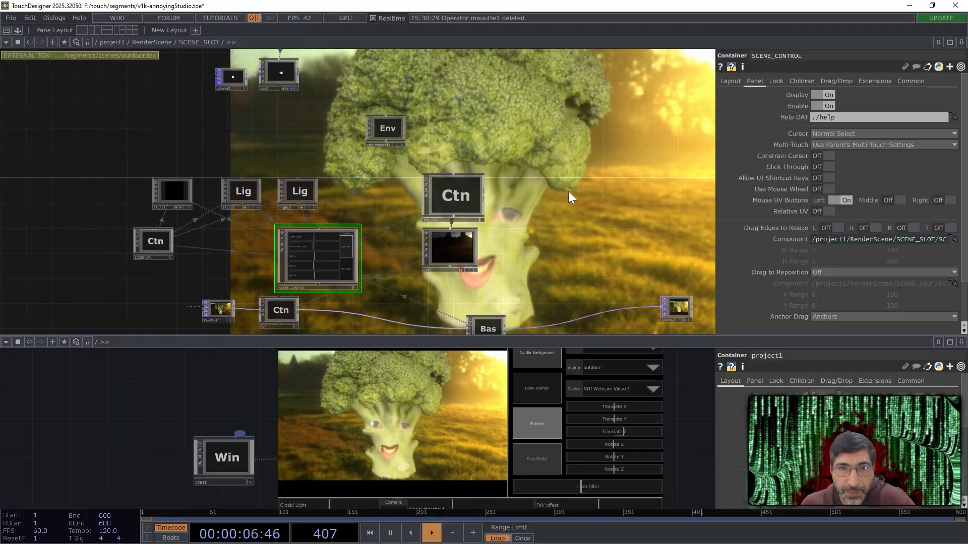
scroll(544, 199, down, 2)
scroll(322, 154, up, 3)
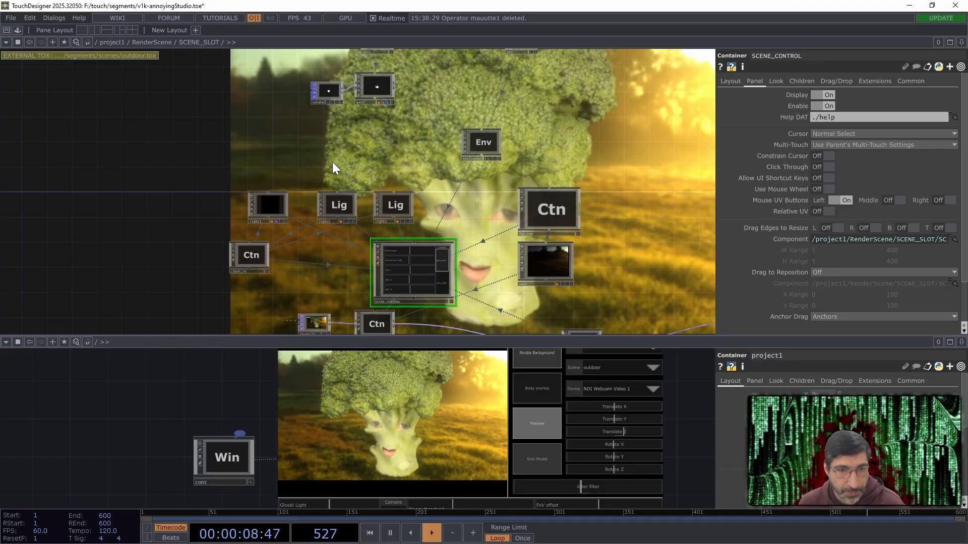
Go back into MODEL_SLOT and inspect modelParent's rotate expressions and the root null's translate parameters.
key(u)
click(323, 235)
key(i)
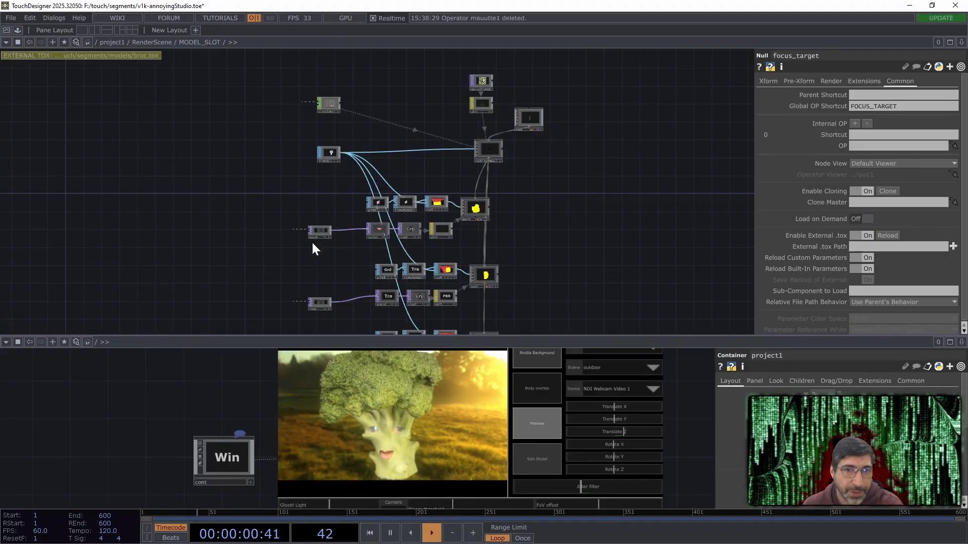
scroll(548, 176, up, 4)
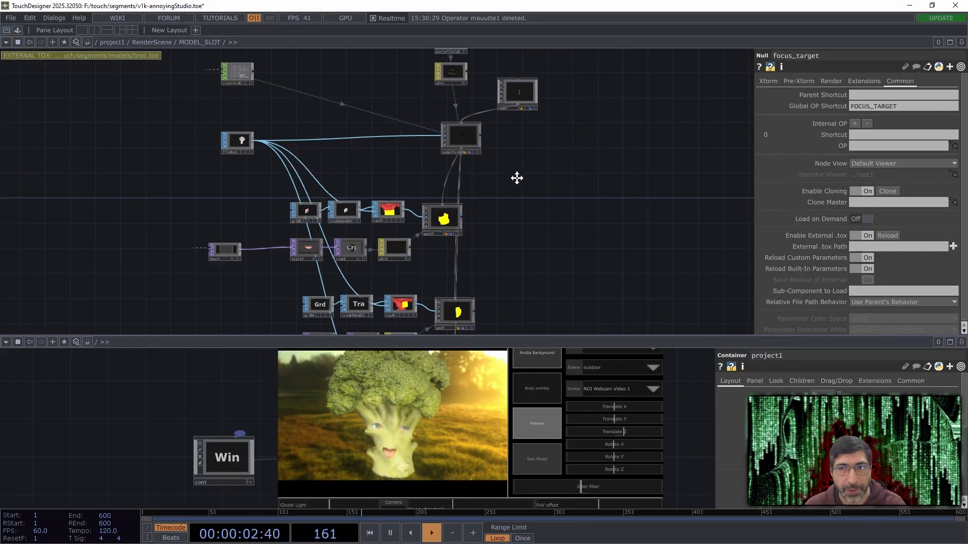
scroll(518, 175, up, 3)
click(424, 166)
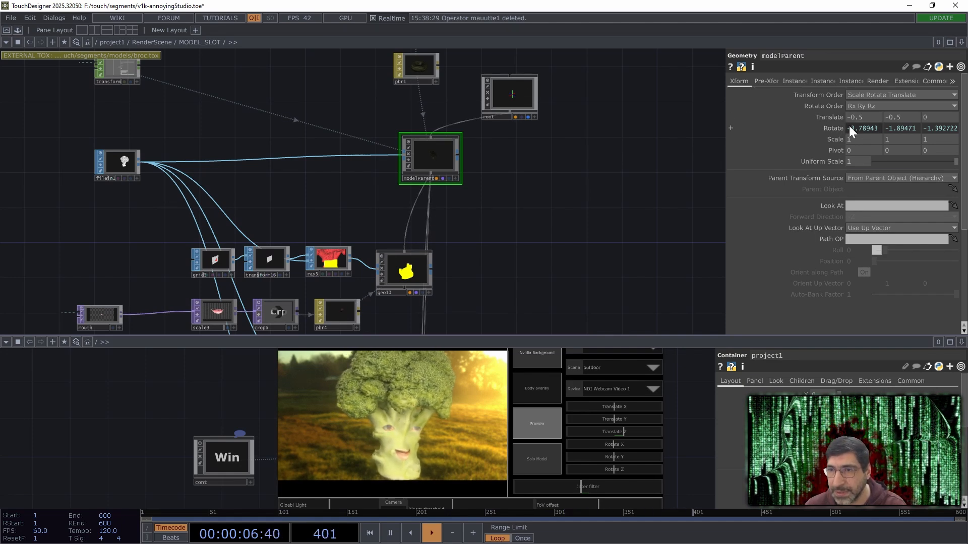
click(732, 129)
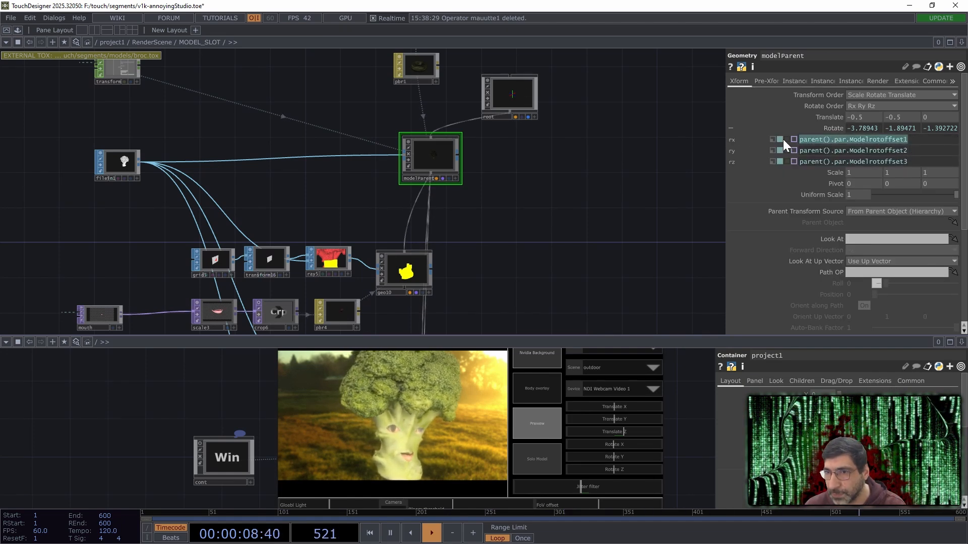
click(513, 102)
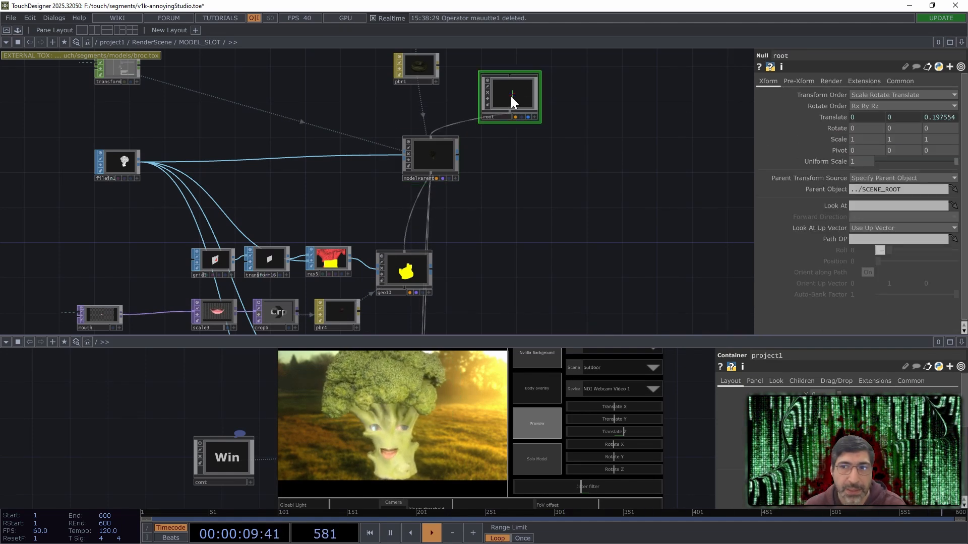
click(760, 117)
Return to RenderScene and check what MODEL_SLOT's Modeloffset and modelrotoffset custom parameters are bound to.
key(u)
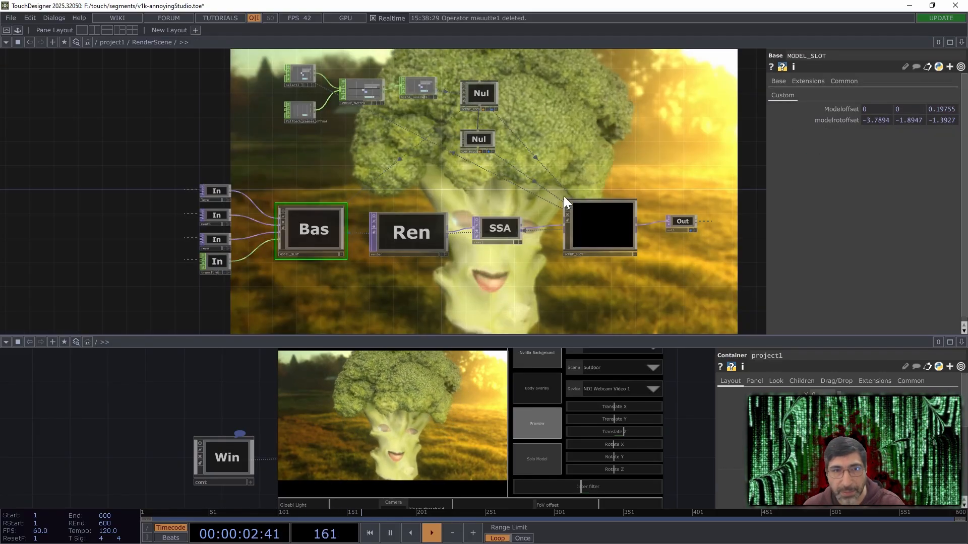
right_click(313, 235)
click(827, 146)
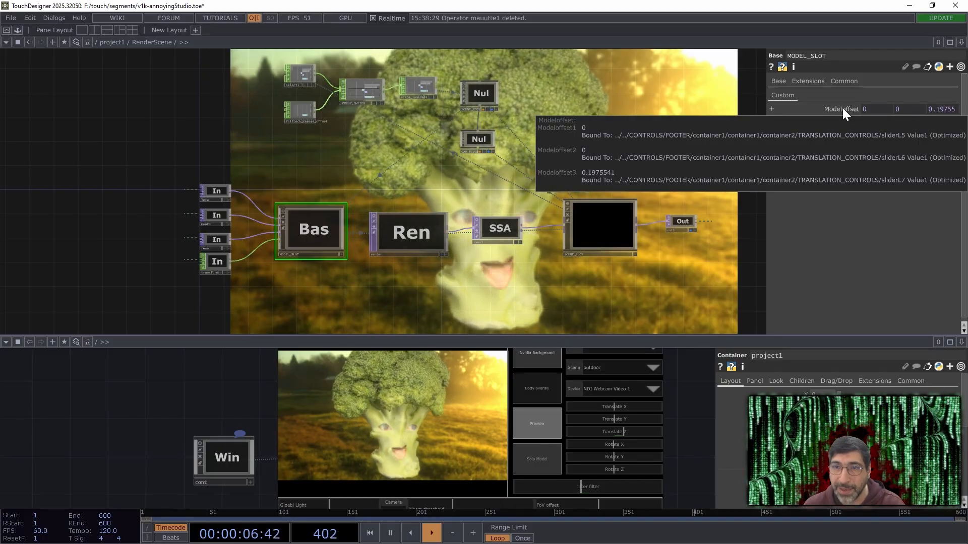
mouse_move(842, 123)
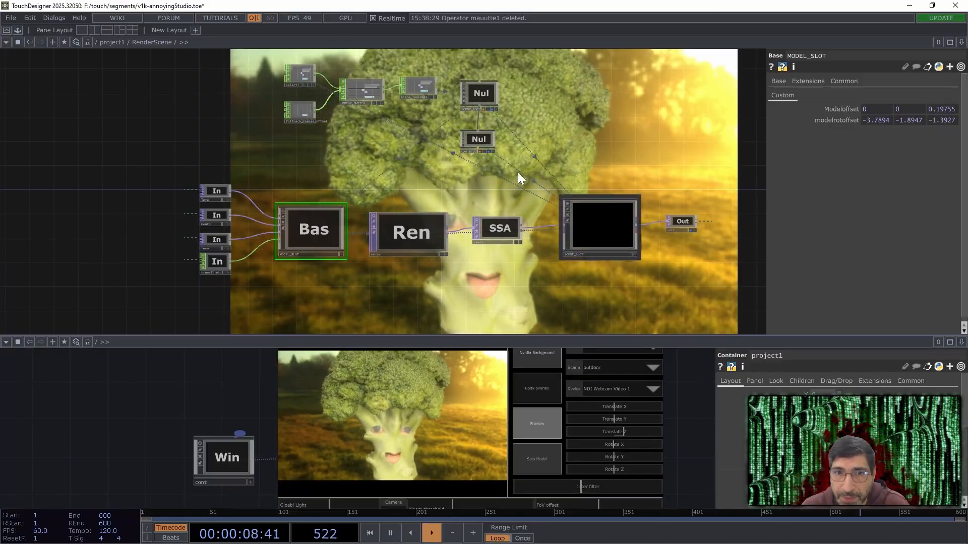
Inspect the SCENE_ROOT null's translate expressions and the CAM_PIVOT null's pre-transform parameters.
scroll(567, 79, up, 2)
drag(566, 79, 544, 133)
scroll(544, 134, up, 2)
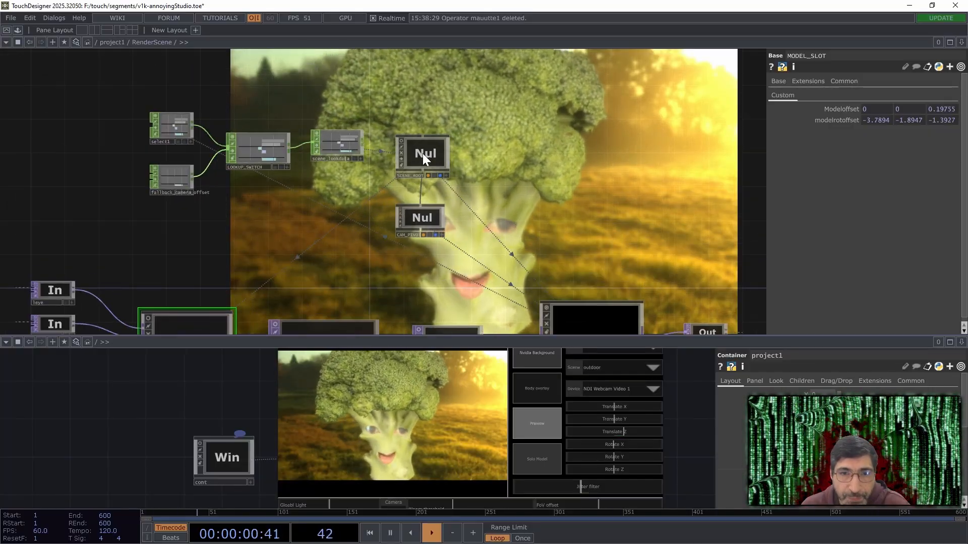
click(422, 153)
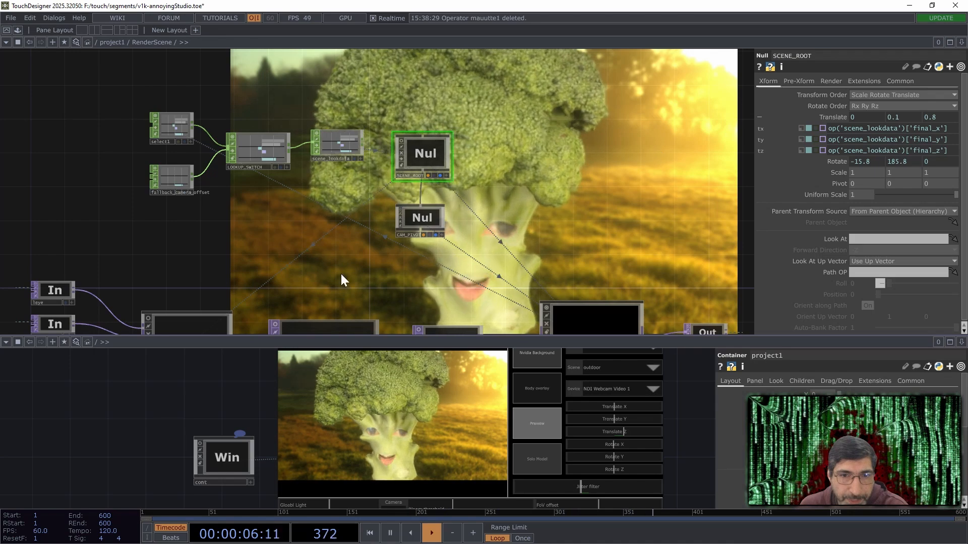
click(421, 215)
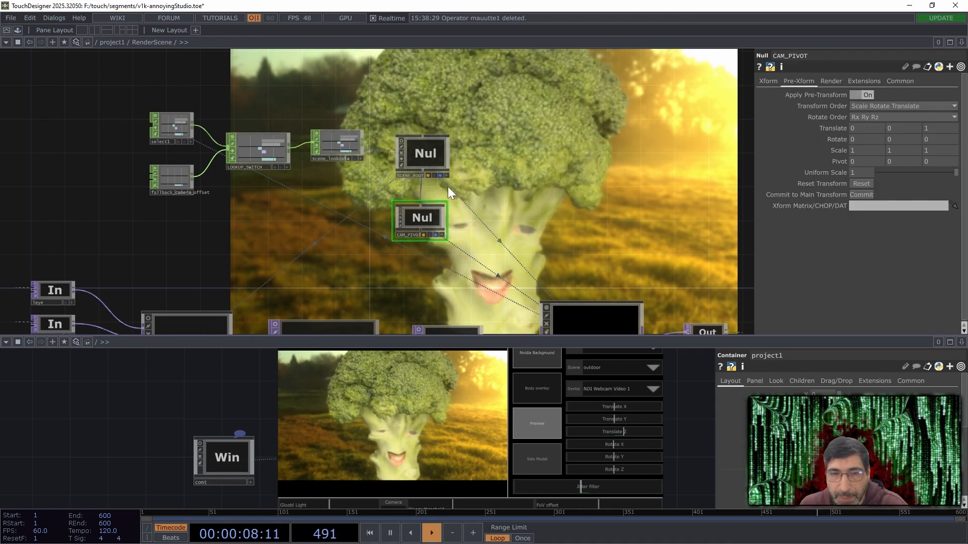
click(424, 158)
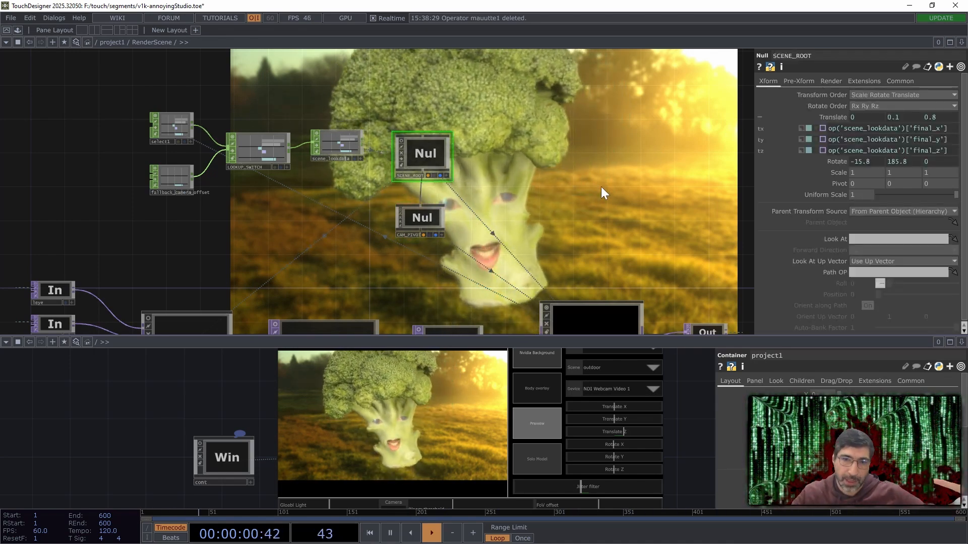
Review SCENE_SLOT's custom parameters Scenecamera, Lookdata and Focustarget in the Component Editor, then close it.
mouse_move(576, 211)
mouse_down()
mouse_move(584, 170)
mouse_move(515, 122)
mouse_up()
drag(519, 226, 496, 221)
double_click(493, 234)
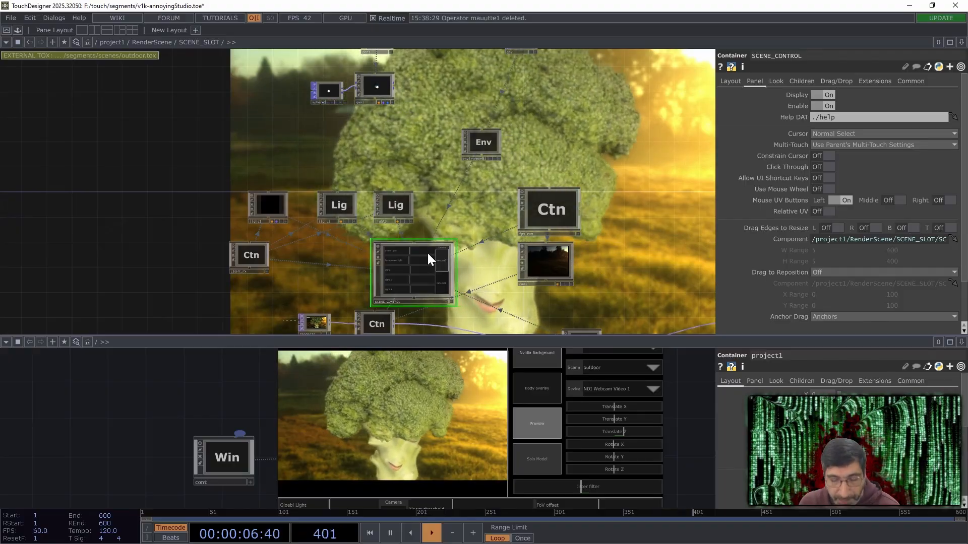
key(u)
right_click(499, 246)
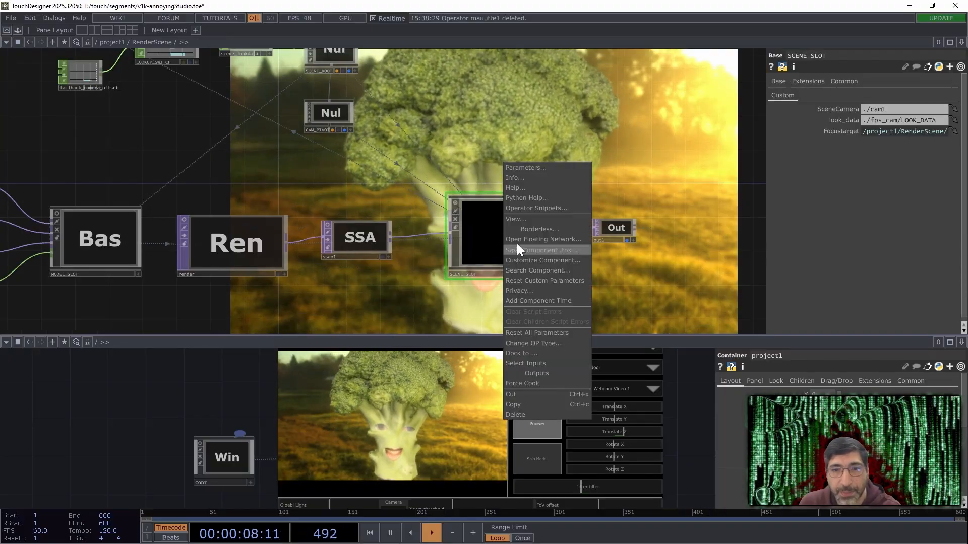
click(563, 263)
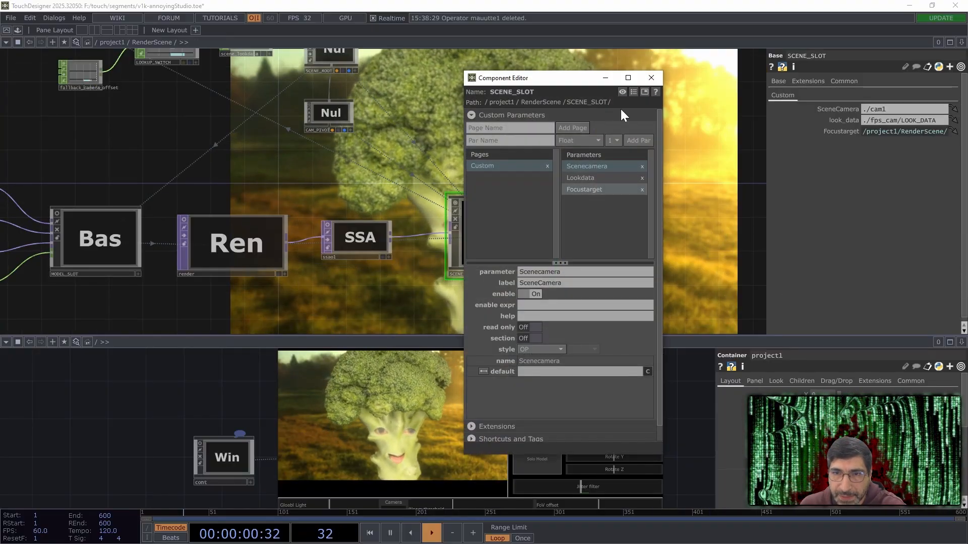
click(649, 82)
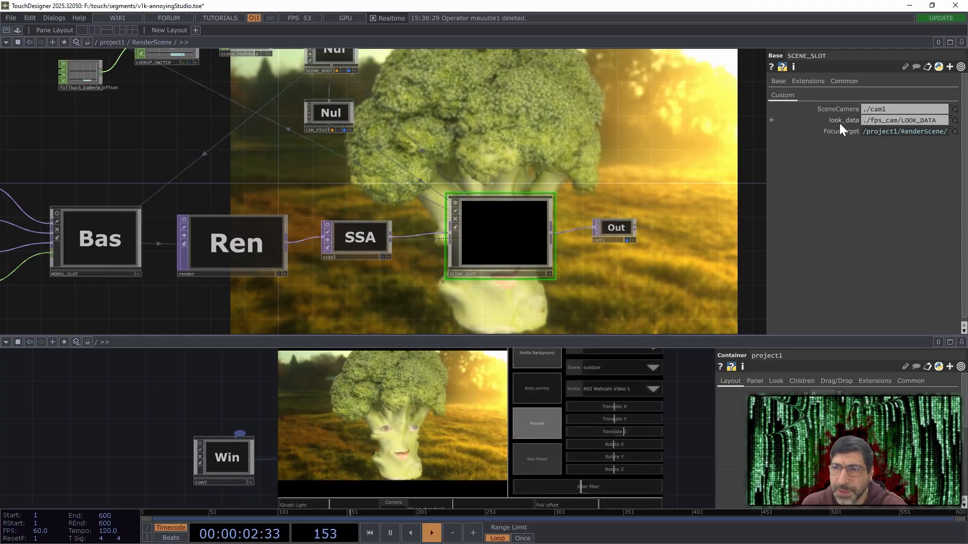
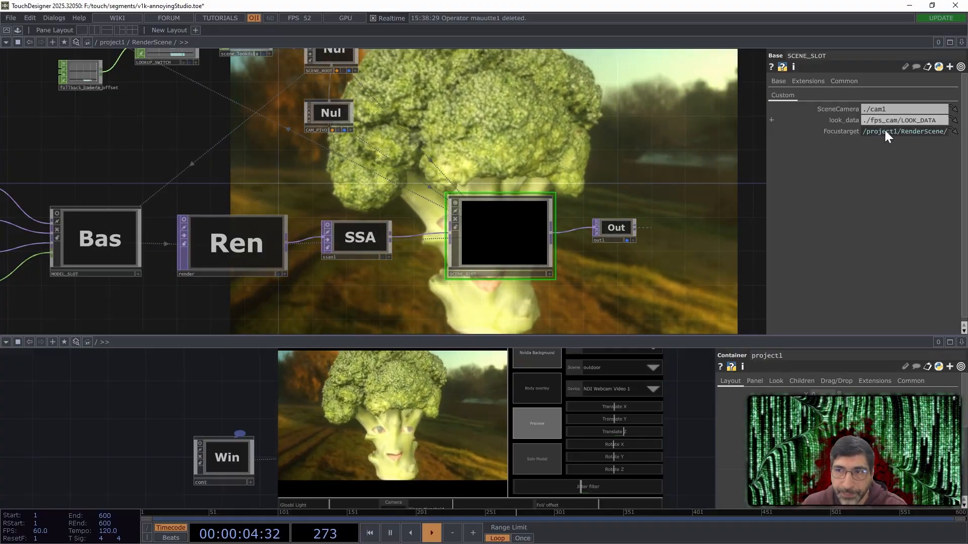
Enter SCENE_SLOT and move the SCENE_CONTROL container above the three lights.
double_click(498, 223)
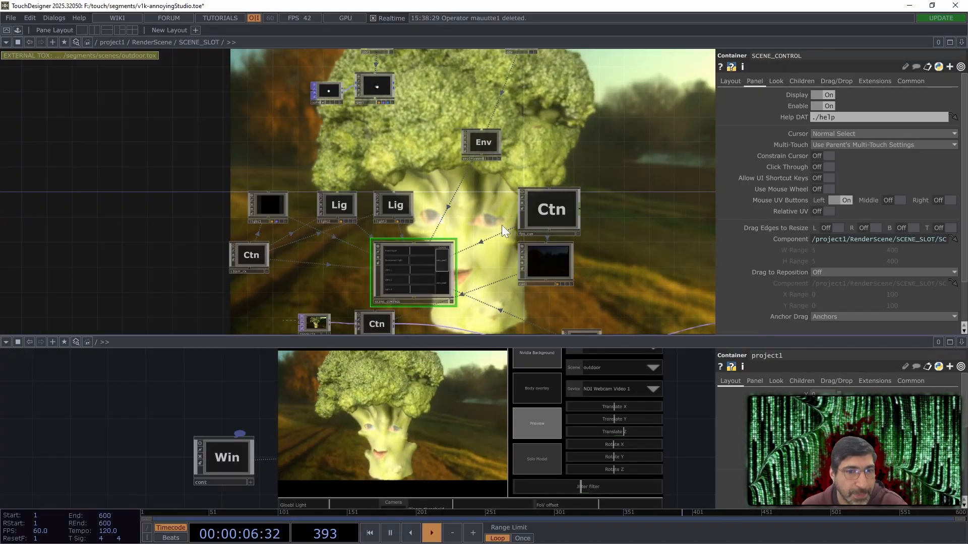
drag(610, 267, 613, 253)
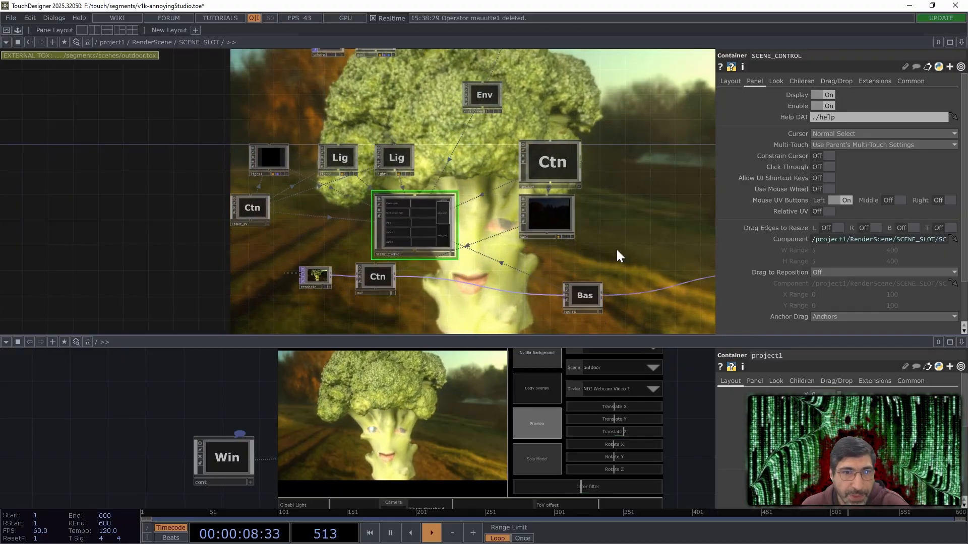
drag(395, 228, 243, 90)
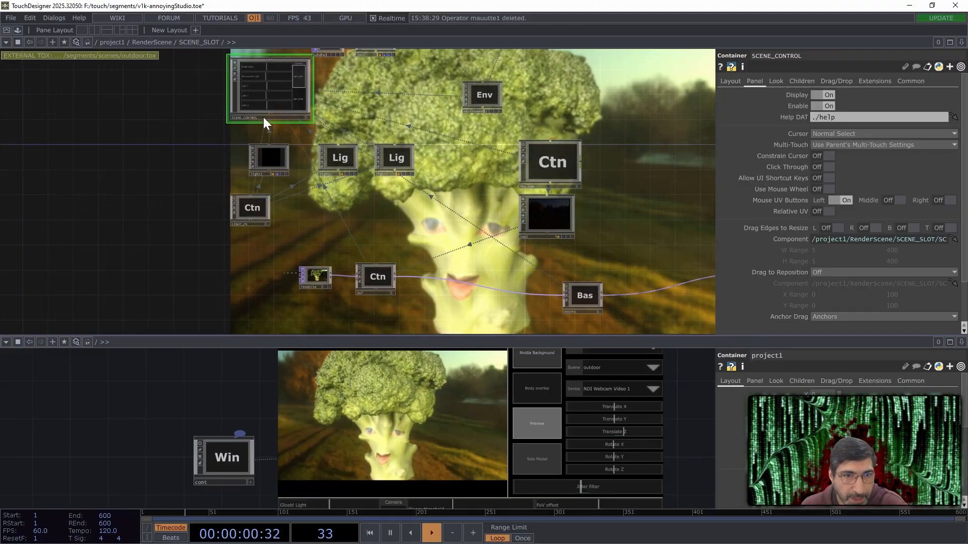
Inspect the custom parameters of the LIGHT_FX container and the layout settings of the fps_cam container.
click(252, 208)
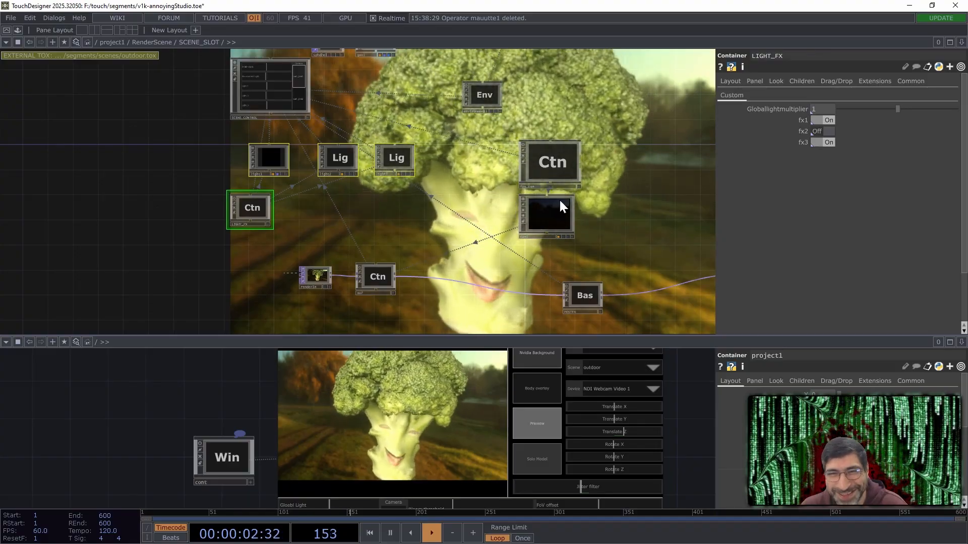
click(548, 160)
scroll(553, 164, up, 5)
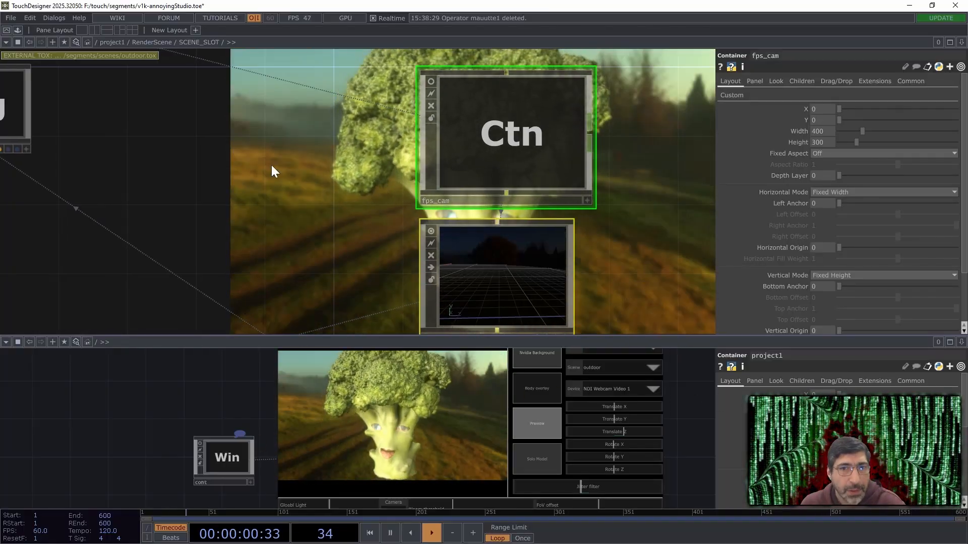
scroll(273, 166, down, 3)
drag(126, 227, 417, 256)
scroll(313, 224, down, 4)
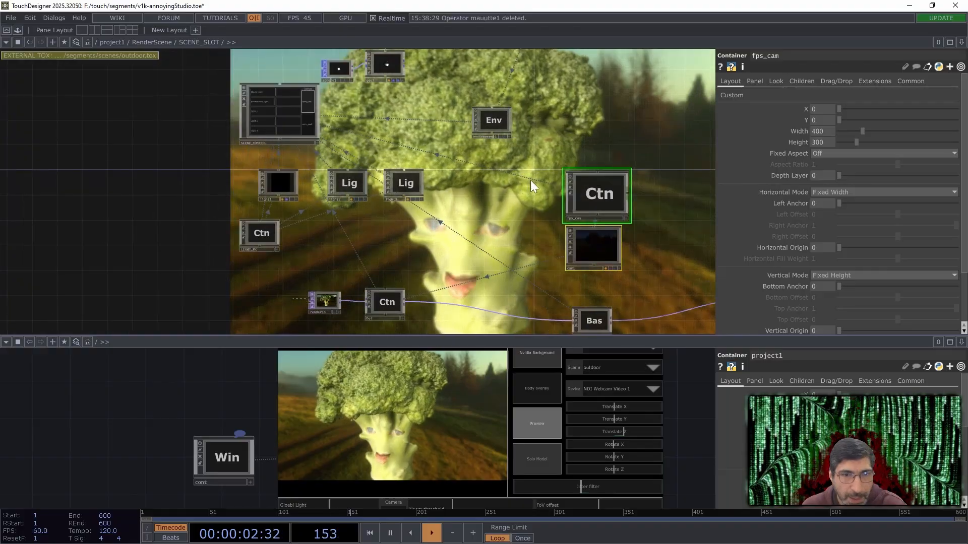
Inspect light3's Look At setting and examine the SCENE_CONTROL sliders with the neighbouring sphere1 and geo1.
click(406, 183)
drag(566, 81, 554, 117)
scroll(350, 151, up, 3)
scroll(349, 151, up, 3)
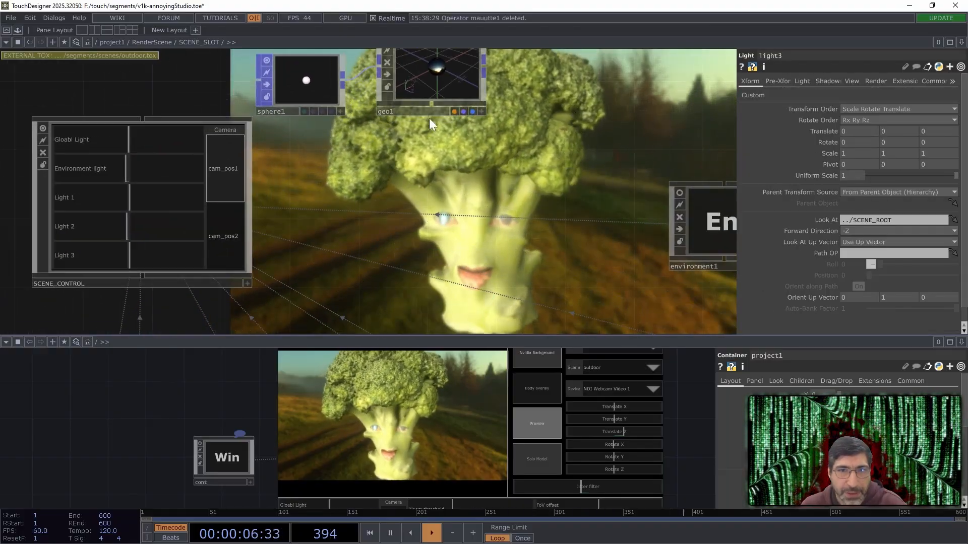
drag(618, 105, 603, 123)
drag(432, 161, 523, 132)
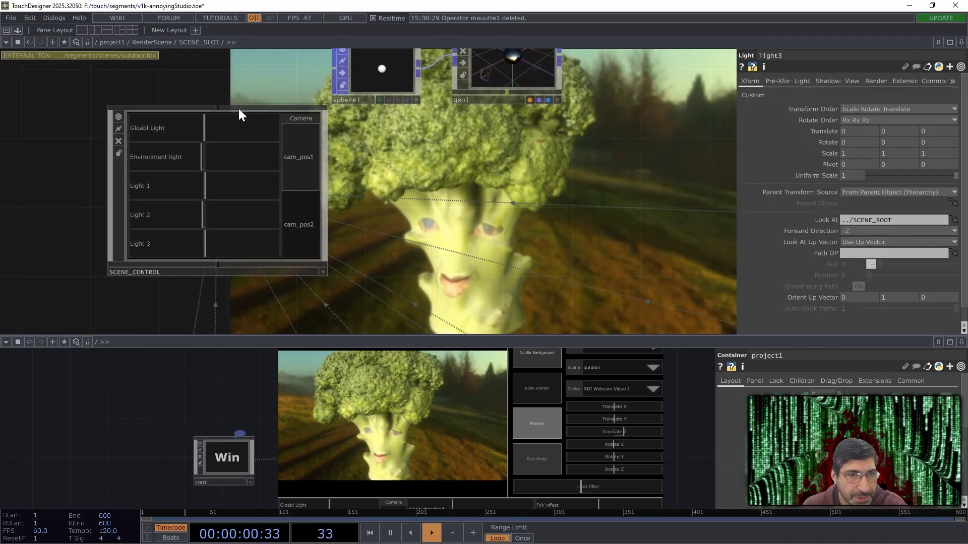
scroll(320, 237, down, 2)
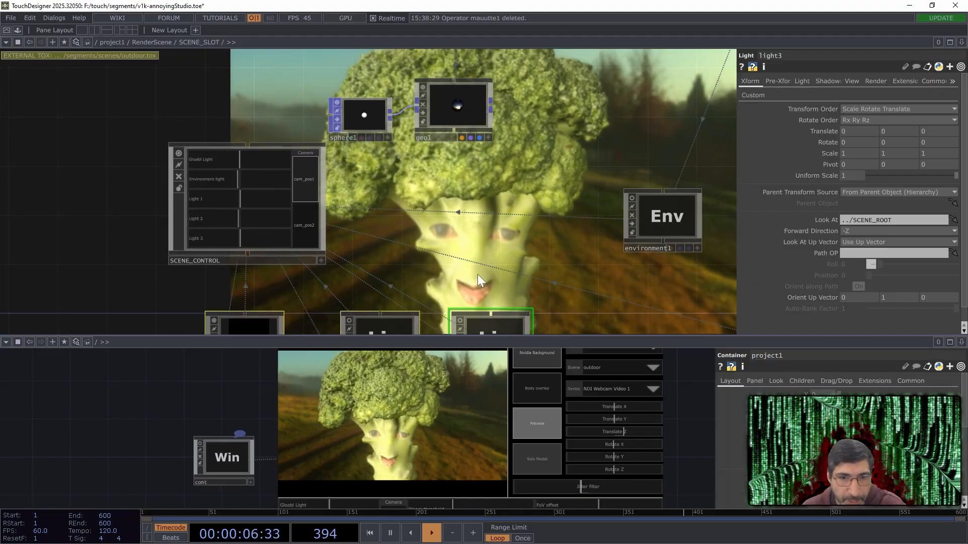
In the outdoor scene's LIGHT_FX container, turn fx1 off, fx2 on and fx3 off.
scroll(477, 274, down, 2)
drag(477, 274, 465, 143)
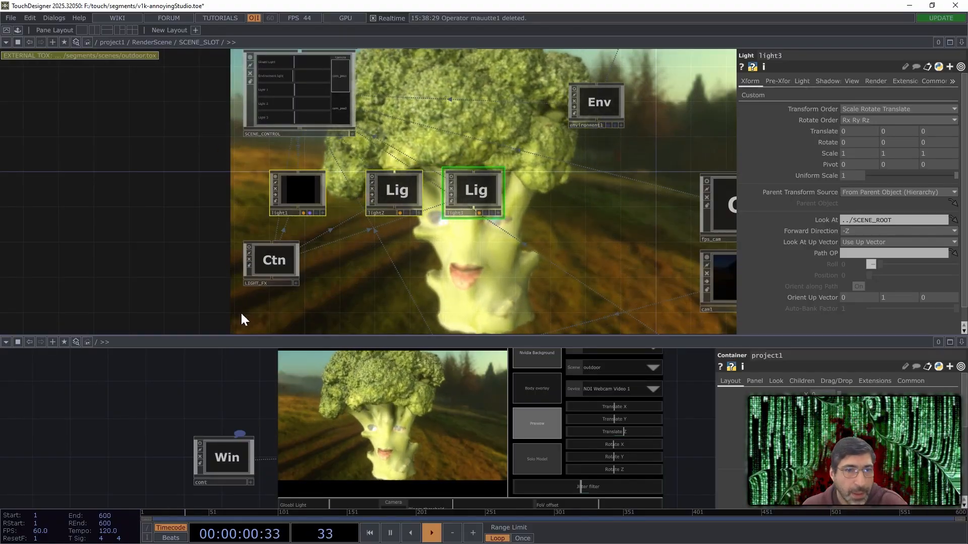
click(279, 271)
scroll(258, 319, up, 2)
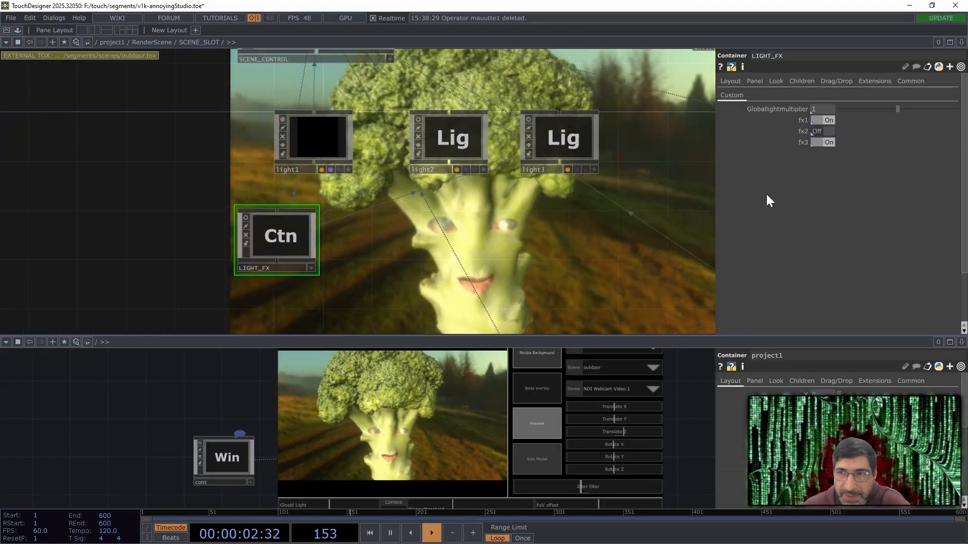
click(828, 120)
click(827, 131)
click(828, 142)
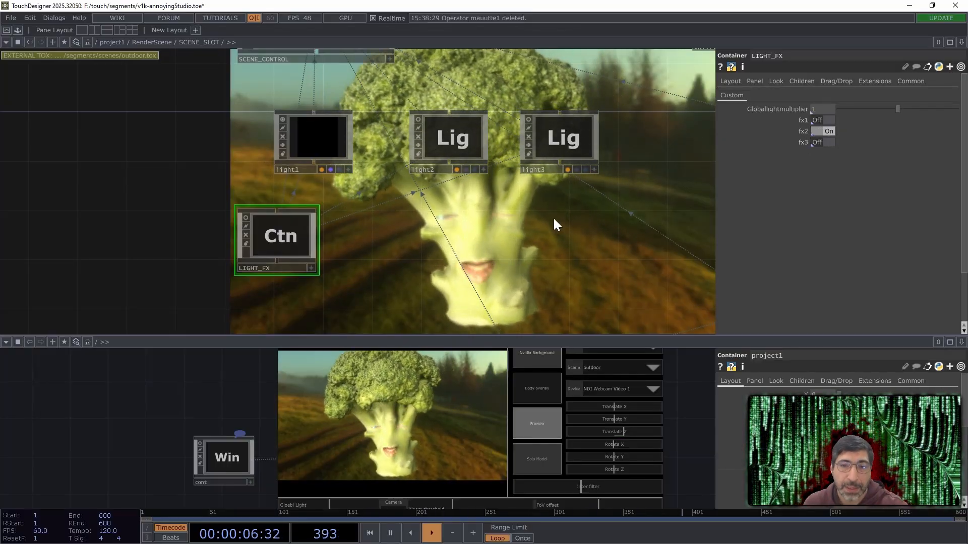
Go back up to RenderScene and switch the control panel's Scene to bathroom.
key(u)
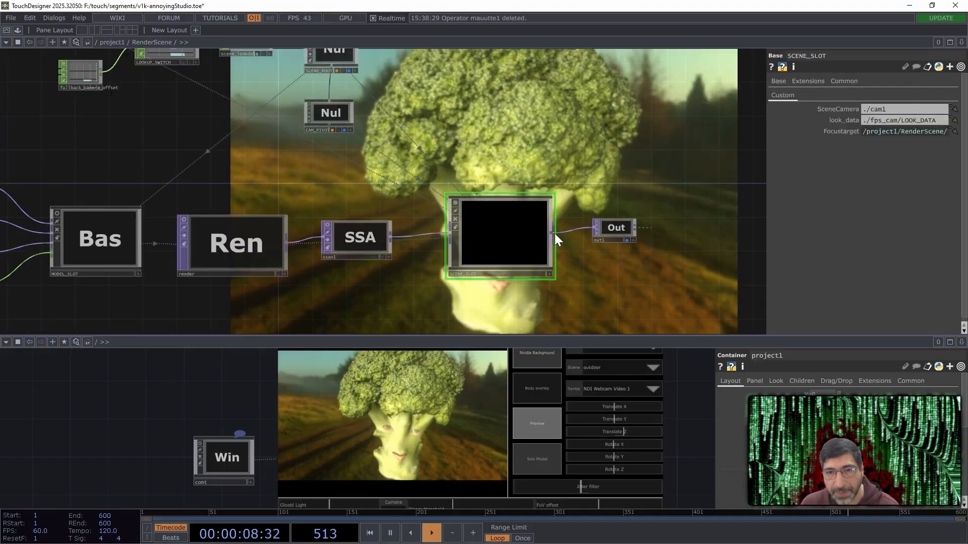
drag(677, 408, 669, 441)
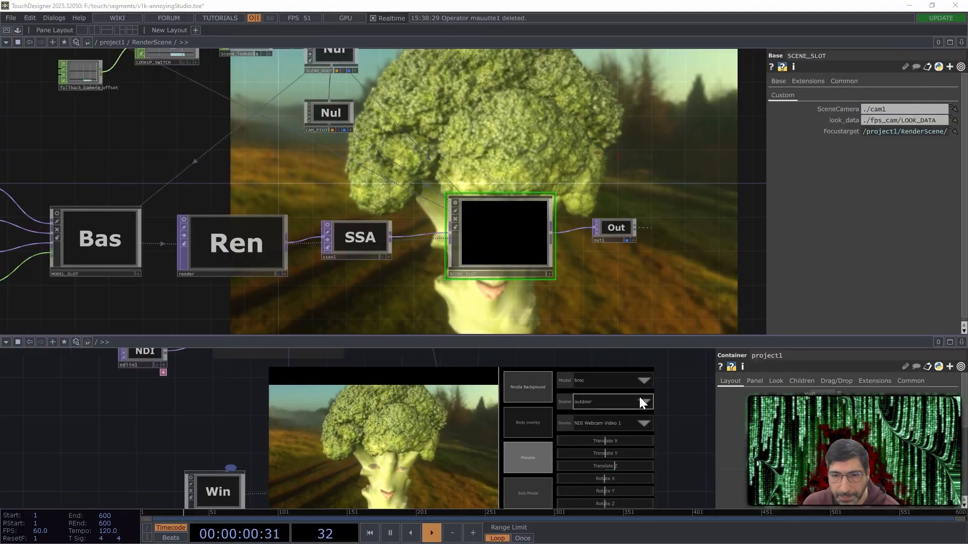
click(639, 399)
click(582, 430)
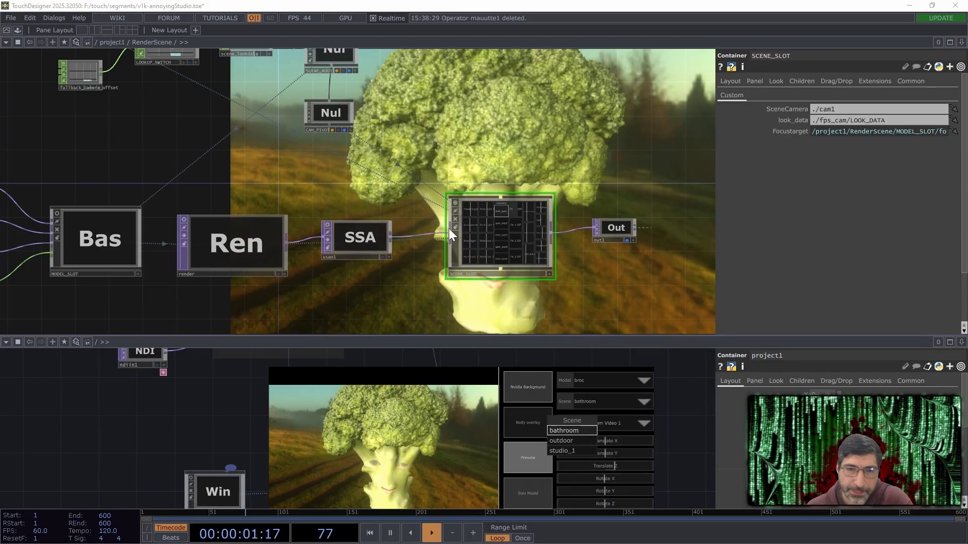
drag(238, 162, 267, 163)
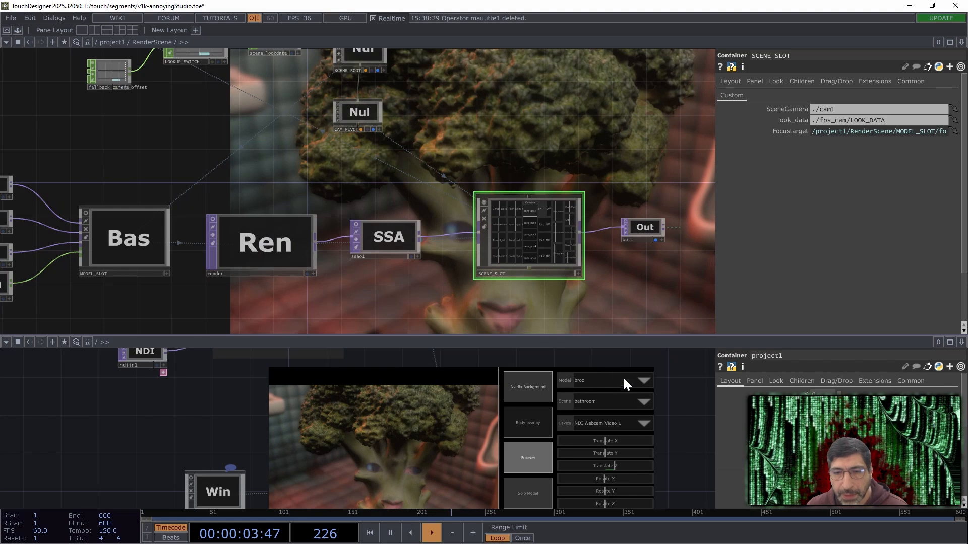
Enter the bathroom SCENE_SLOT and examine its USD import, lights, environment light, camera and output chain.
key(i)
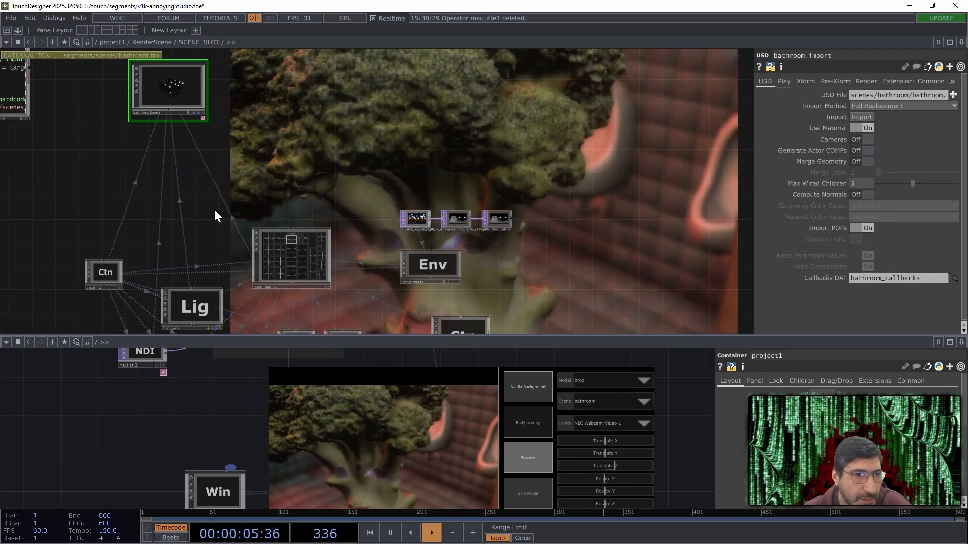
scroll(373, 187, down, 5)
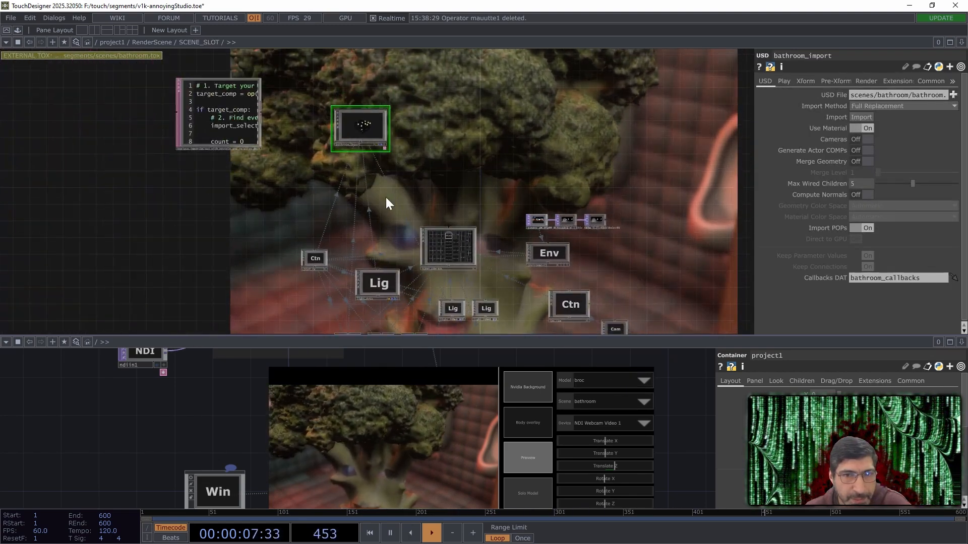
scroll(386, 198, down, 4)
drag(618, 202, 611, 129)
scroll(353, 208, up, 5)
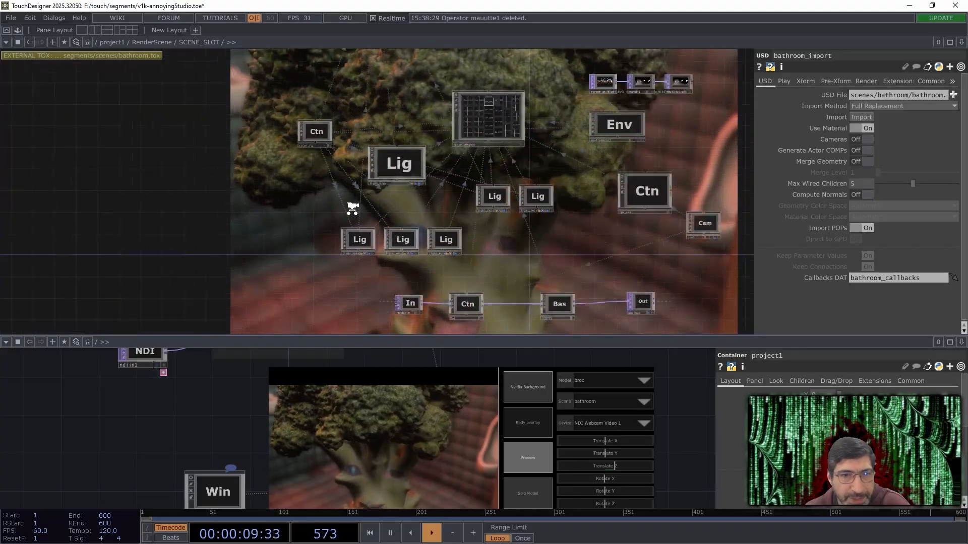
scroll(425, 201, up, 4)
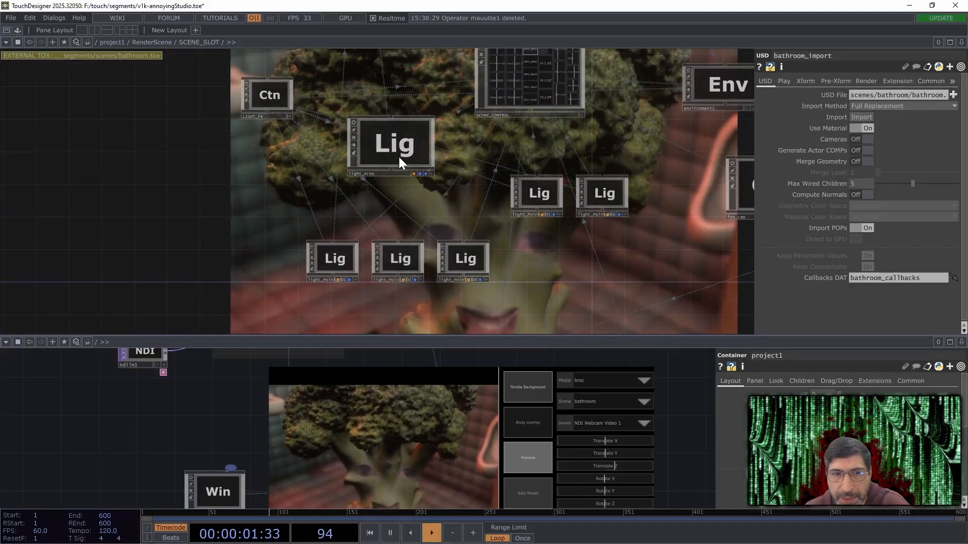
drag(568, 126, 501, 158)
Inspect SCENE_CONTROL's layout settings, then select the environment light with its three texture operators and check the Movie File In settings.
click(450, 107)
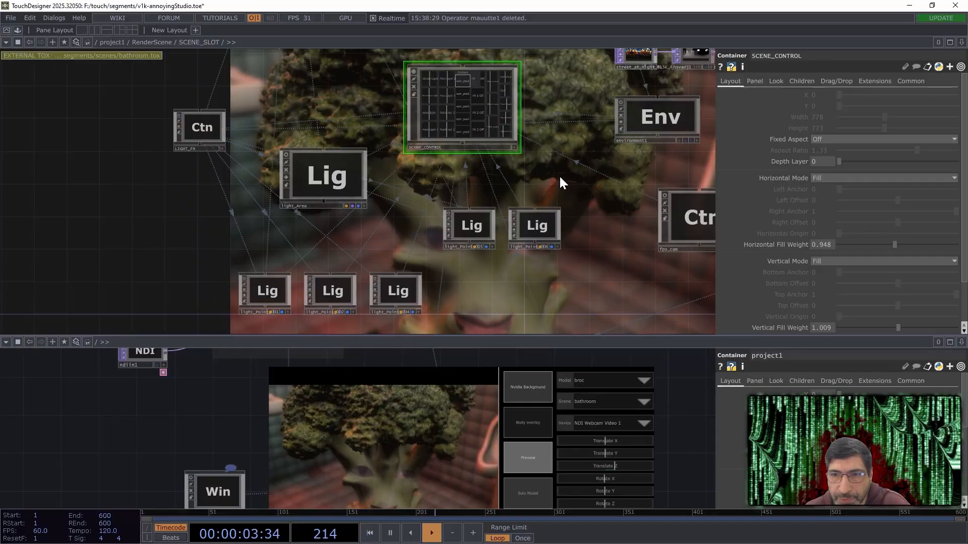
drag(571, 184, 386, 179)
drag(502, 212, 478, 309)
right_drag(558, 223, 417, 132)
drag(462, 131, 594, 167)
drag(323, 215, 381, 332)
drag(278, 134, 277, 224)
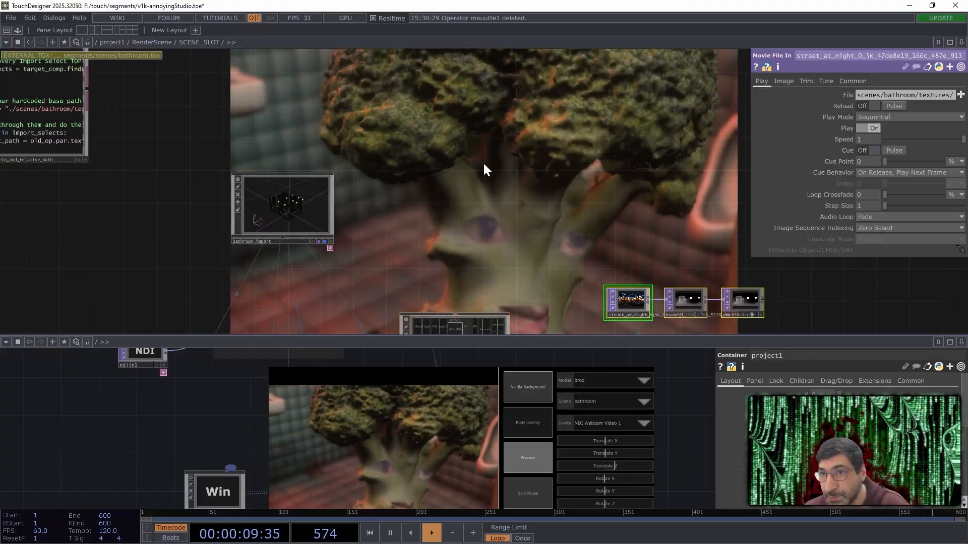
drag(315, 284, 392, 186)
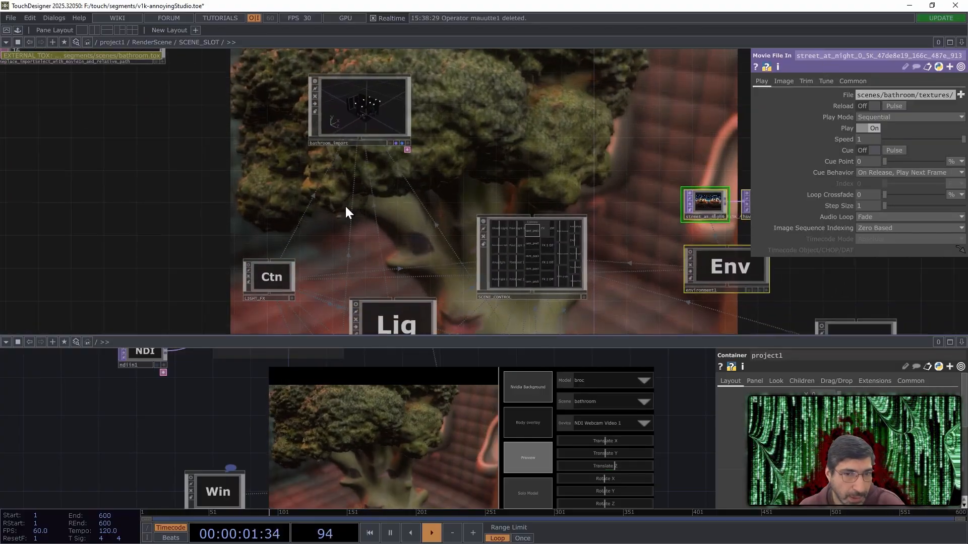
Review the bathroom lights' links to LIGHT_FX, examine the network inside LIGHT_FX, and return to SCENE_SLOT.
scroll(367, 223, down, 3)
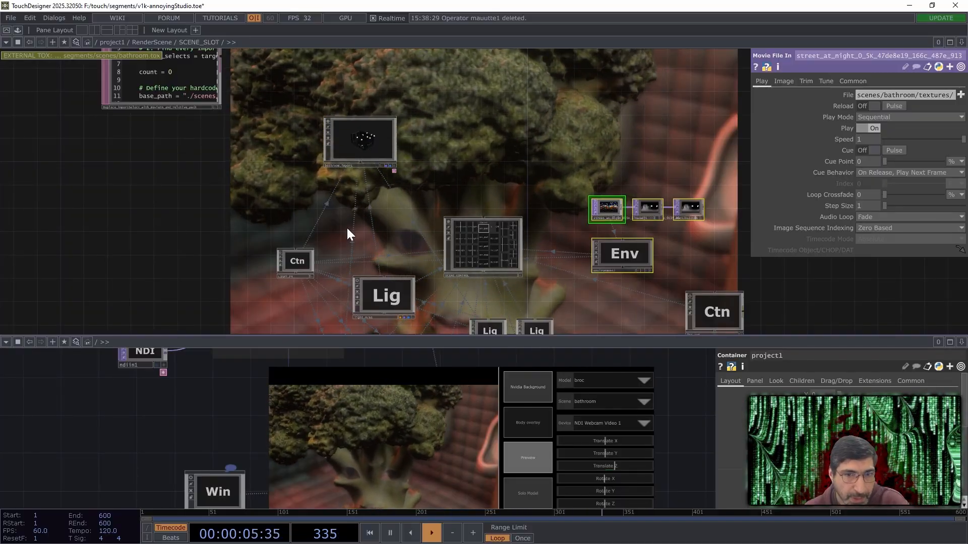
drag(346, 226, 347, 216)
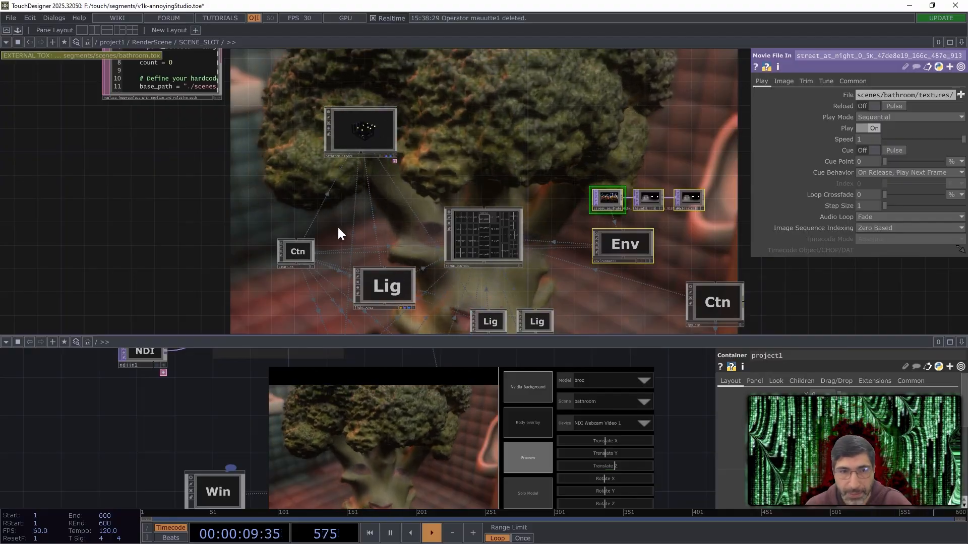
drag(338, 229, 350, 171)
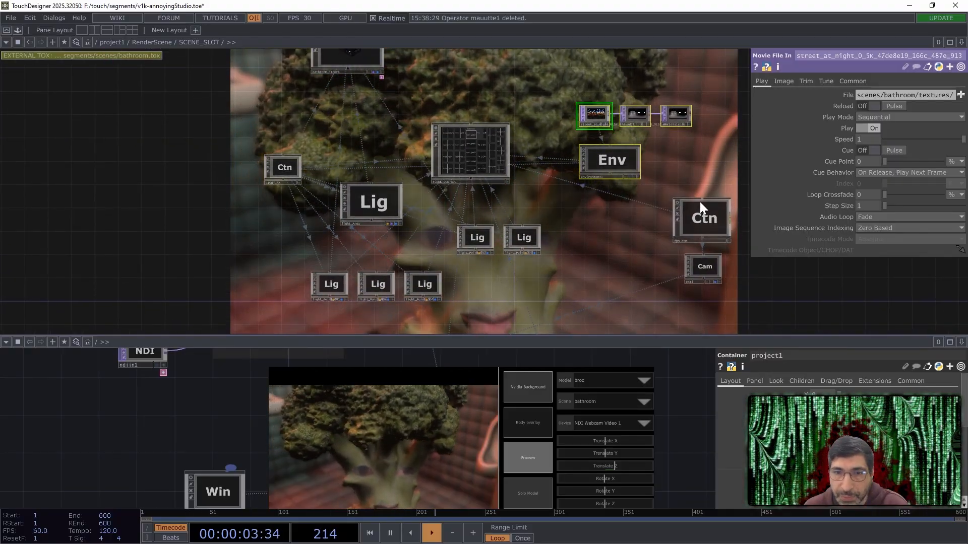
scroll(355, 204, up, 4)
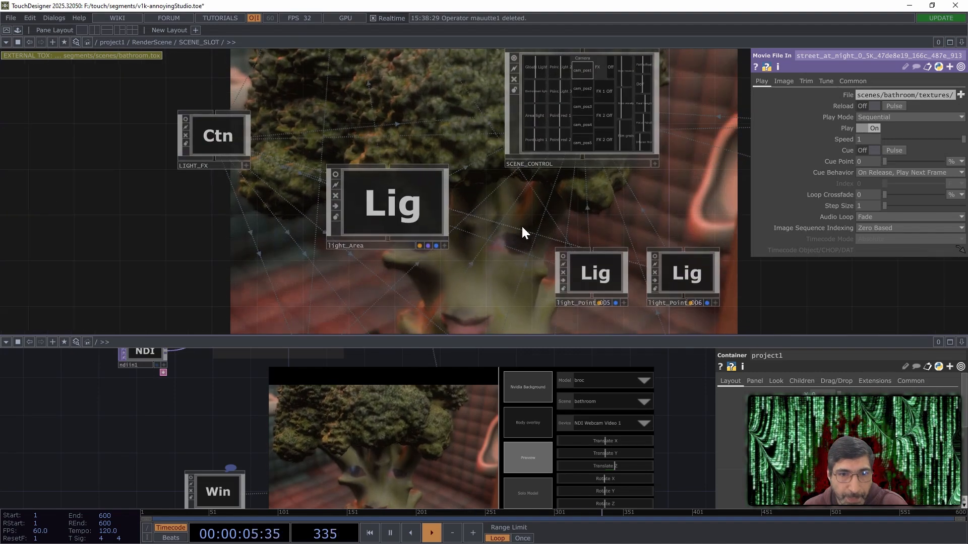
drag(196, 87, 200, 160)
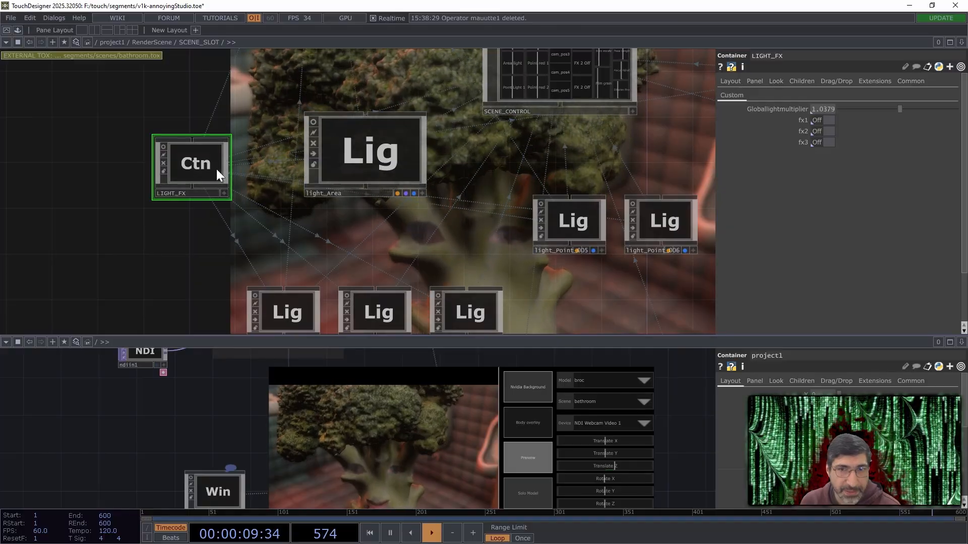
double_click(207, 161)
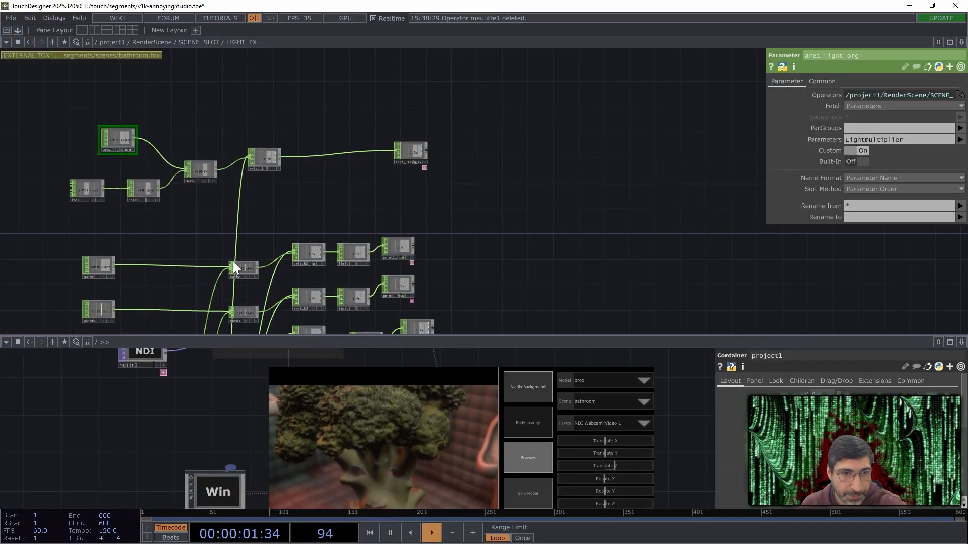
drag(176, 237, 315, 140)
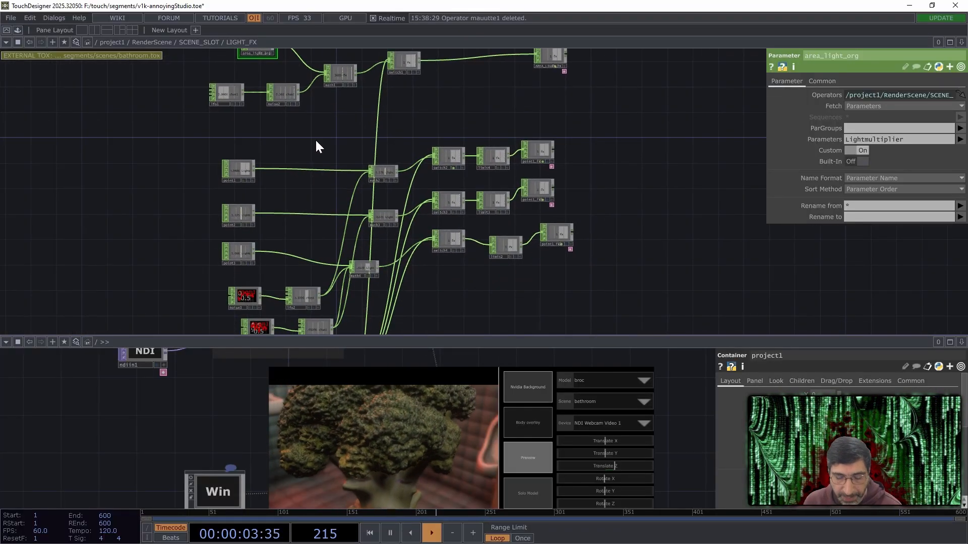
key(u)
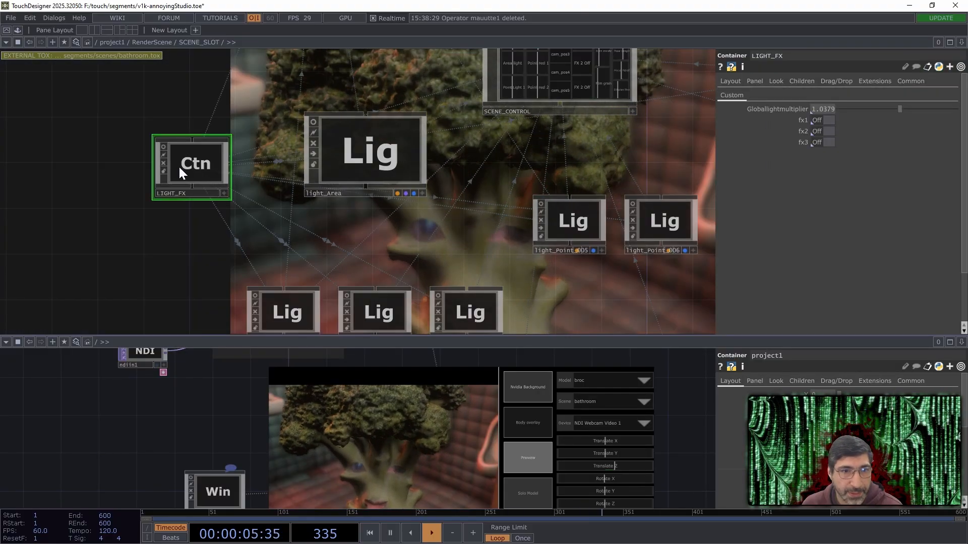
Test LIGHT_FX's fx1 toggle by switching it on and back off.
click(827, 121)
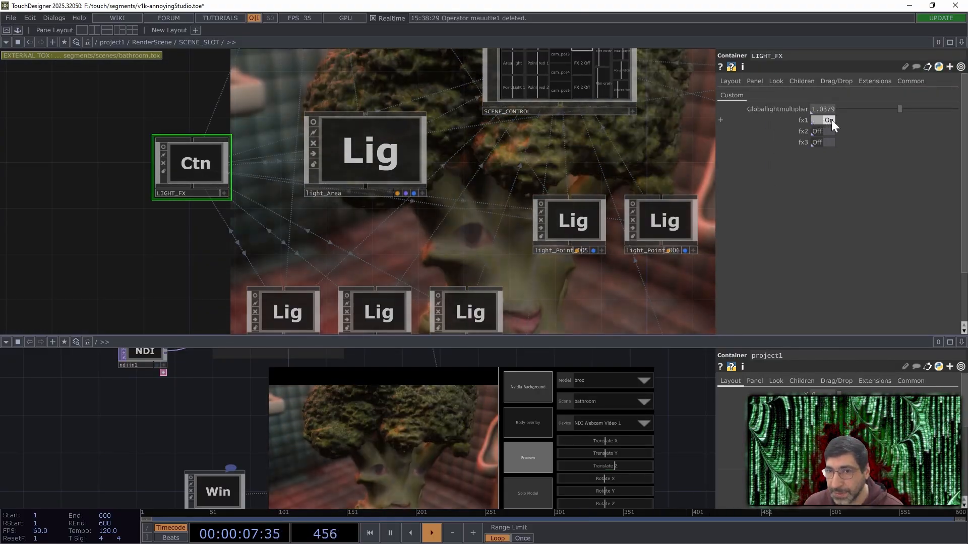
click(830, 120)
drag(612, 287, 543, 260)
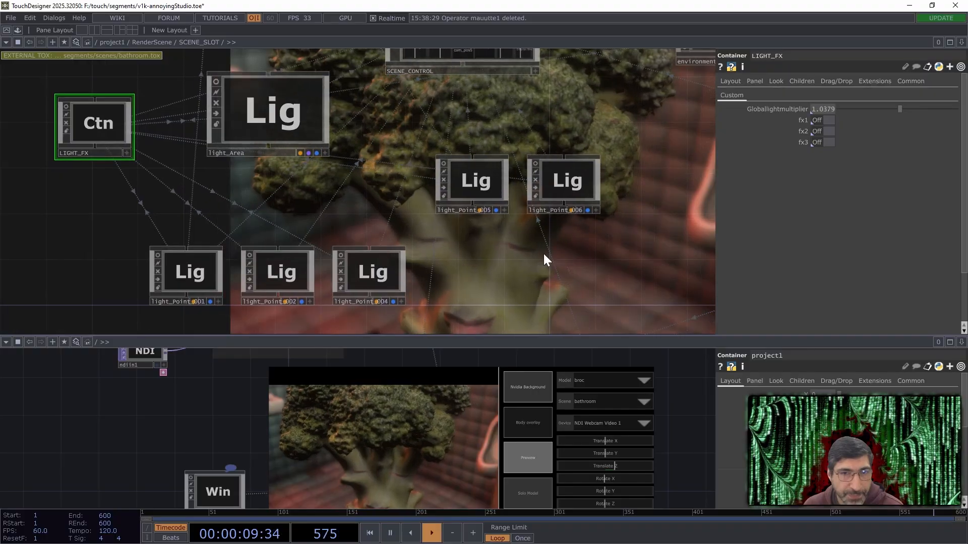
Enter fps_cam and its CAMERA_POSITIONS container, and examine the nulls cam_pos1 to cam_pos5 with cam_pos1's custom parameters.
scroll(540, 272, down, 5)
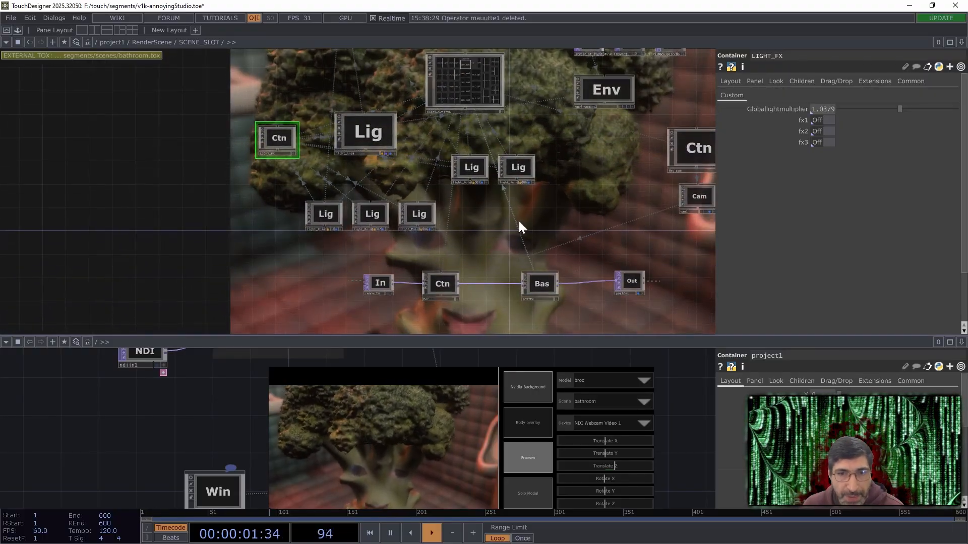
scroll(517, 221, up, 4)
drag(521, 218, 425, 245)
key(i)
scroll(294, 258, up, 3)
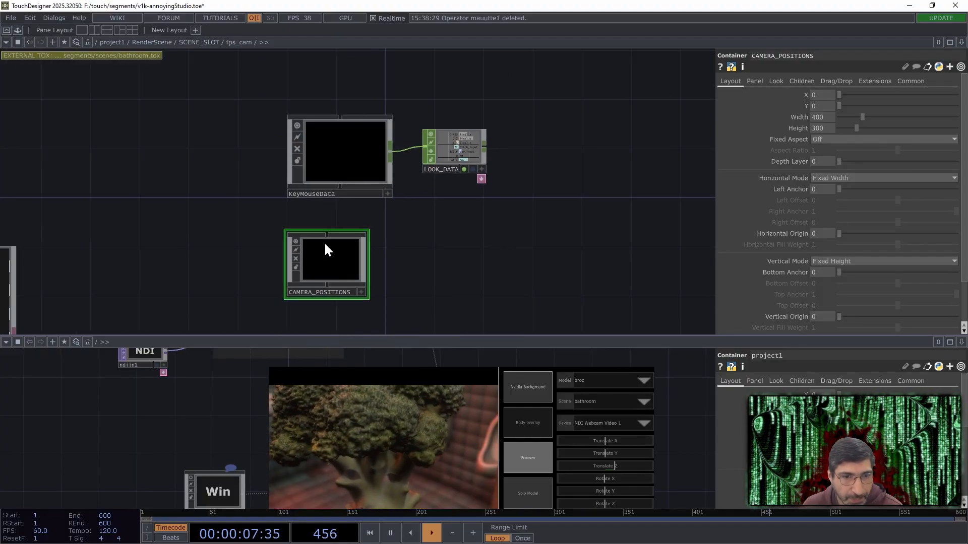
key(i)
drag(230, 295, 434, 281)
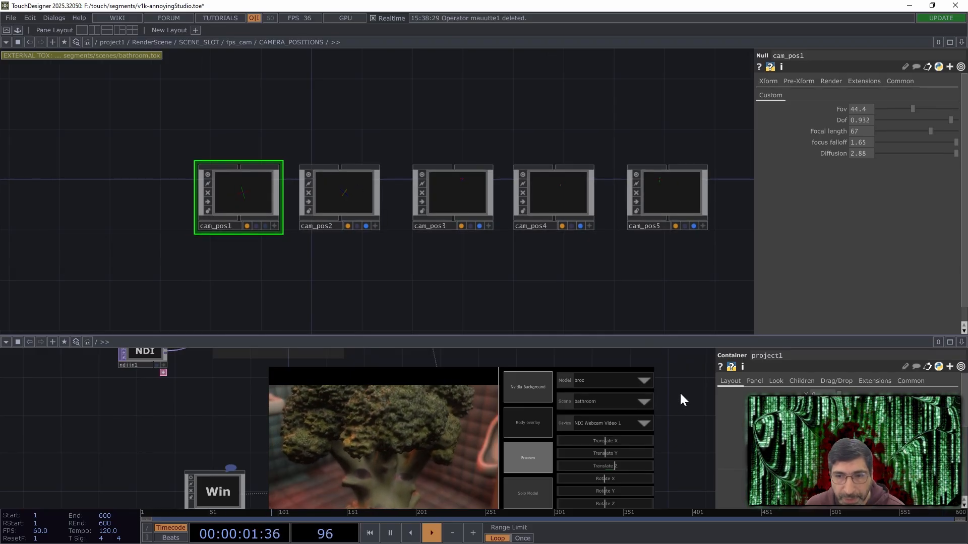
Enlarge the lower network pane and hide its parameters to expose the scene's camera and light controls.
drag(654, 334, 655, 287)
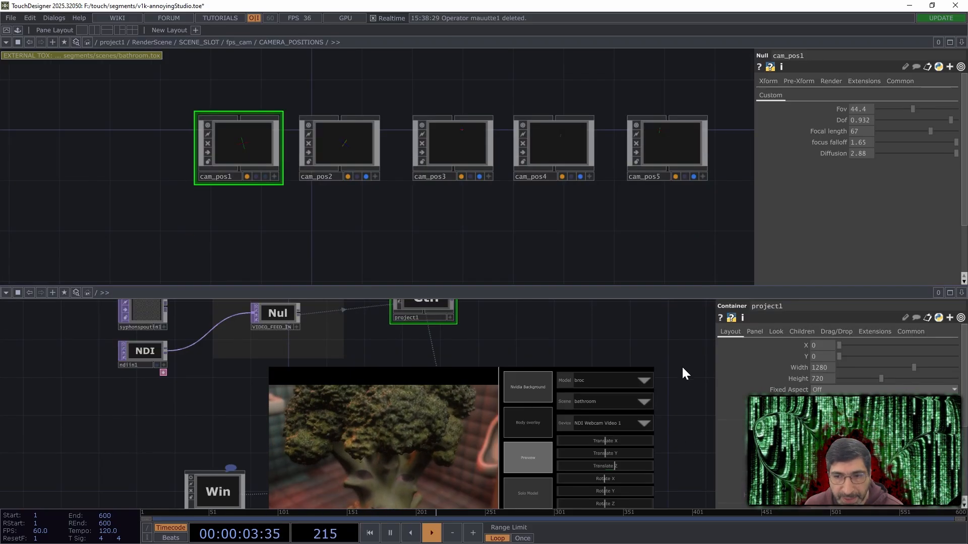
key(p)
scroll(676, 381, down, 3)
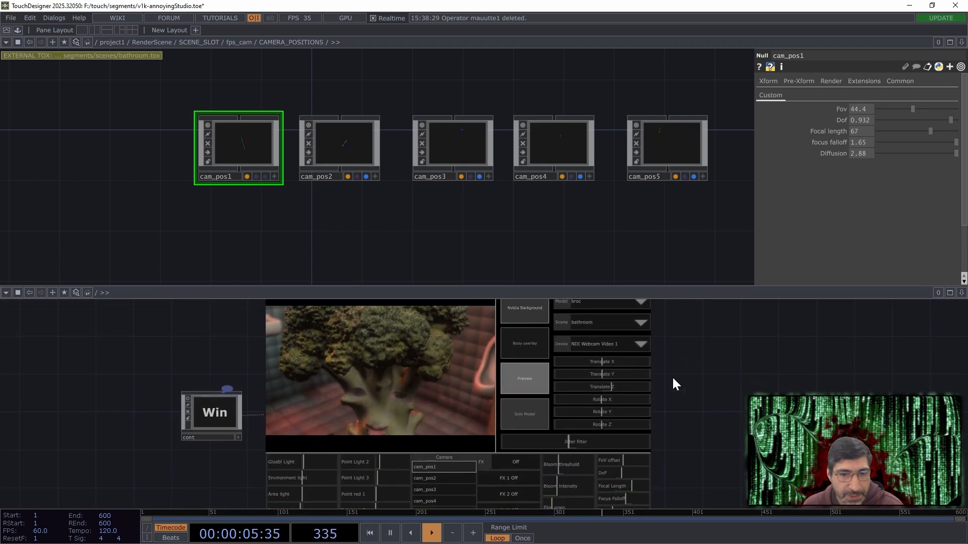
Switch the bathroom scene's camera to cam_pos4, to cam_pos5, and finally to cam_pos2.
click(440, 500)
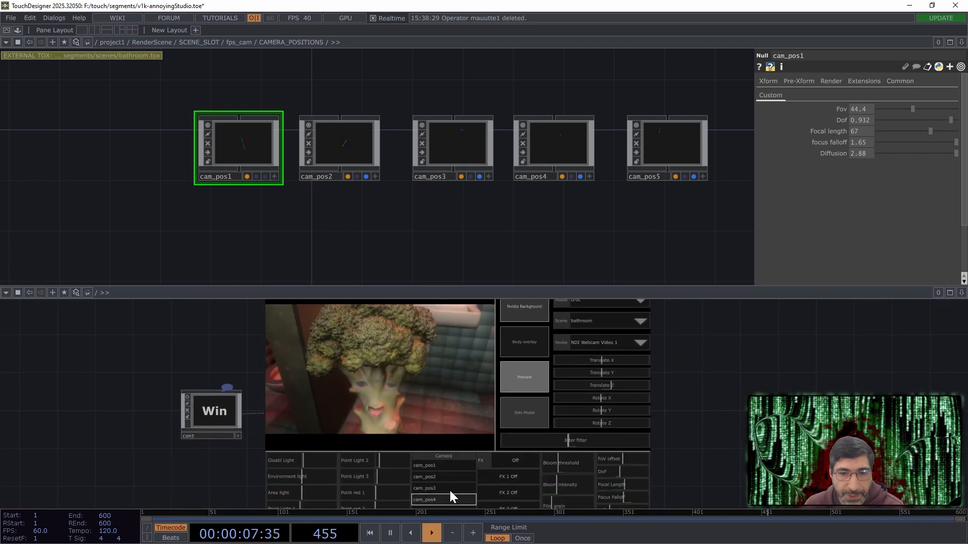
scroll(709, 410, down, 1)
click(445, 478)
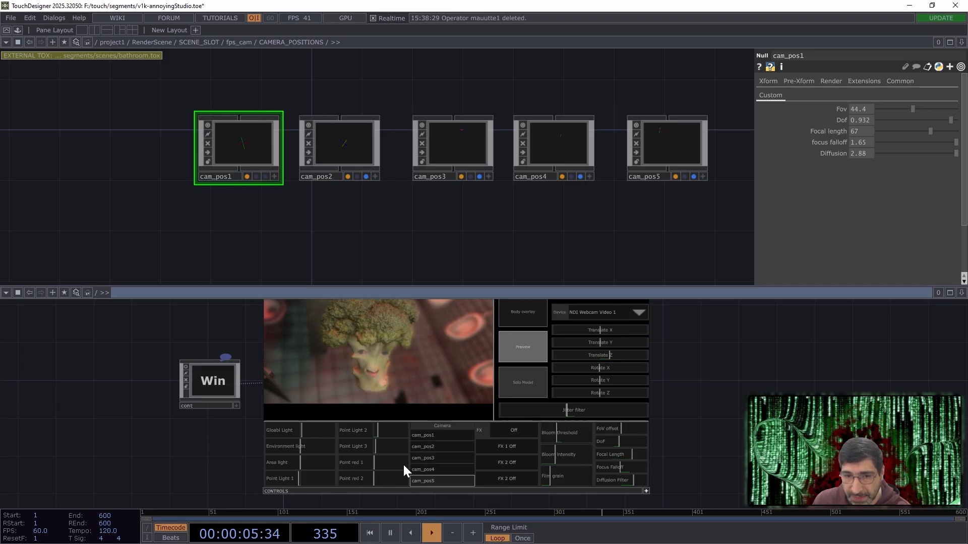
click(437, 449)
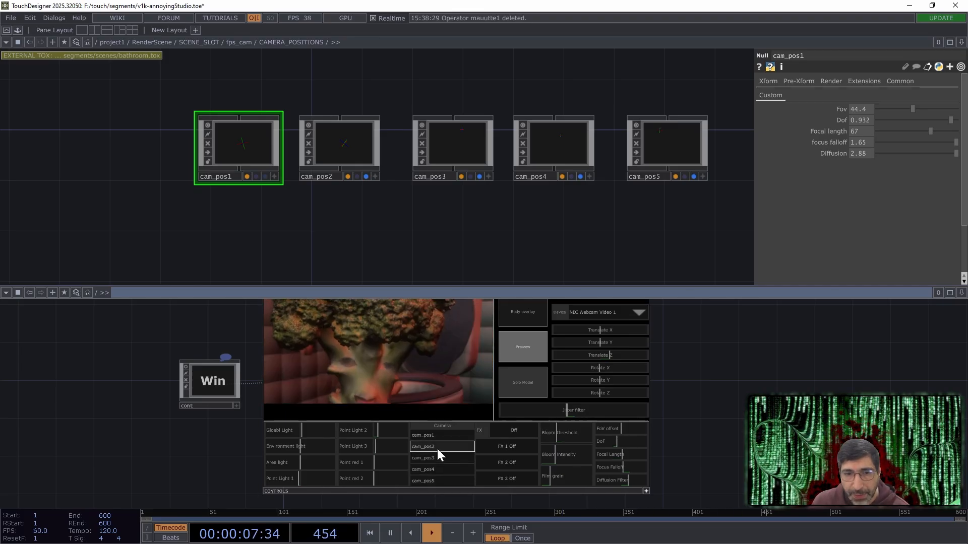
Change the control panel's Model to poop and bring the preview and scene controls into view.
scroll(680, 341, up, 2)
click(634, 307)
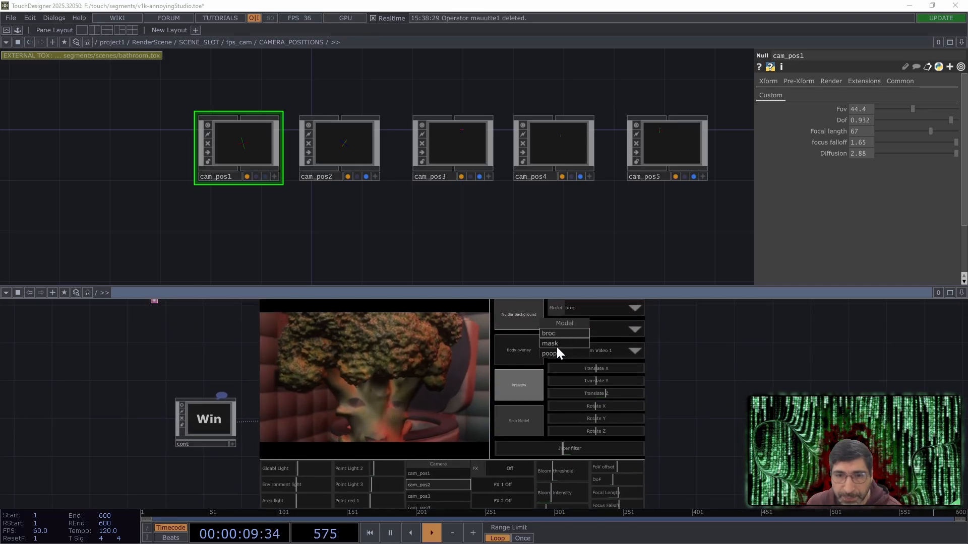
click(558, 352)
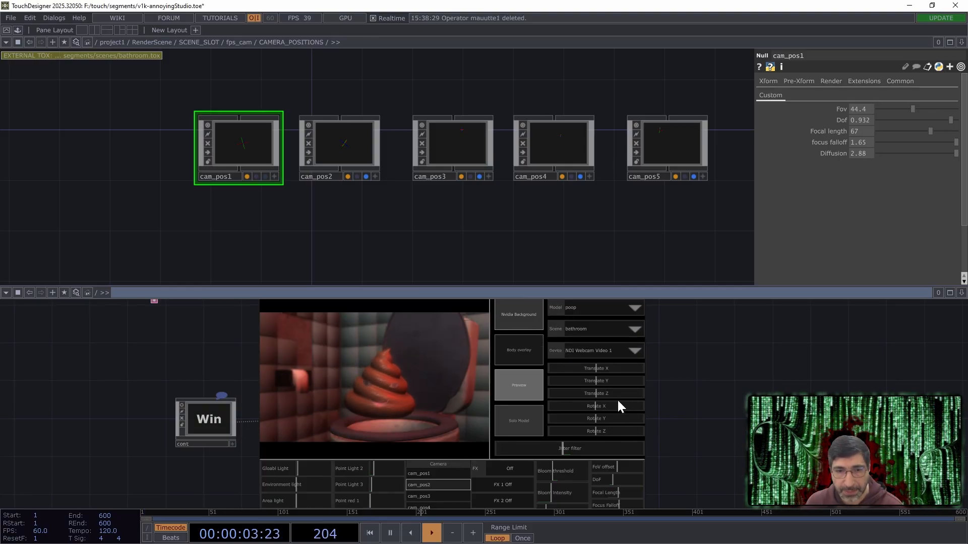
drag(669, 424, 679, 407)
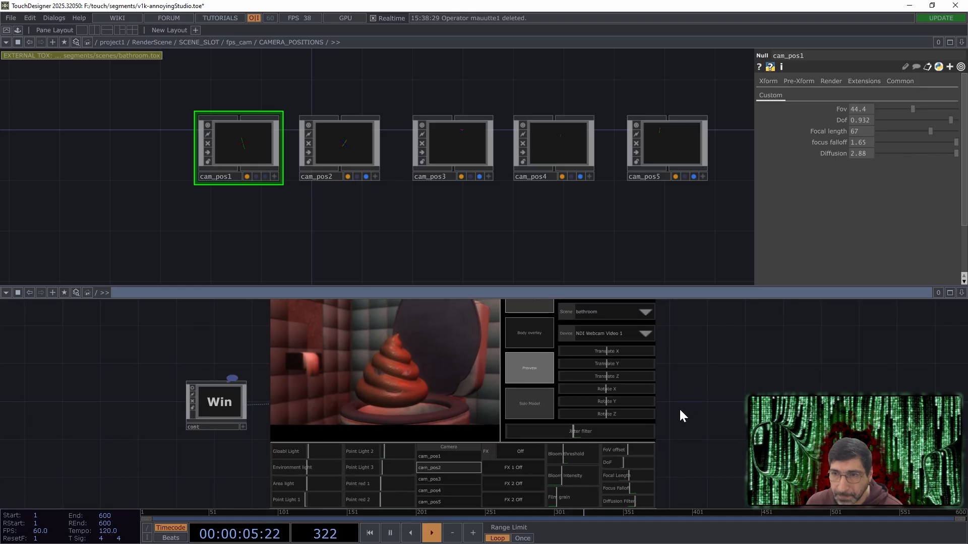
Return to fps_cam, enter its KeyMouseData container and survey the operator network feeding merge1.
key(u)
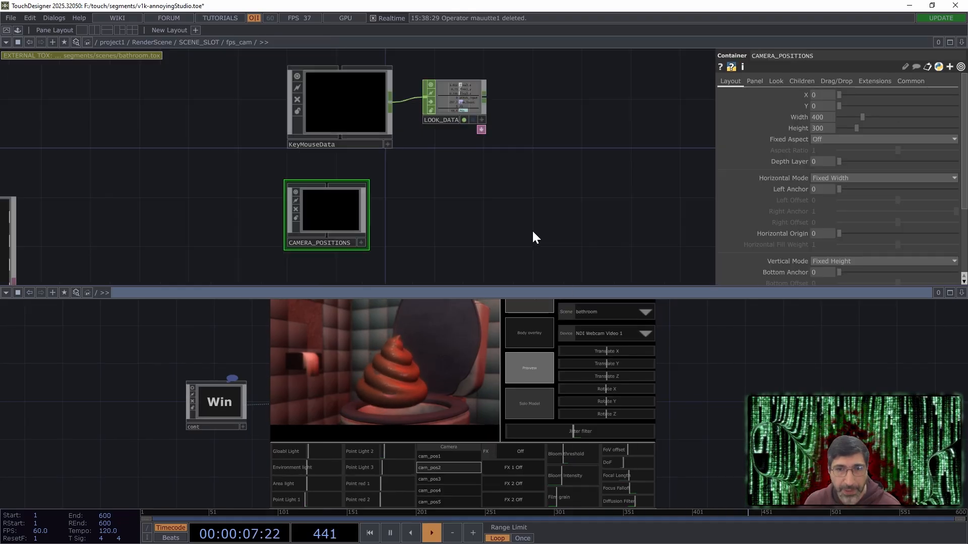
click(400, 153)
key(i)
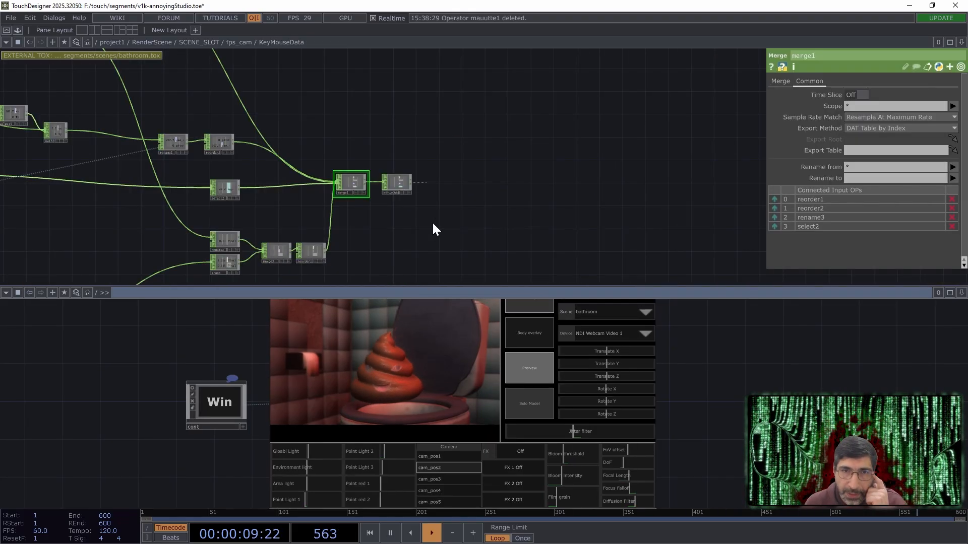
drag(349, 197, 542, 185)
scroll(413, 172, down, 5)
drag(267, 185, 501, 177)
drag(205, 130, 275, 143)
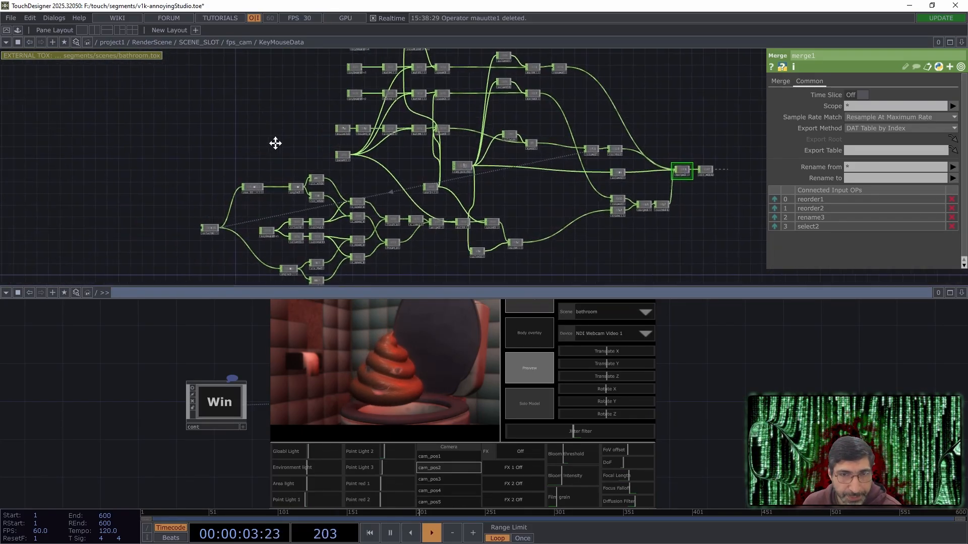
scroll(292, 125, down, 3)
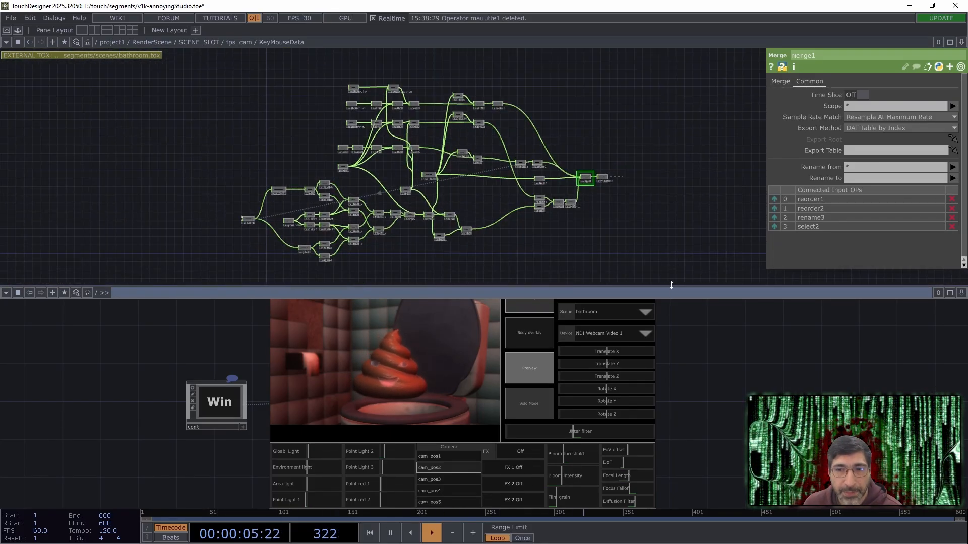
Enlarge the upper network pane and turn the camera to look around the bathroom in the preview.
drag(672, 285, 674, 344)
scroll(190, 305, up, 5)
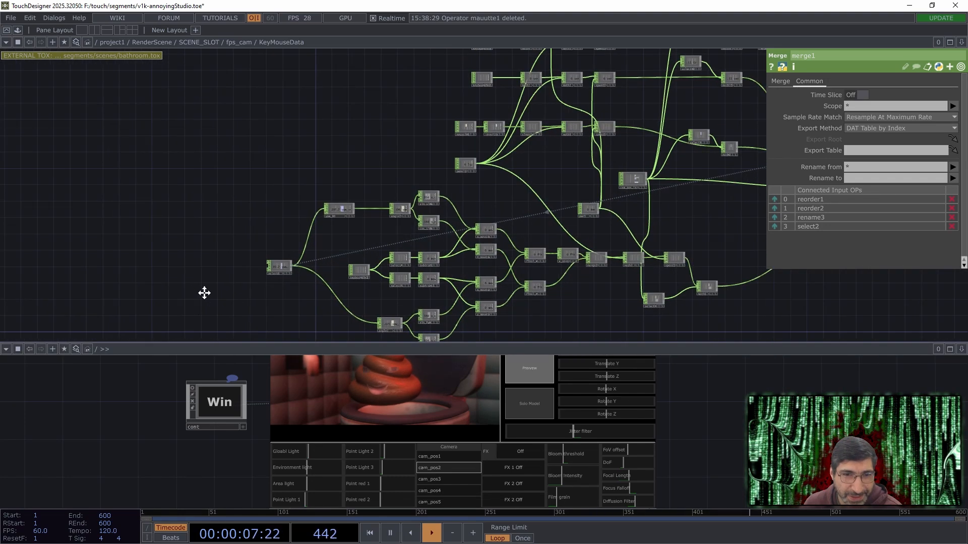
drag(204, 293, 227, 260)
drag(692, 390, 714, 443)
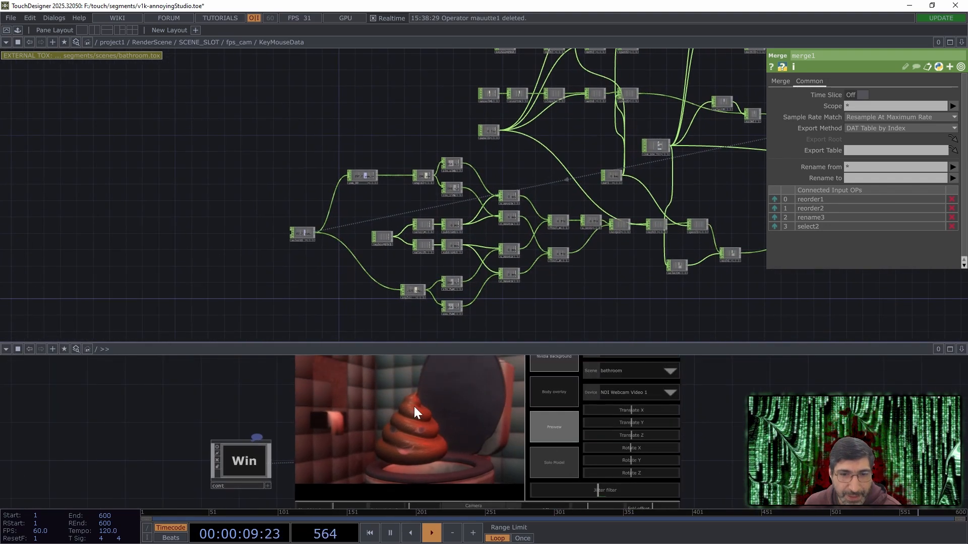
drag(413, 406, 506, 428)
drag(403, 415, 410, 297)
drag(349, 420, 328, 432)
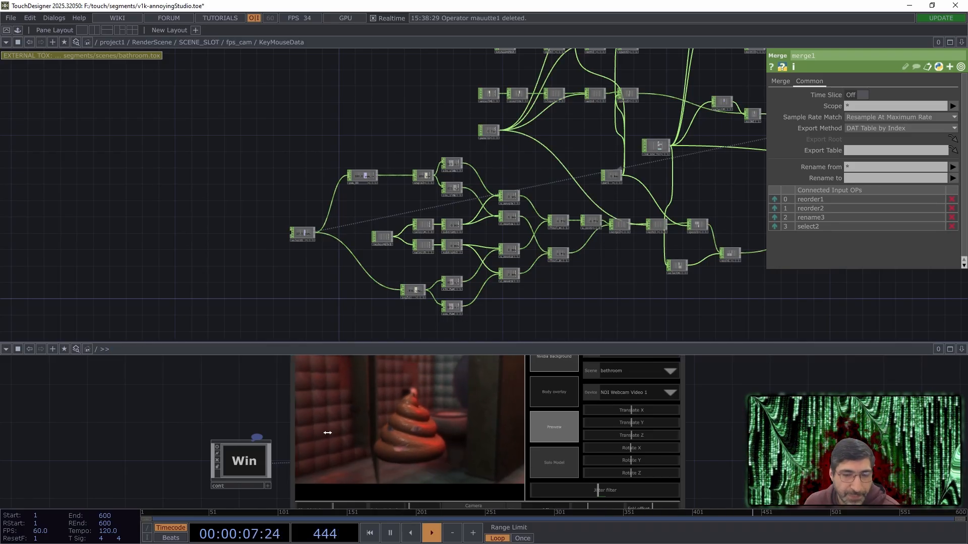
Examine KeyMouseData's yaw, mouse, panel and keyboard operator chains up to final_x, final_z and merge2.
scroll(319, 270, up, 3)
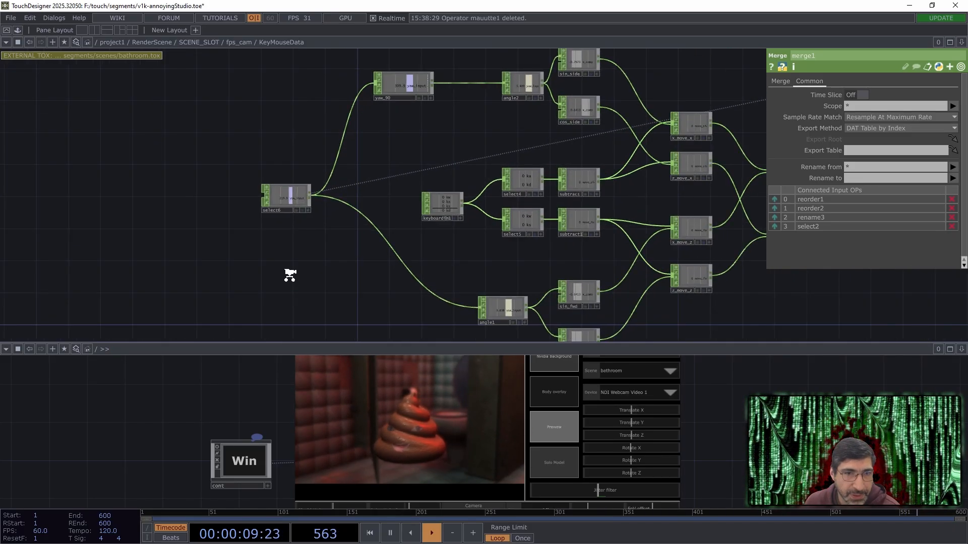
scroll(290, 275, up, 3)
drag(448, 116, 436, 235)
scroll(436, 235, down, 3)
drag(489, 174, 458, 207)
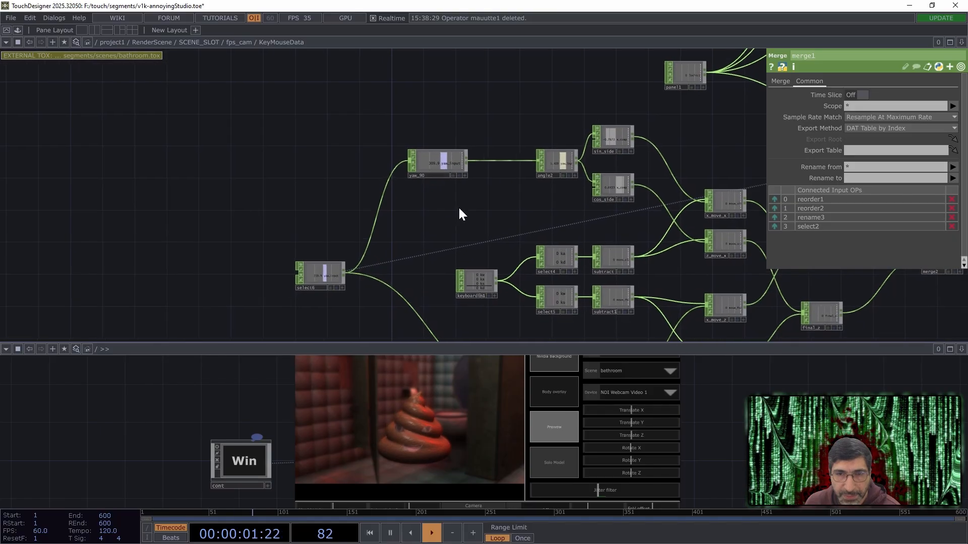
scroll(458, 208, up, 2)
drag(586, 167, 417, 191)
drag(637, 144, 599, 281)
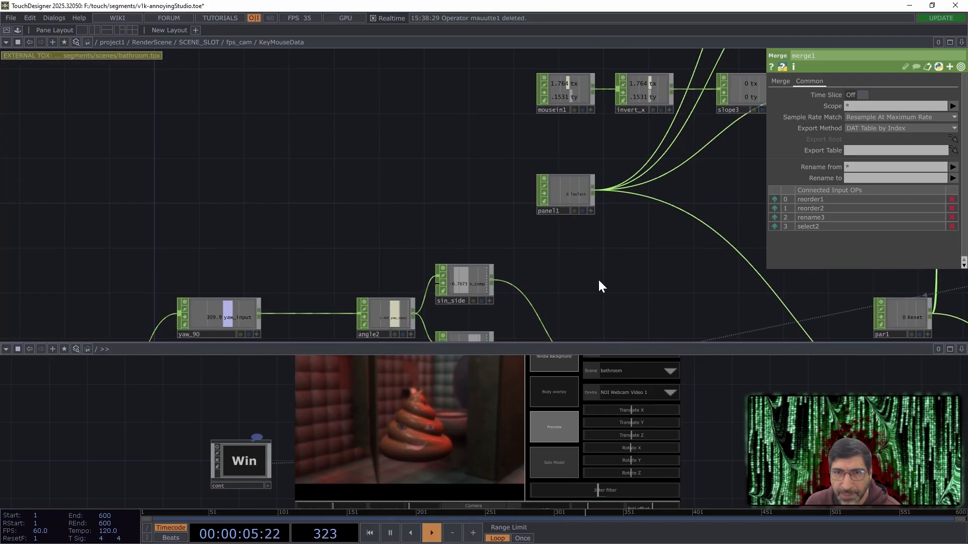
drag(604, 236, 644, 50)
scroll(348, 230, down, 3)
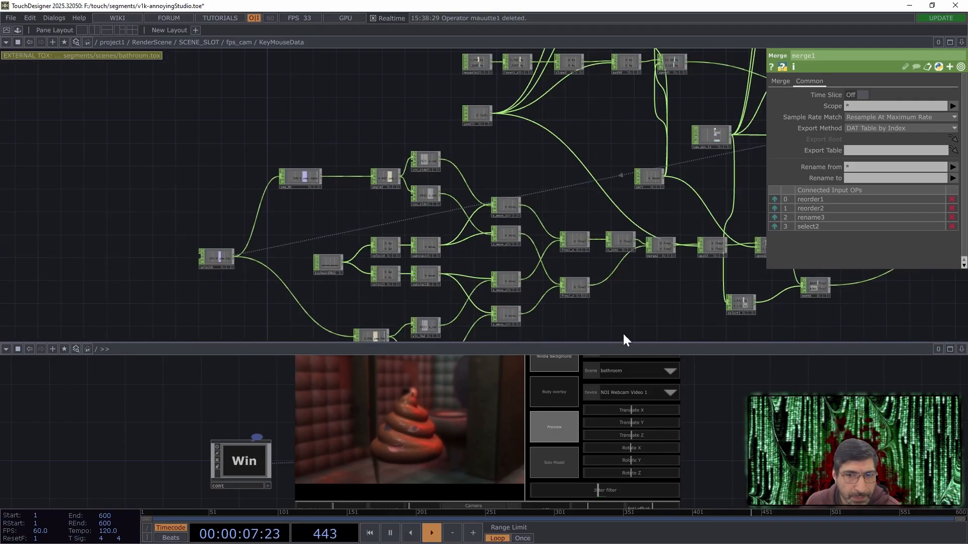
drag(624, 330, 527, 271)
scroll(382, 284, up, 2)
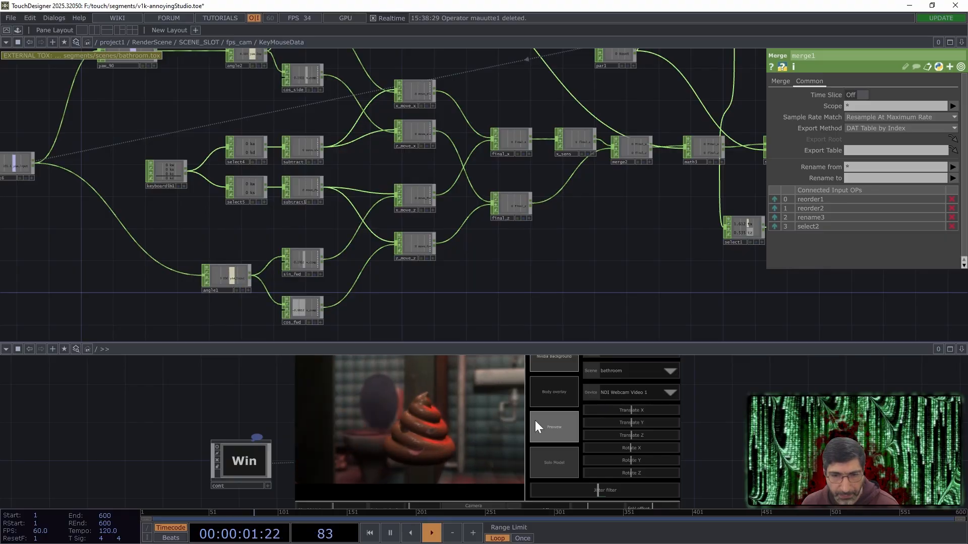
Walk the camera sideways, backward and forward through the bathroom preview to demonstrate the keyboard controls.
key(a)
key(s)
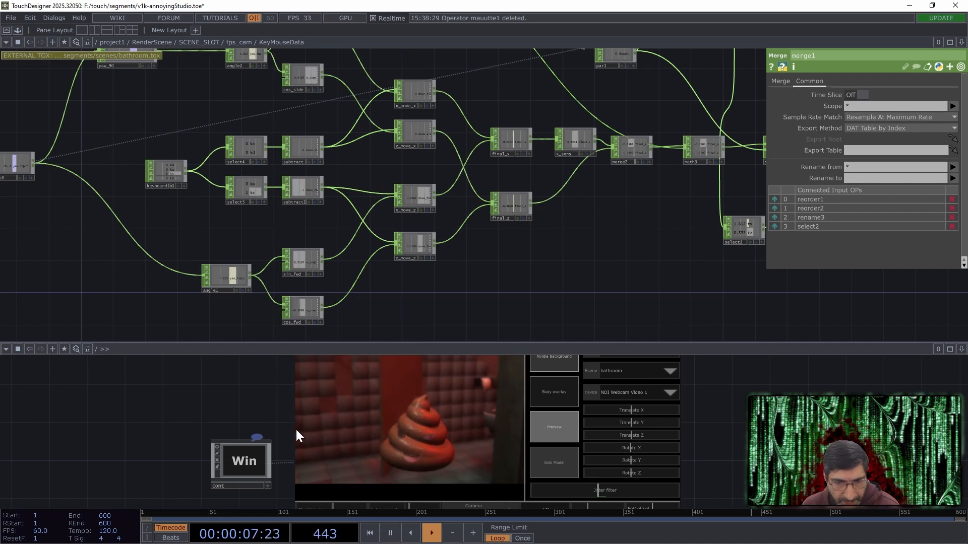
key(d)
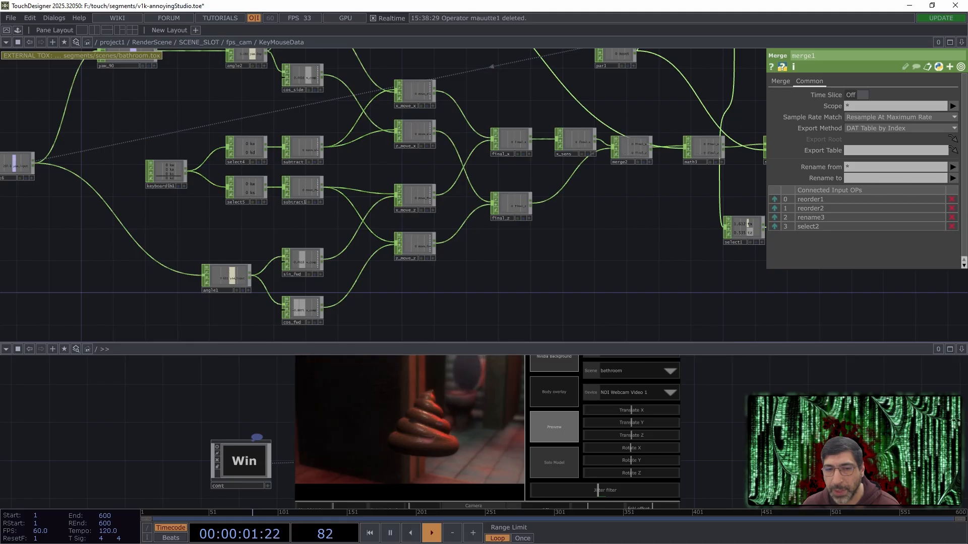
key(w)
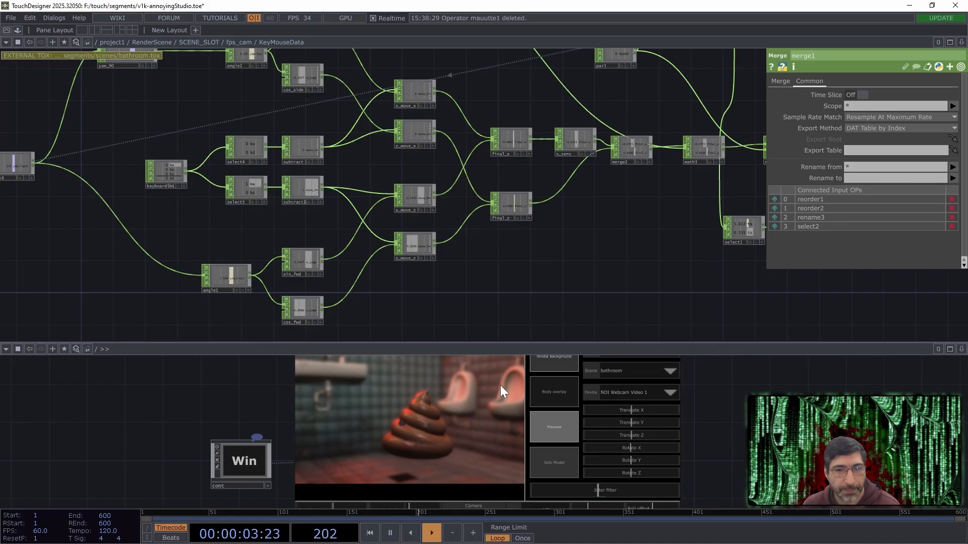
Survey the whole KeyMouseData network, then return to fps_cam and inspect the LOOK_DATA output's parameters.
scroll(573, 202, down, 4)
drag(582, 234, 503, 299)
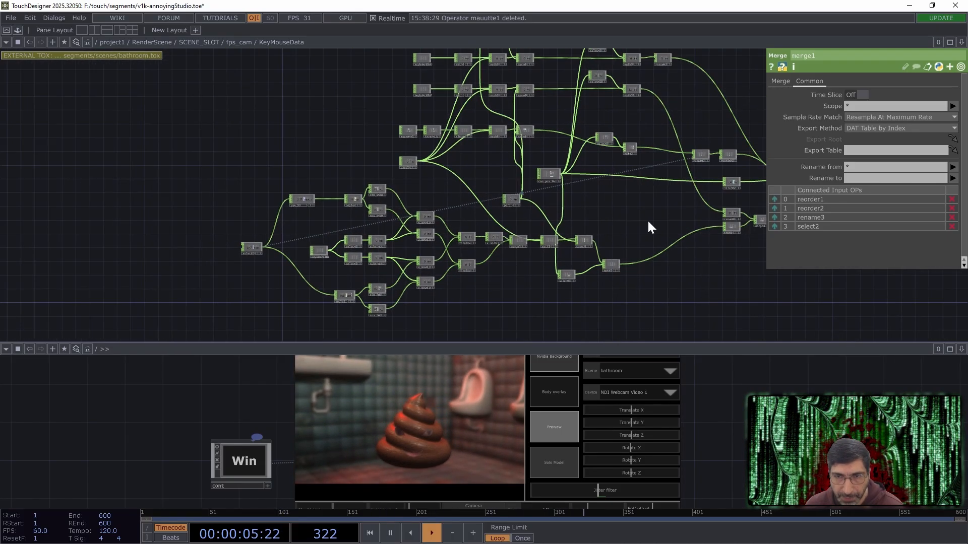
drag(646, 220, 564, 249)
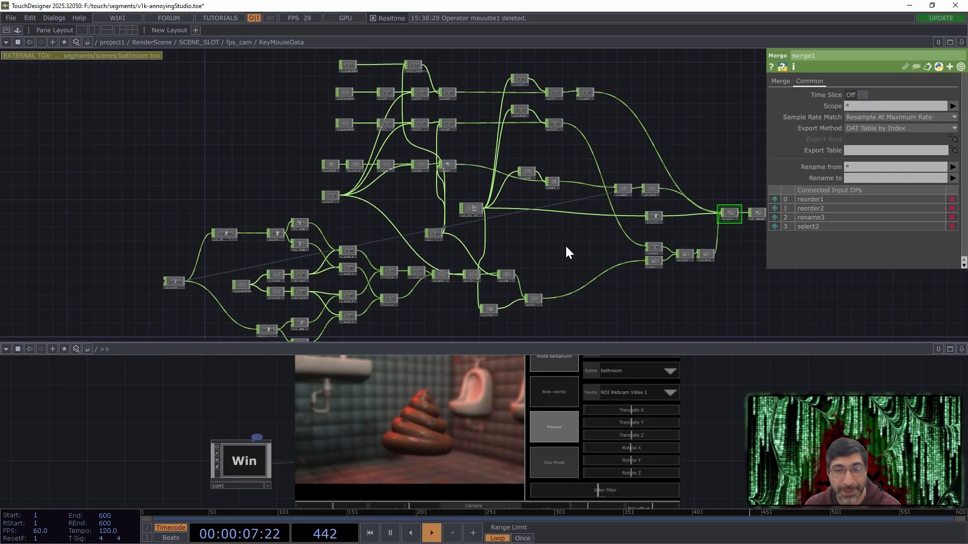
key(u)
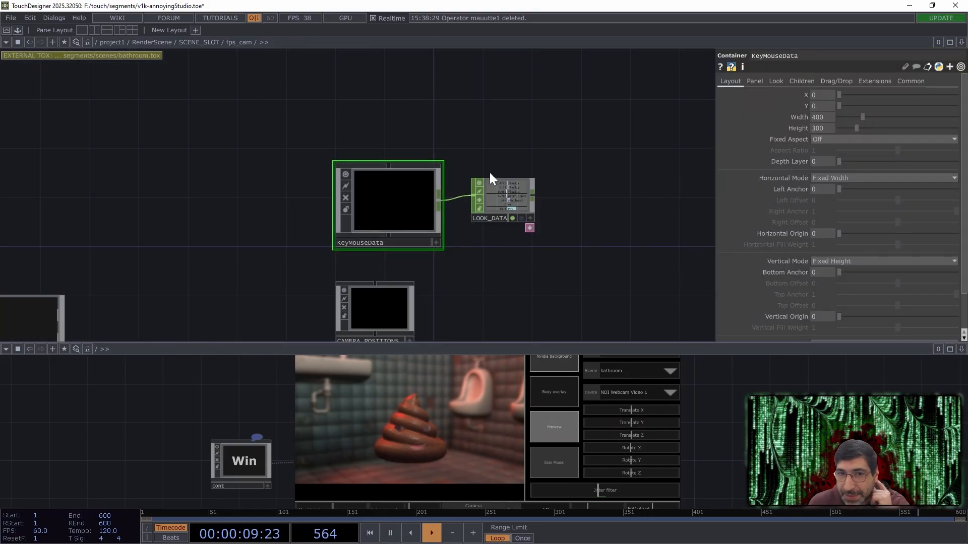
drag(577, 253, 521, 197)
click(461, 151)
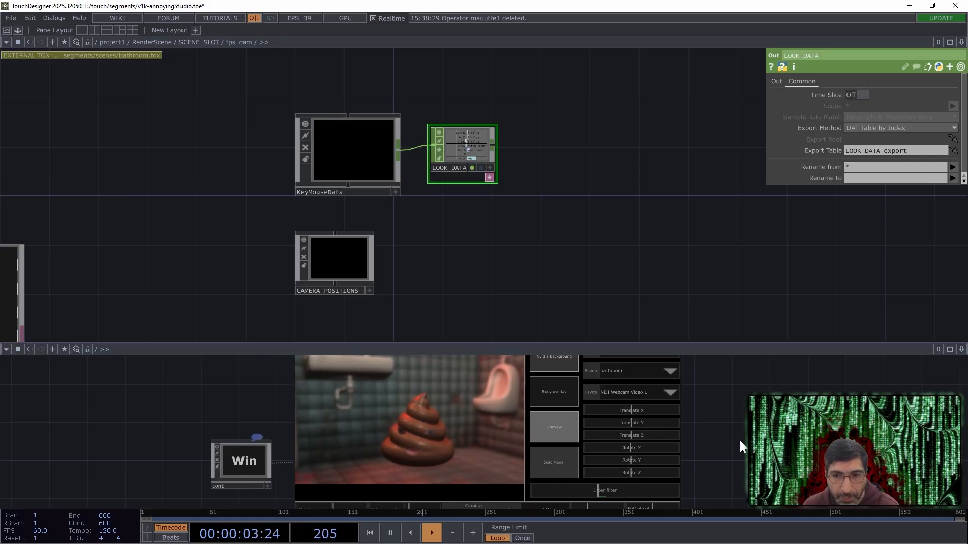
Bring the camera presets into view and reset the camera by choosing cam_pos3 and then cam_pos2.
drag(740, 441, 754, 391)
drag(409, 465, 420, 465)
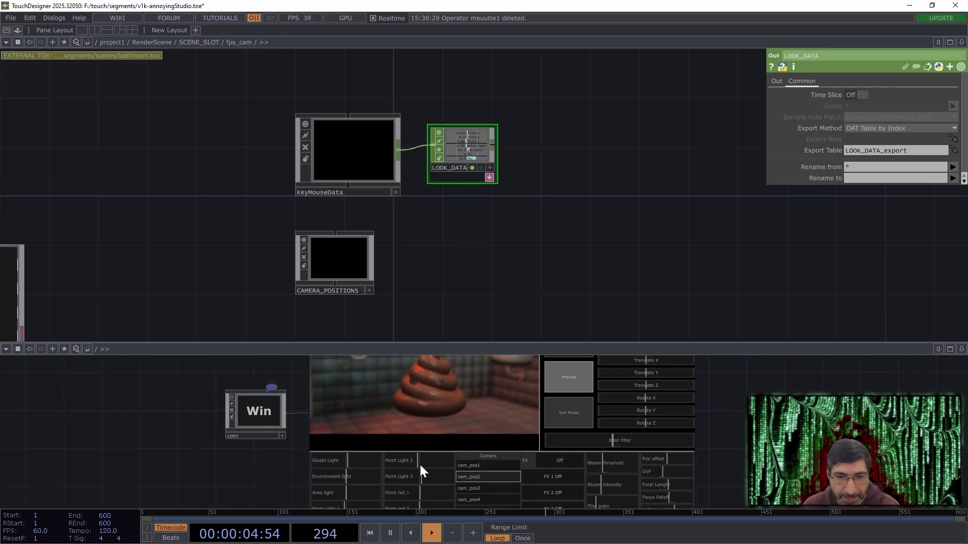
click(472, 485)
click(480, 475)
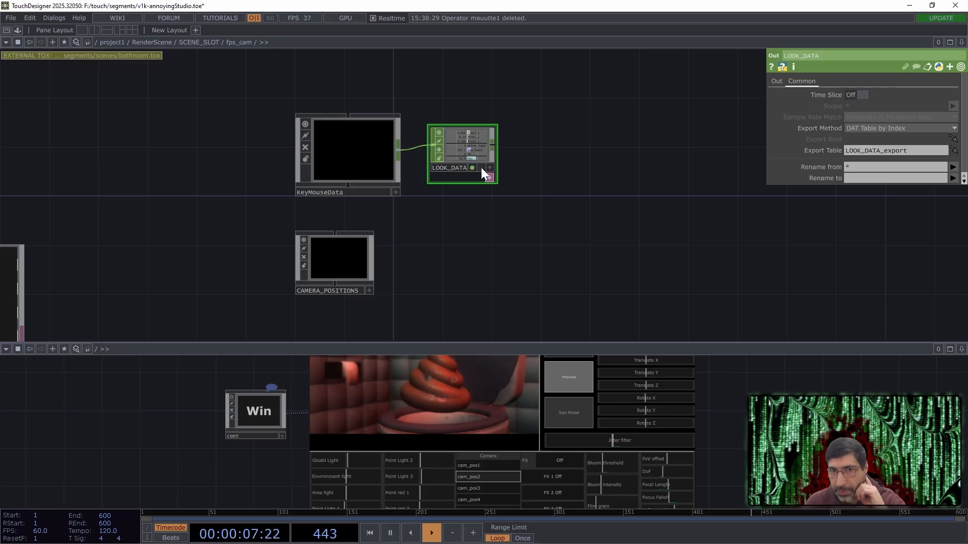
Go back to SCENE_SLOT and examine SCENE_CONTROL's container1, DOF_CONTROL and POST_FX_CTRL components, ending in SCENE_SLOT.
scroll(504, 146, up, 3)
key(u)
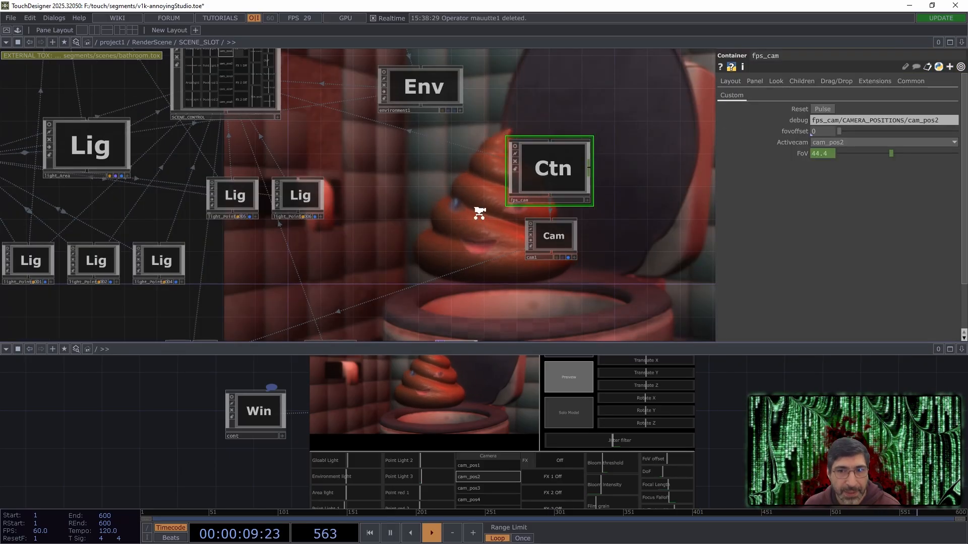
scroll(454, 212, down, 2)
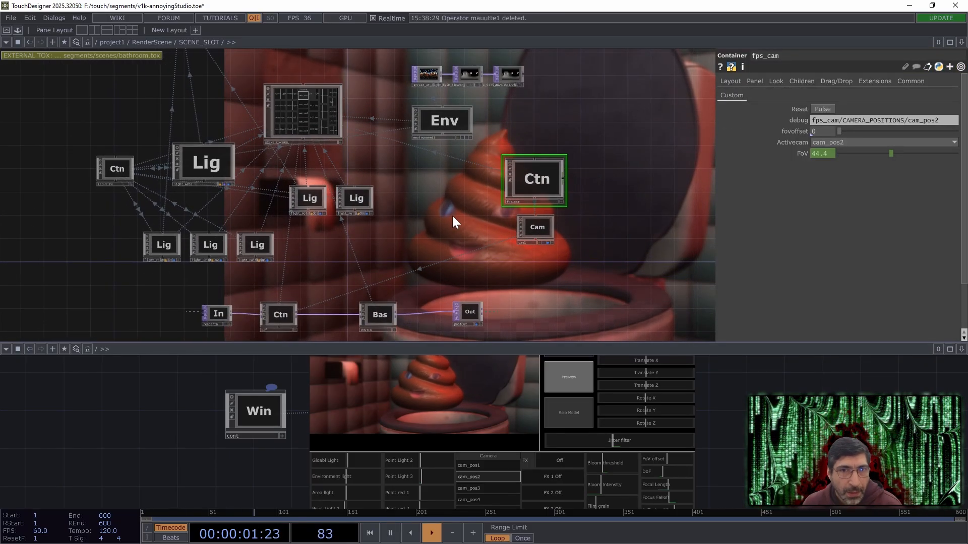
drag(463, 240, 504, 266)
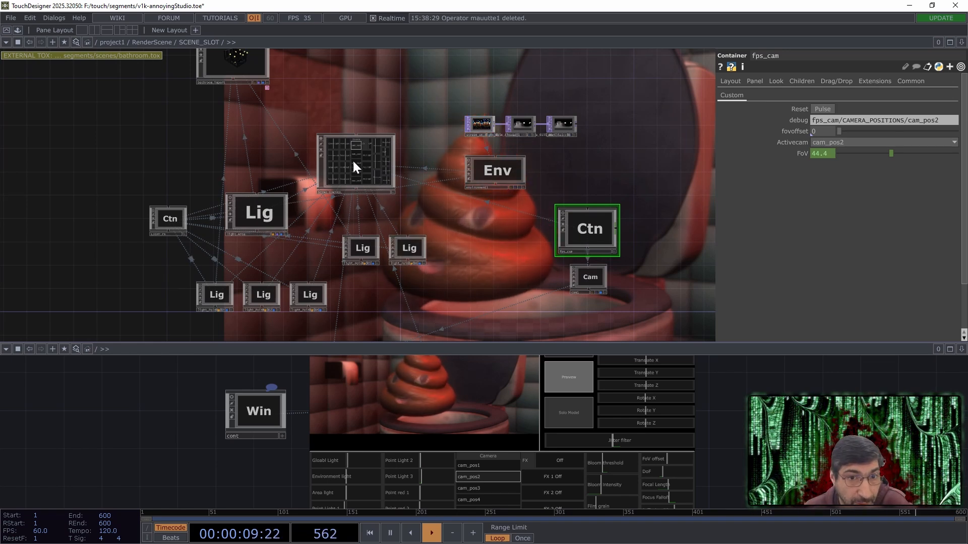
drag(483, 266, 492, 258)
double_click(375, 151)
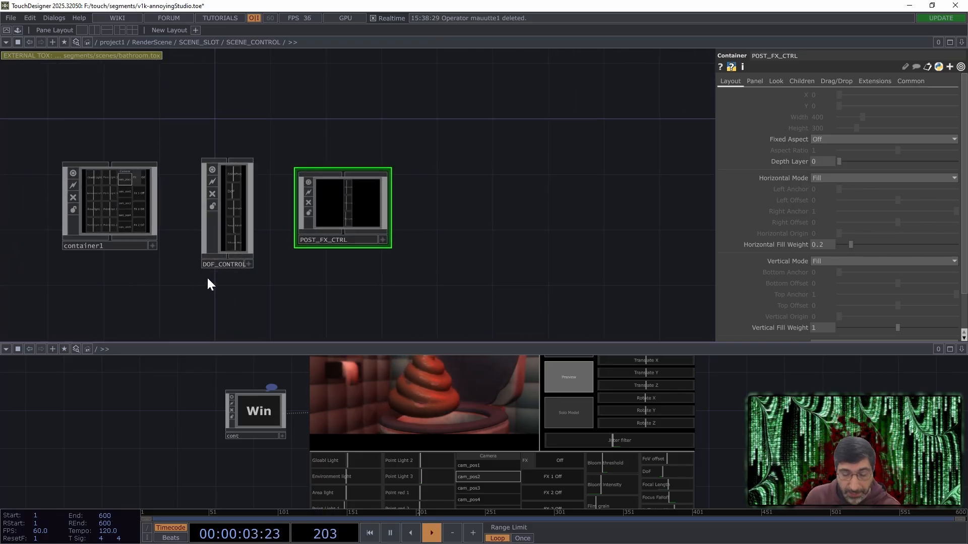
key(u)
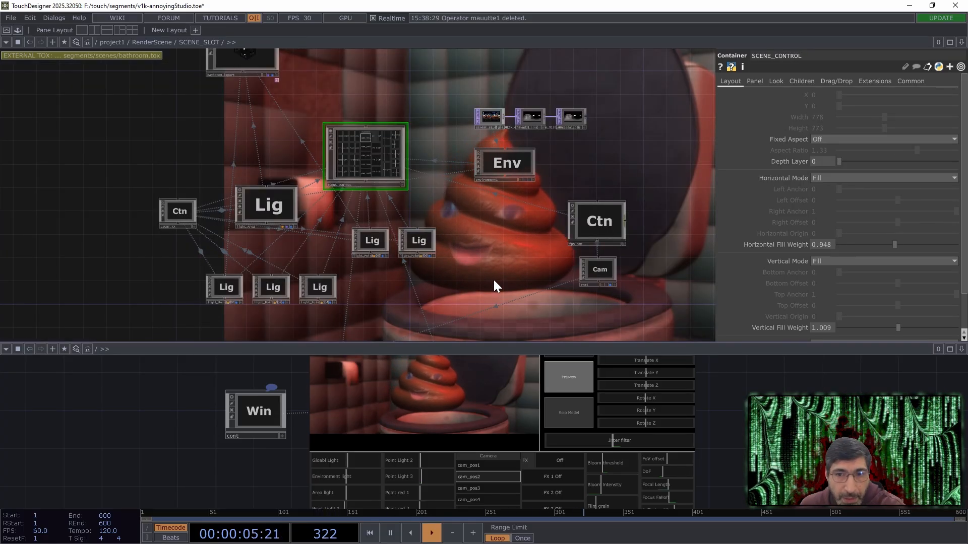
Show the View parameters of the scene camera cam1, including its FOV angle.
drag(492, 286, 534, 206)
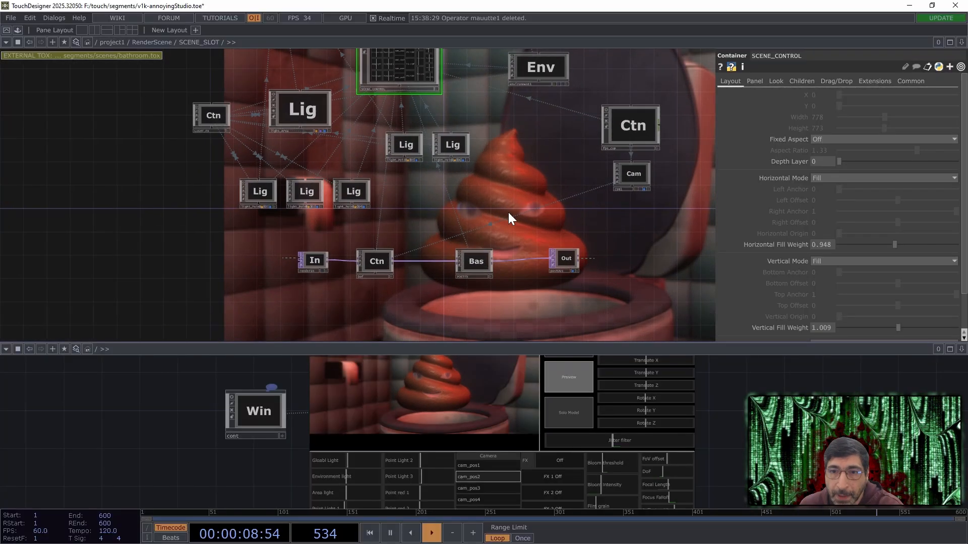
click(636, 171)
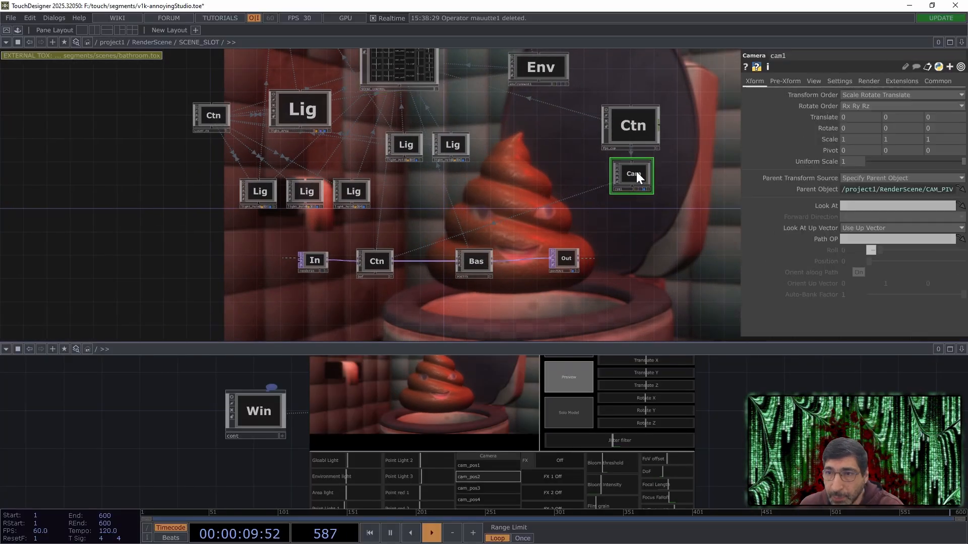
click(811, 82)
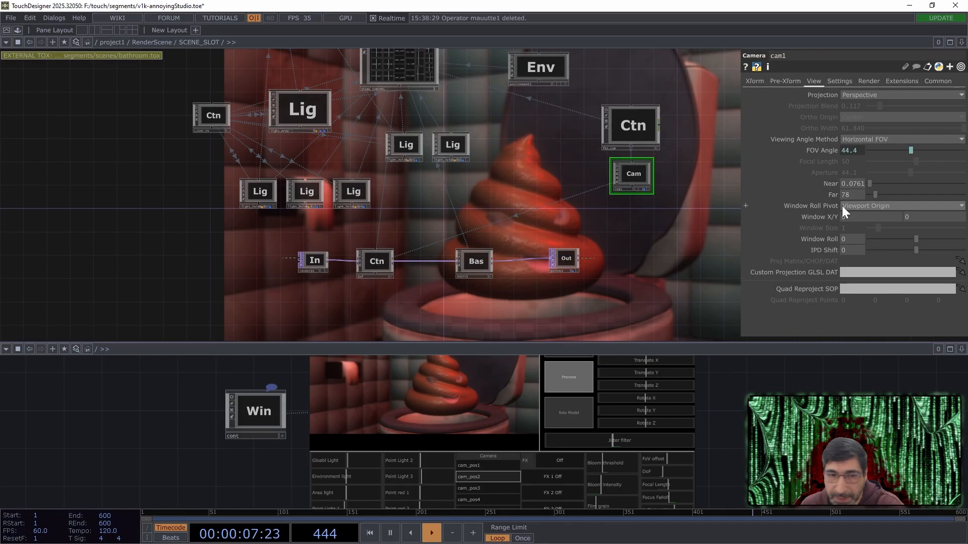
Select the Dof and POSTFX components to show POSTFX's custom parameters, and shift renderIn slightly away from Dof.
scroll(373, 315, up, 3)
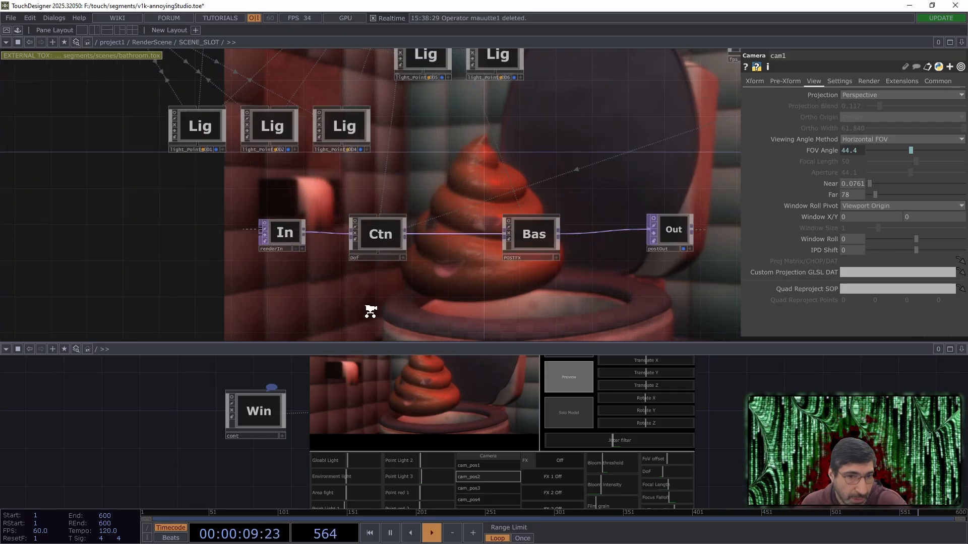
scroll(395, 217, up, 2)
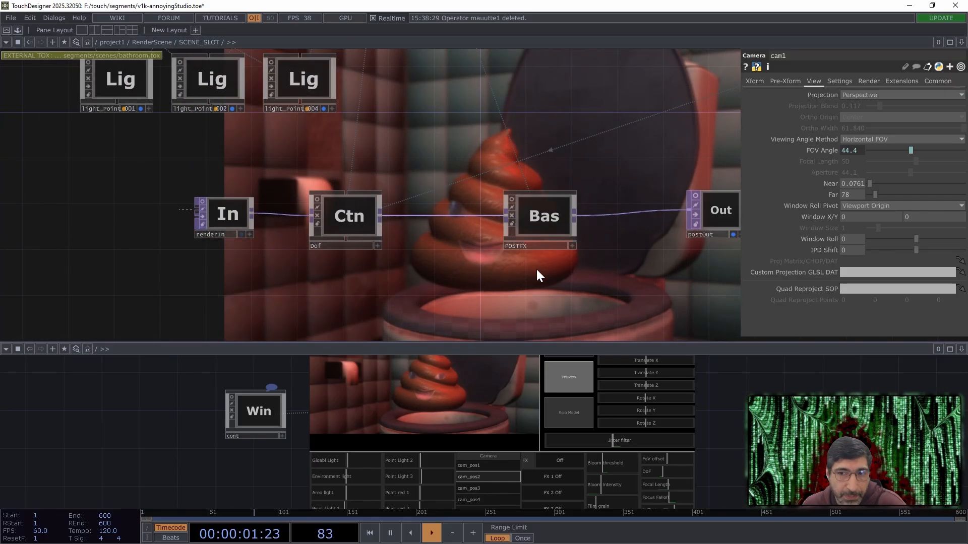
drag(666, 283, 321, 203)
drag(203, 215, 191, 215)
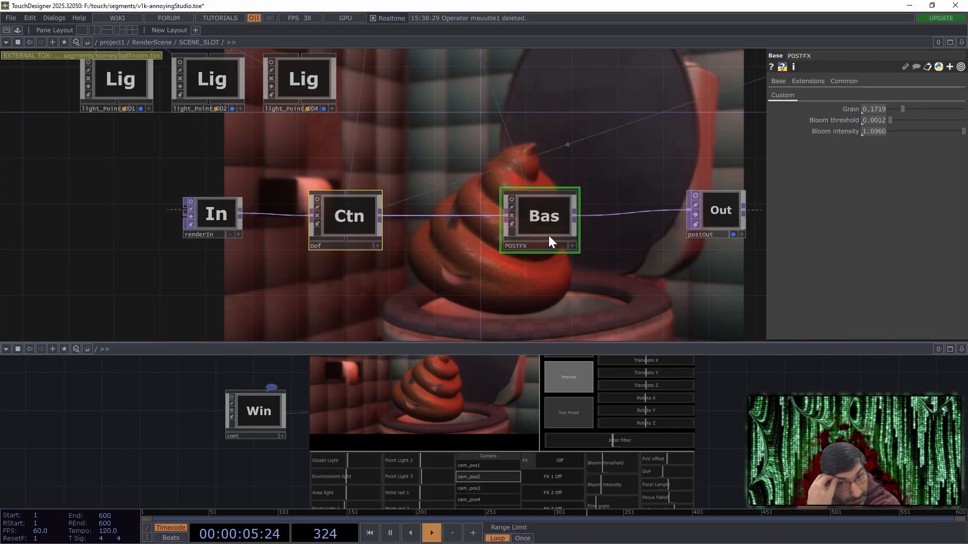
Enter the Dof container and examine its depth, ramp, level, lookup and luma blur operators.
key(i)
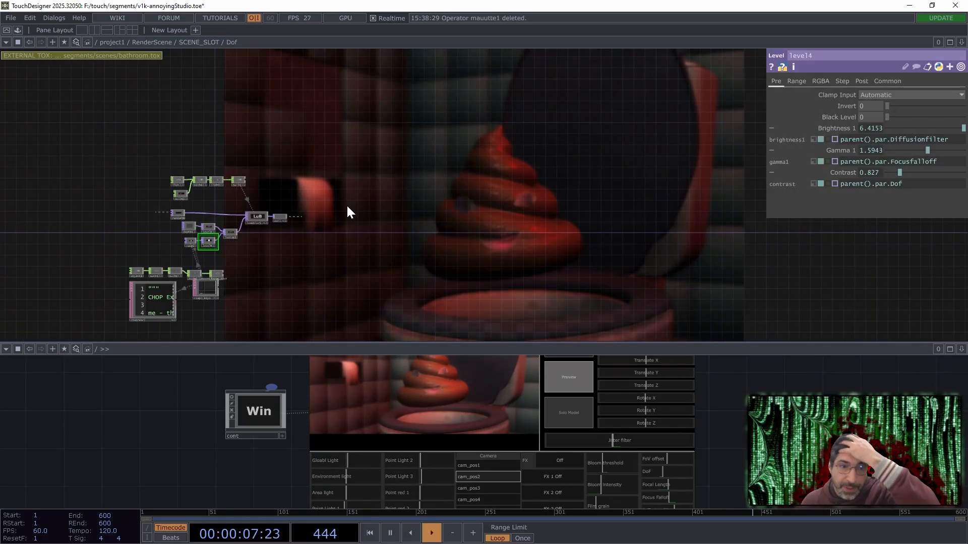
scroll(236, 270, up, 5)
drag(273, 272, 438, 282)
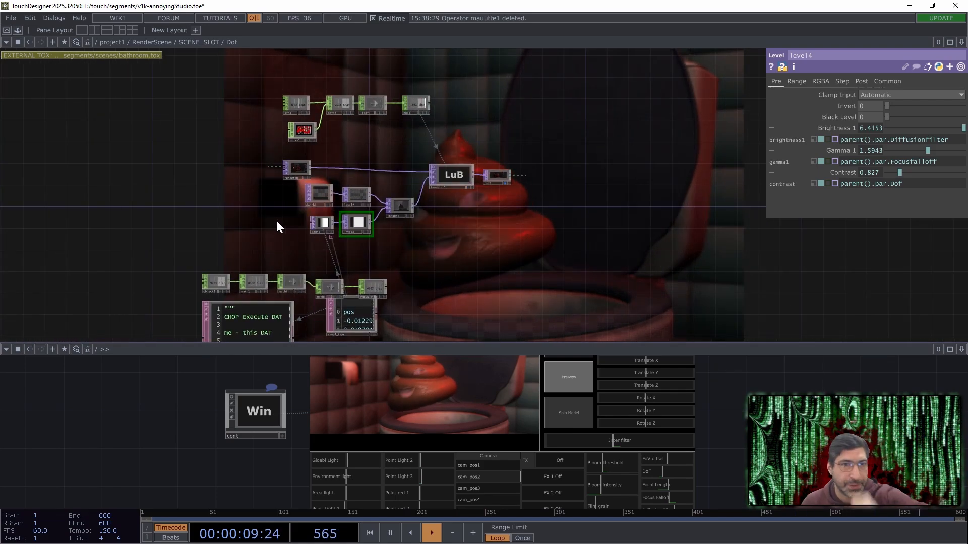
scroll(252, 210, up, 3)
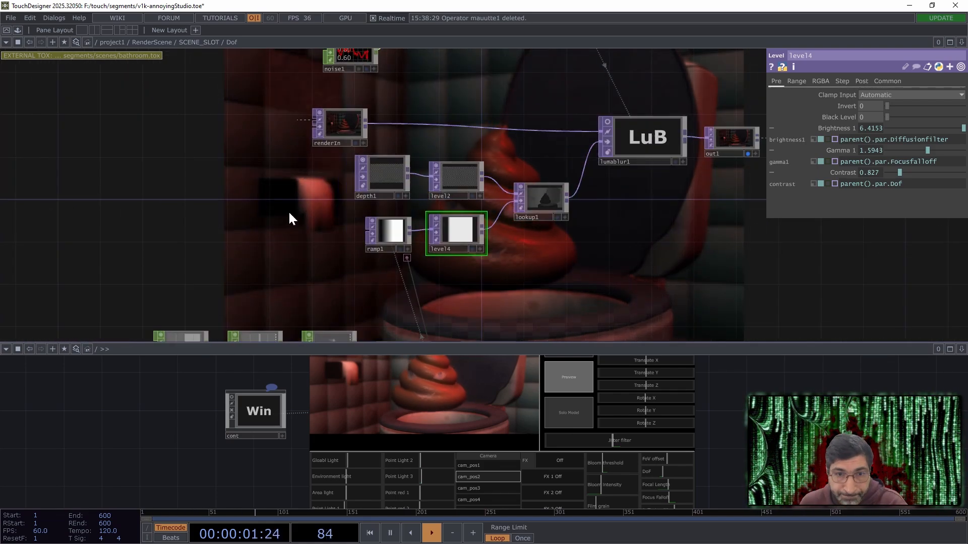
Show the parameters of depth1 in the Dof network and examine its chain through level2 and lookup1.
drag(288, 193, 252, 218)
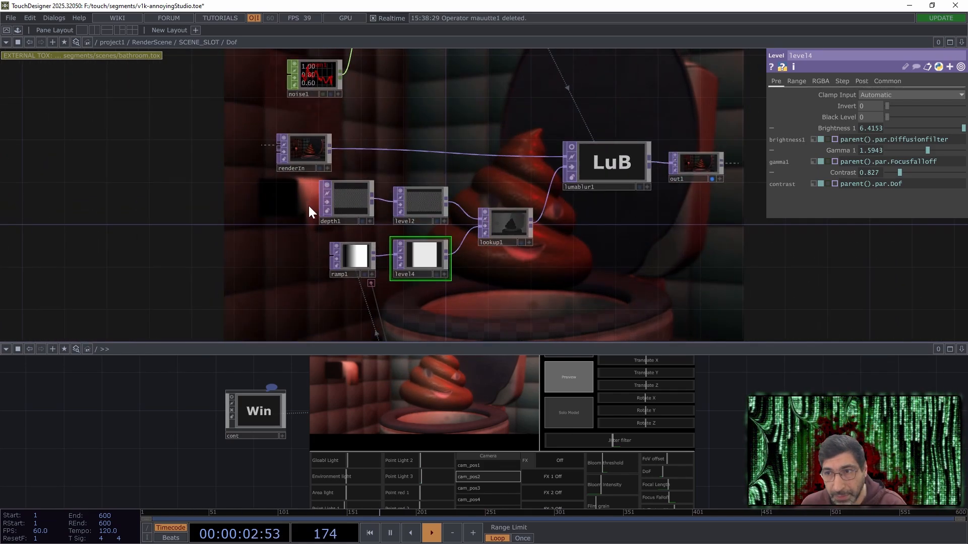
click(356, 208)
scroll(266, 240, up, 4)
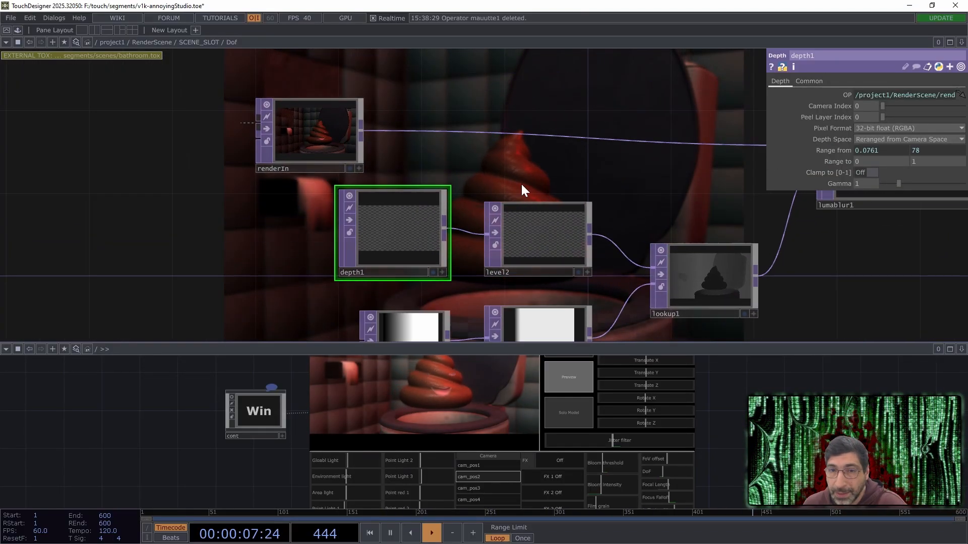
scroll(518, 184, down, 2)
drag(582, 294, 515, 279)
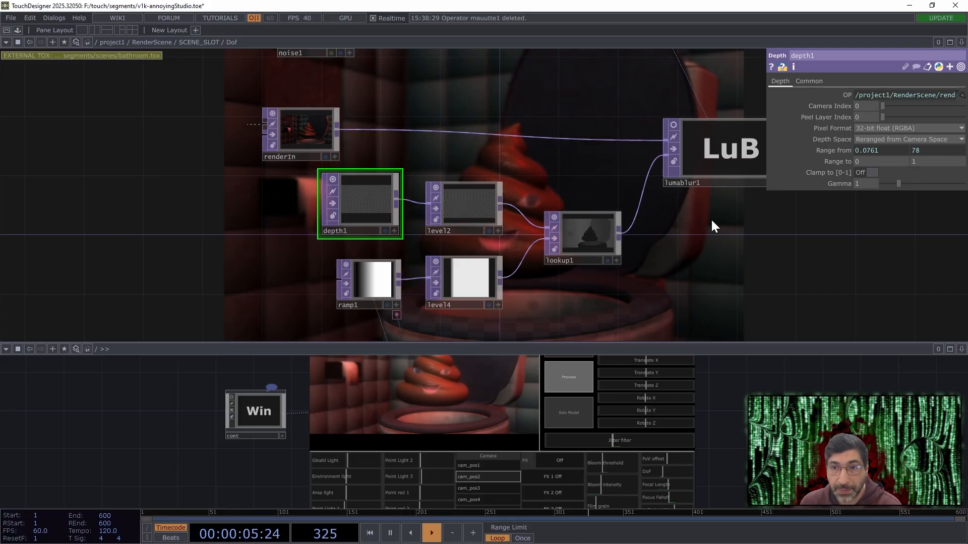
Show lumablur1's parameters, turn on its viewer and bring the scene control sliders into view.
click(713, 178)
drag(755, 228, 686, 219)
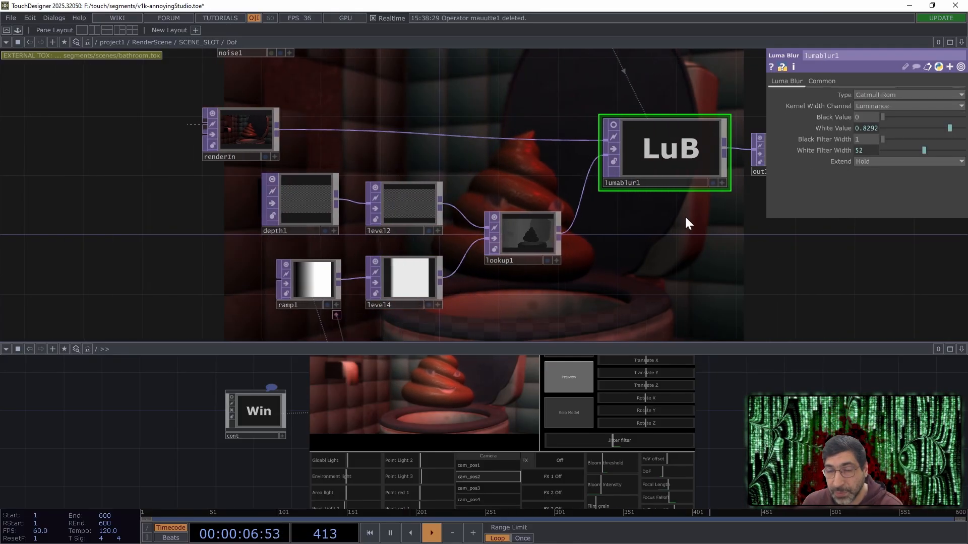
click(610, 123)
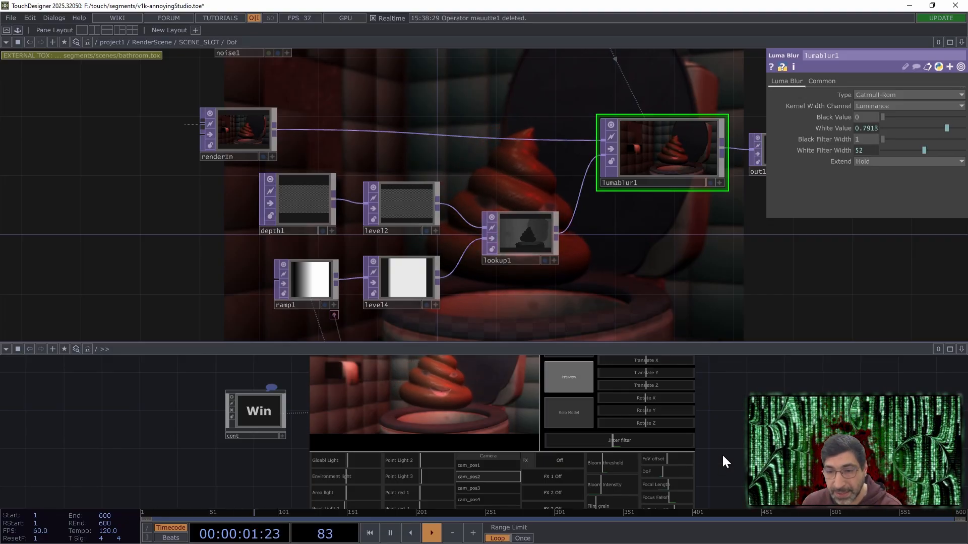
drag(723, 448, 717, 424)
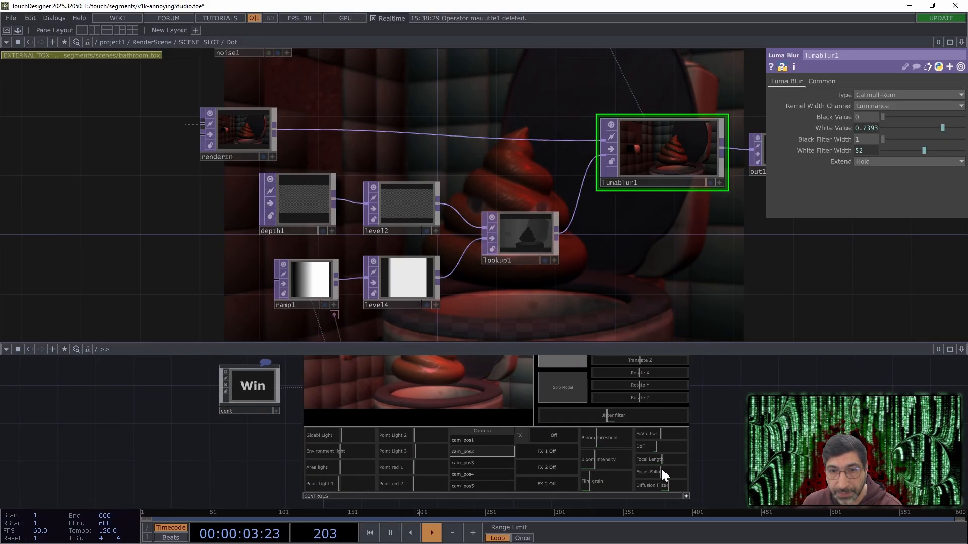
Enlarge the lookup1 node so its depth image is easier to read.
scroll(572, 275, up, 3)
drag(549, 259, 644, 303)
drag(439, 198, 428, 193)
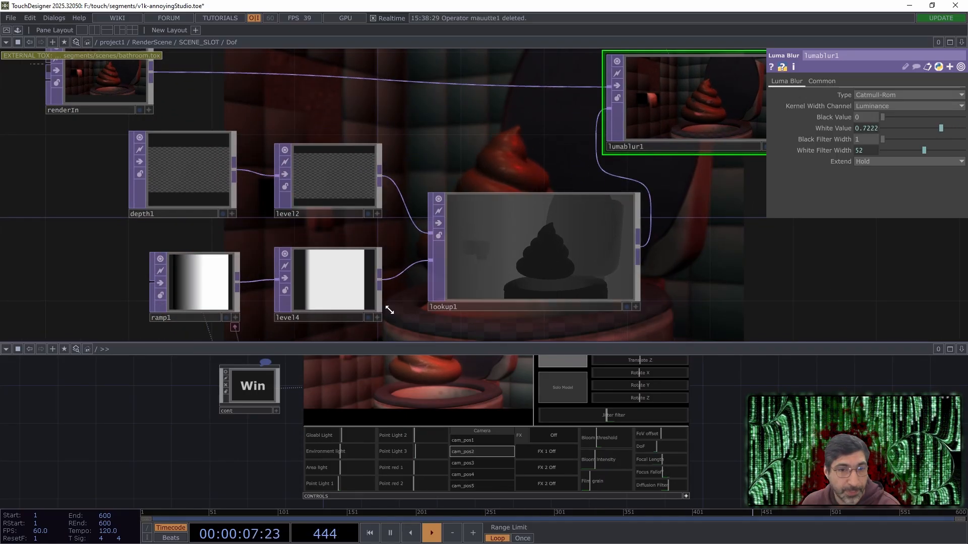
Adjust the depth of field sliders, raise FoV offset slightly and show lookup1's parameters.
drag(651, 445, 648, 478)
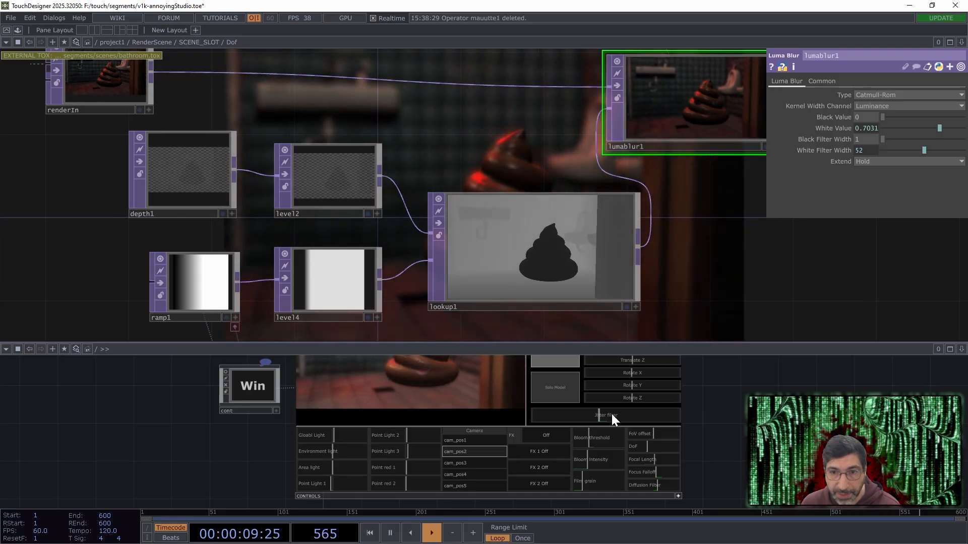
drag(654, 436, 660, 436)
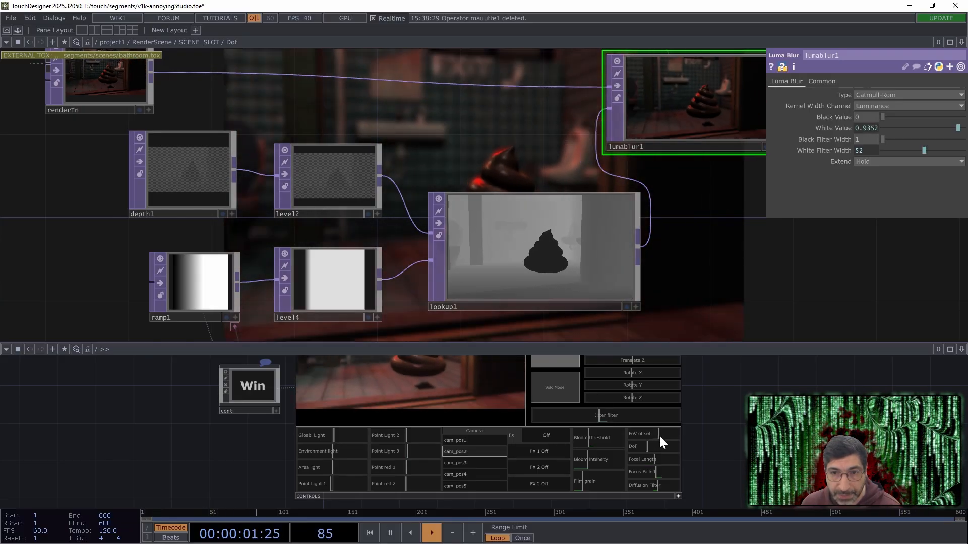
click(544, 278)
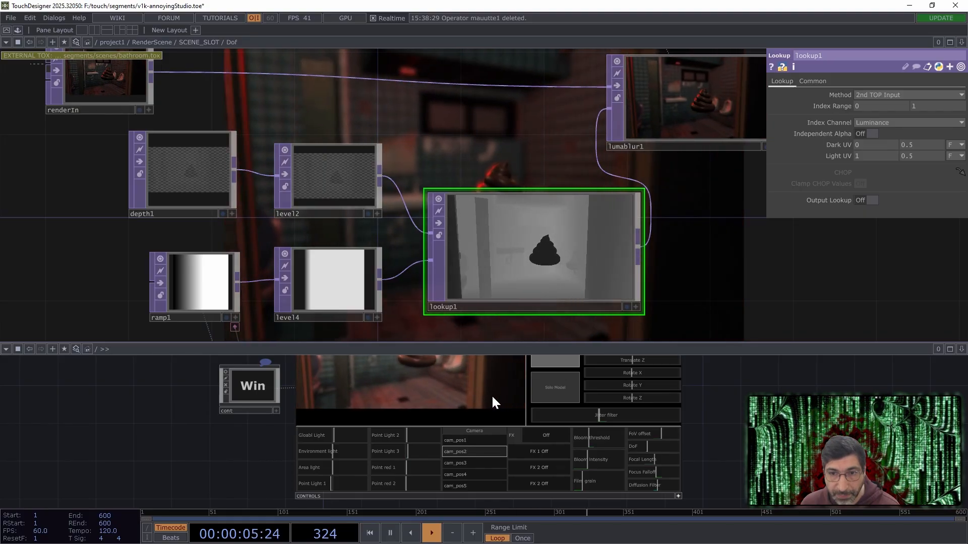
With level4 inspected, set DoF to about 1.52, Focus Falloff to about 1.33 and Diffusion Filter to about 8.79.
drag(666, 445, 649, 471)
click(298, 313)
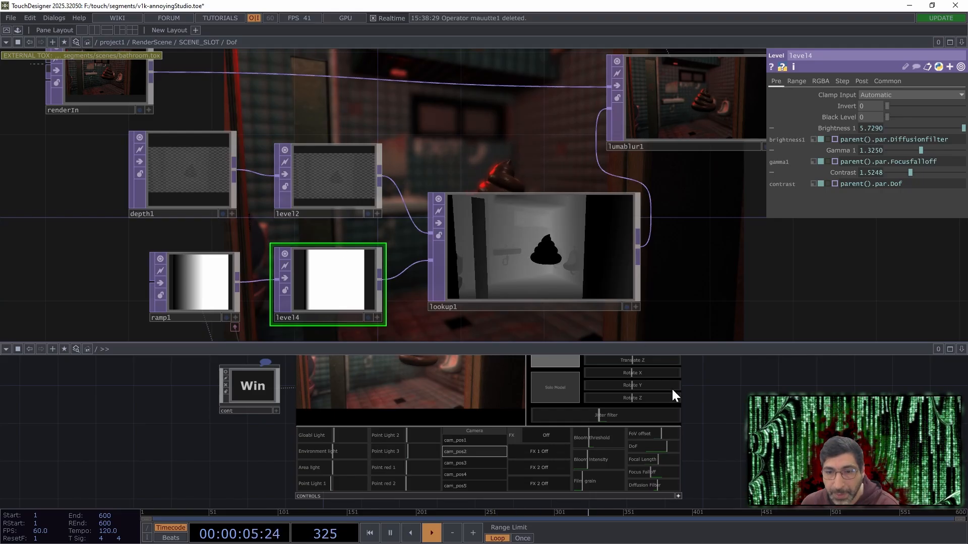
drag(655, 485, 671, 472)
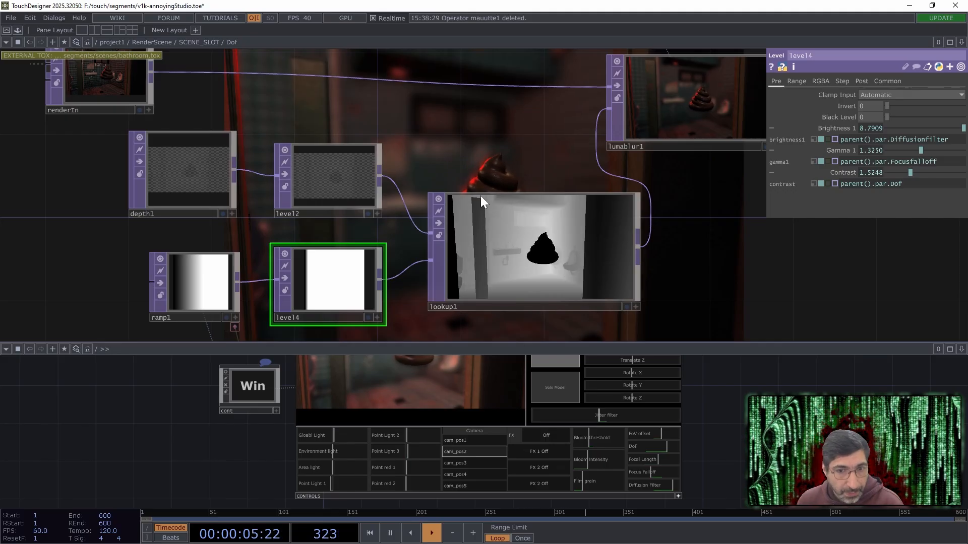
Show lumablur1's parameters and try Focal Length up to about 97, leaving it at 50.
drag(435, 129, 284, 201)
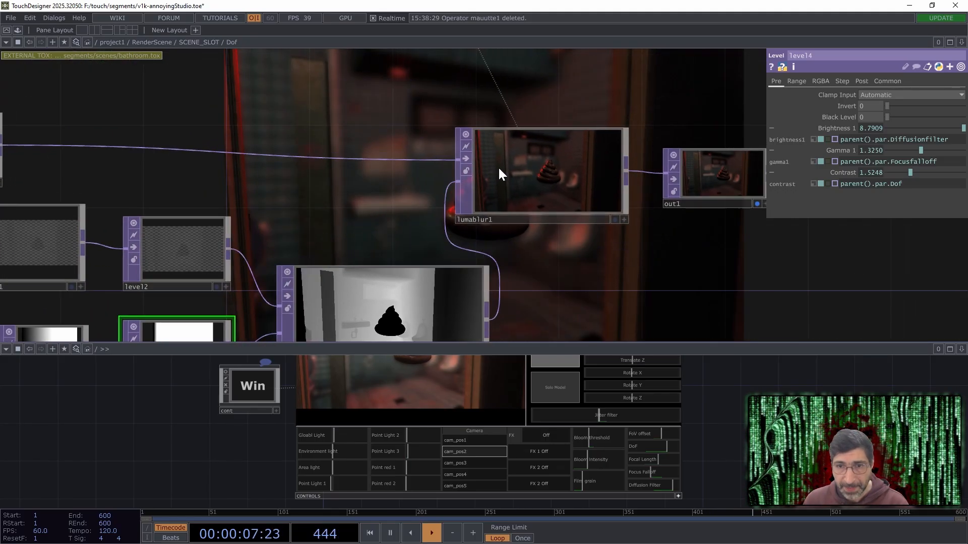
click(498, 166)
drag(637, 286, 557, 240)
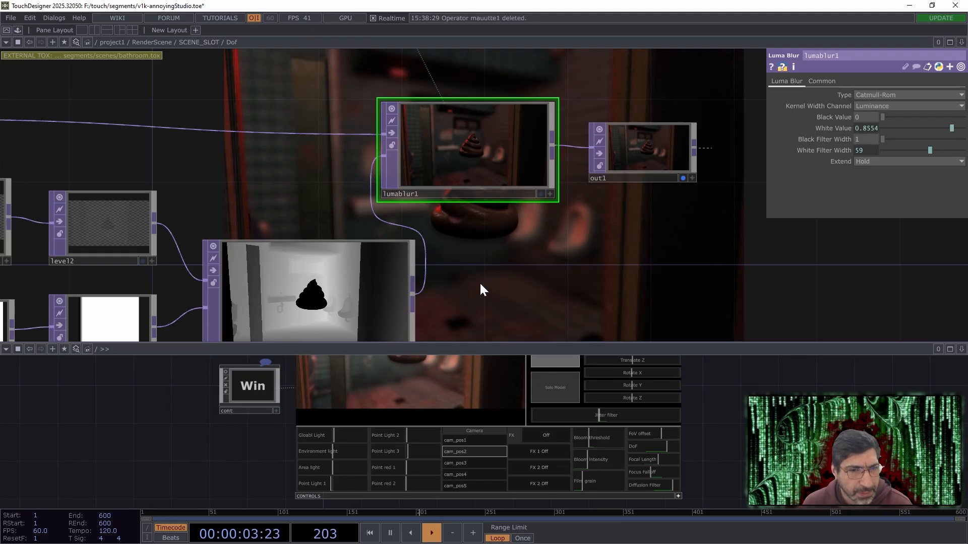
drag(479, 283, 460, 239)
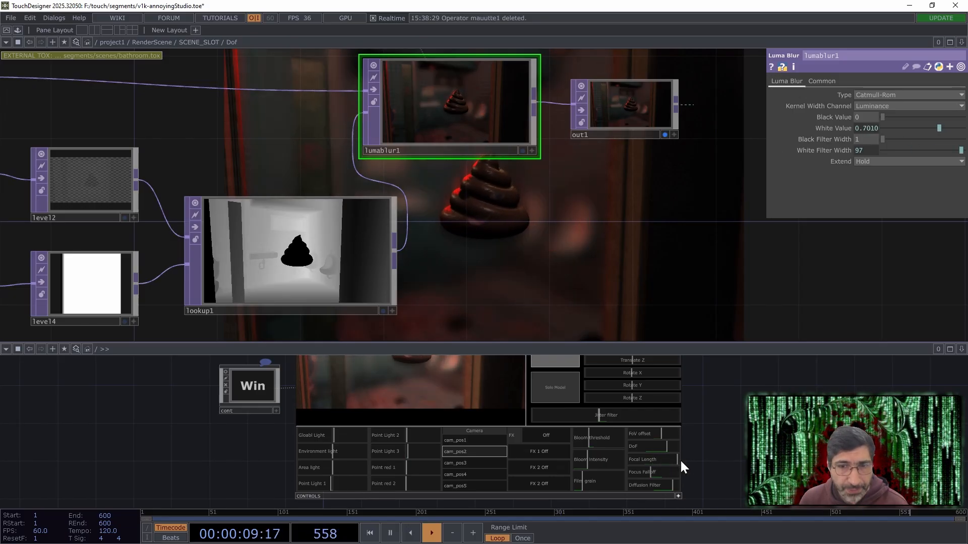
drag(619, 223, 571, 267)
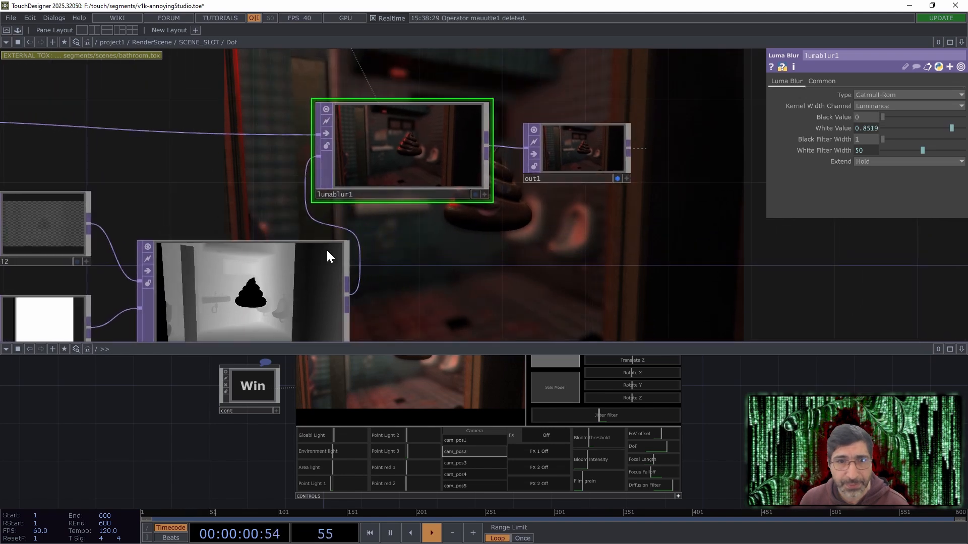
Turn off the viewers of lookup1 and lumablur1, and select the ramp1 and level4 operators.
click(146, 247)
click(326, 109)
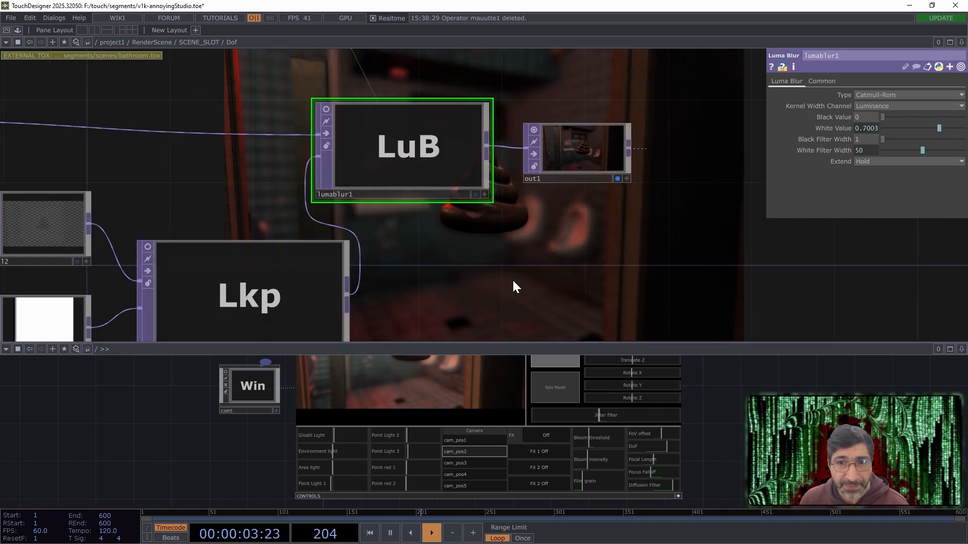
scroll(509, 287, down, 3)
drag(400, 174, 519, 140)
right_drag(406, 318, 265, 264)
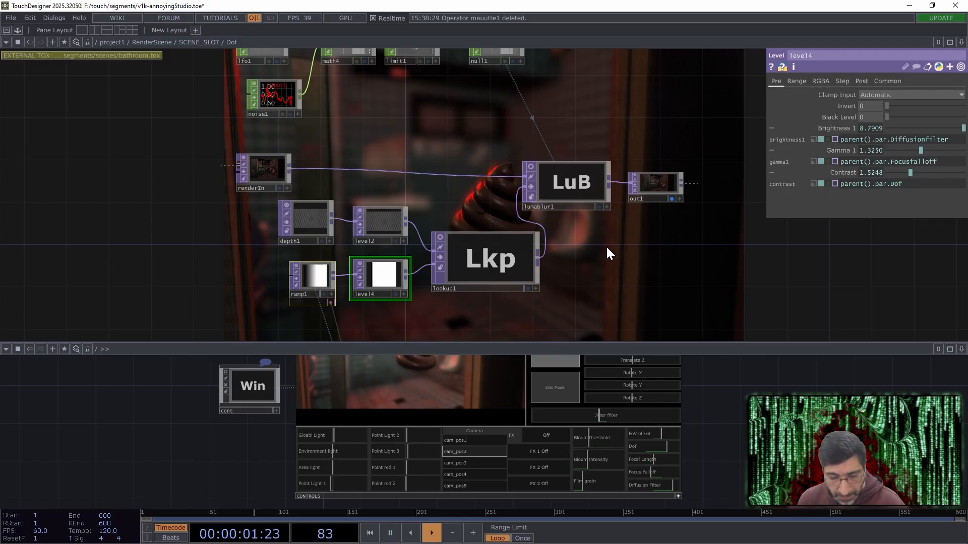
Look over the whole Dof network, return to SCENE_SLOT and show POSTFX's custom parameters.
drag(606, 246, 619, 251)
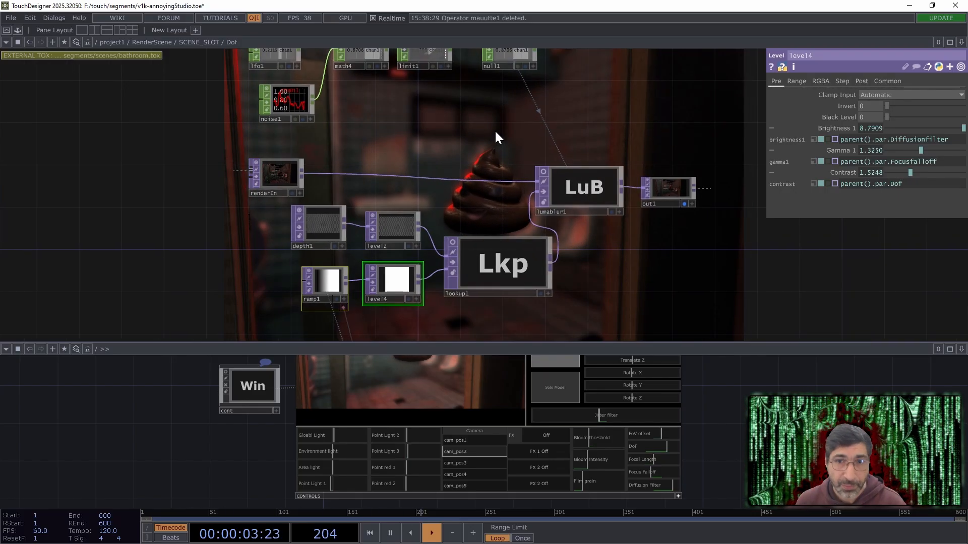
scroll(486, 164, down, 5)
scroll(437, 200, up, 3)
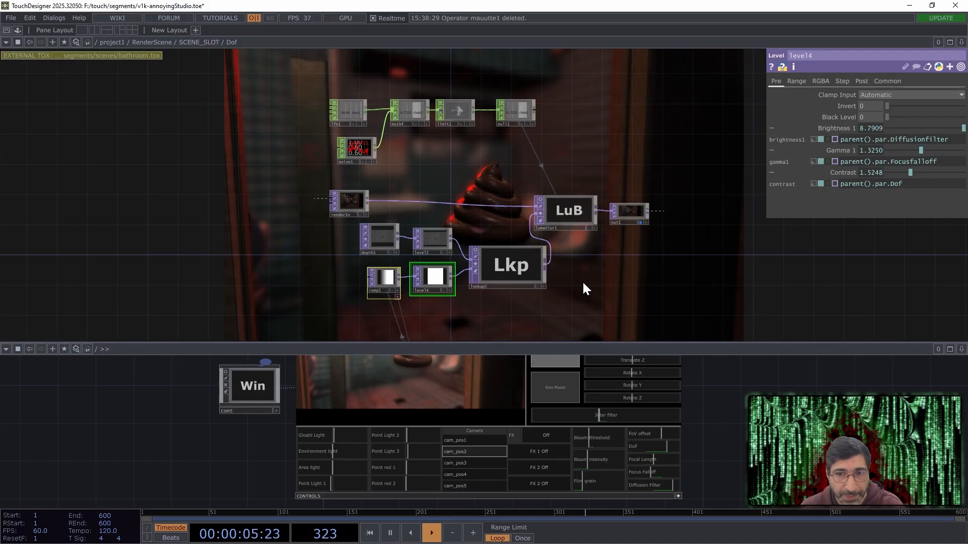
drag(583, 280, 617, 142)
click(591, 203)
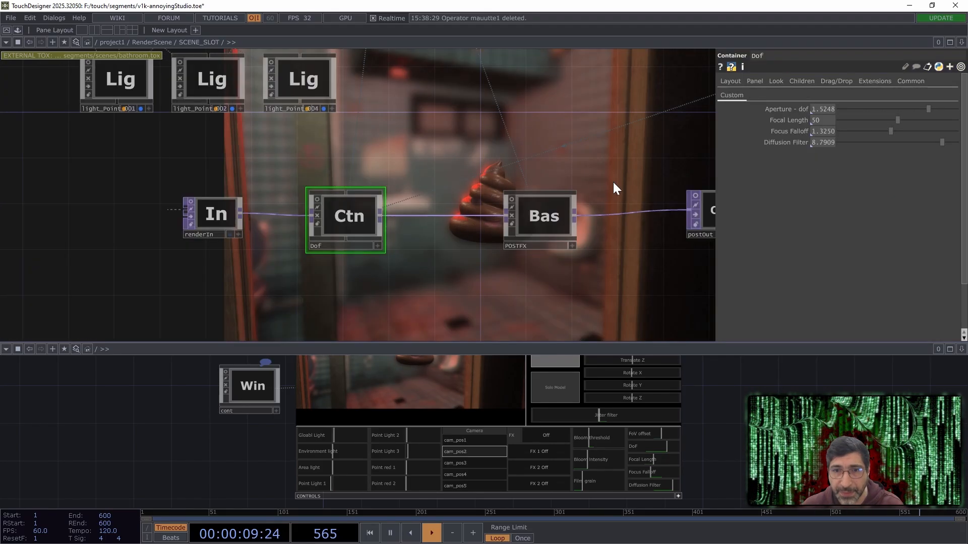
key(u)
click(534, 218)
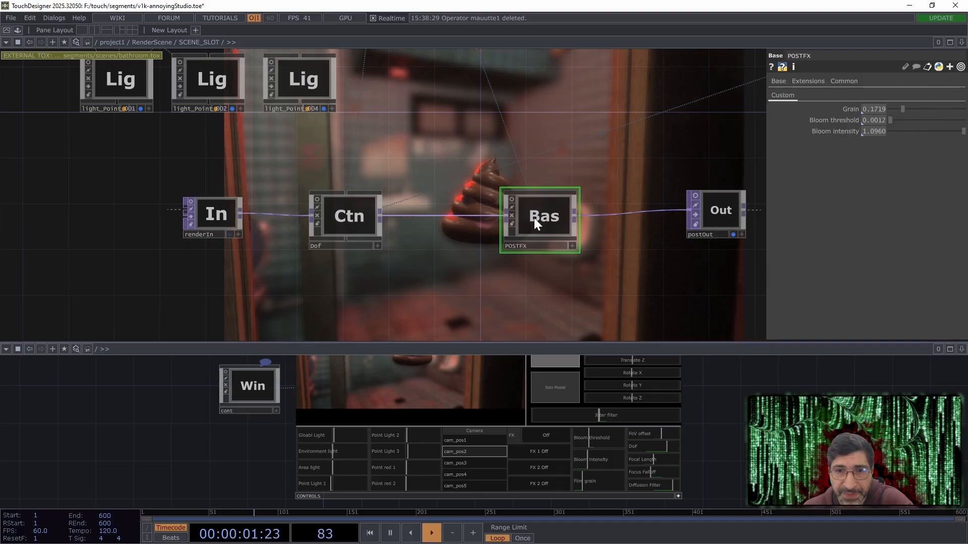
Enter the POSTFX component and examine its switch1, bloom2 and tonemap2 operators.
key(i)
drag(505, 221, 636, 127)
drag(163, 296, 249, 287)
drag(125, 271, 189, 277)
scroll(189, 282, left, 5)
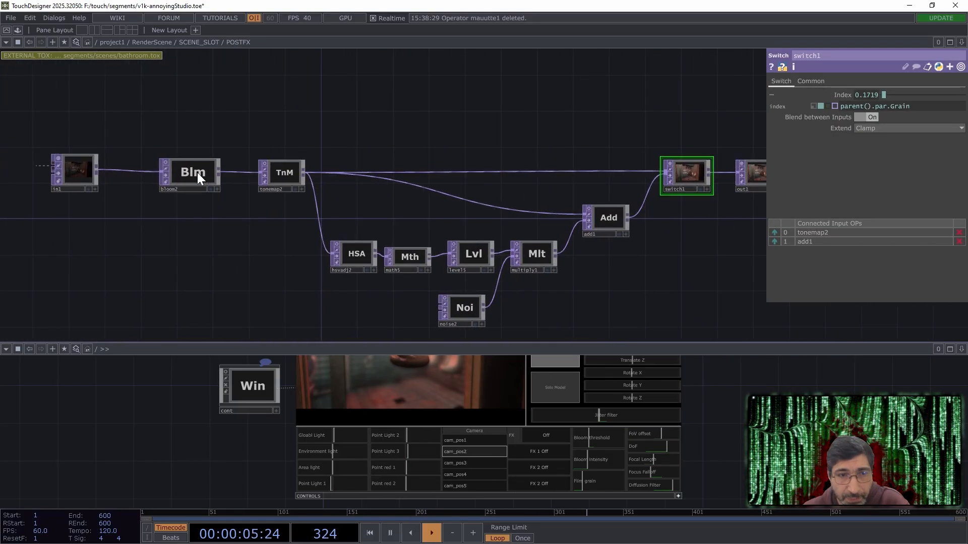
click(197, 172)
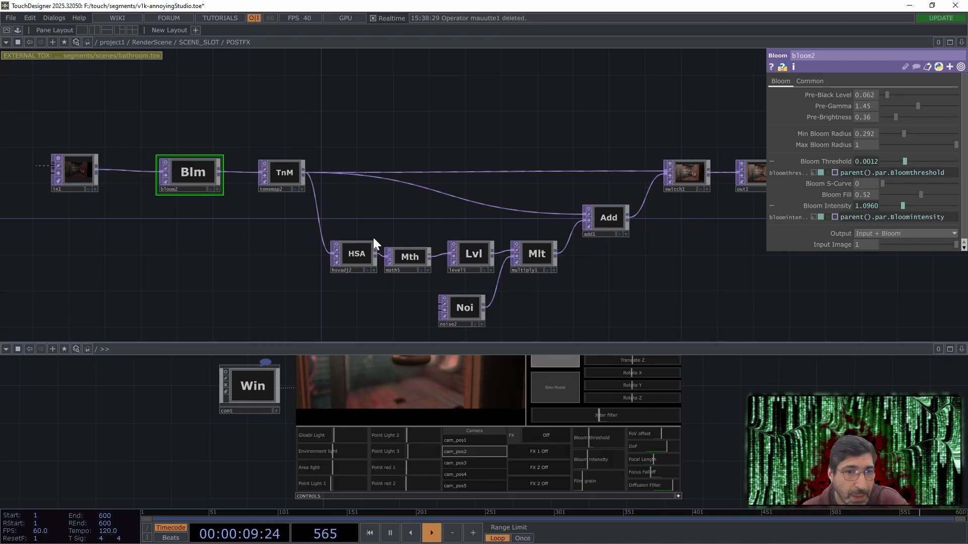
click(270, 177)
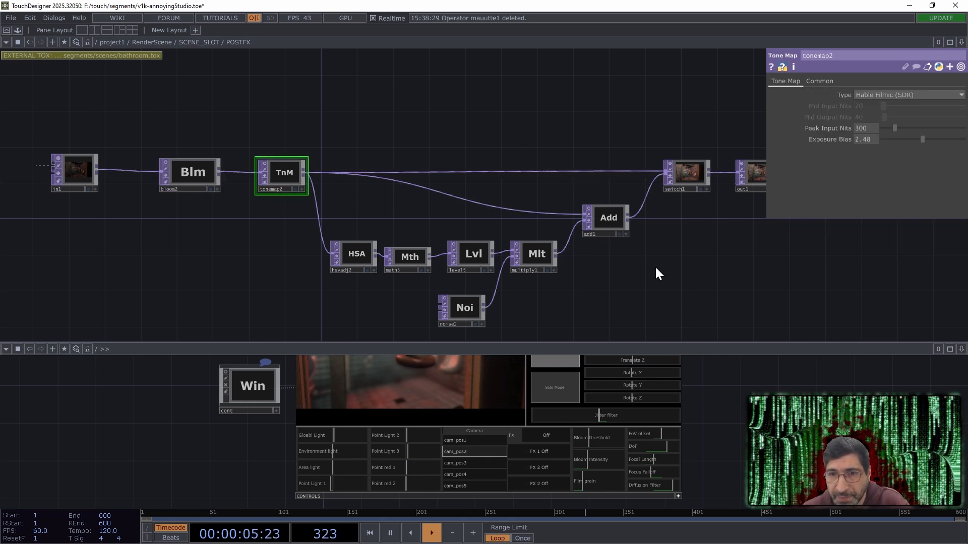
drag(699, 226, 645, 225)
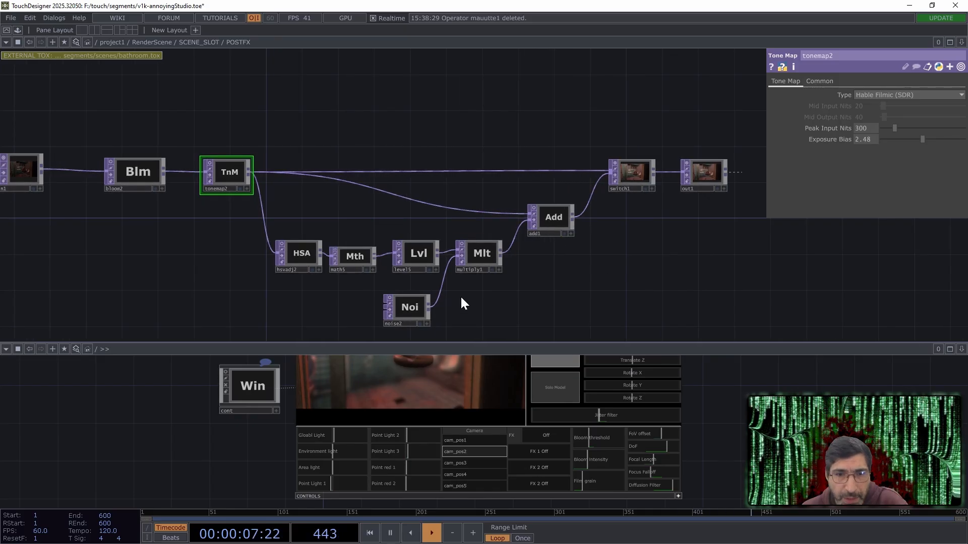
Turn on the viewers of multiply1 and add1 in the grain chain, and raise Film grain to its maximum.
scroll(457, 308, up, 5)
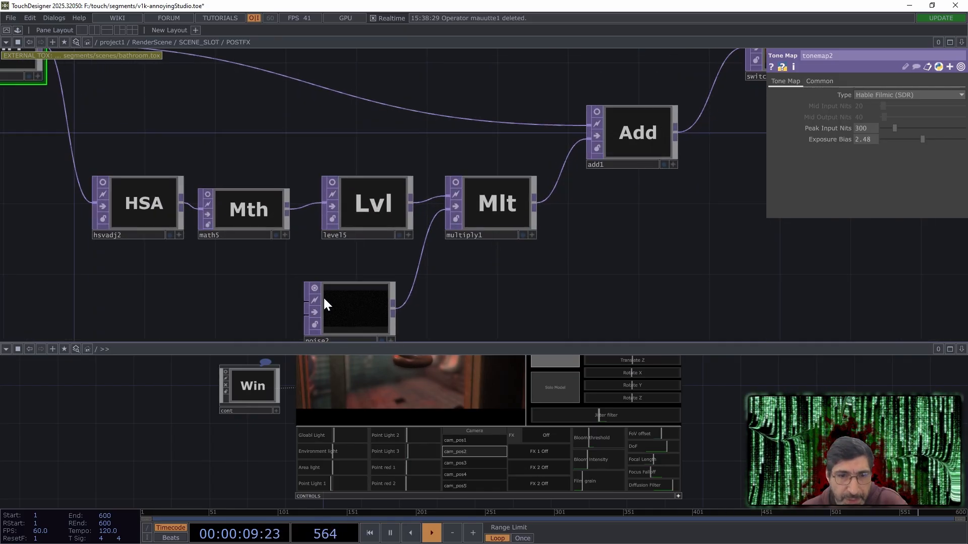
click(456, 182)
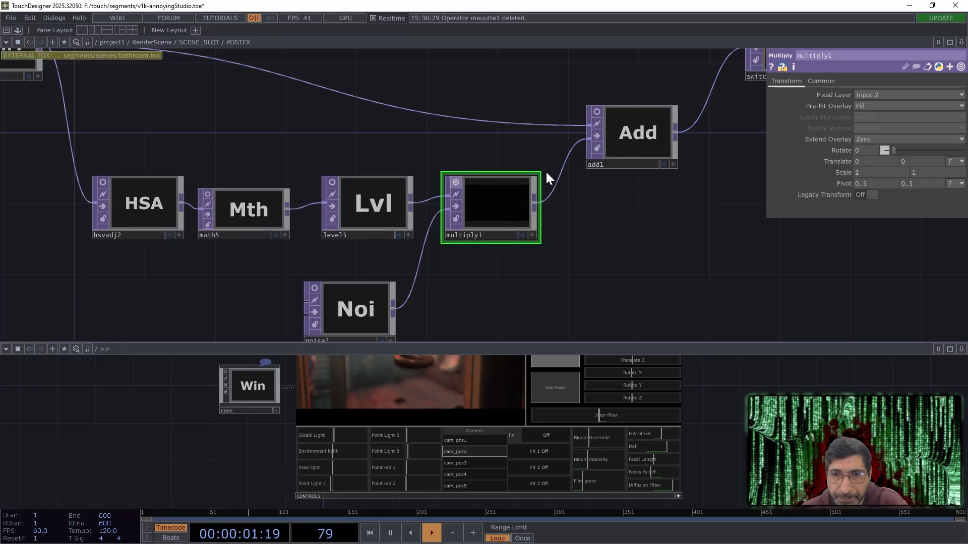
drag(600, 479, 624, 482)
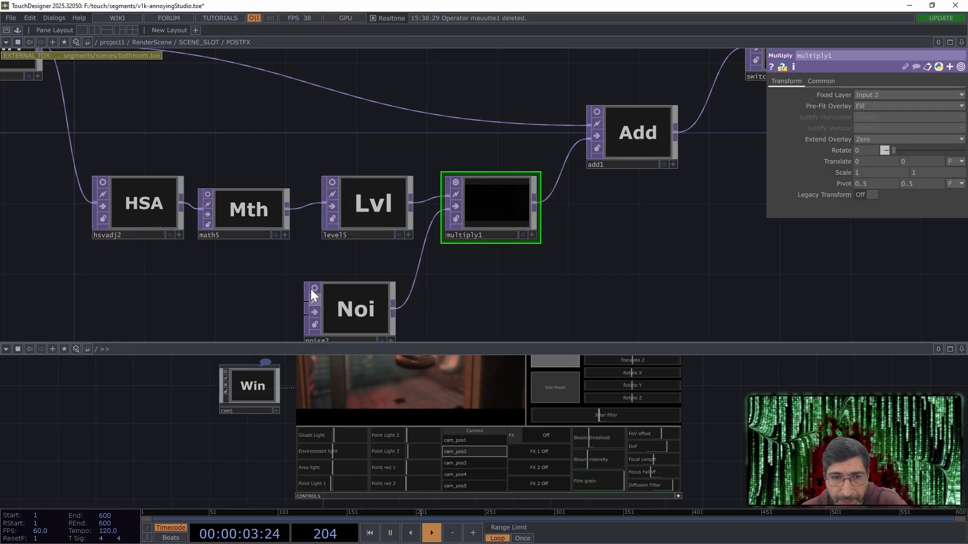
click(597, 112)
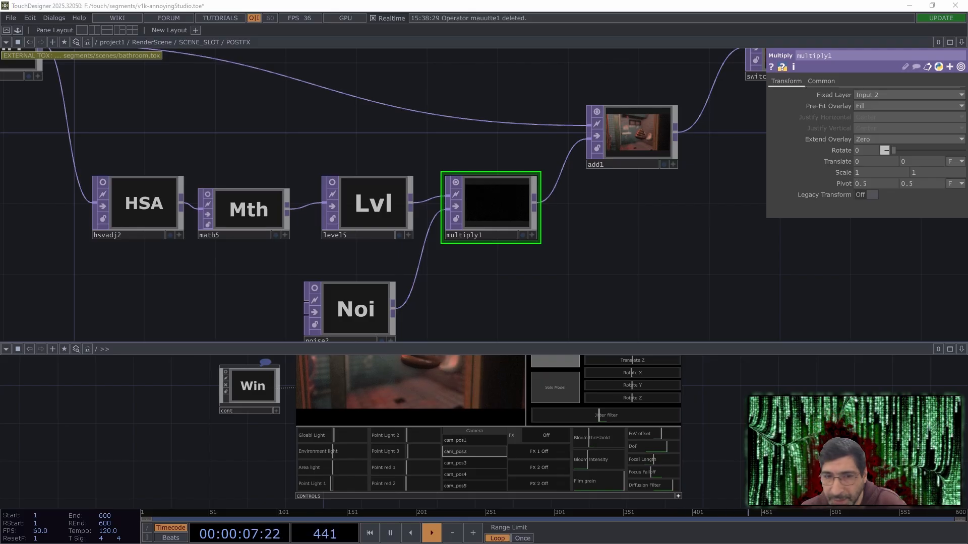
Enlarge the lower network pane and the control panel's preview area to inspect the film grain up close.
drag(747, 344, 740, 195)
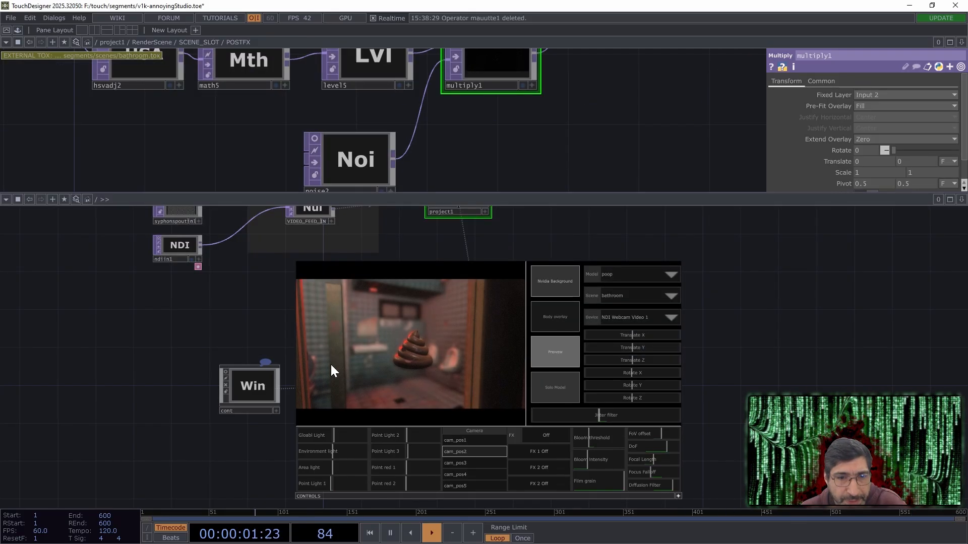
scroll(729, 376, up, 2)
drag(711, 370, 743, 355)
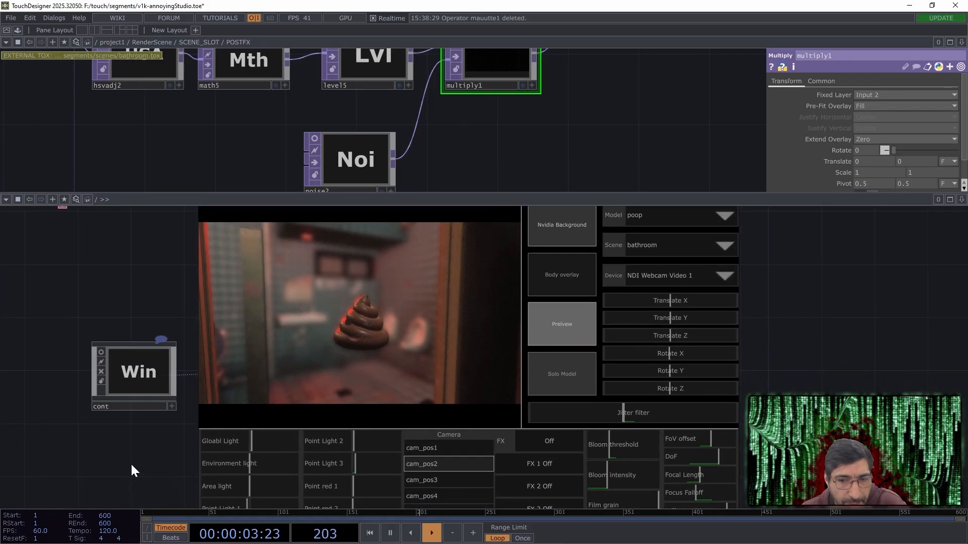
drag(131, 463, 160, 424)
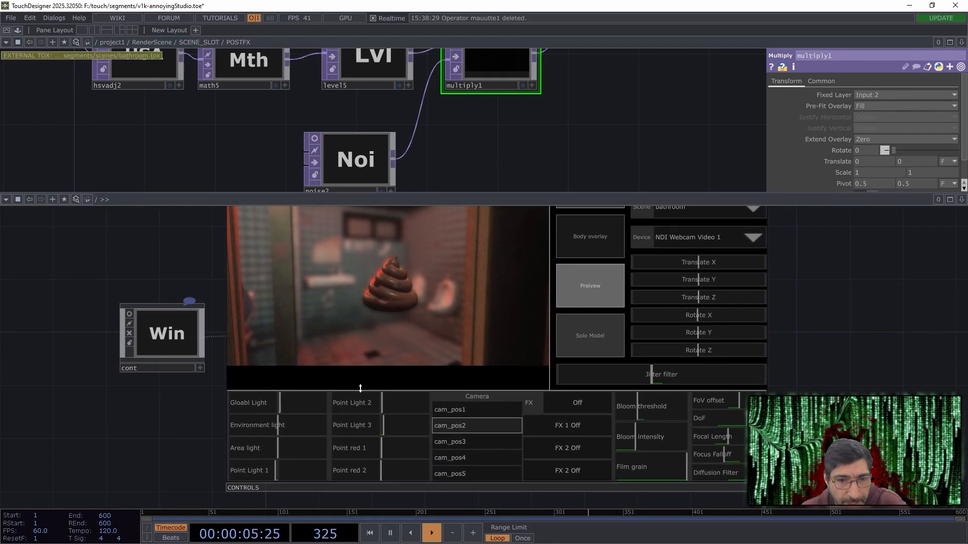
drag(360, 388, 356, 461)
scroll(214, 425, up, 2)
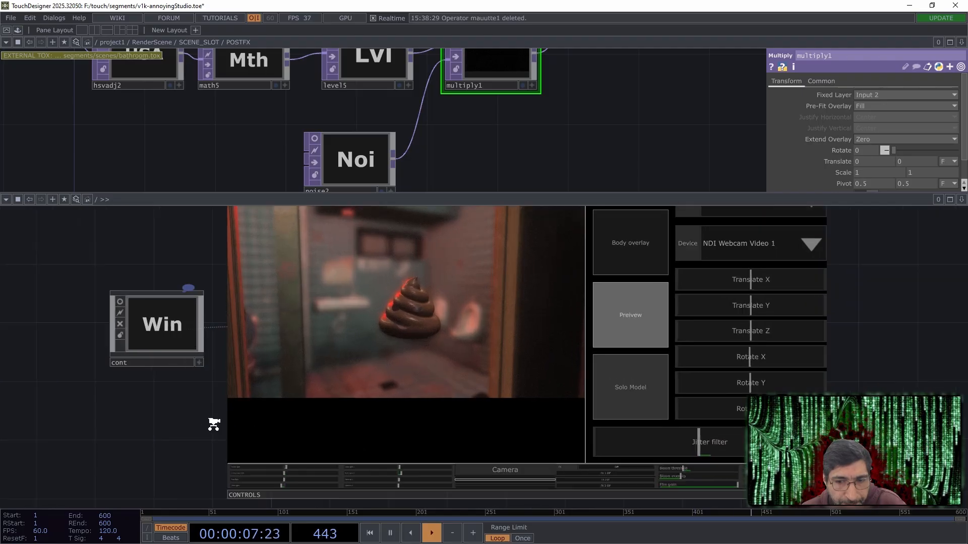
scroll(214, 424, up, 3)
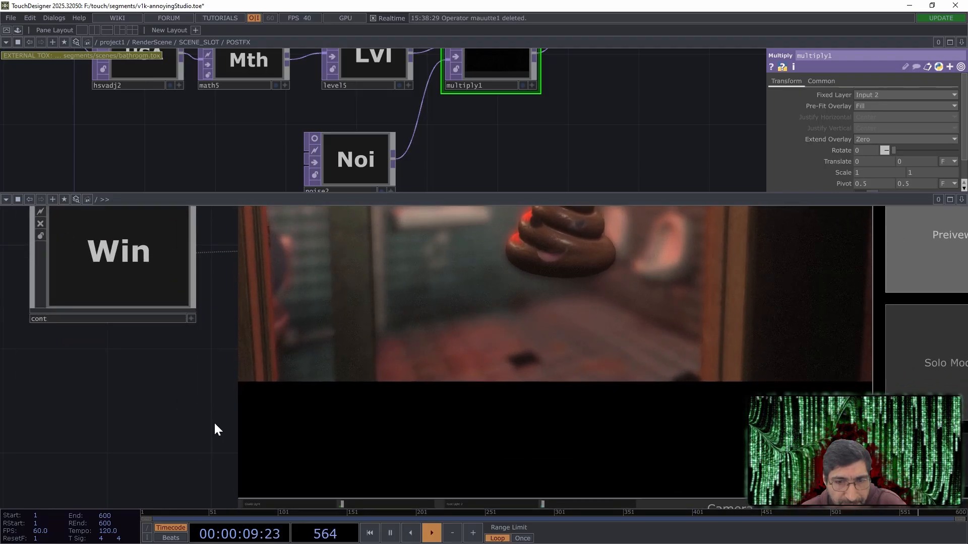
Reduce the control panel's preview area to reveal its sliders, and enlarge the upper network pane.
scroll(214, 421, down, 3)
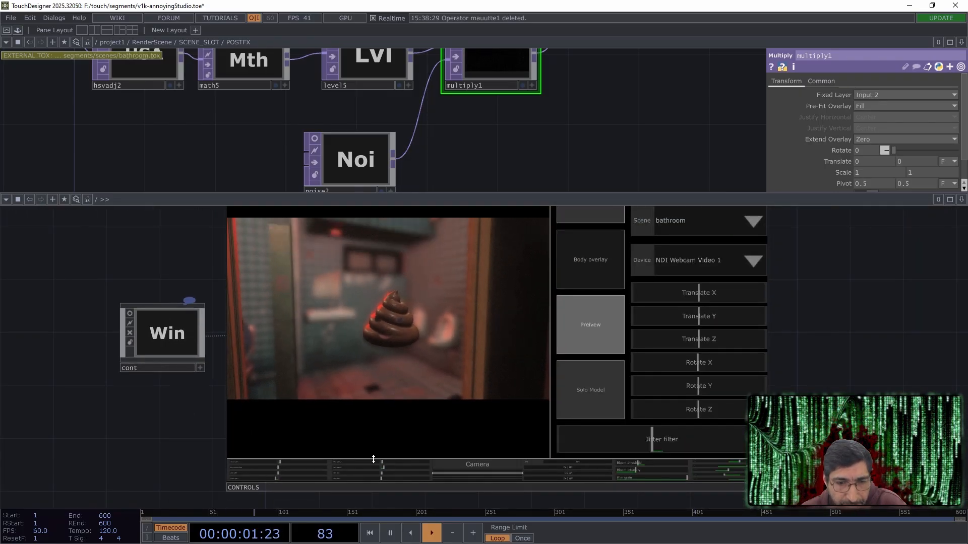
drag(373, 459, 374, 403)
drag(182, 265, 181, 283)
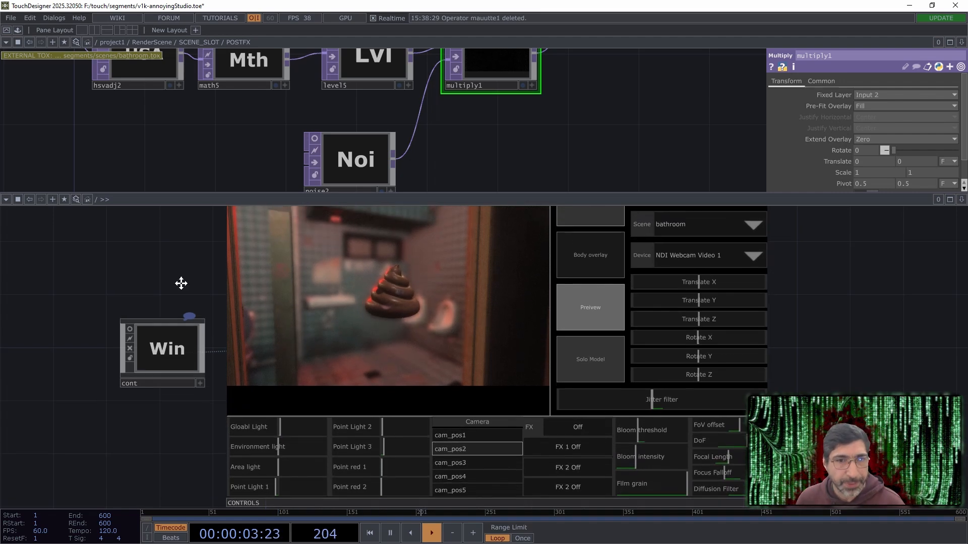
drag(540, 144, 553, 153)
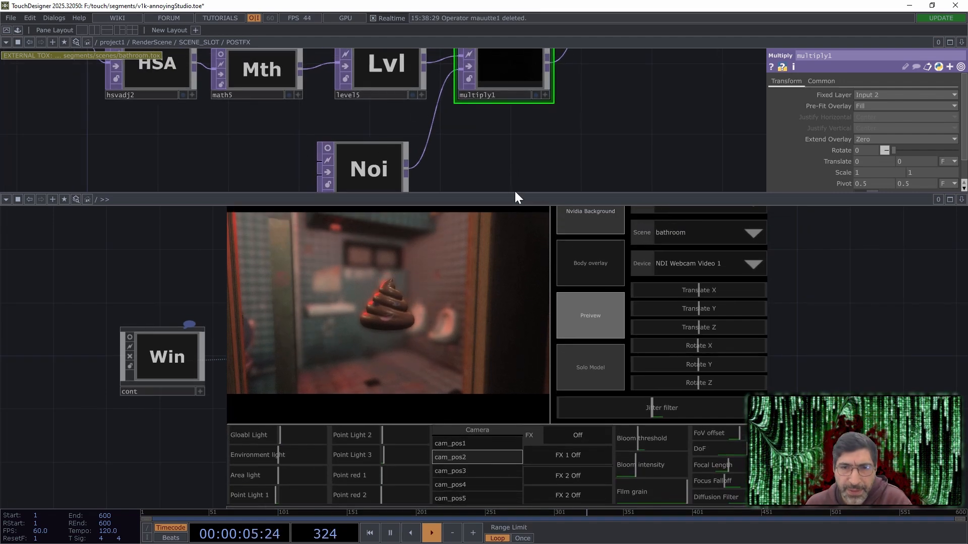
drag(516, 192, 516, 217)
Turn on the viewers of hsvadj2 and math5 in the grain chain to inspect the grain mask.
key(h)
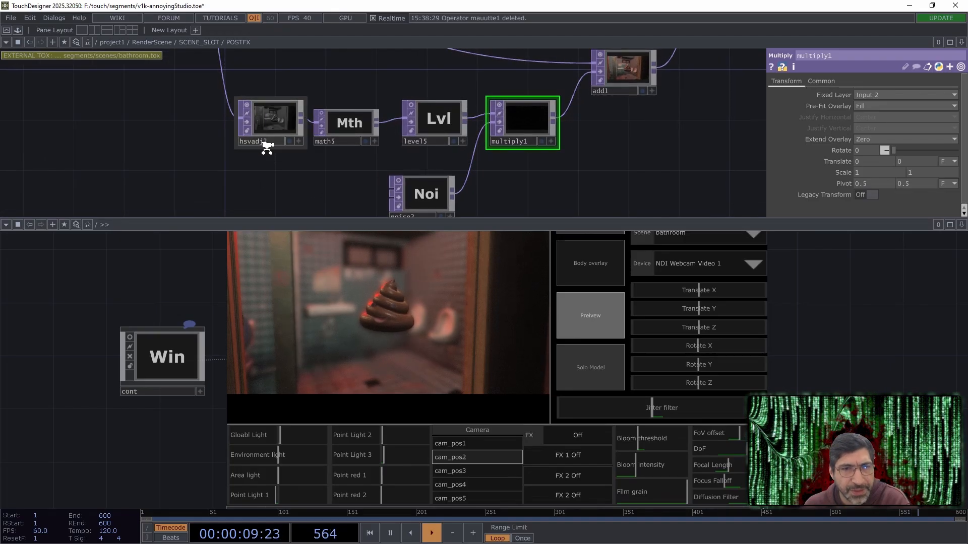
scroll(264, 145, up, 5)
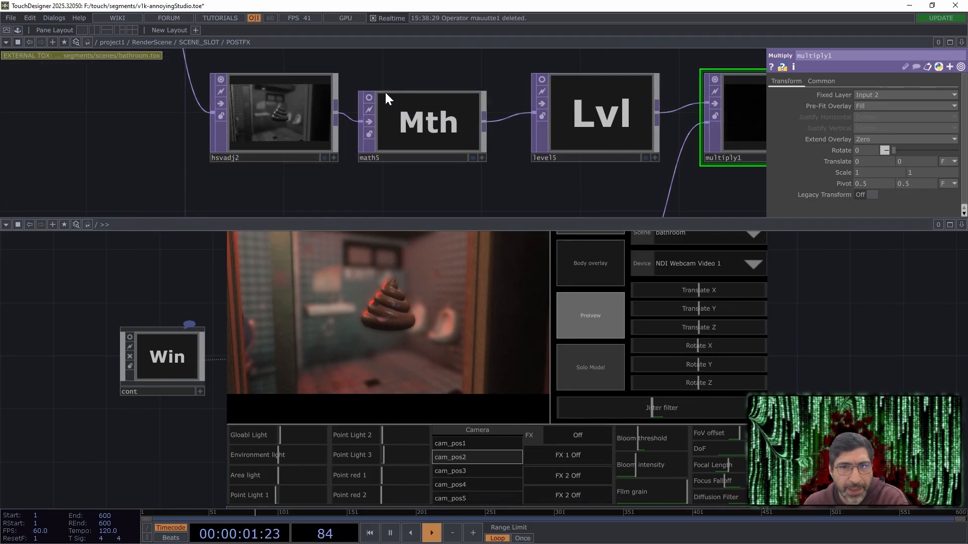
click(371, 94)
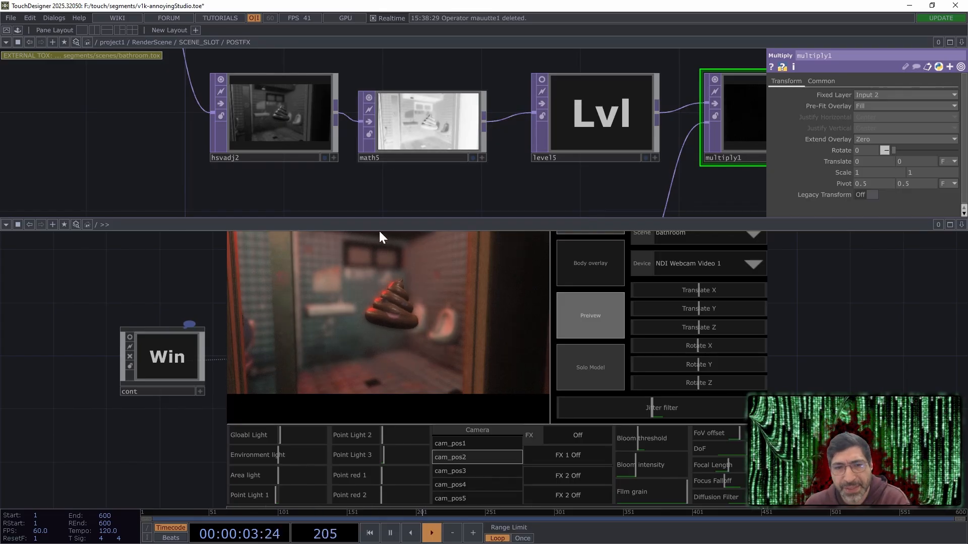
Lower the Film grain slider in the control panel to about 0.22.
scroll(806, 311, down, 3)
drag(309, 281, 244, 325)
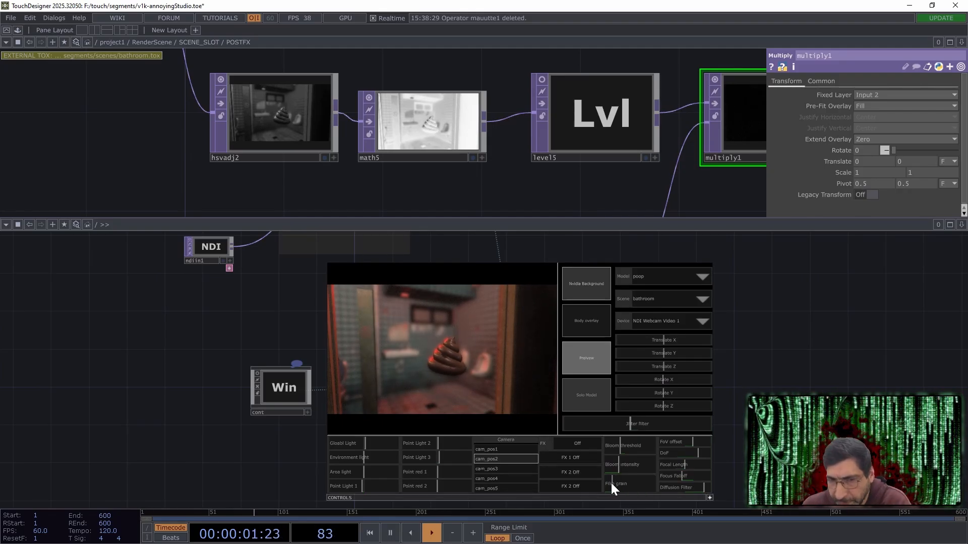
mouse_move(610, 482)
mouse_down()
mouse_move(628, 482)
mouse_move(615, 486)
mouse_up()
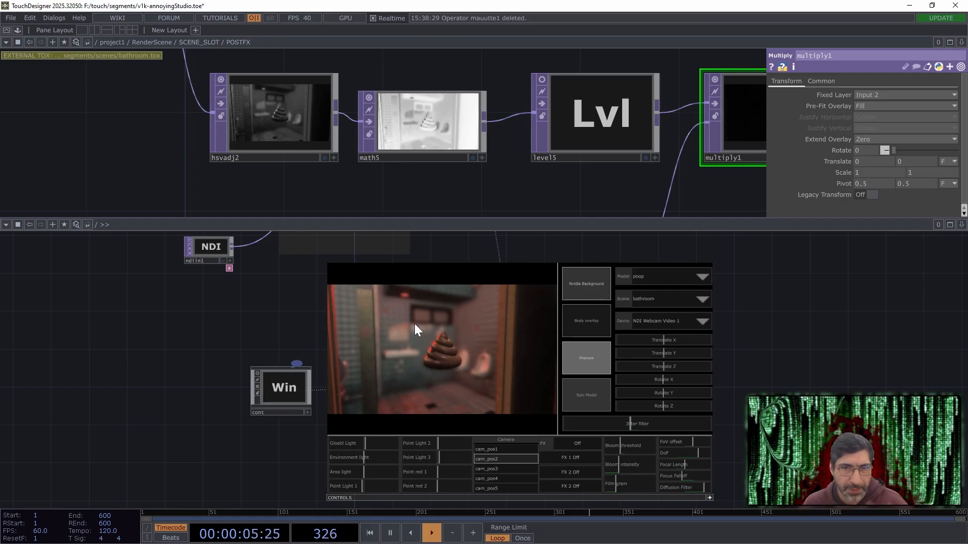
Turn off the viewers of math5 and hsvadj2 in the grain chain.
click(369, 98)
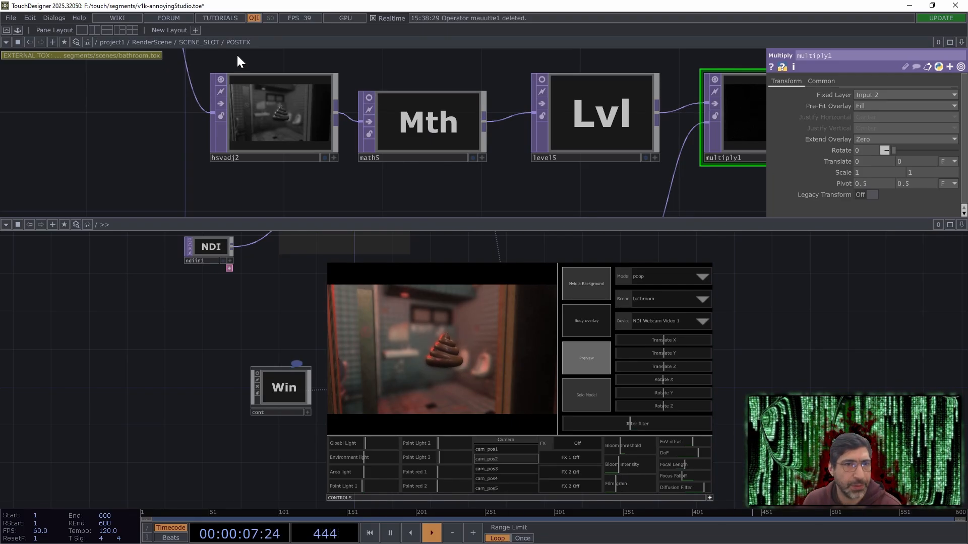
click(221, 74)
scroll(558, 179, down, 5)
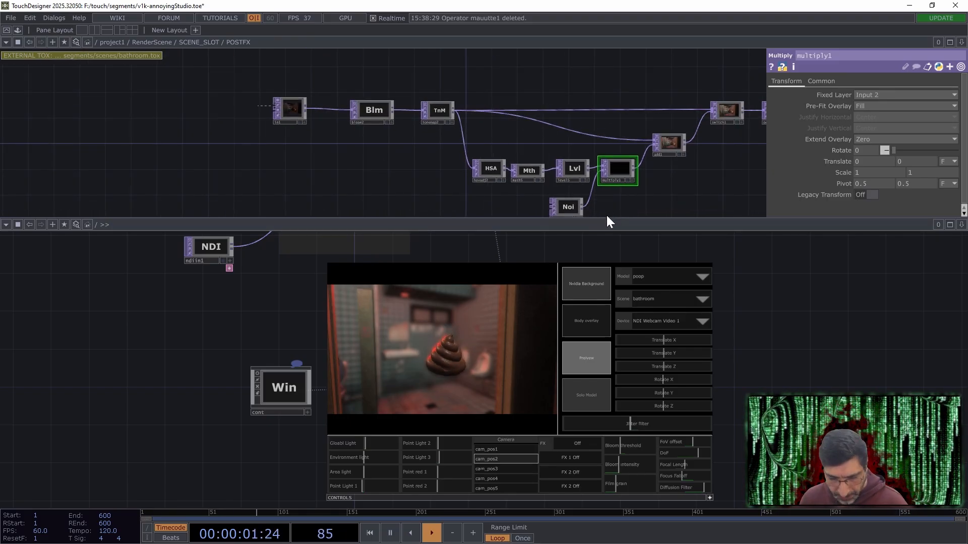
Return to the SCENE_SLOT network and look over its bathroom import, lights, scene controls and camera components.
scroll(606, 213, down, 2)
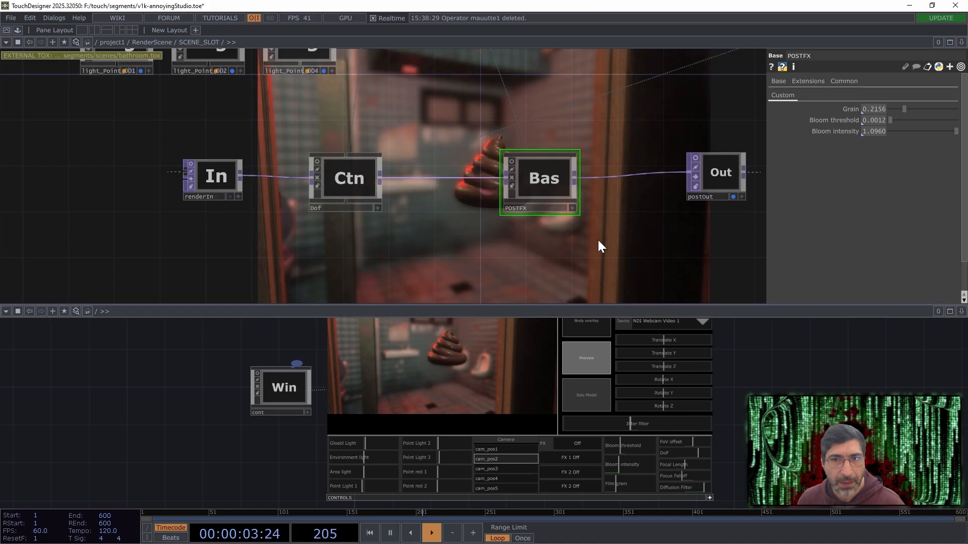
scroll(598, 238, down, 6)
scroll(577, 176, up, 4)
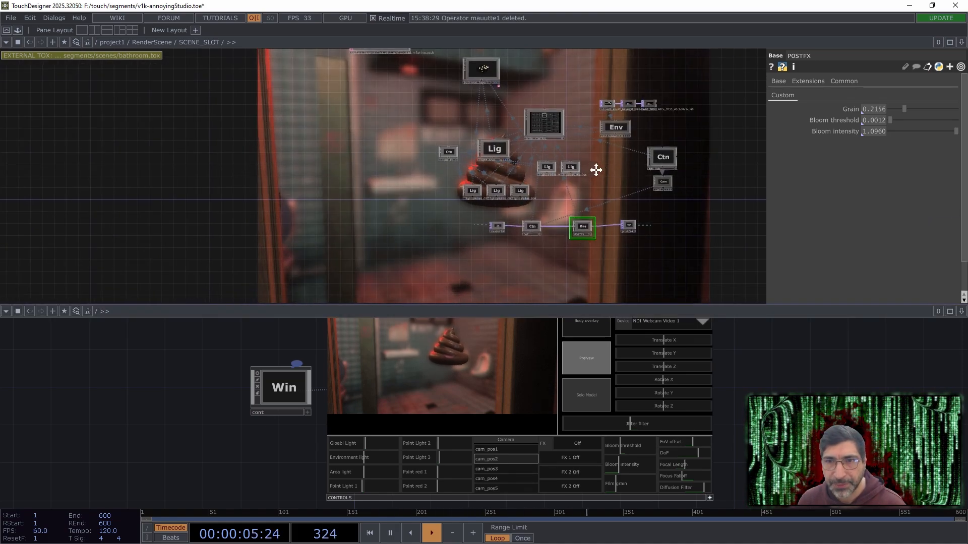
drag(533, 157, 512, 233)
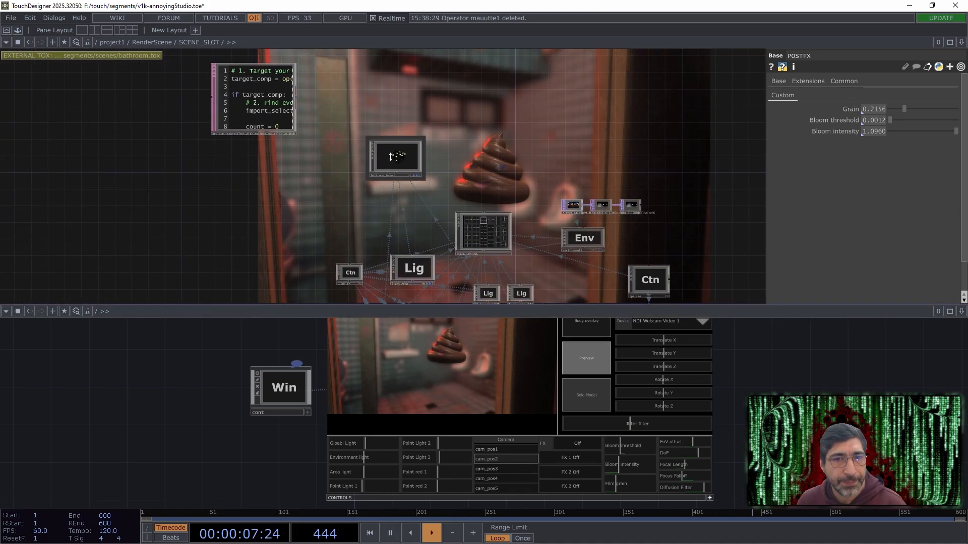
scroll(289, 148, up, 5)
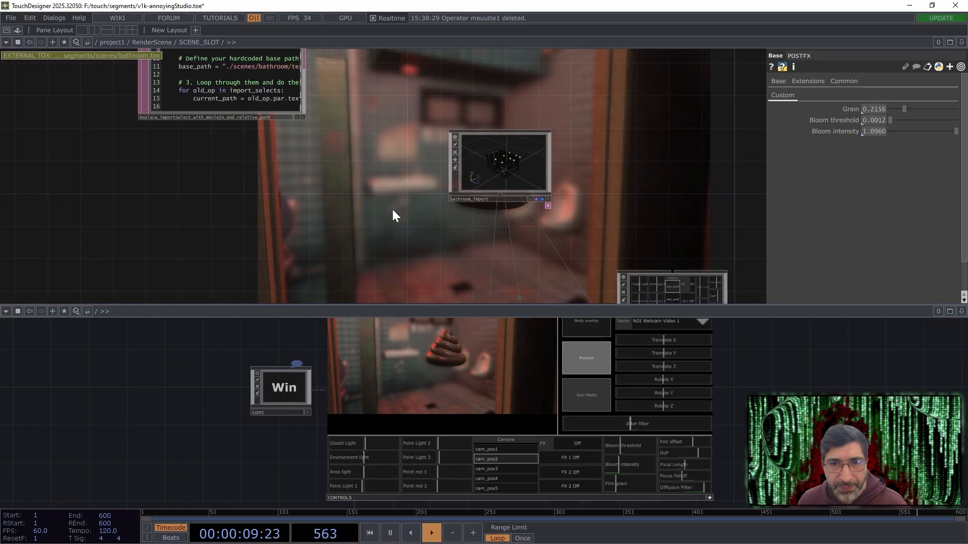
drag(392, 210, 333, 200)
scroll(656, 130, down, 6)
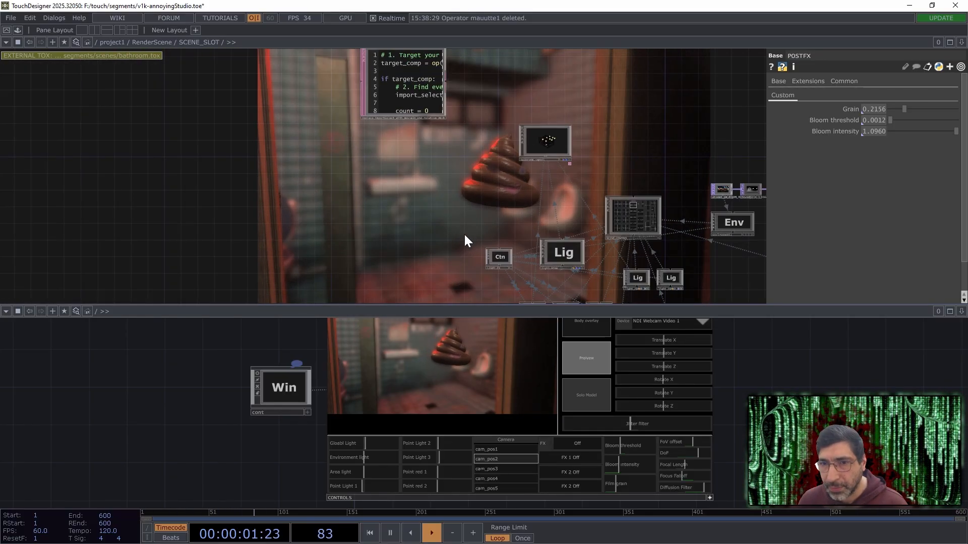
drag(434, 198, 324, 152)
scroll(543, 124, up, 3)
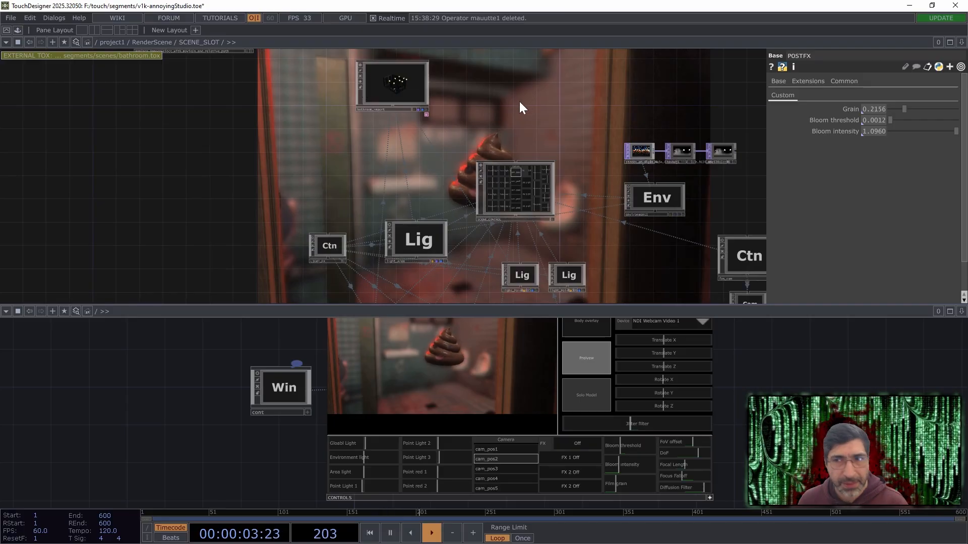
Go up to the RenderScene network, look over its render chain and show CAM_PIVOT's pre-transform parameters.
key(u)
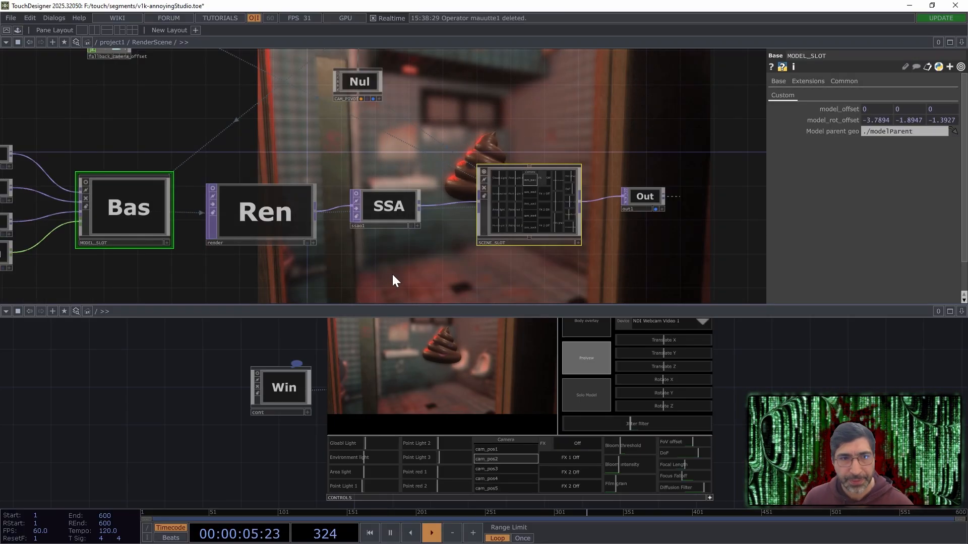
drag(508, 248, 610, 240)
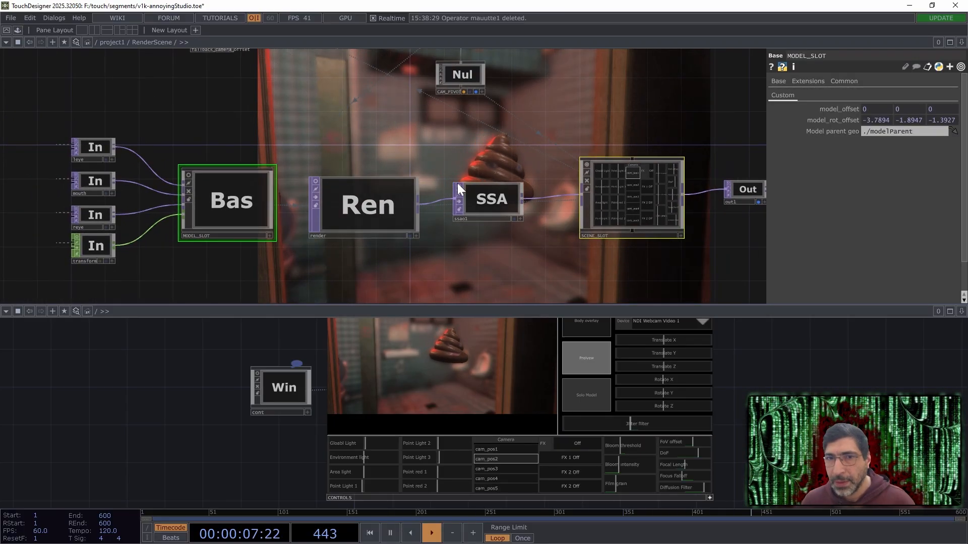
drag(439, 143, 505, 242)
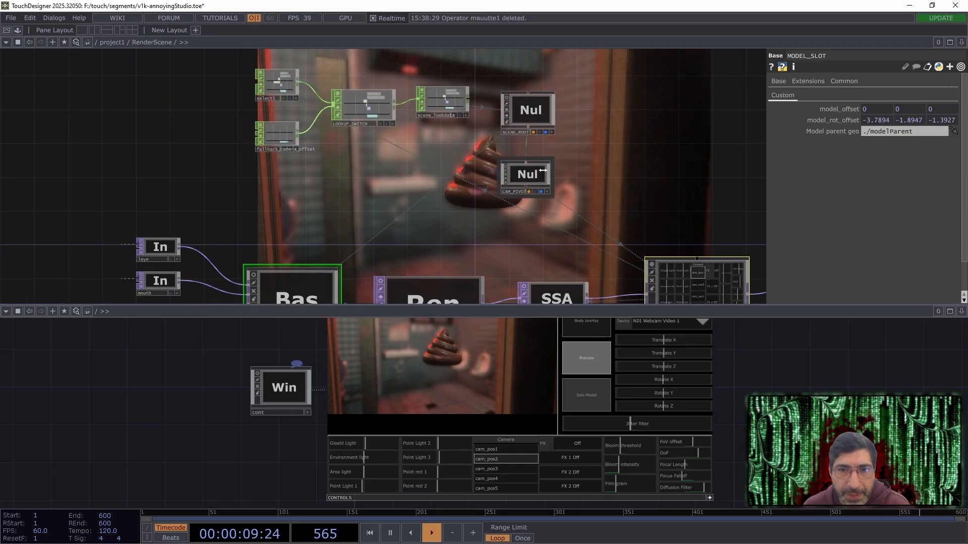
click(507, 188)
scroll(417, 187, down, 1)
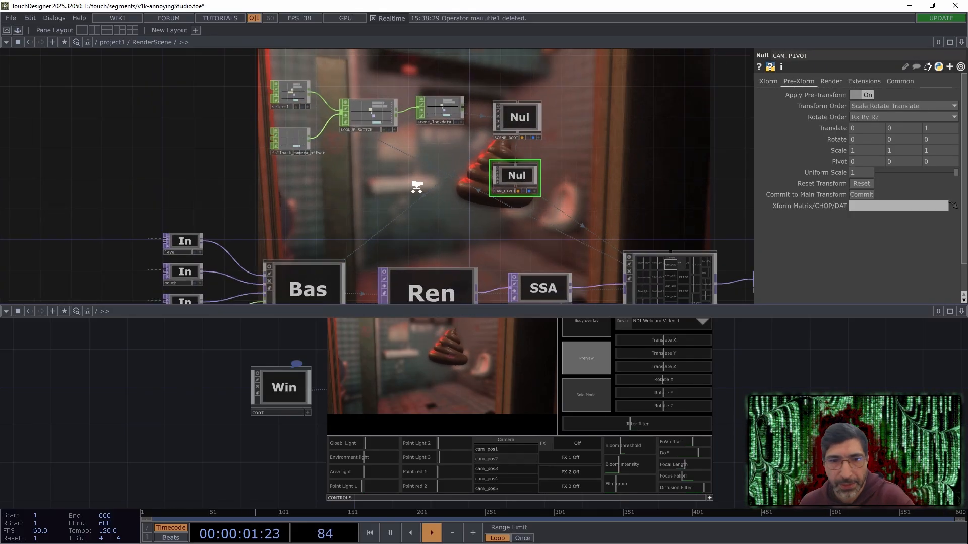
scroll(417, 186, down, 3)
drag(362, 252, 379, 227)
Switch the control panel's Model from poop to mask.
drag(762, 351, 743, 401)
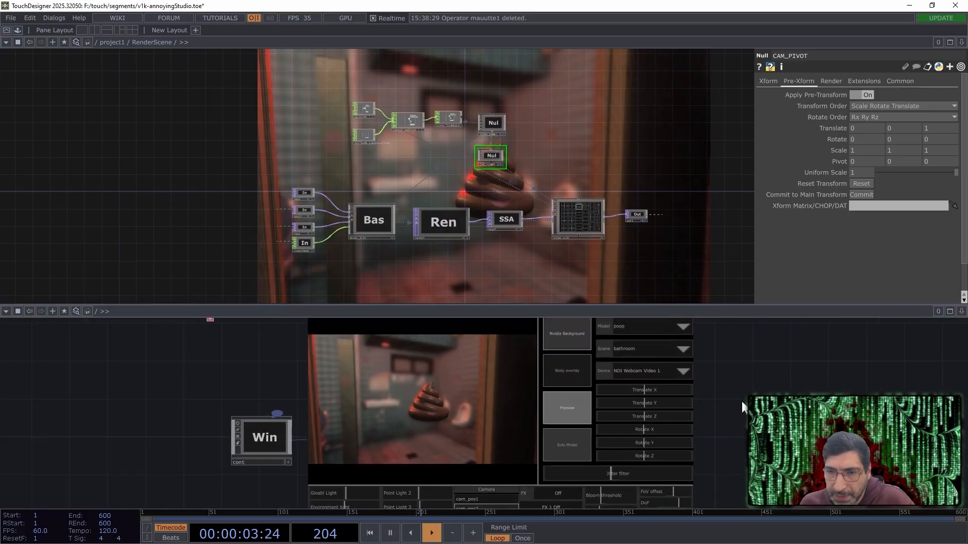
click(672, 356)
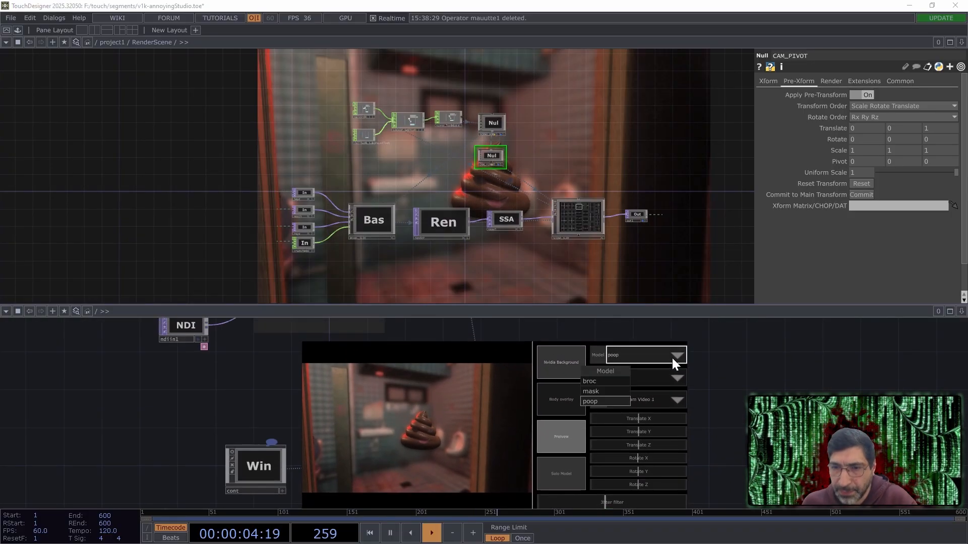
click(612, 391)
Enter the MODEL_SLOT component and look over the whole mask network.
scroll(384, 259, up, 3)
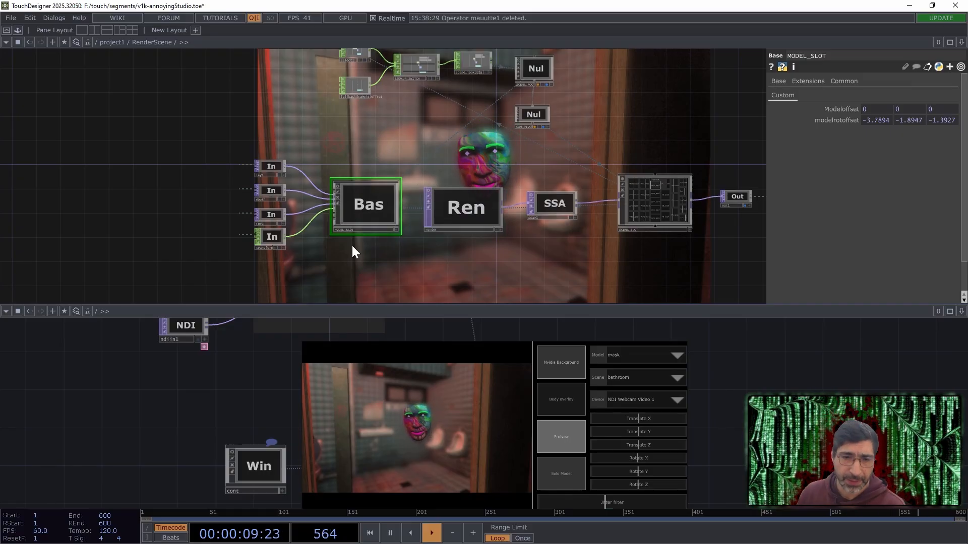
key(i)
scroll(299, 223, down, 1)
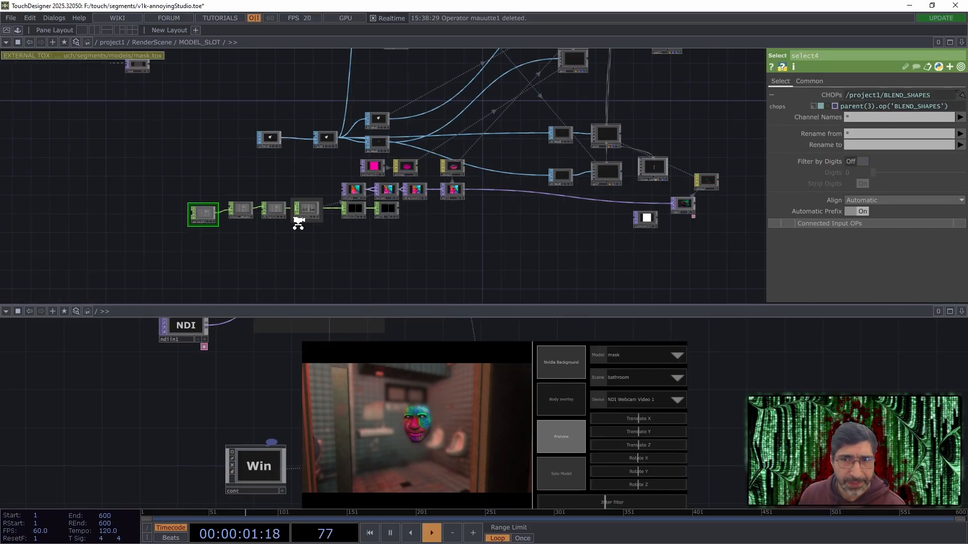
scroll(329, 236, down, 4)
drag(309, 173, 336, 239)
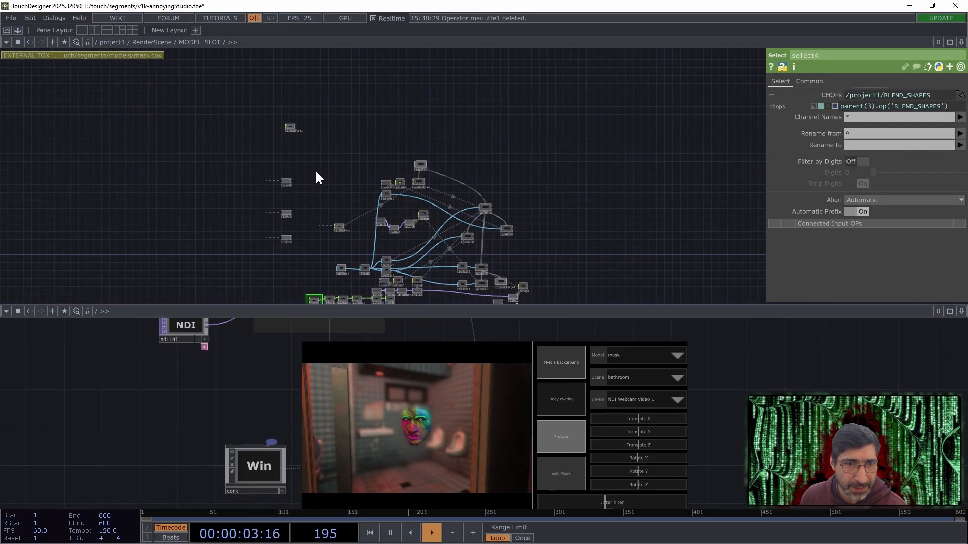
Examine the mouth, reye, leye and transform input operators of the mask network.
scroll(314, 174, up, 7)
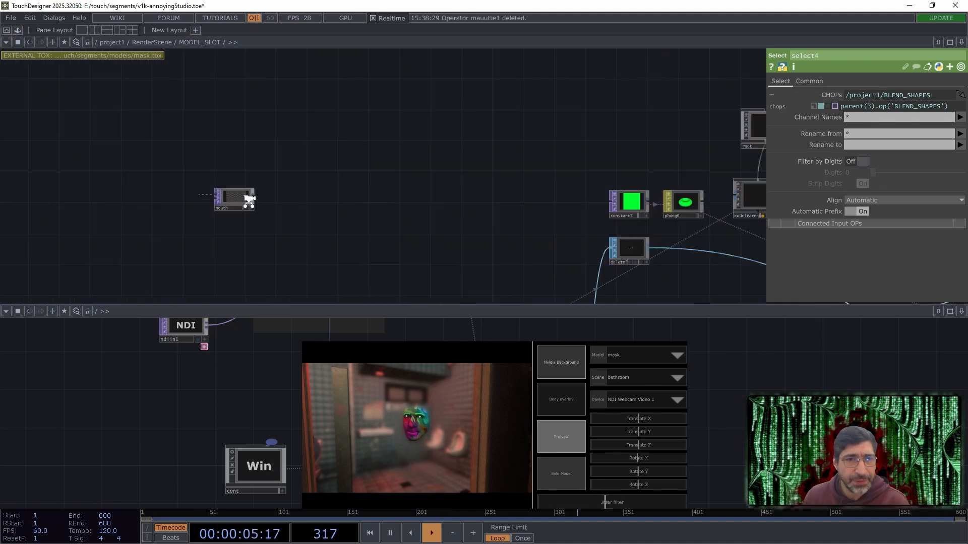
scroll(249, 202, up, 2)
drag(368, 241, 438, 136)
drag(371, 258, 409, 113)
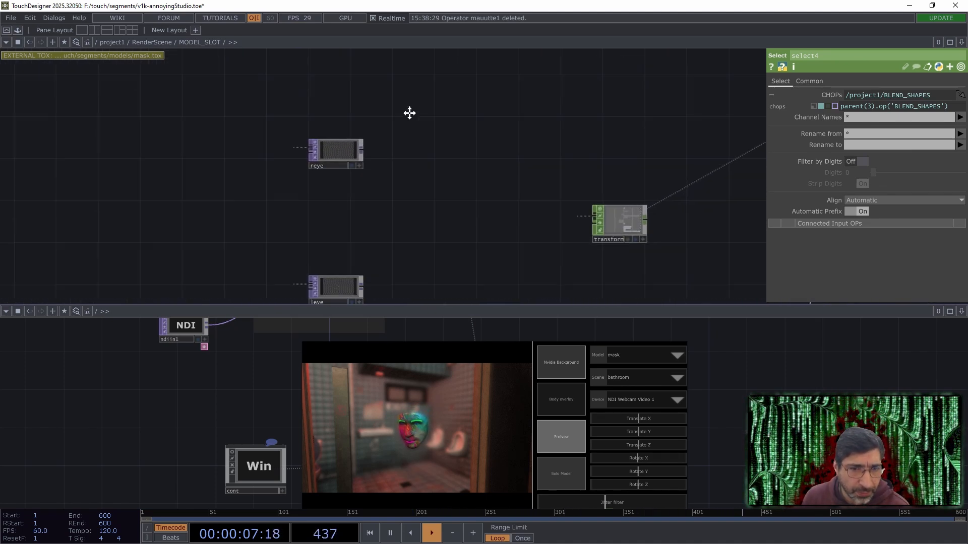
scroll(421, 101, down, 2)
scroll(425, 190, down, 2)
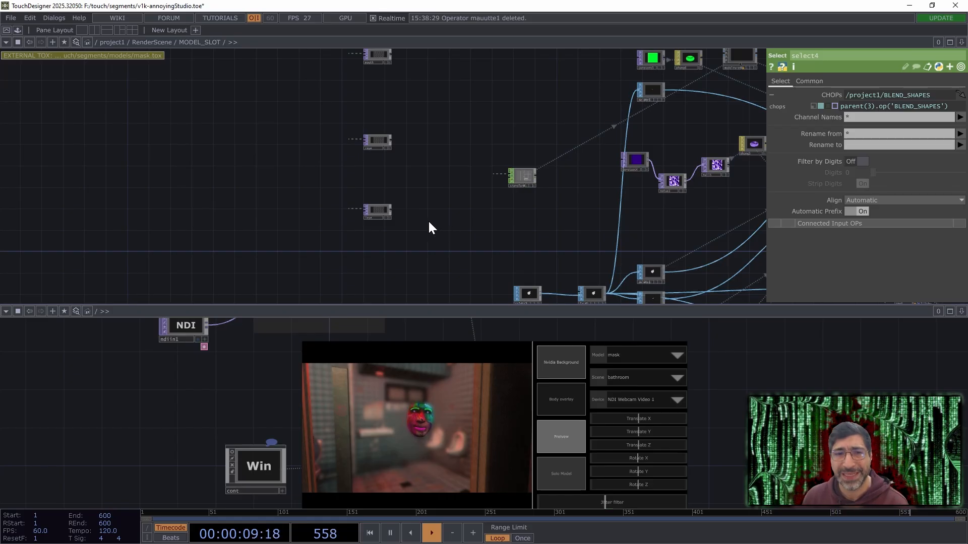
scroll(429, 223, up, 2)
scroll(501, 251, down, 3)
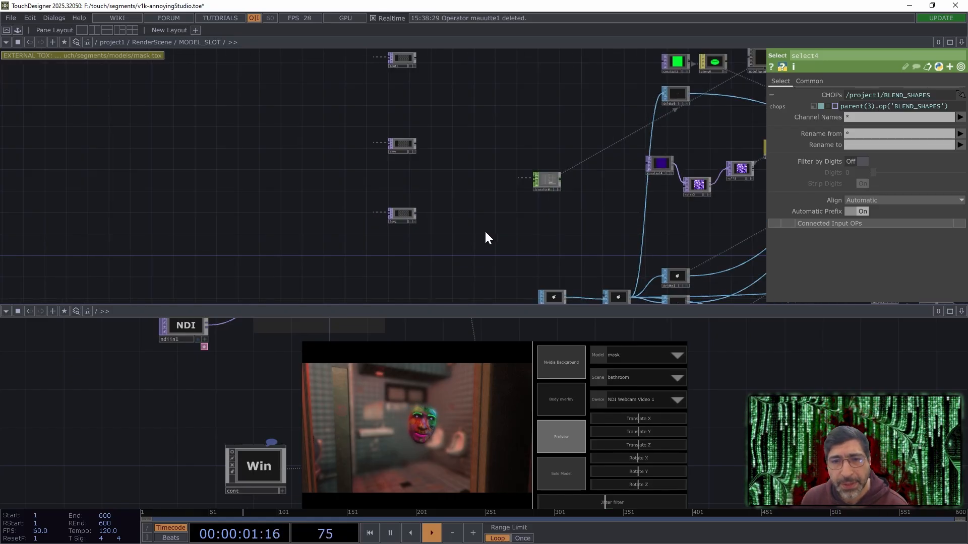
Select select3 and examine its SOP reference to facemask1 and its face geometry.
scroll(443, 226, up, 3)
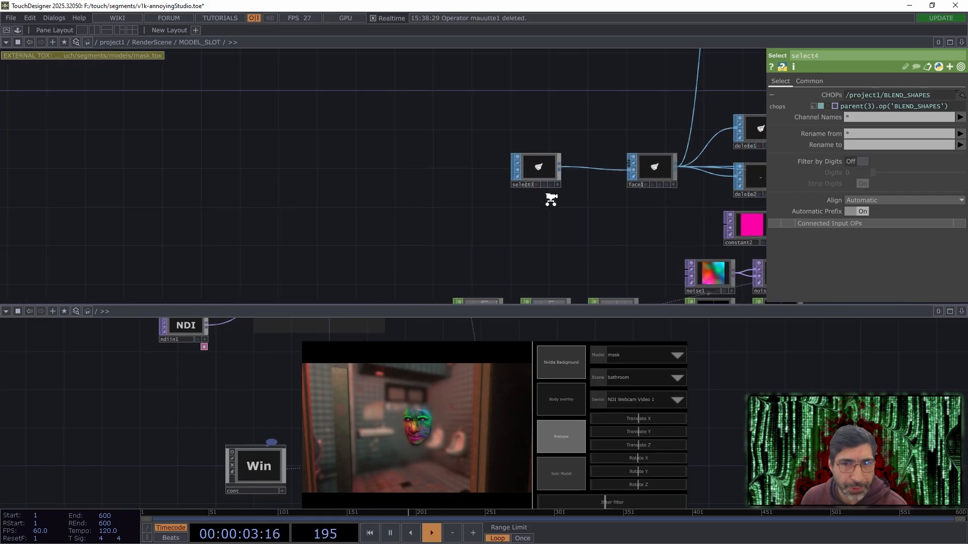
click(552, 165)
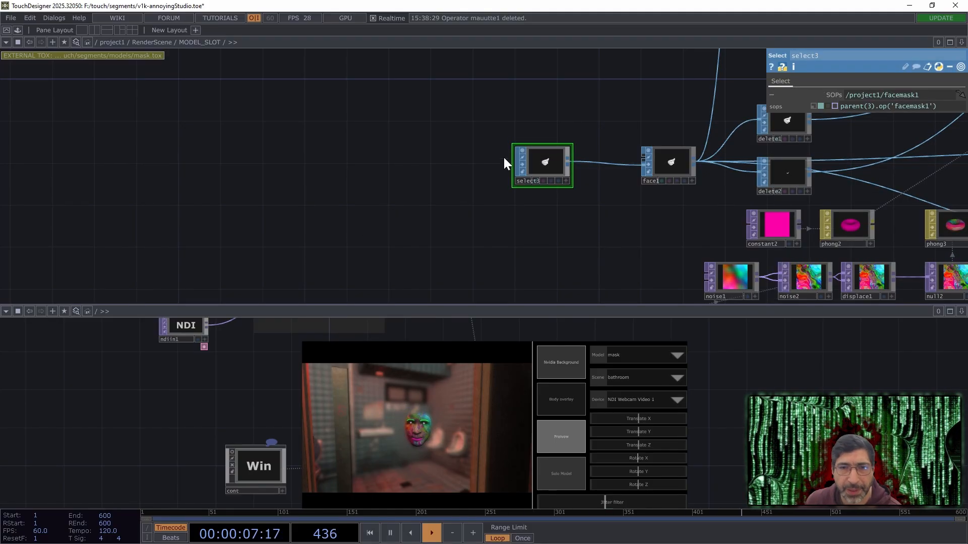
scroll(541, 184, up, 1)
scroll(541, 182, up, 2)
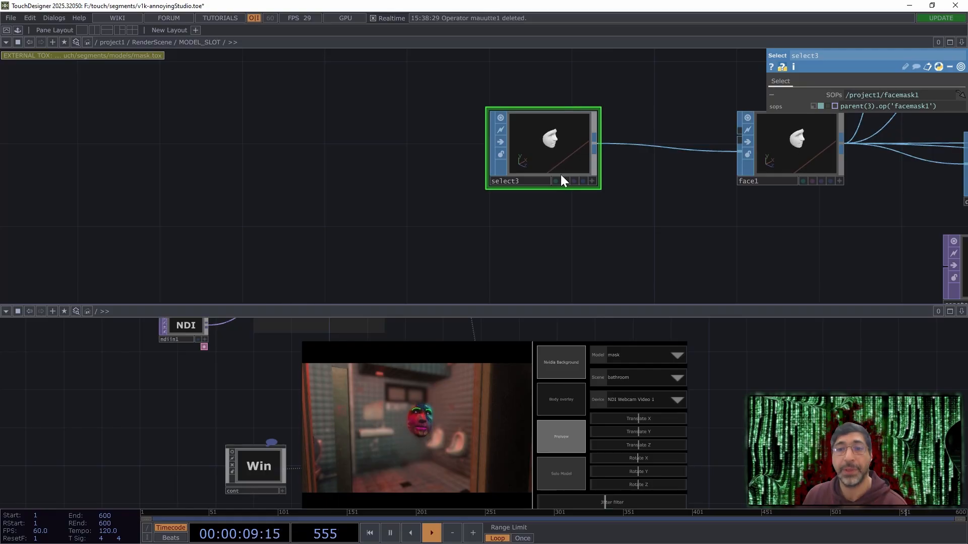
scroll(762, 247, down, 3)
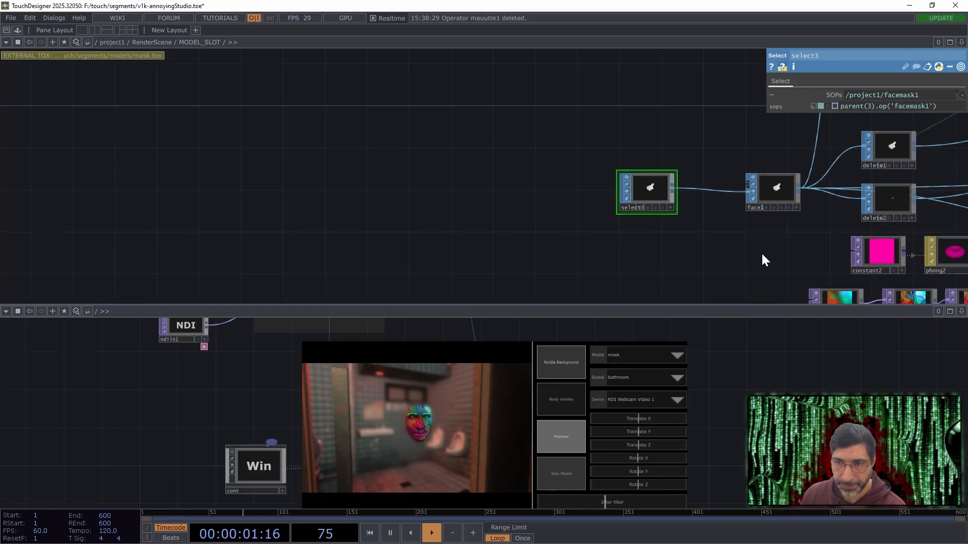
Look over the mask network downstream of face1, including its delete operators, noise textures, phong materials and geometry components.
drag(761, 259, 321, 220)
scroll(569, 226, down, 2)
scroll(569, 225, down, 2)
scroll(538, 216, up, 2)
drag(643, 249, 618, 237)
drag(686, 239, 581, 210)
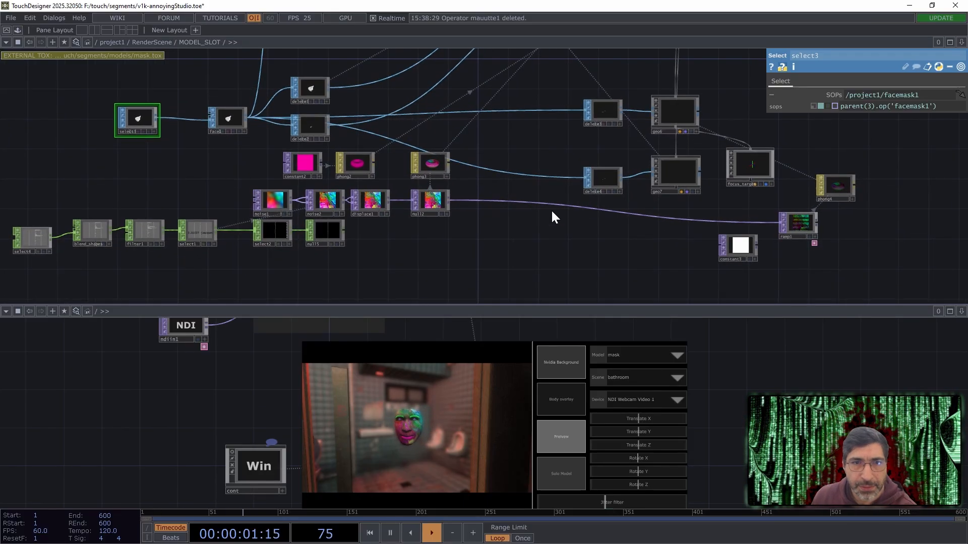
drag(540, 141, 535, 192)
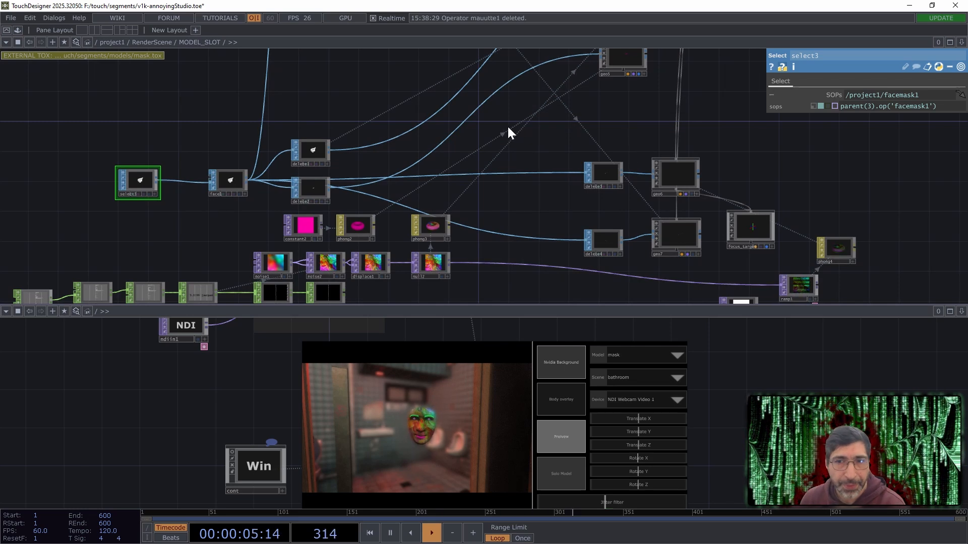
Select the focus_target null in the mask network and examine its FOCUS_TARGET global OP shortcut.
drag(508, 134, 428, 196)
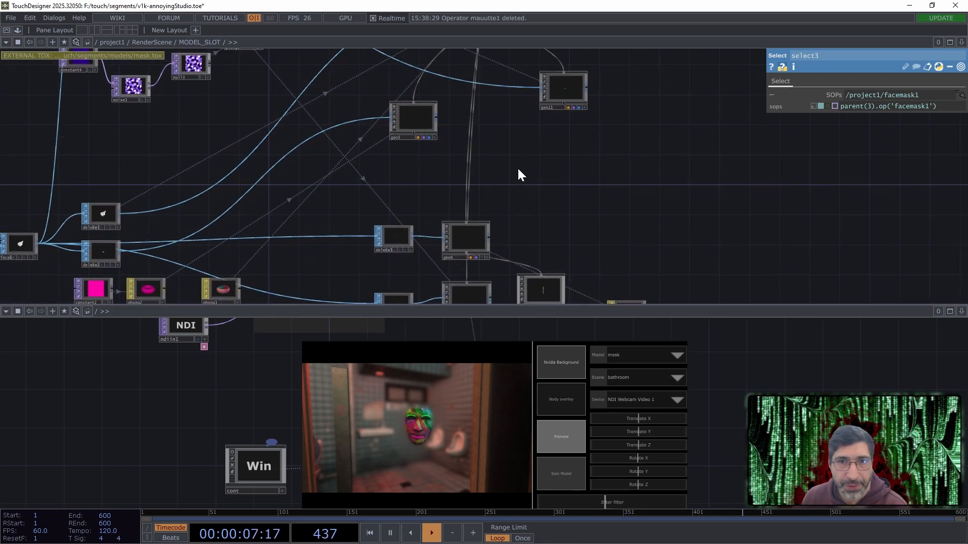
scroll(517, 171, down, 3)
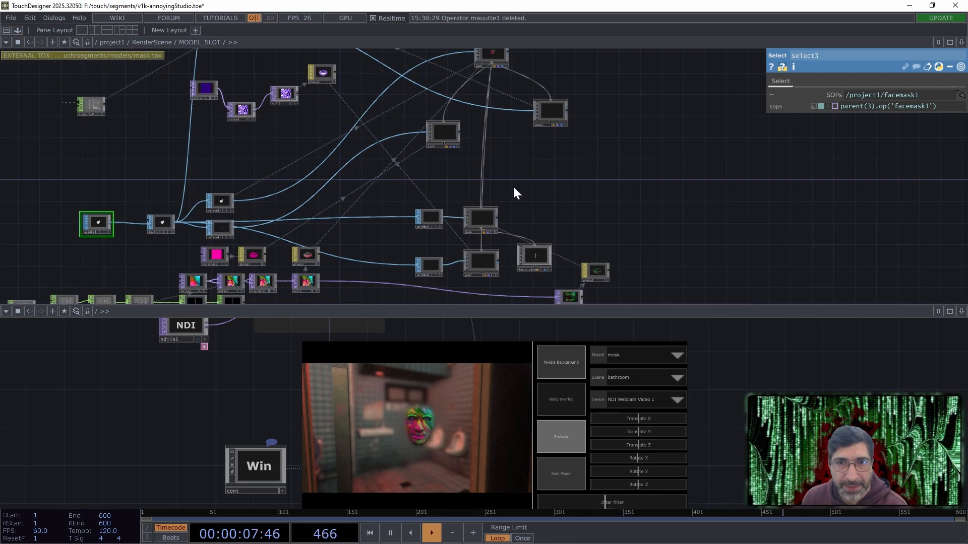
click(537, 253)
Select the root null that parents the mask's geometry components, examine its pre-transform parameters, and look over the network beneath it.
drag(529, 185, 530, 242)
drag(533, 139, 551, 211)
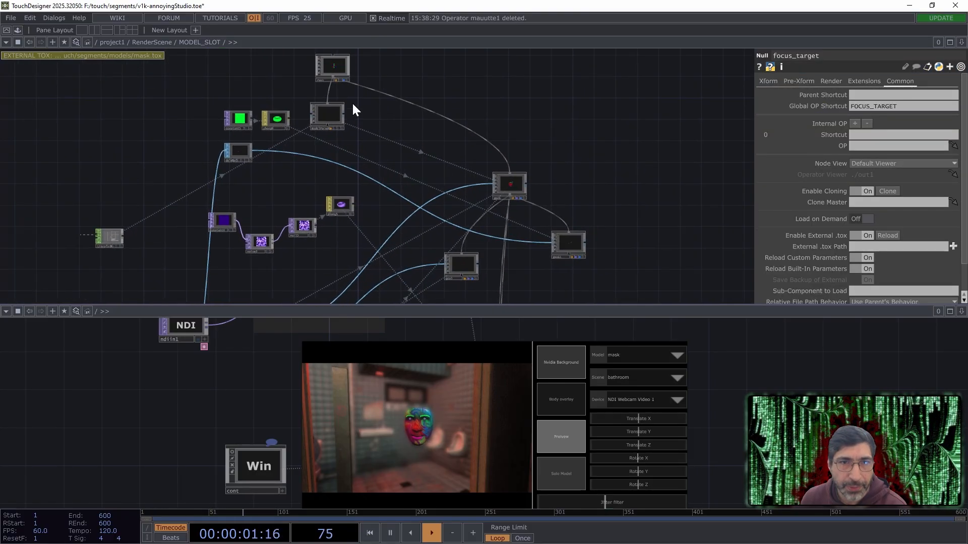
click(321, 64)
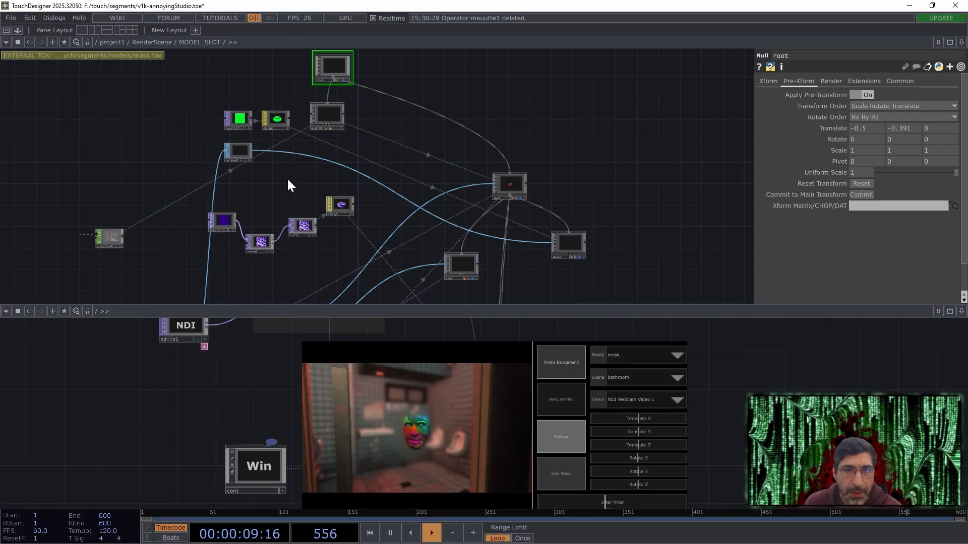
drag(287, 180, 341, 131)
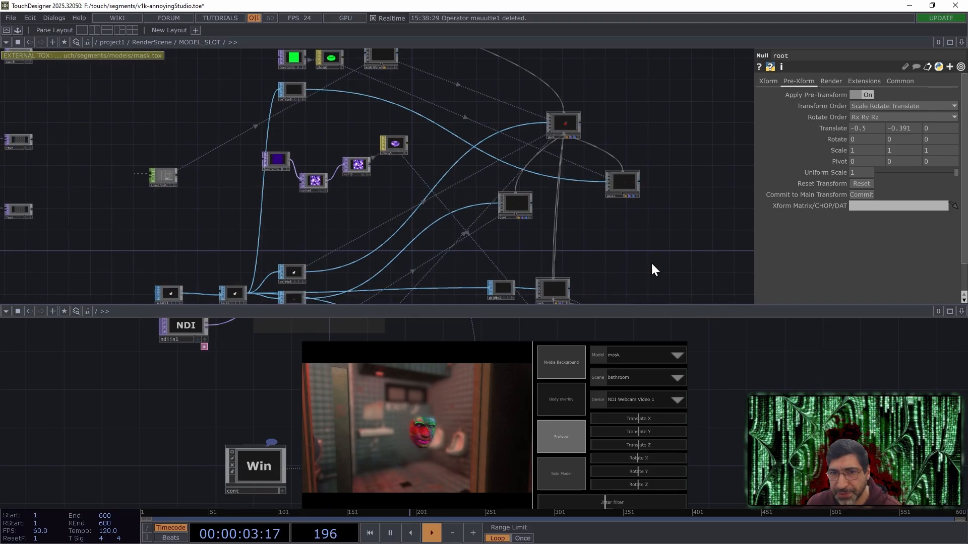
drag(653, 270, 655, 177)
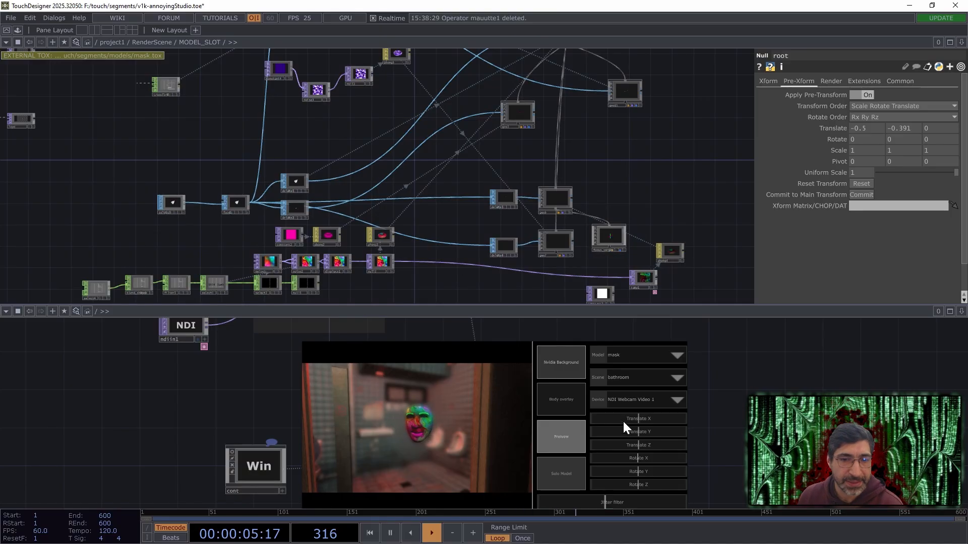
Reduce the scene's FoV offset to frame the mask more closely, and lower the DoF setting with the full control panel in view.
drag(741, 448, 743, 417)
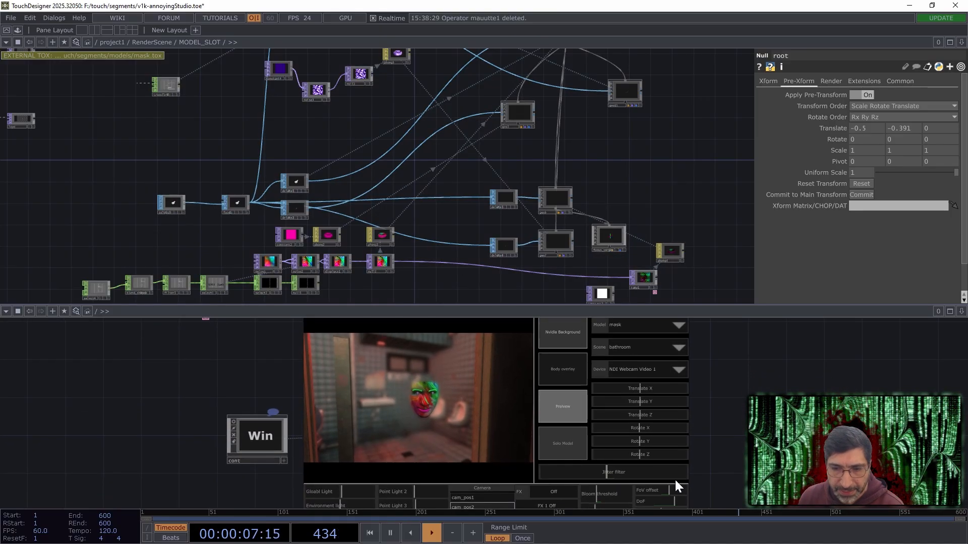
drag(672, 489, 660, 493)
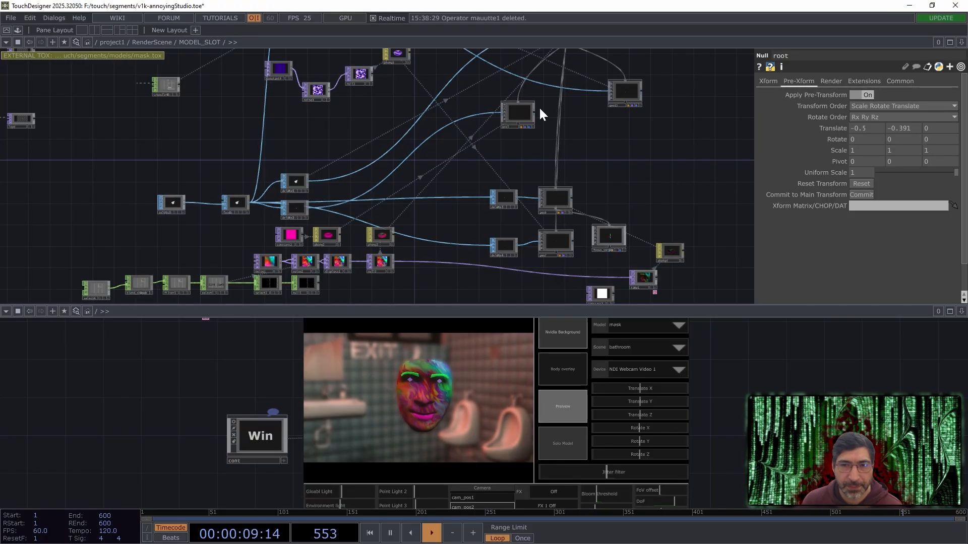
drag(465, 304, 464, 255)
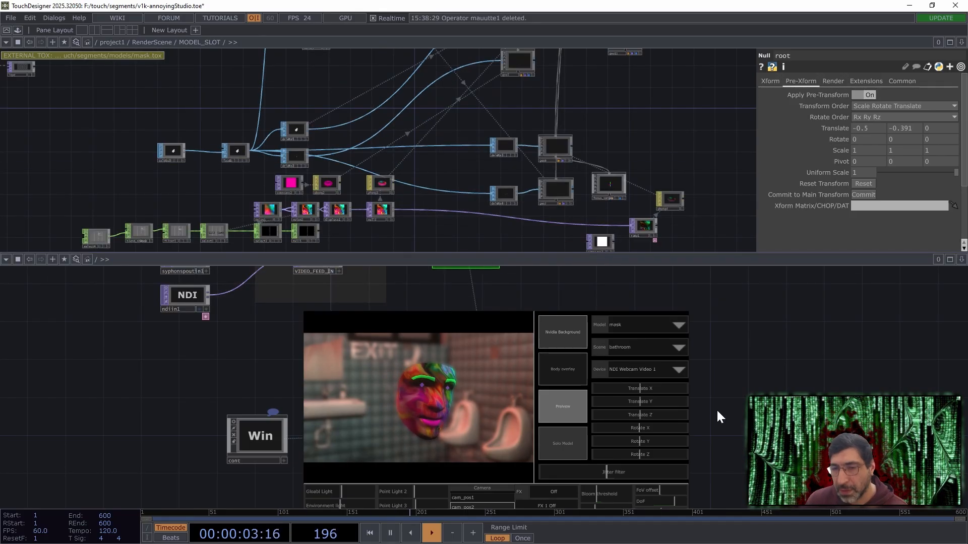
drag(761, 420, 751, 377)
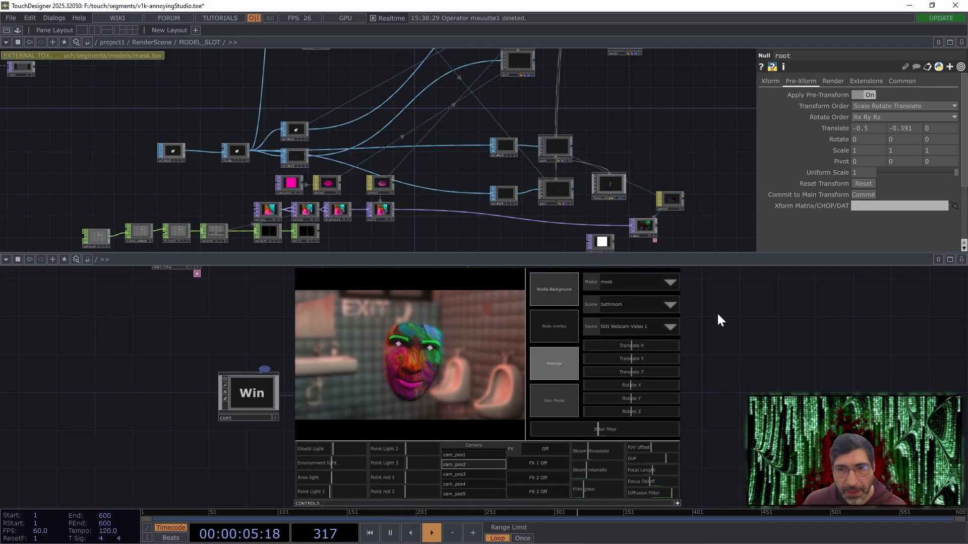
drag(701, 252, 701, 229)
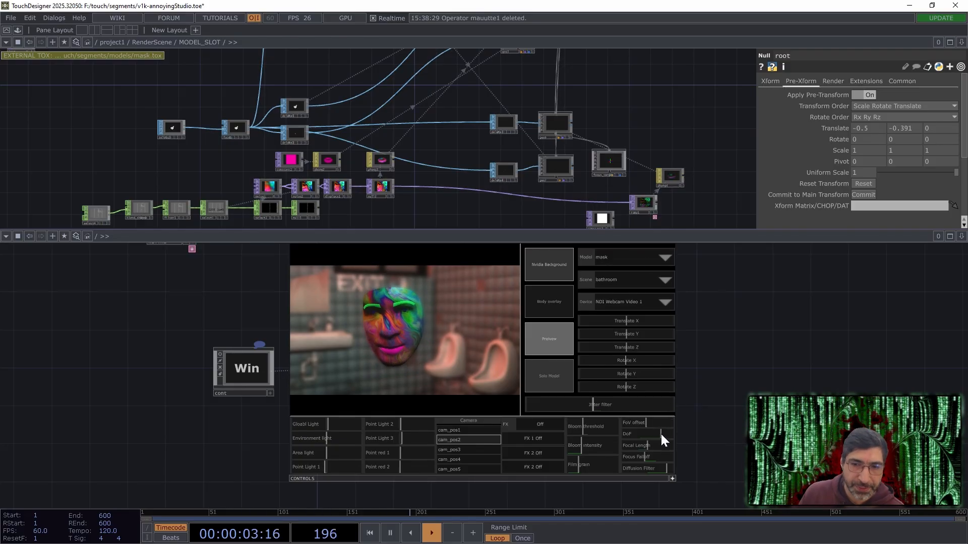
drag(660, 433, 649, 429)
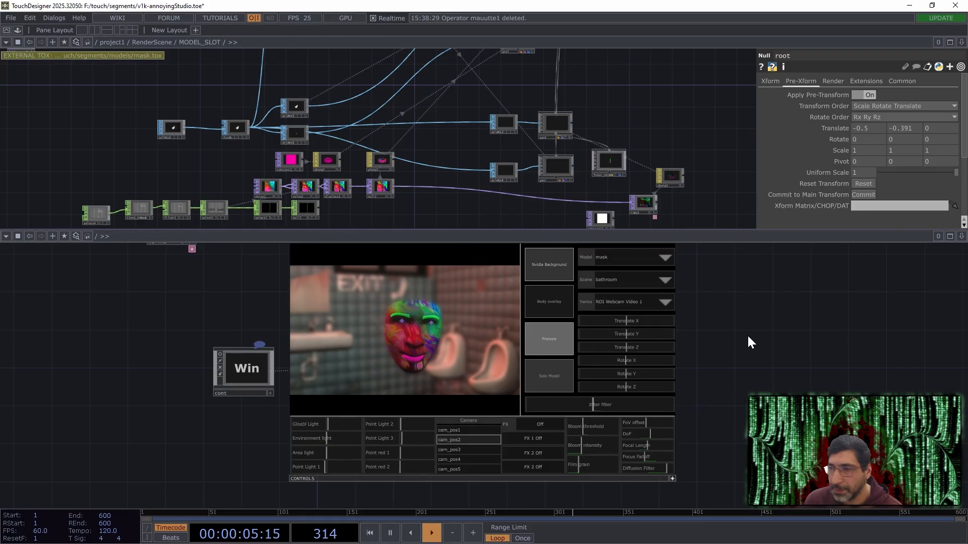